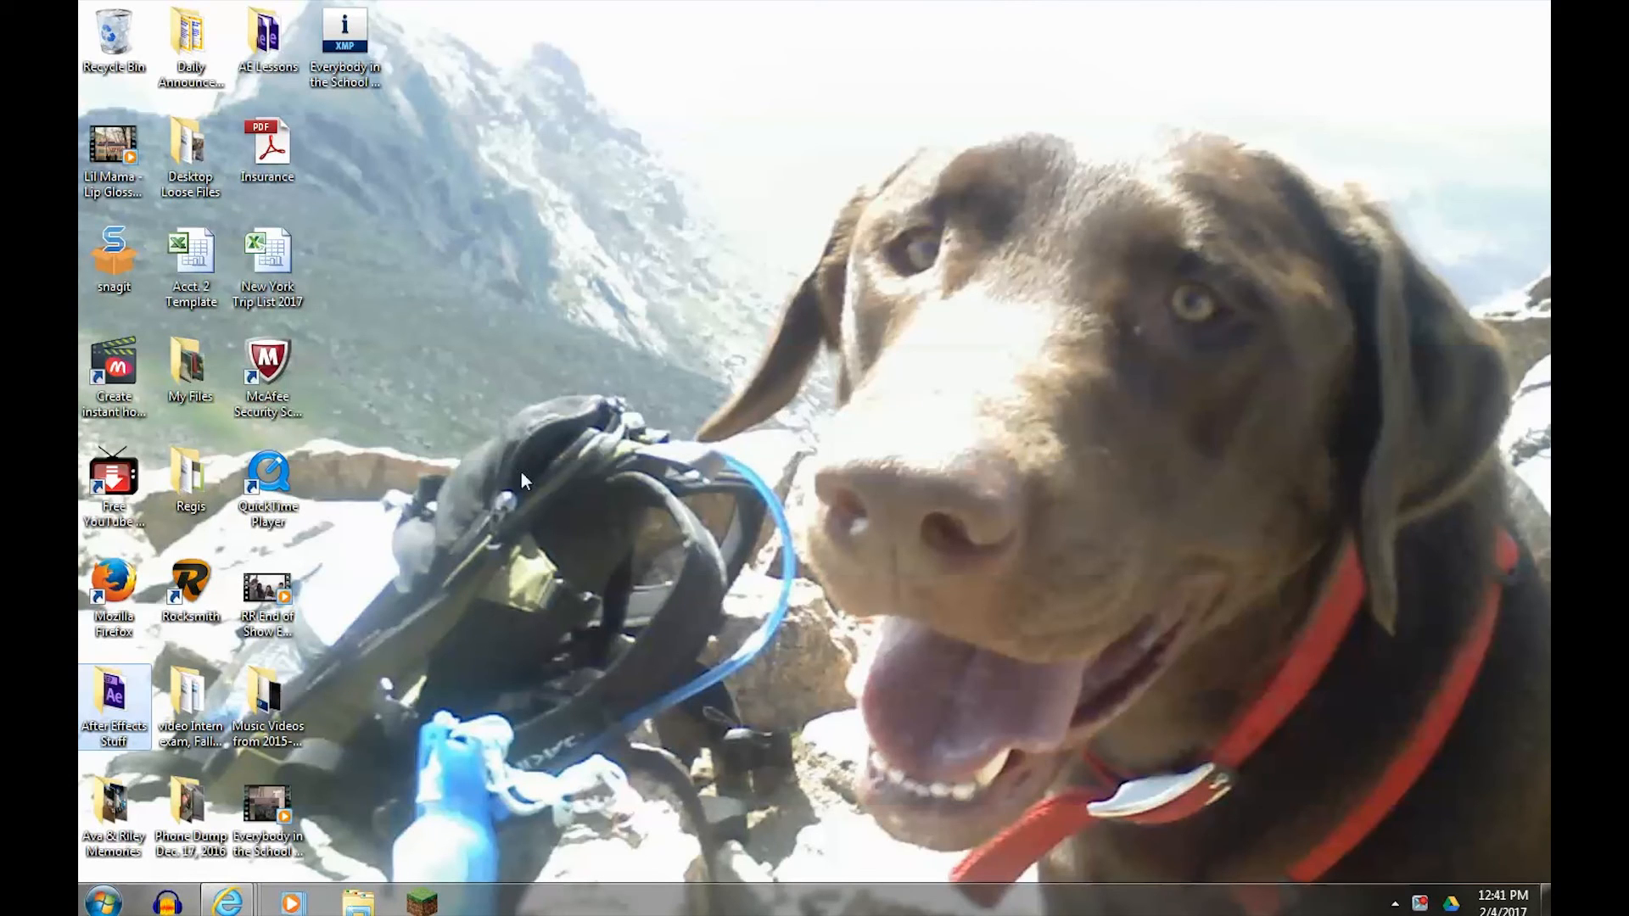
- Launch Adobe After Effects CS6 and dismiss its welcome screen
{"action": "left_click", "coordinate": [106, 904]}
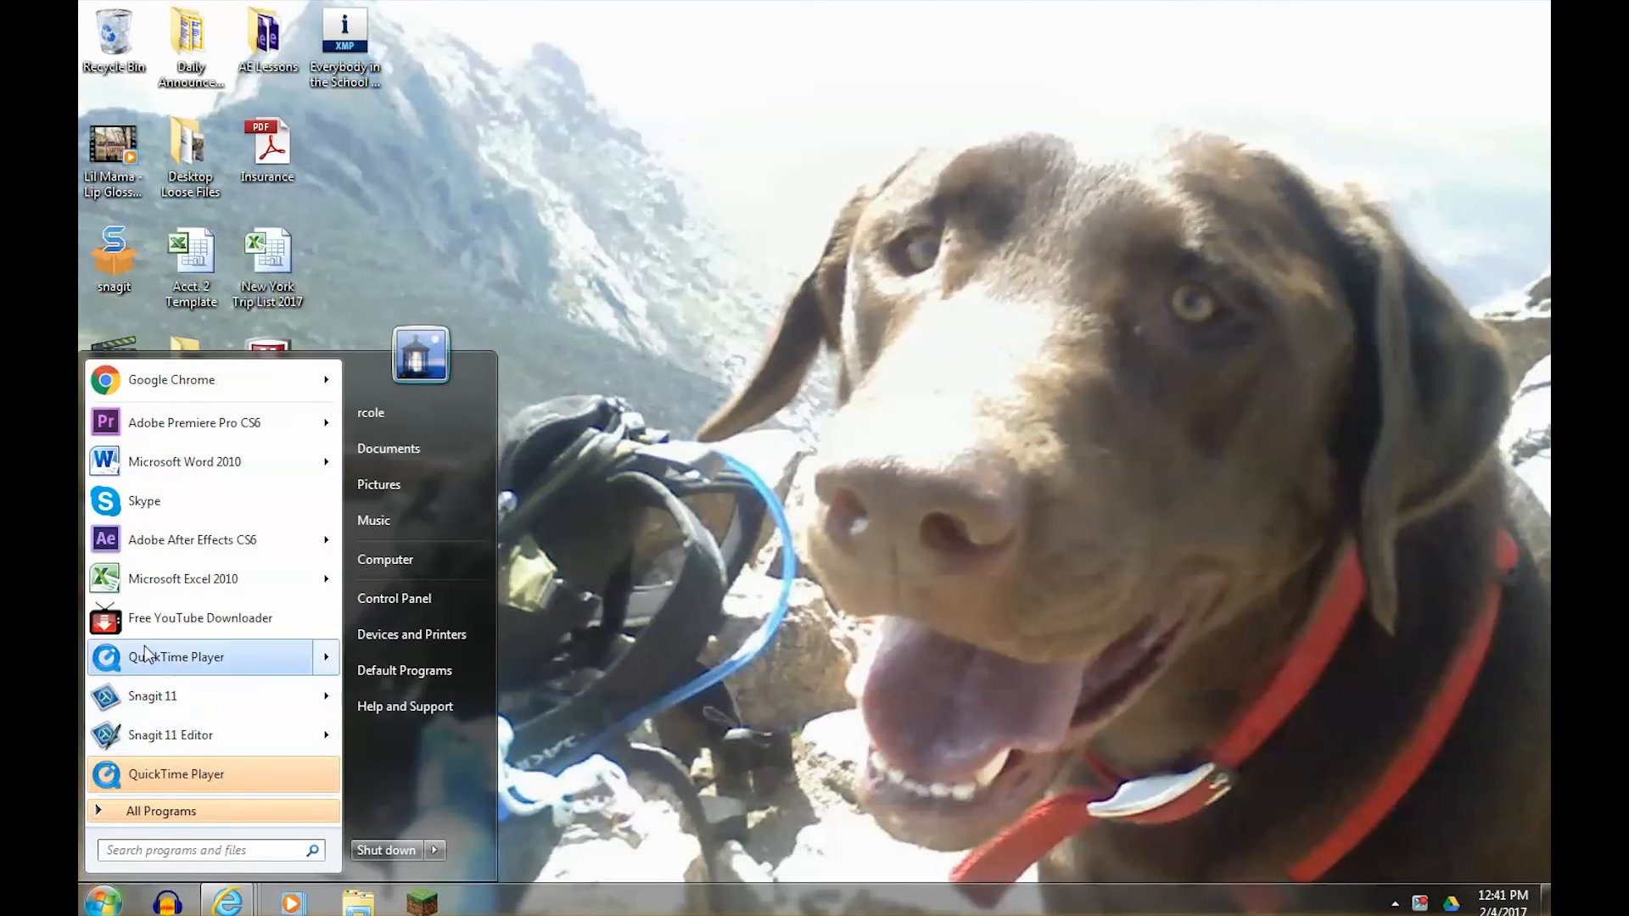
{"action": "mouse_move", "coordinate": [193, 536]}
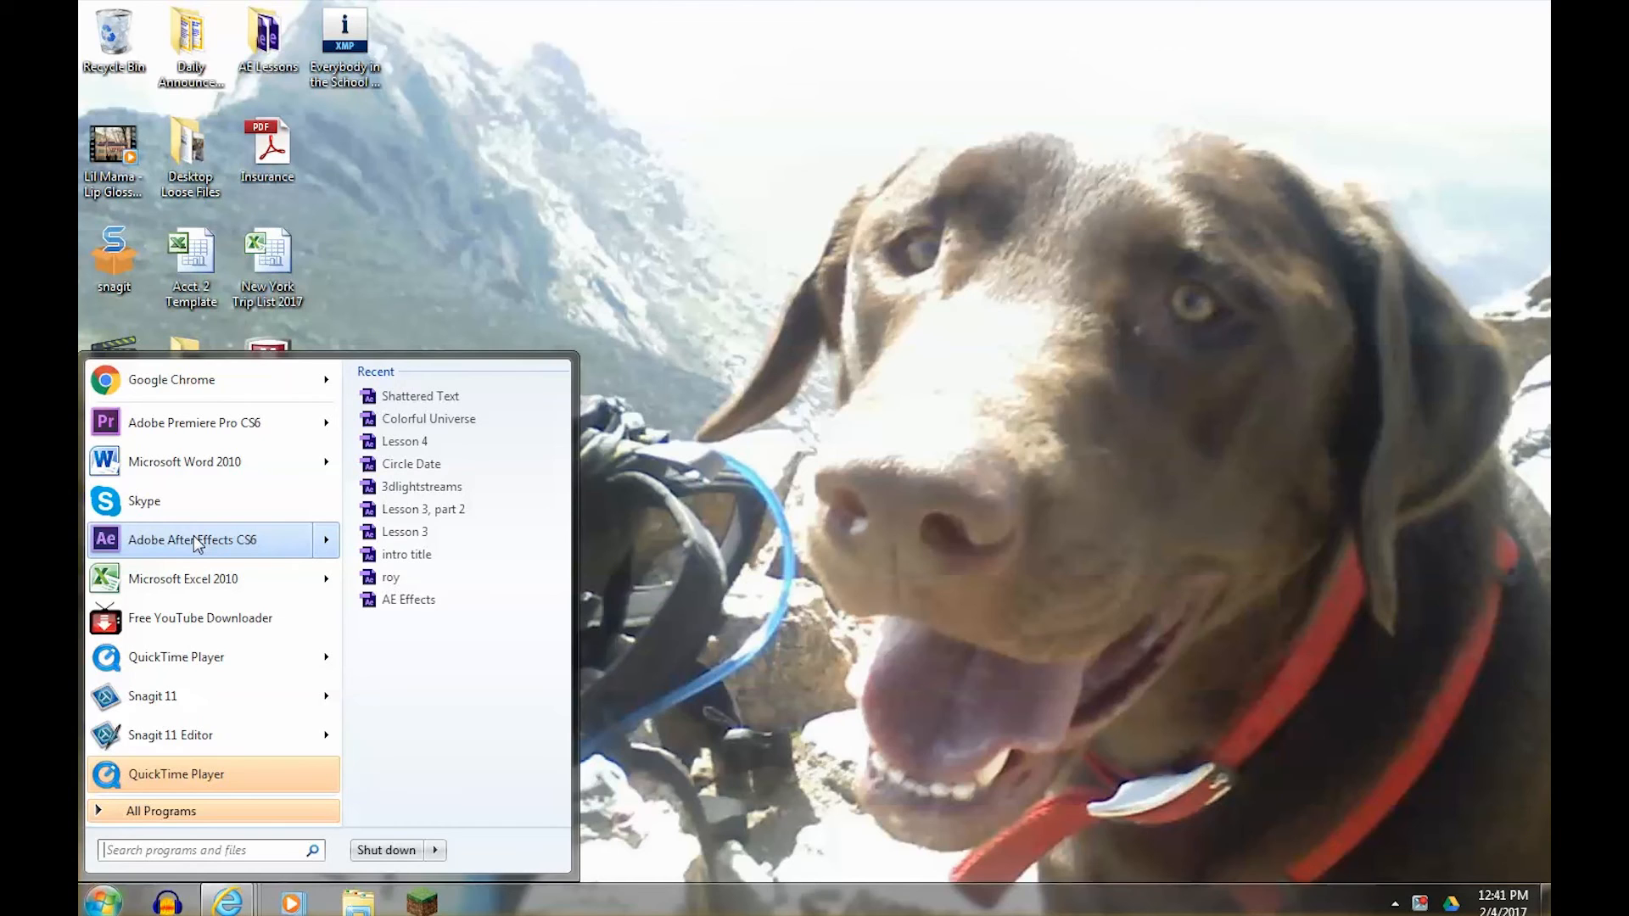
{"action": "left_click", "coordinate": [194, 540]}
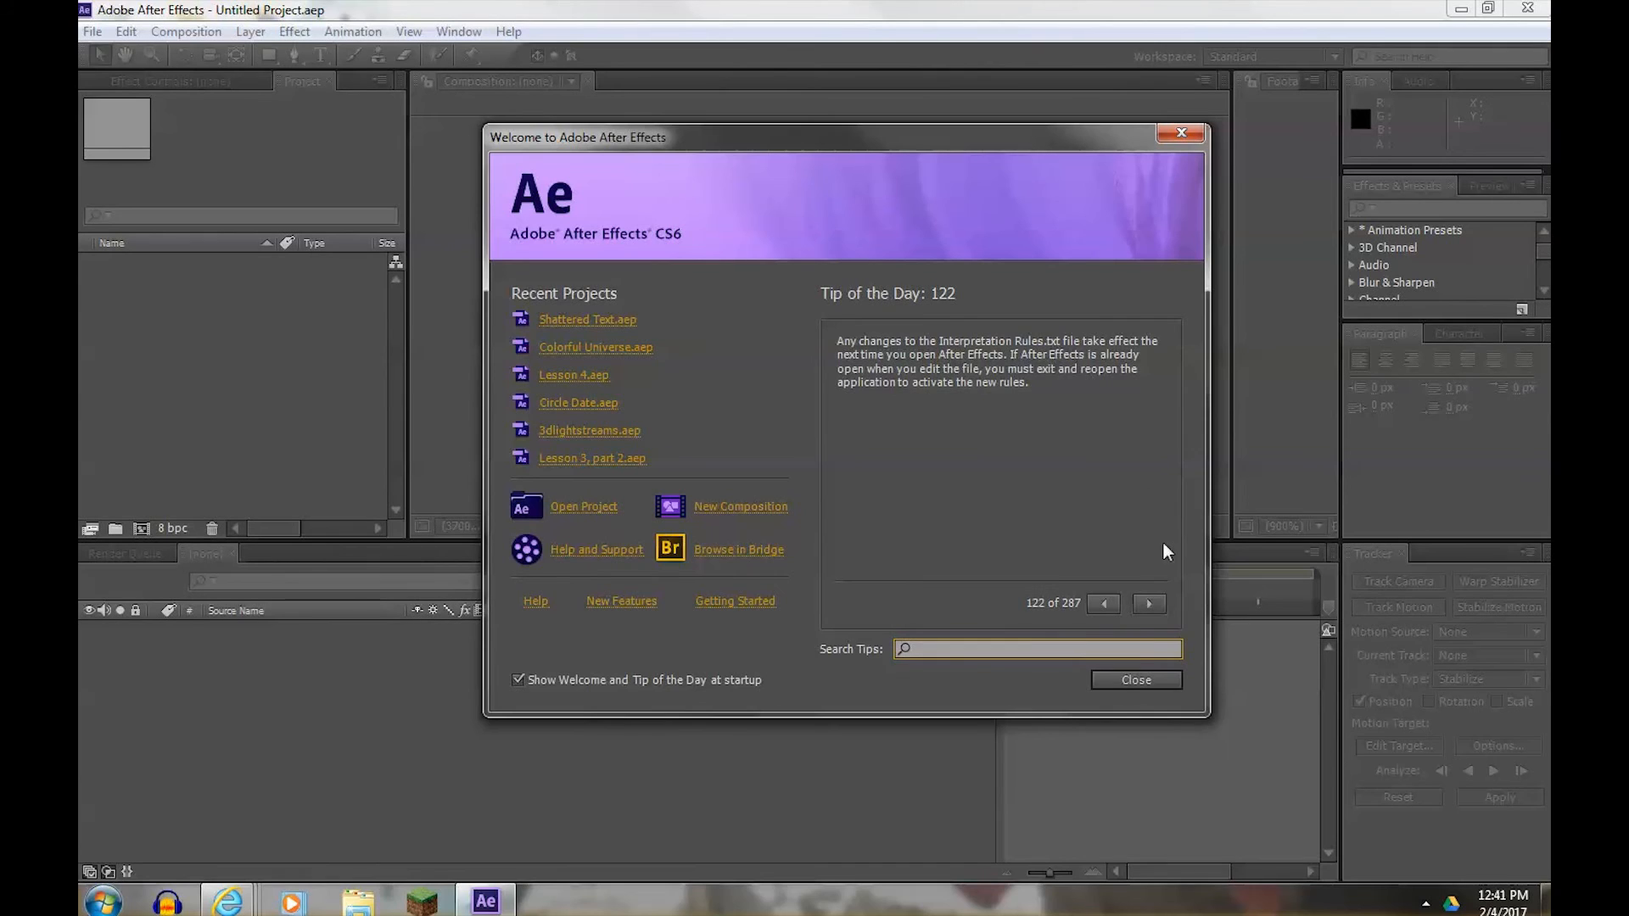
{"action": "left_click", "coordinate": [1137, 680]}
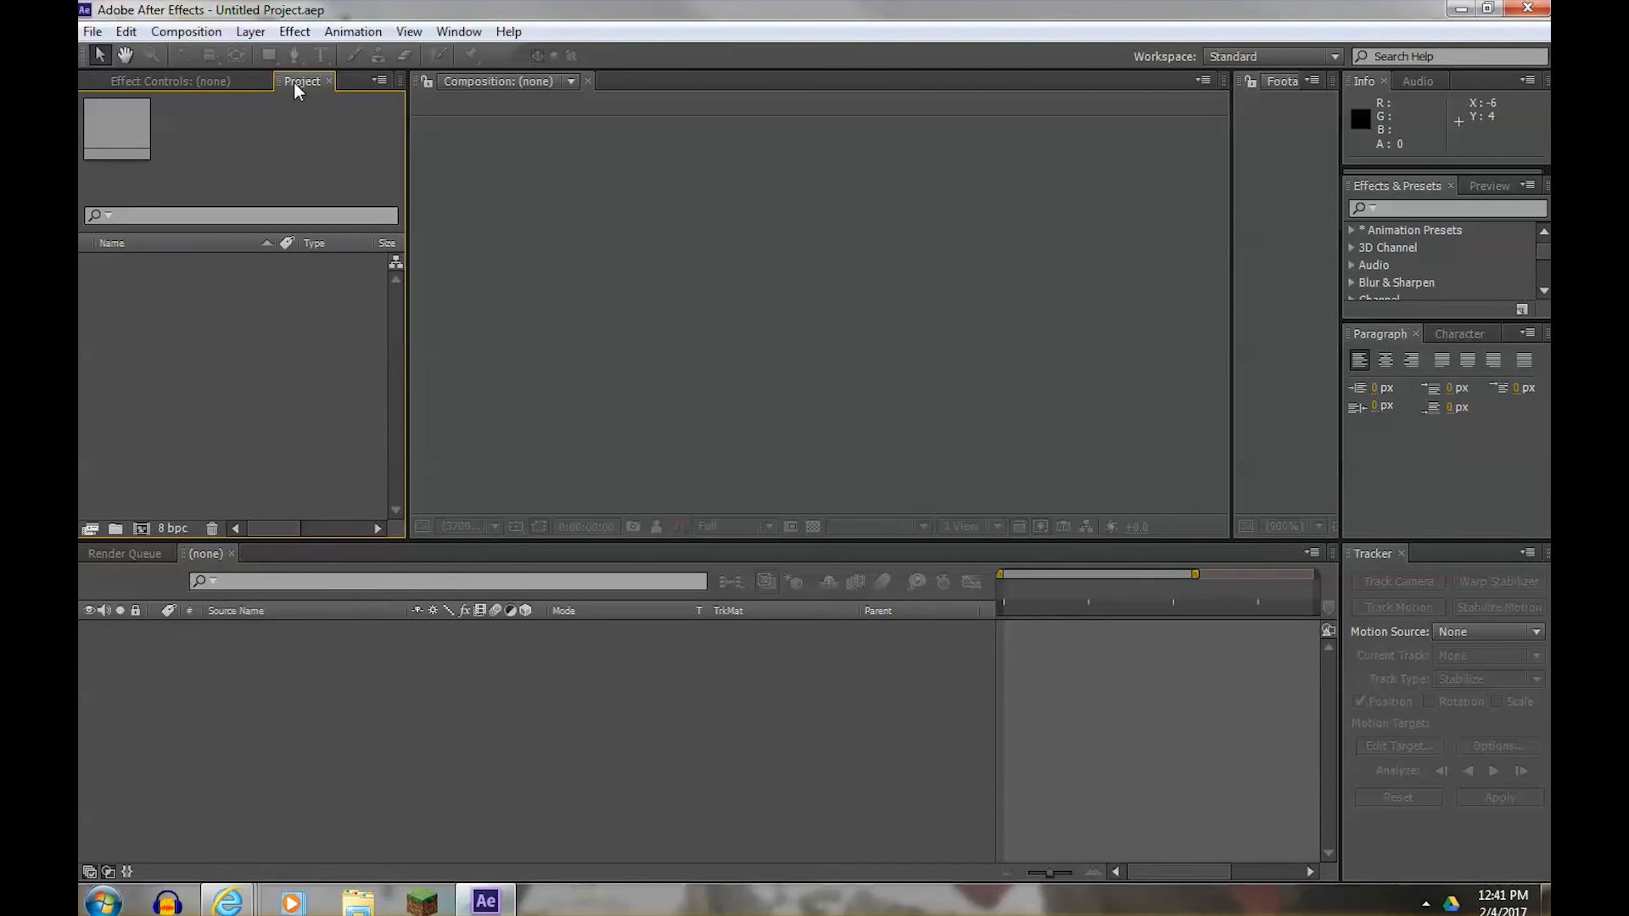
- Import the ice_diffuse image from the VC Basic Training Footage folder inside AE Lessons on the Desktop
{"action": "double_click", "coordinate": [217, 323]}
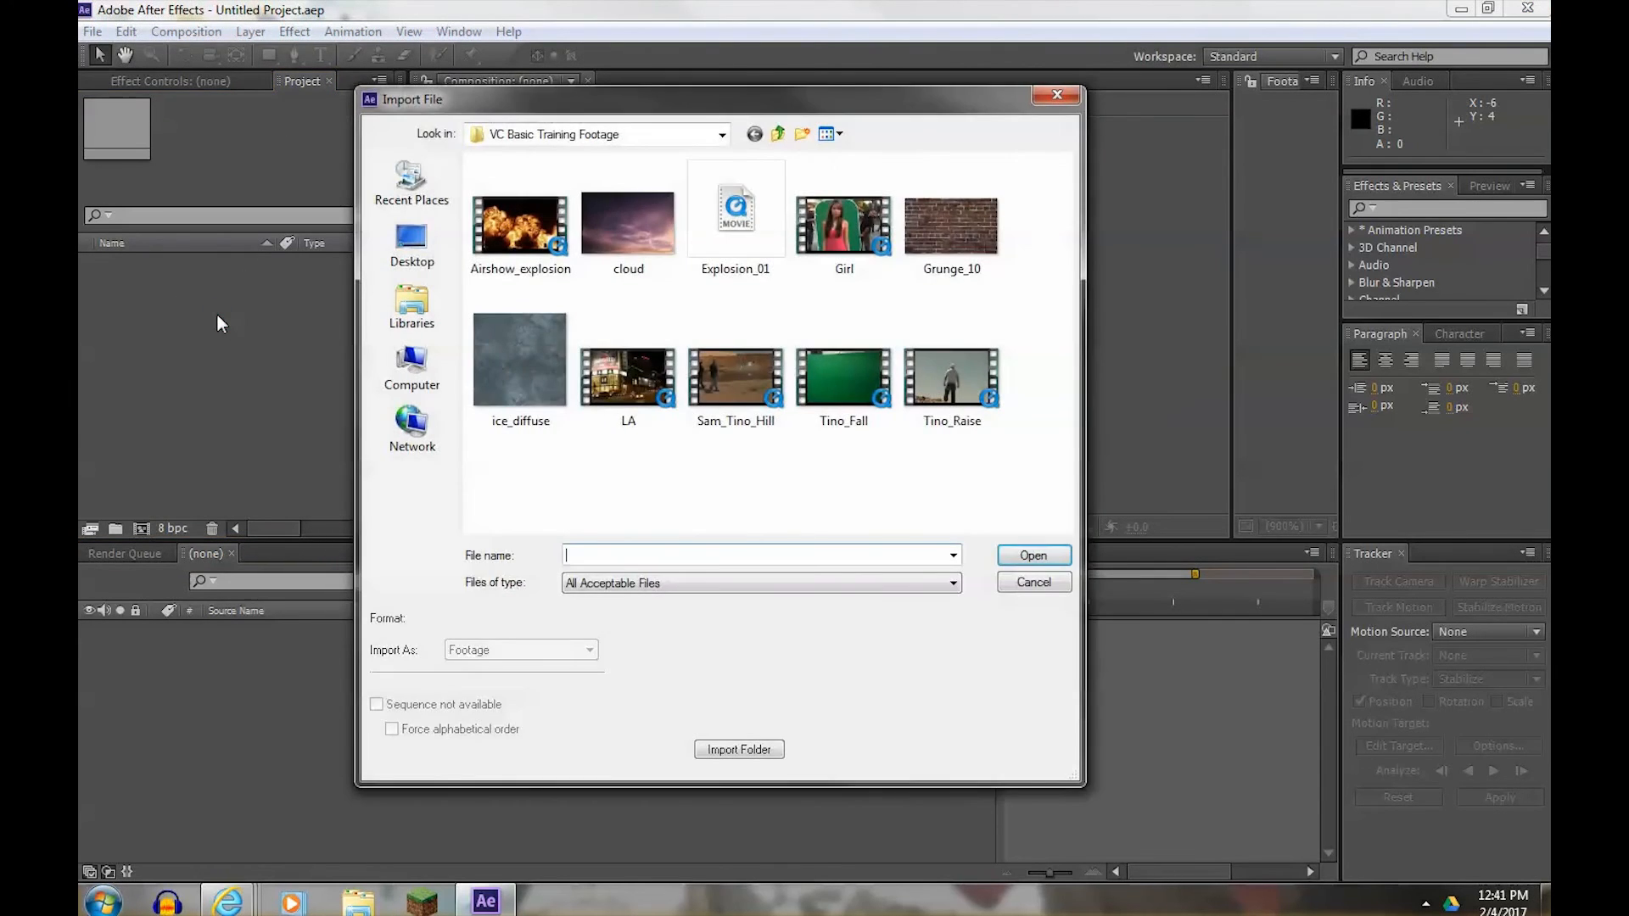
{"action": "left_click", "coordinate": [413, 243]}
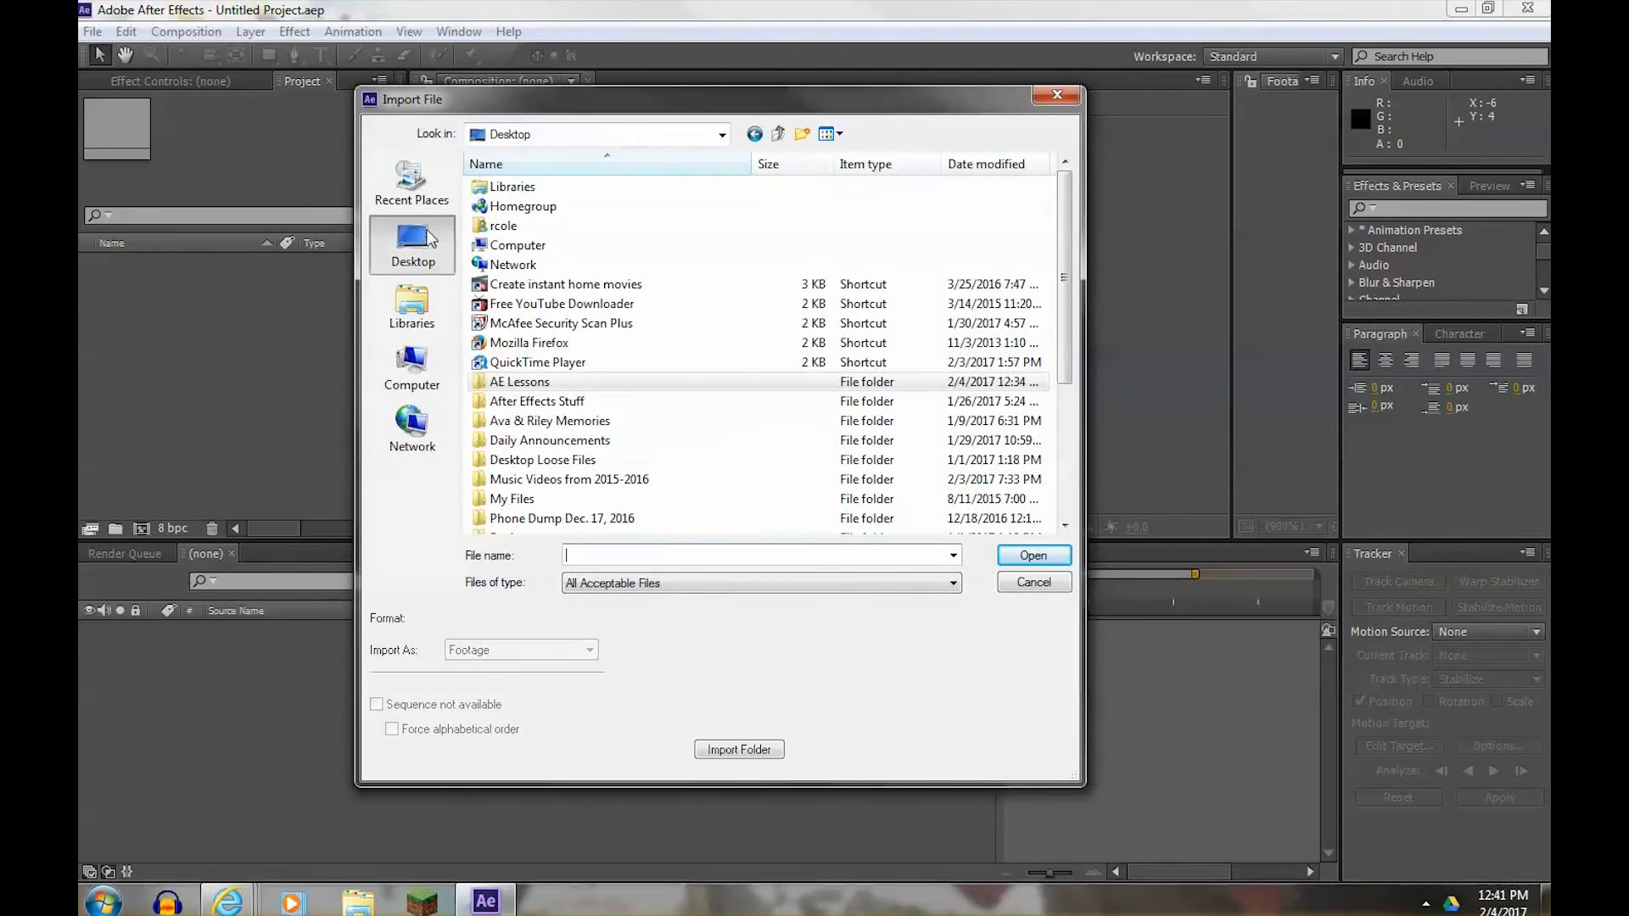
{"action": "left_click", "coordinate": [525, 384]}
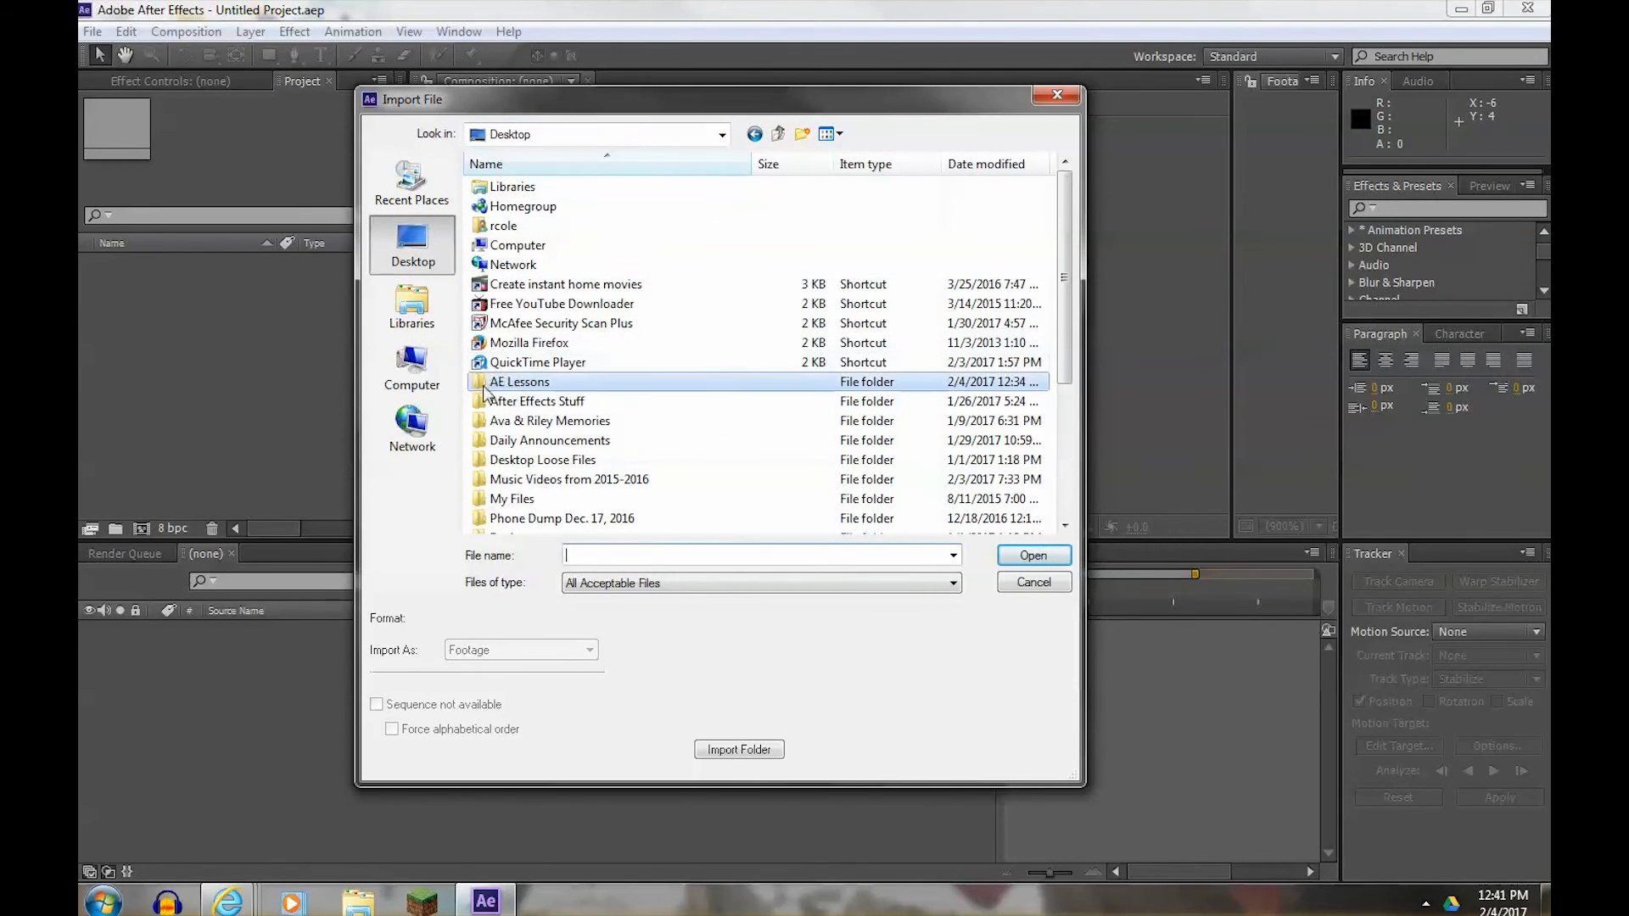
{"action": "double_click", "coordinate": [527, 386]}
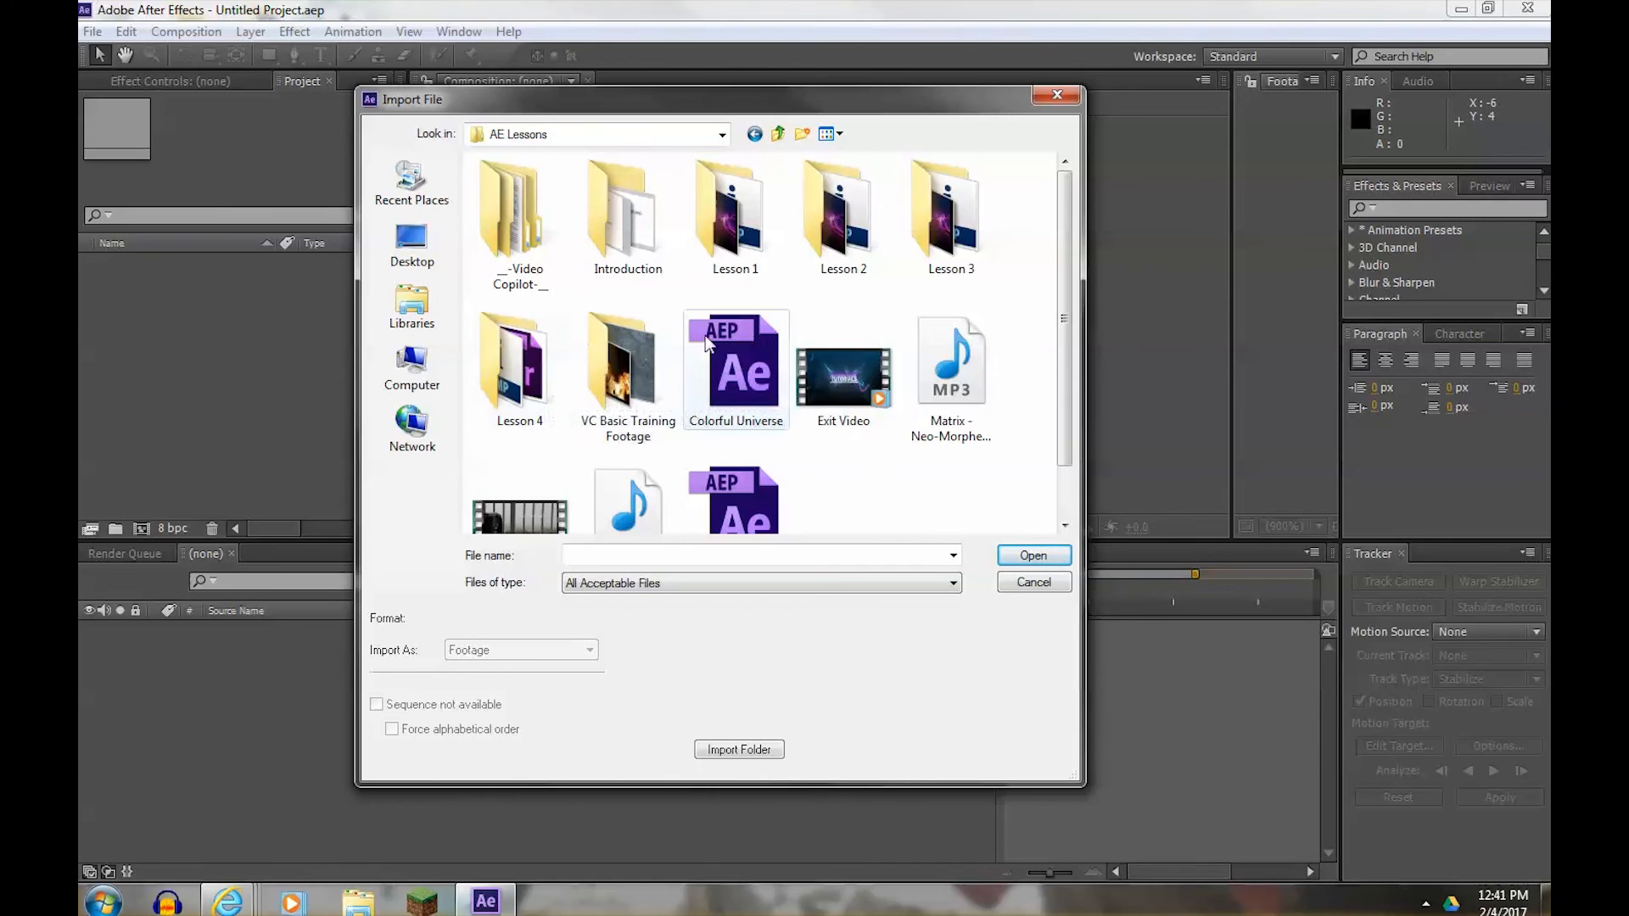
{"action": "double_click", "coordinate": [632, 416]}
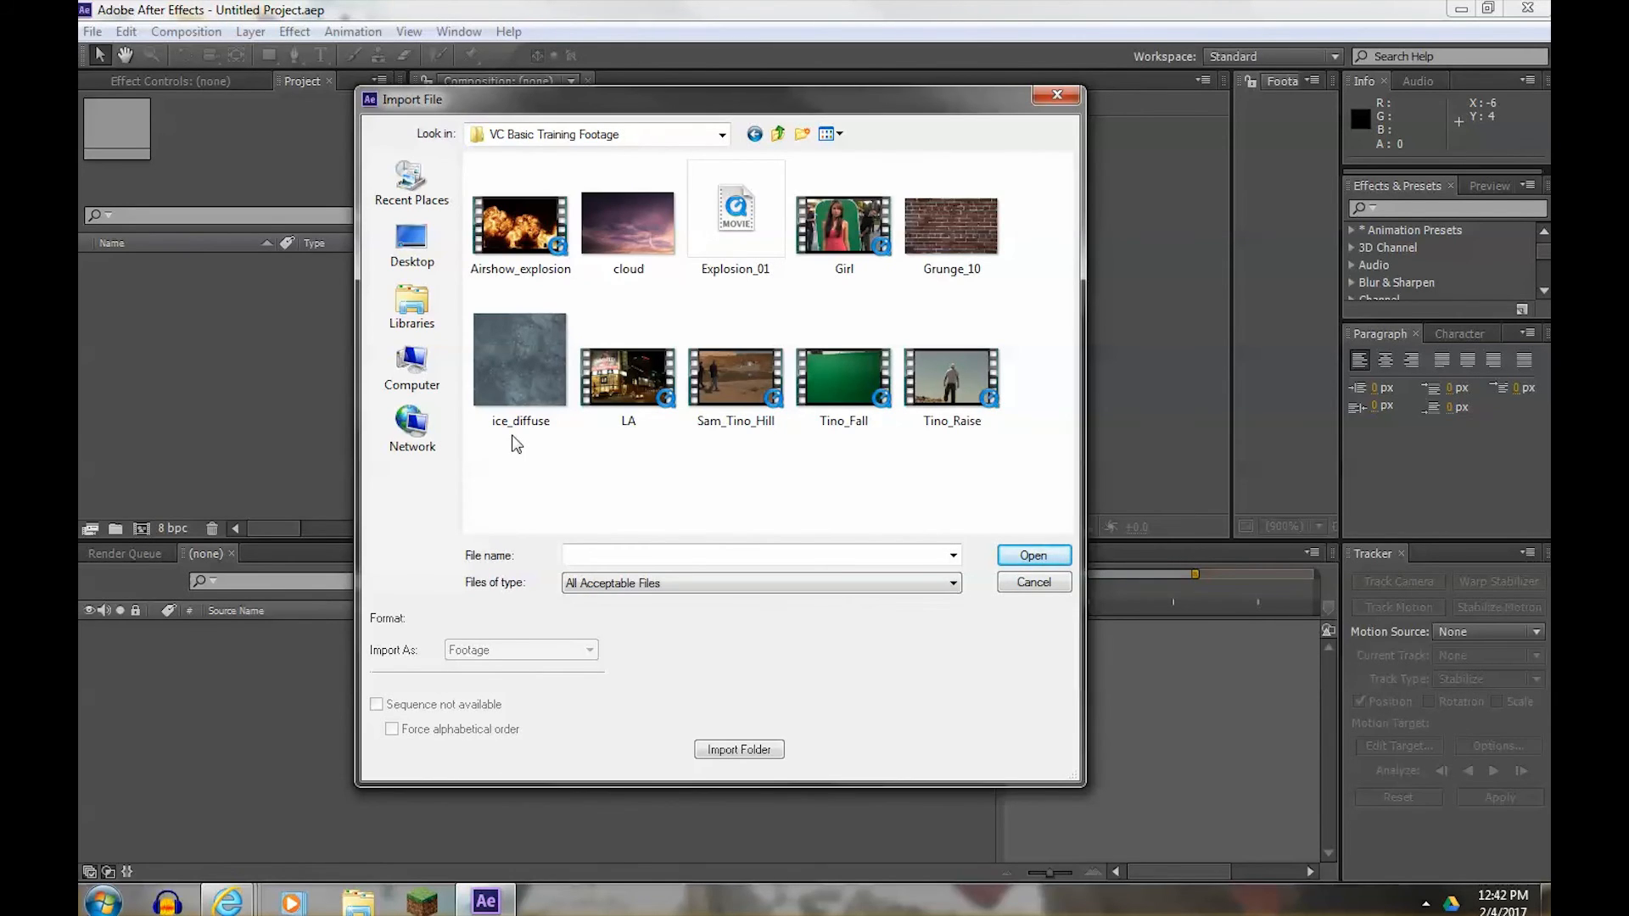
{"action": "left_click", "coordinate": [507, 344]}
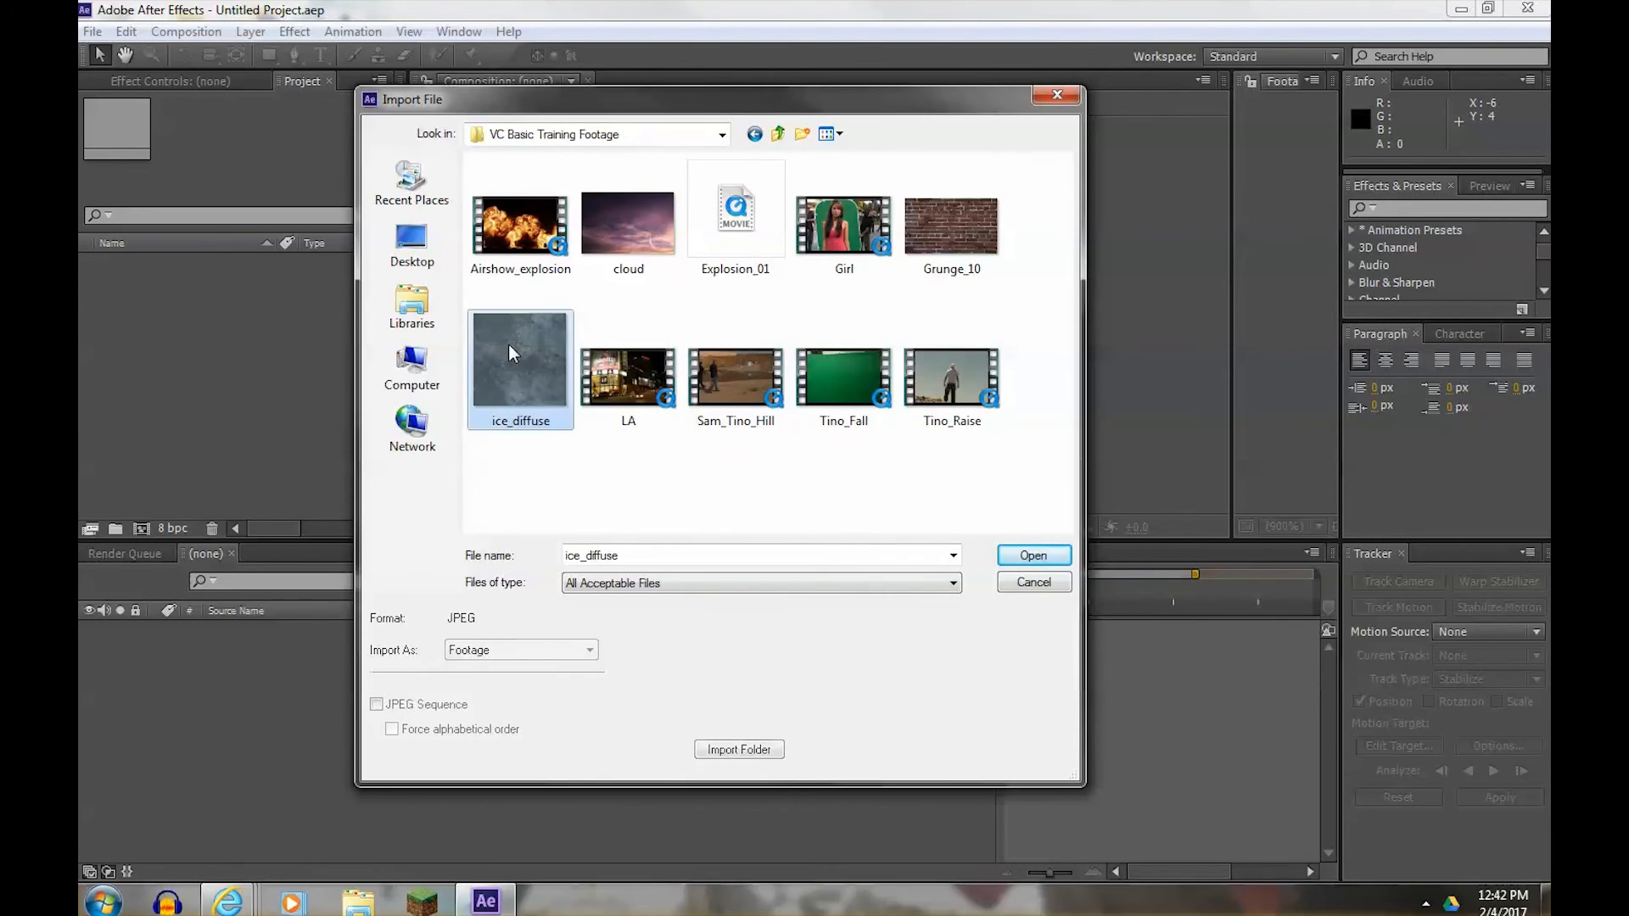
{"action": "left_click", "coordinate": [1031, 558]}
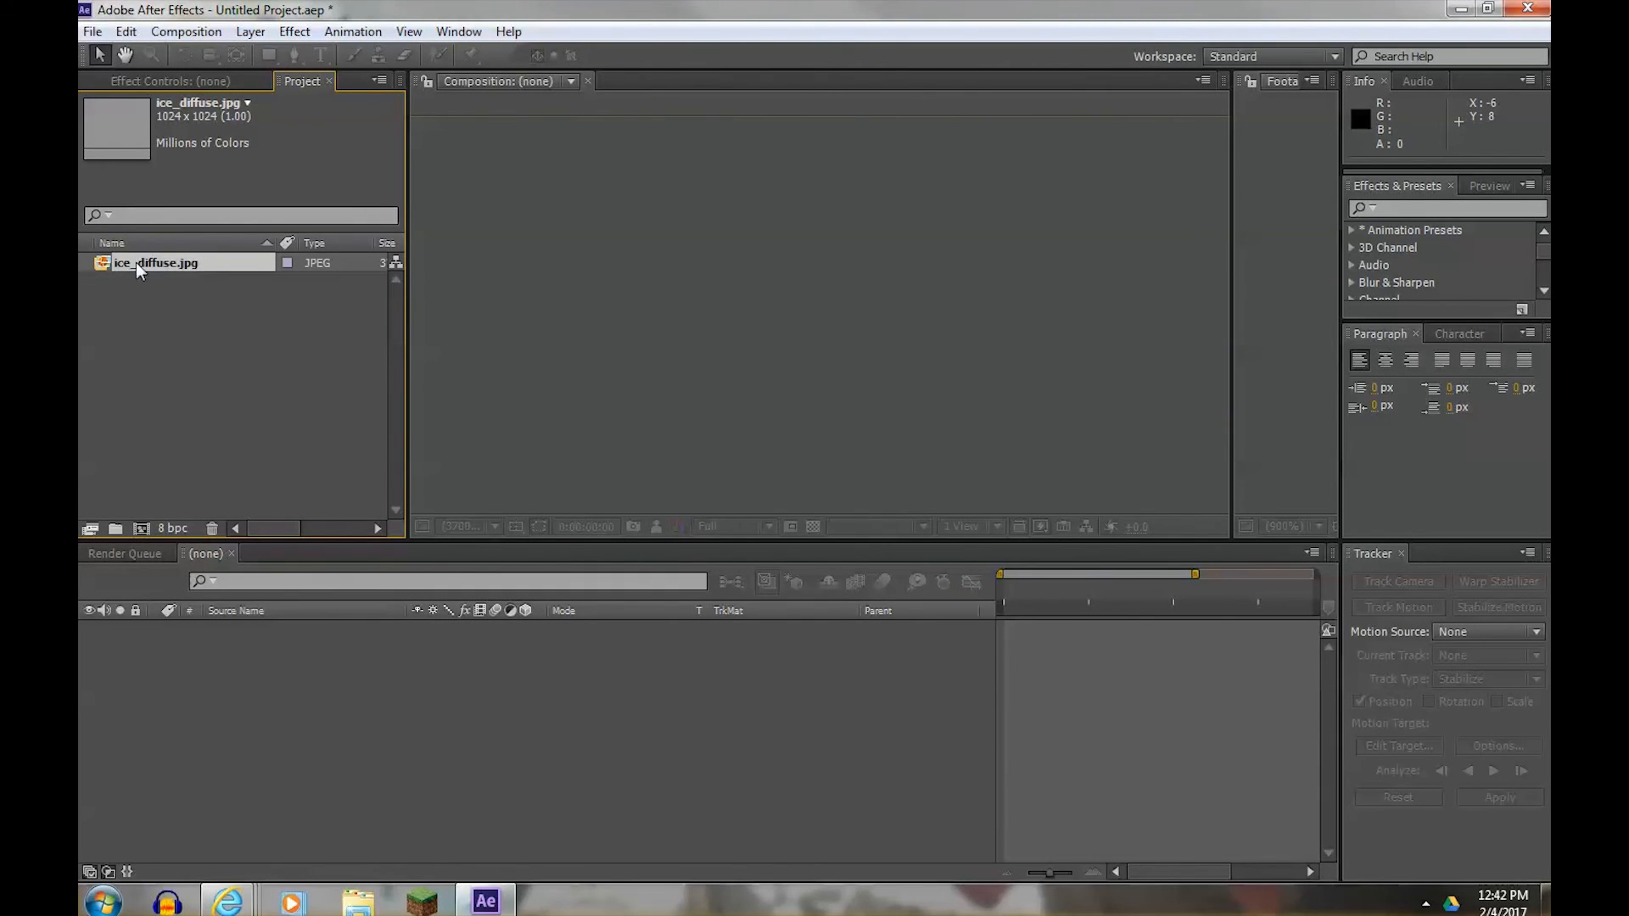
- Start a new composition with the HDV/HDTV 720 29.97 preset and a duration of 0;00;10;00
{"action": "mouse_move", "coordinate": [101, 262]}
{"action": "left_mouse_down"}
{"action": "mouse_move", "coordinate": [152, 411]}
{"action": "mouse_move", "coordinate": [145, 502]}
{"action": "mouse_move", "coordinate": [126, 295]}
{"action": "mouse_move", "coordinate": [101, 262]}
{"action": "left_mouse_up"}
{"action": "left_click", "coordinate": [193, 34]}
{"action": "left_click", "coordinate": [200, 57]}
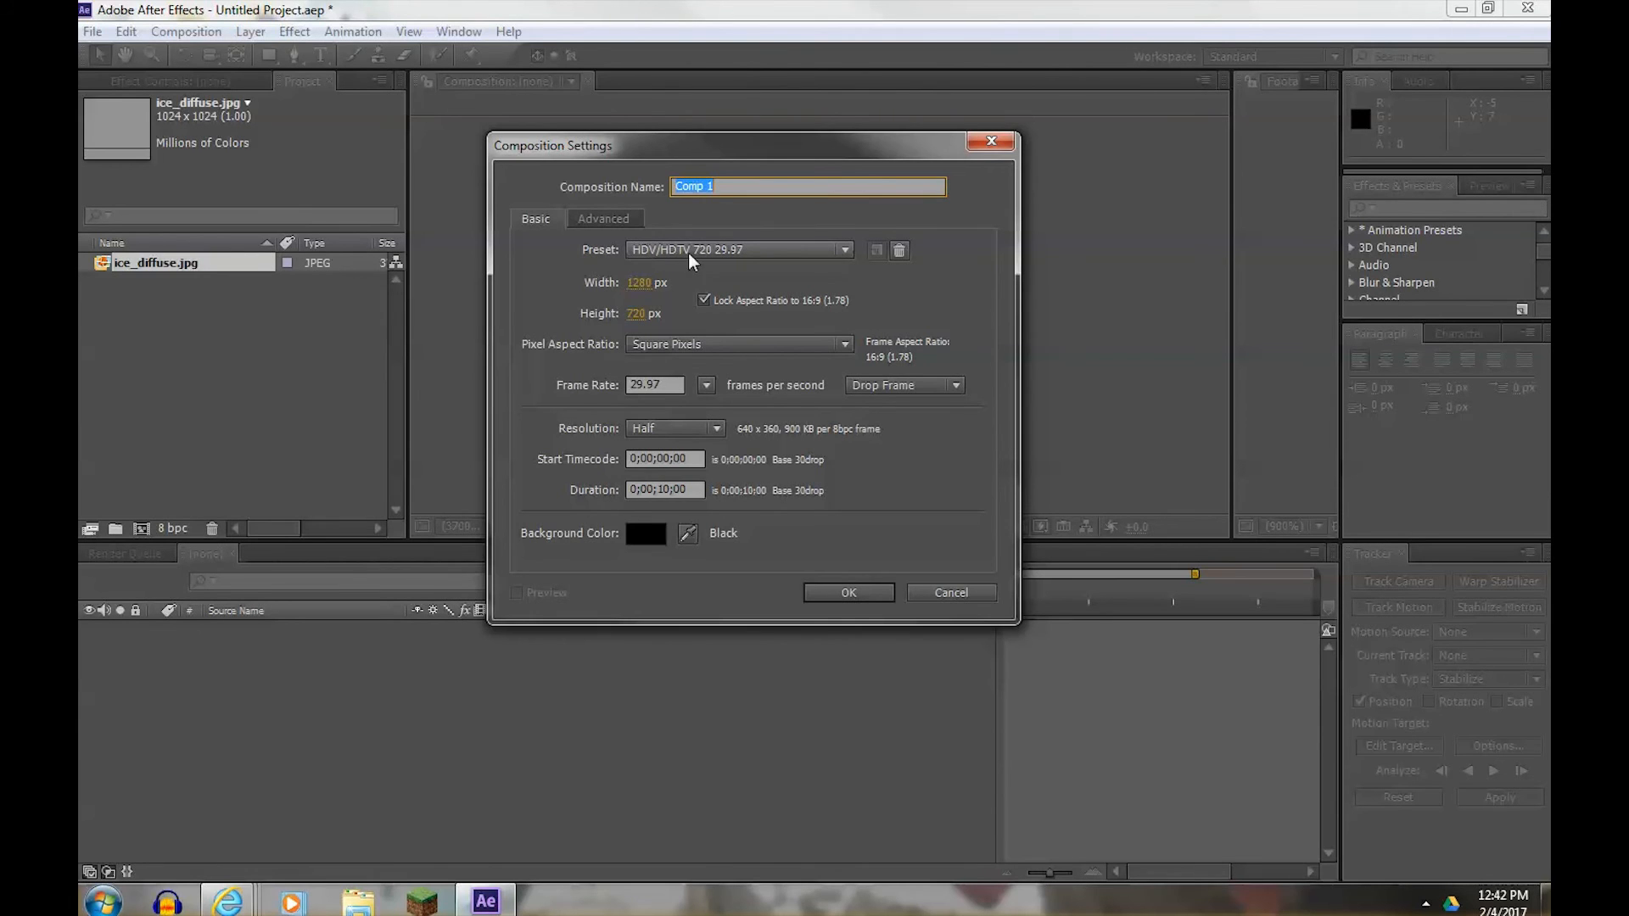
{"action": "left_click", "coordinate": [809, 248]}
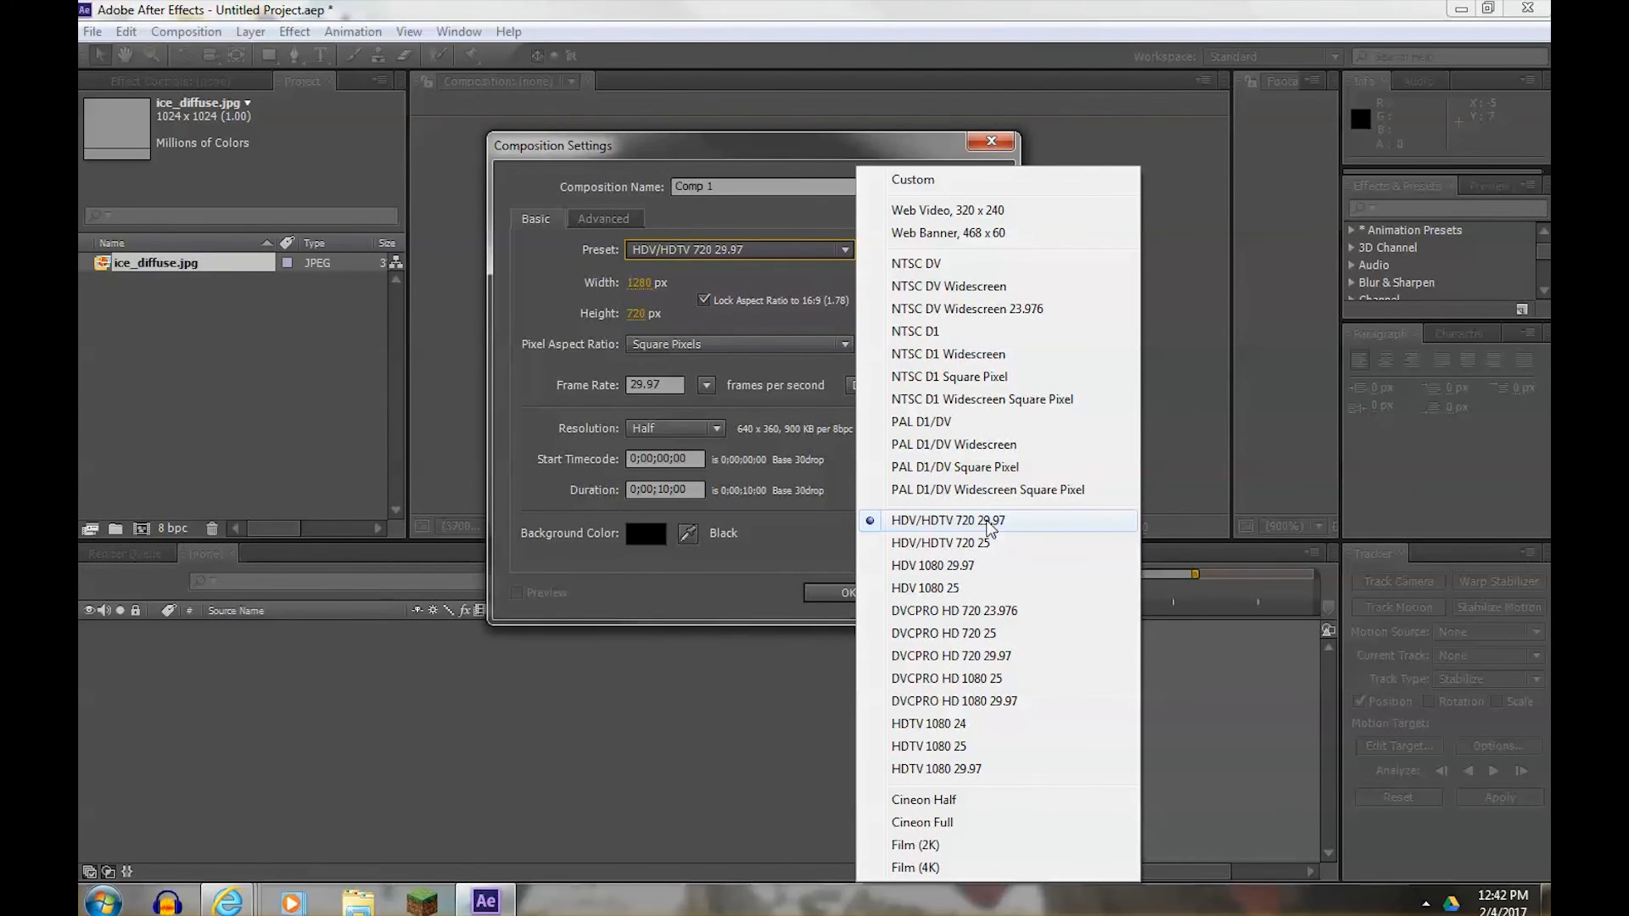
{"action": "left_click", "coordinate": [998, 526]}
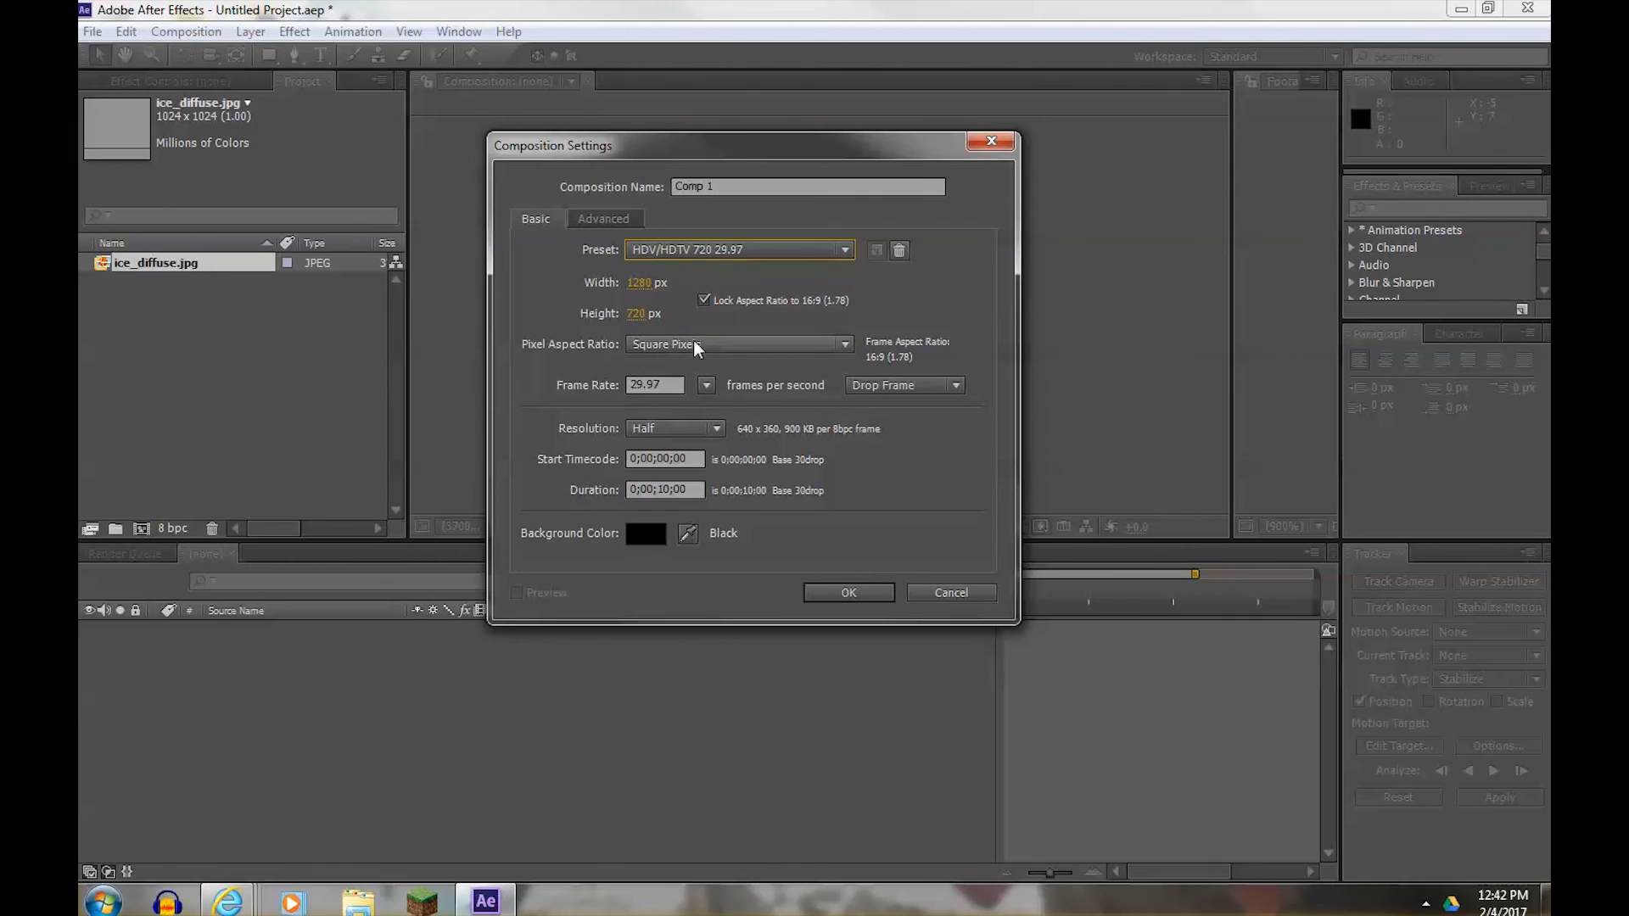
{"action": "left_click_drag", "start_coordinate": [694, 488], "coordinate": [622, 489]}
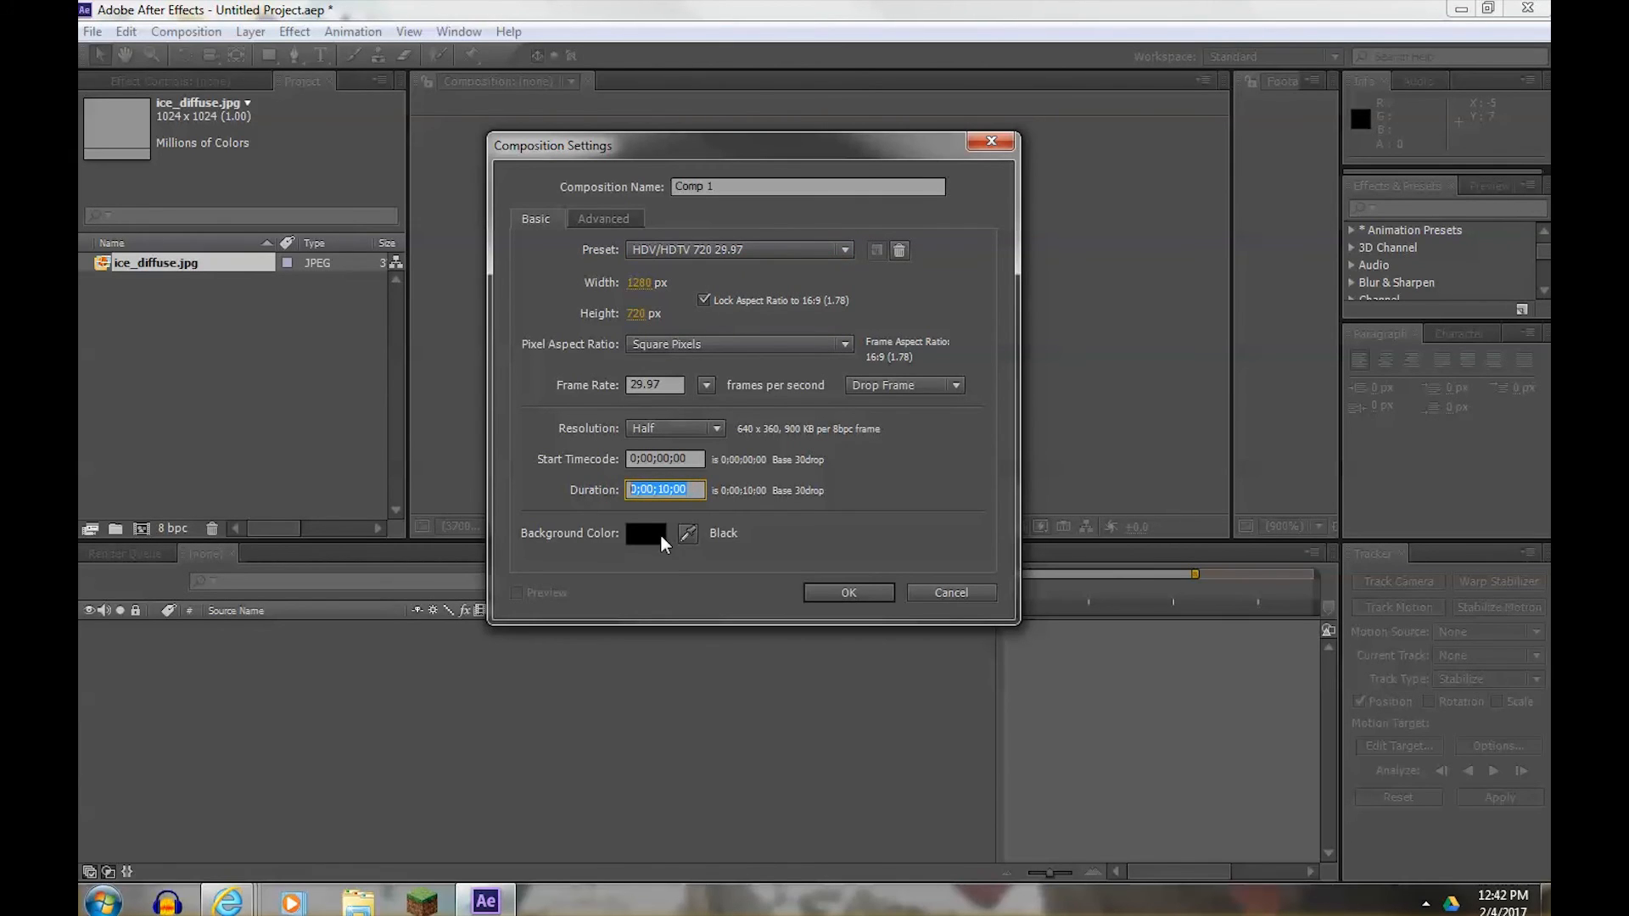
{"action": "type", "text": "1000"}
- Name the composition "Text Shatter", create it, and dismiss the Ray-traced 3D renderer alert
{"action": "left_click_drag", "start_coordinate": [718, 186], "coordinate": [673, 186]}
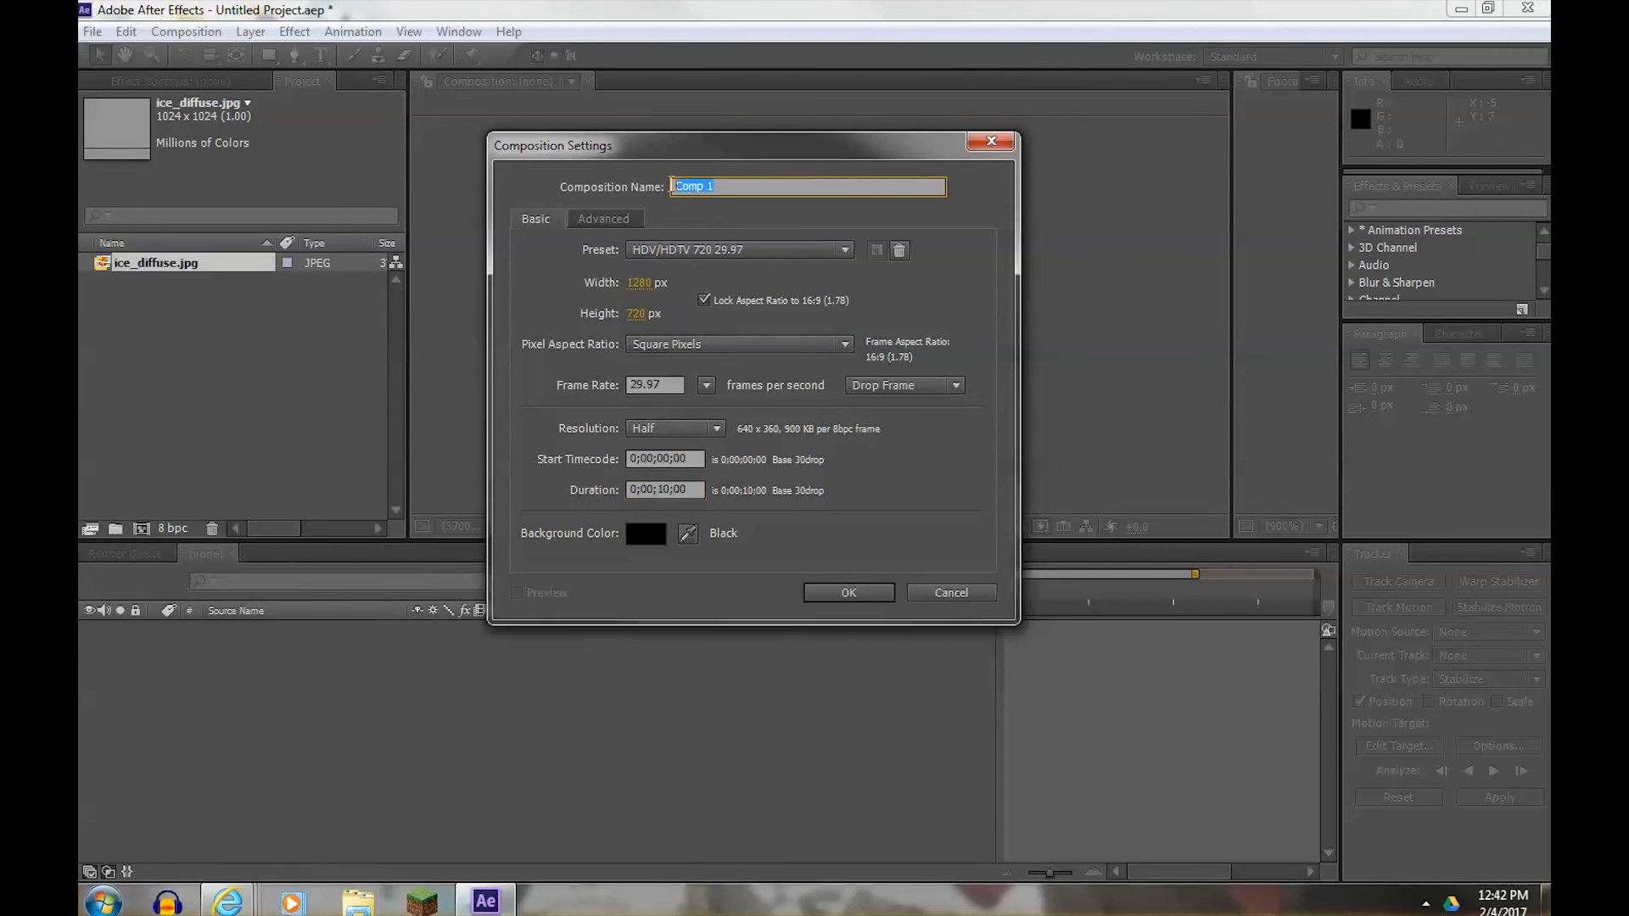
{"action": "type", "text": "TEXT"}
{"action": "key", "text": "BackSpace"}
{"action": "key", "text": "BackSpace"}
{"action": "key", "text": "BackSpace"}
{"action": "key", "text": "BackSpace"}
{"action": "type", "text": "Text Shatter"}
{"action": "left_click", "coordinate": [847, 594]}
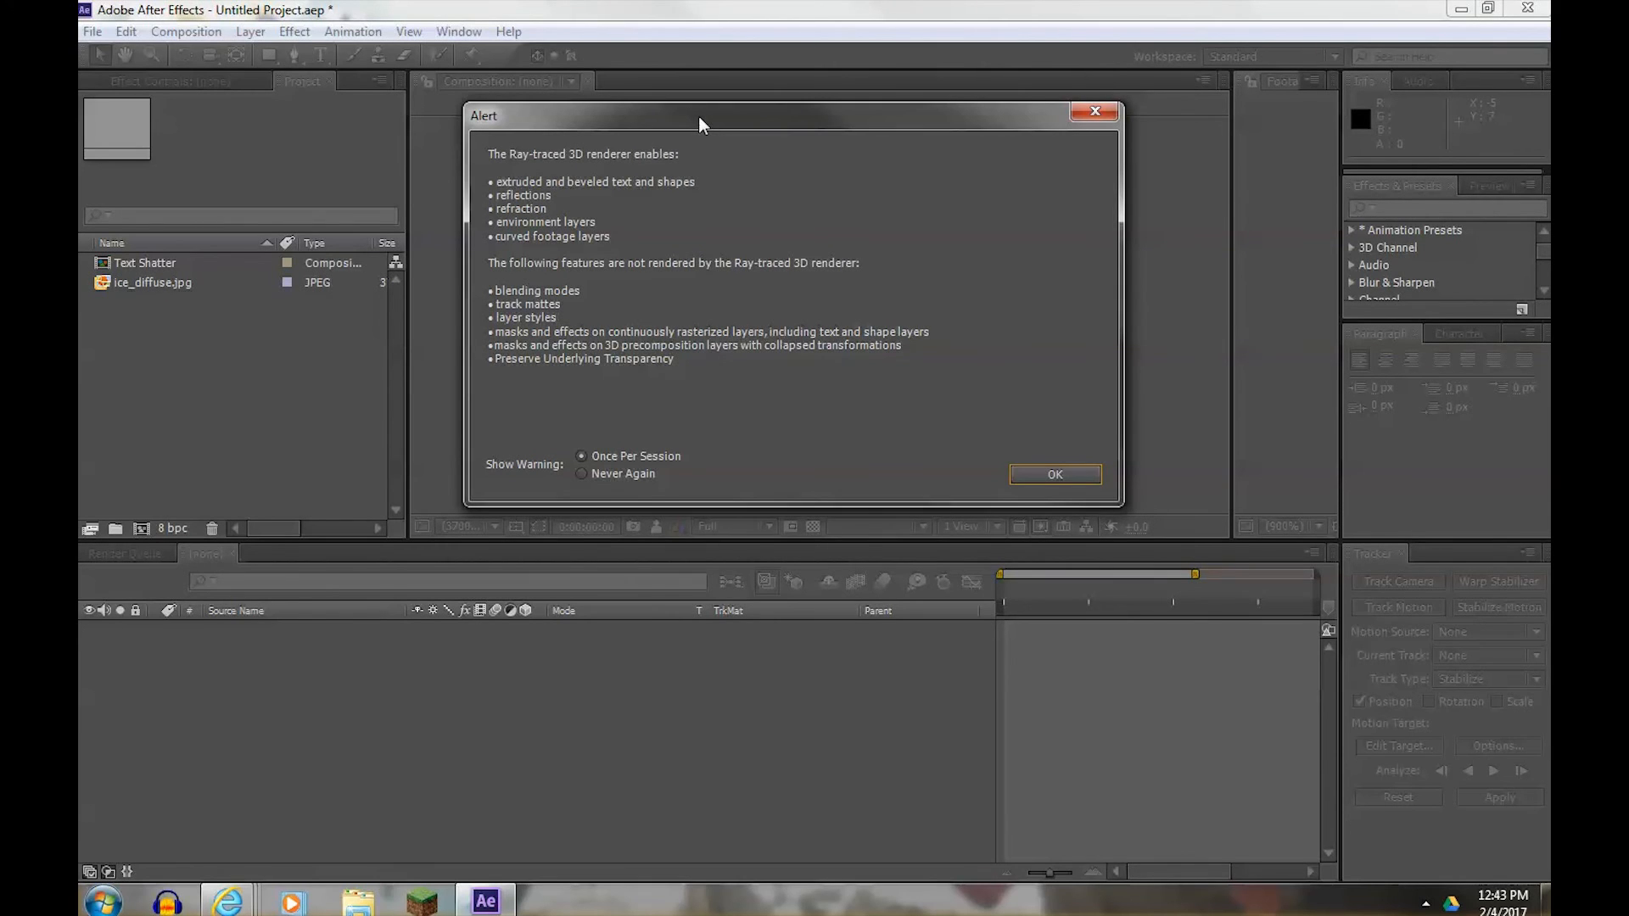
{"action": "left_click_drag", "start_coordinate": [699, 116], "coordinate": [689, 119]}
{"action": "left_click", "coordinate": [1052, 470]}
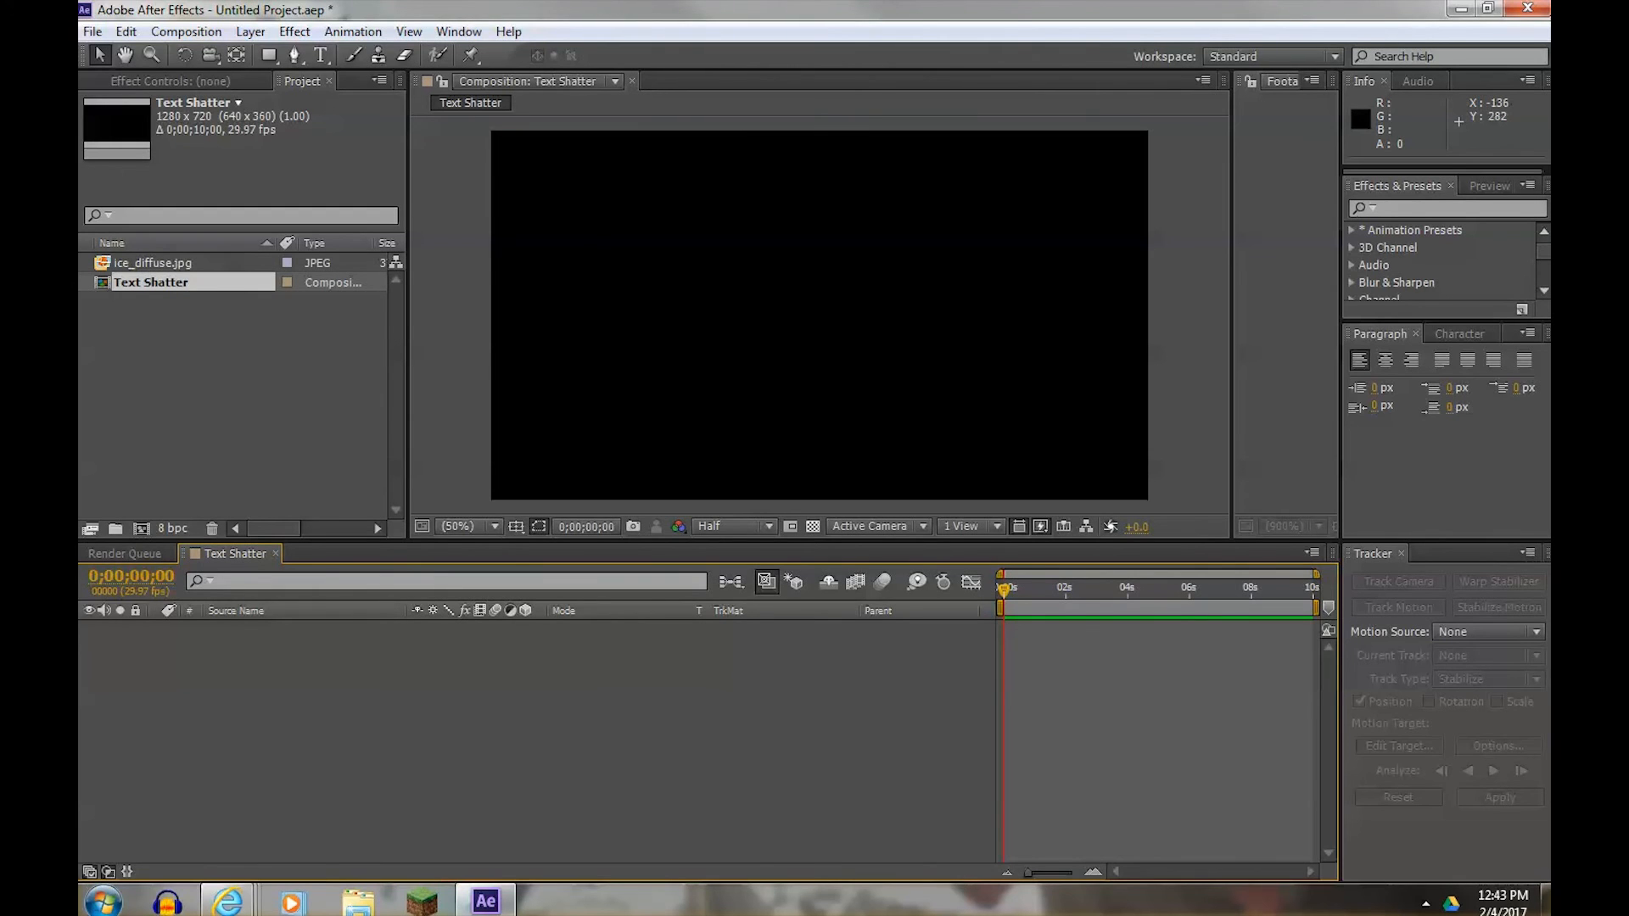
- Add ice_diffuse.jpg to the Text Shatter timeline and scale it to 127% so it fills the frame
{"action": "left_click_drag", "start_coordinate": [101, 268], "coordinate": [244, 659]}
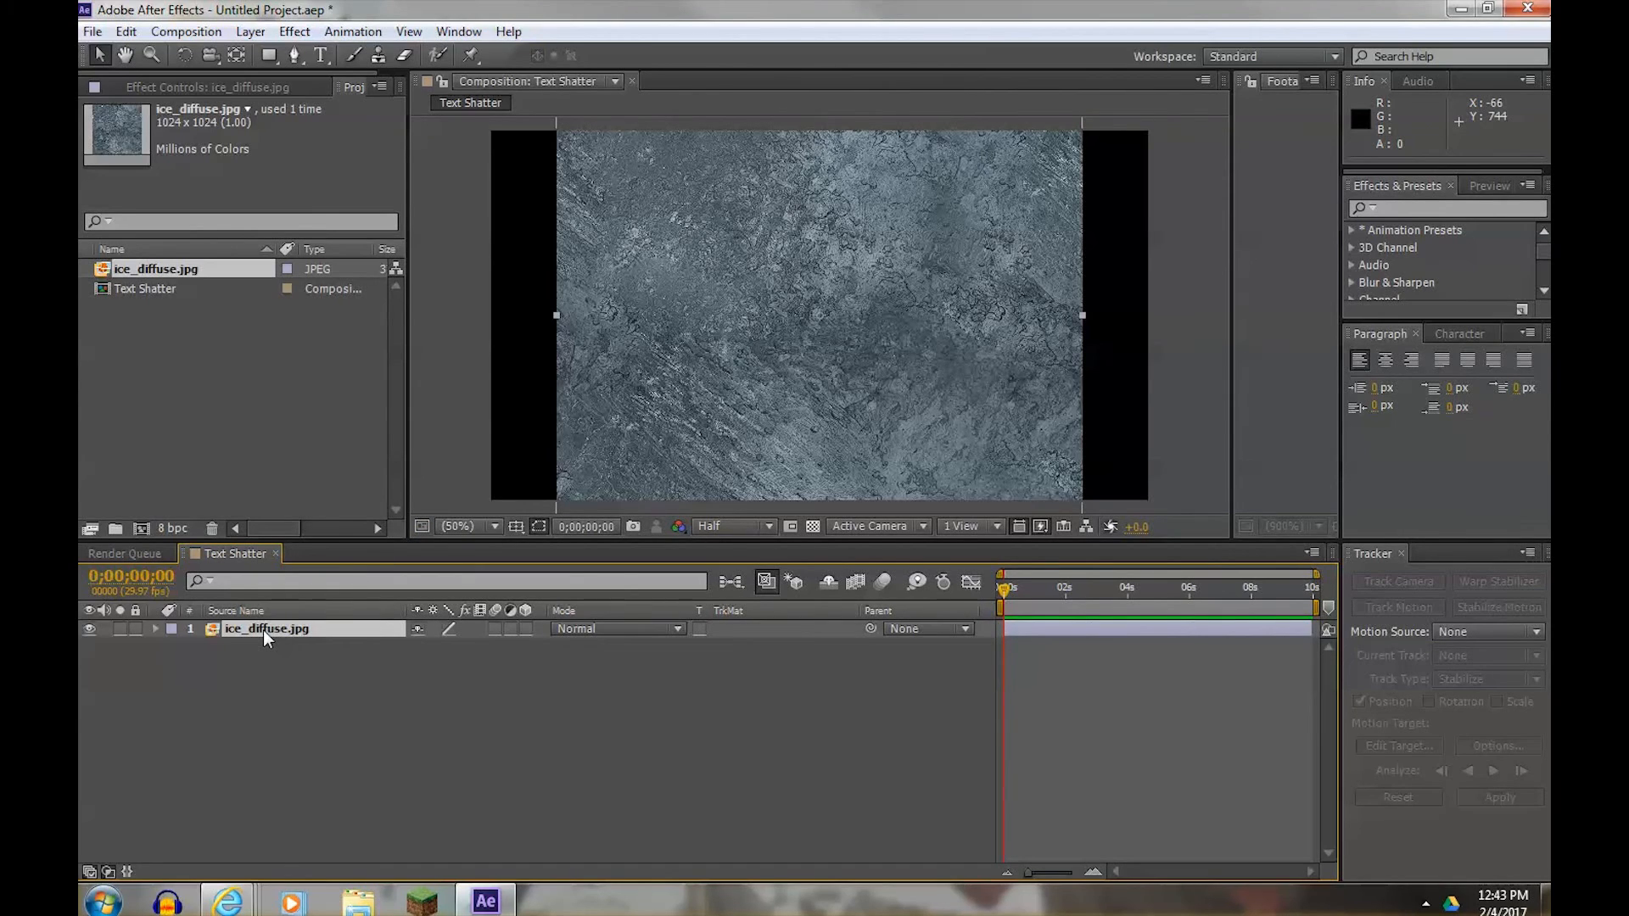
{"action": "key", "text": "s"}
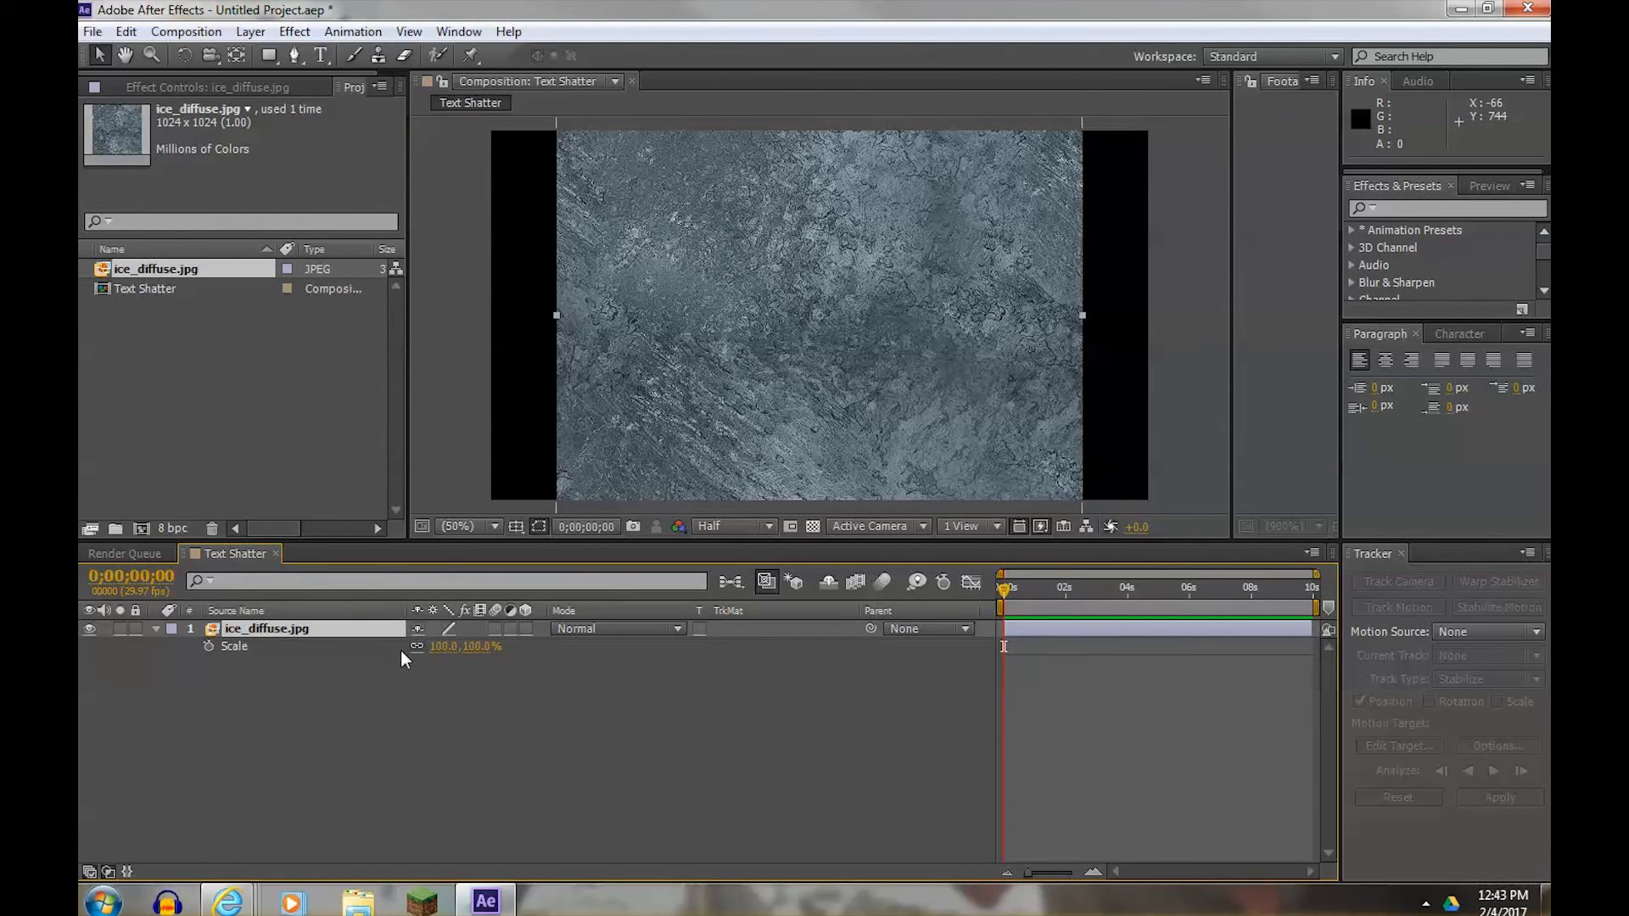
{"action": "left_click_drag", "start_coordinate": [443, 652], "coordinate": [472, 654]}
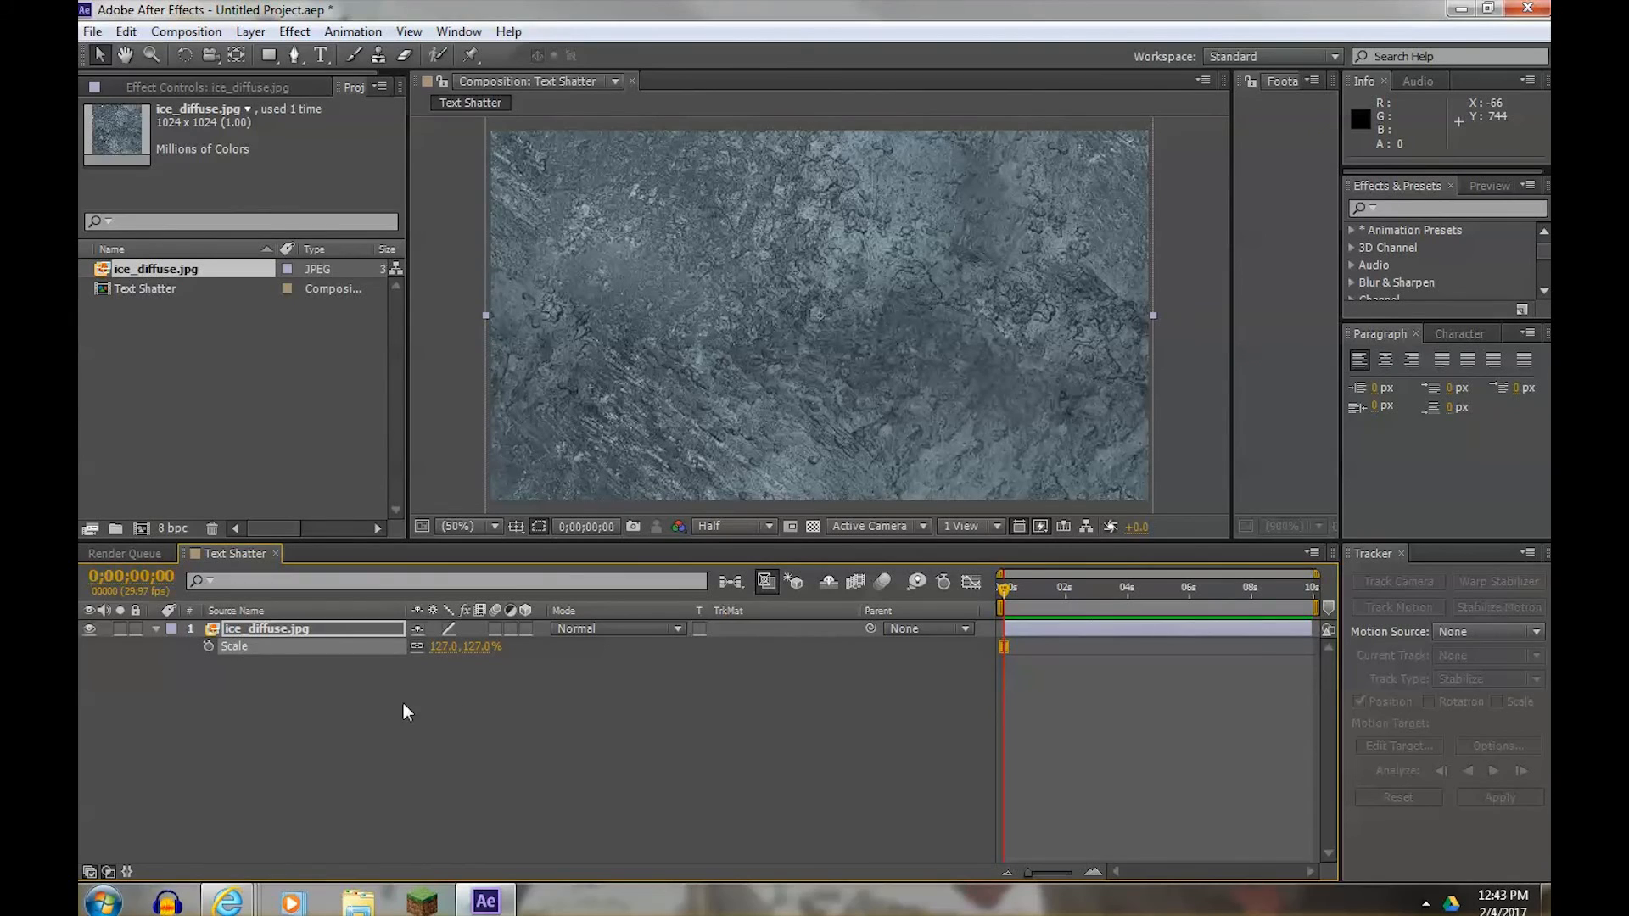
{"action": "left_click", "coordinate": [320, 694]}
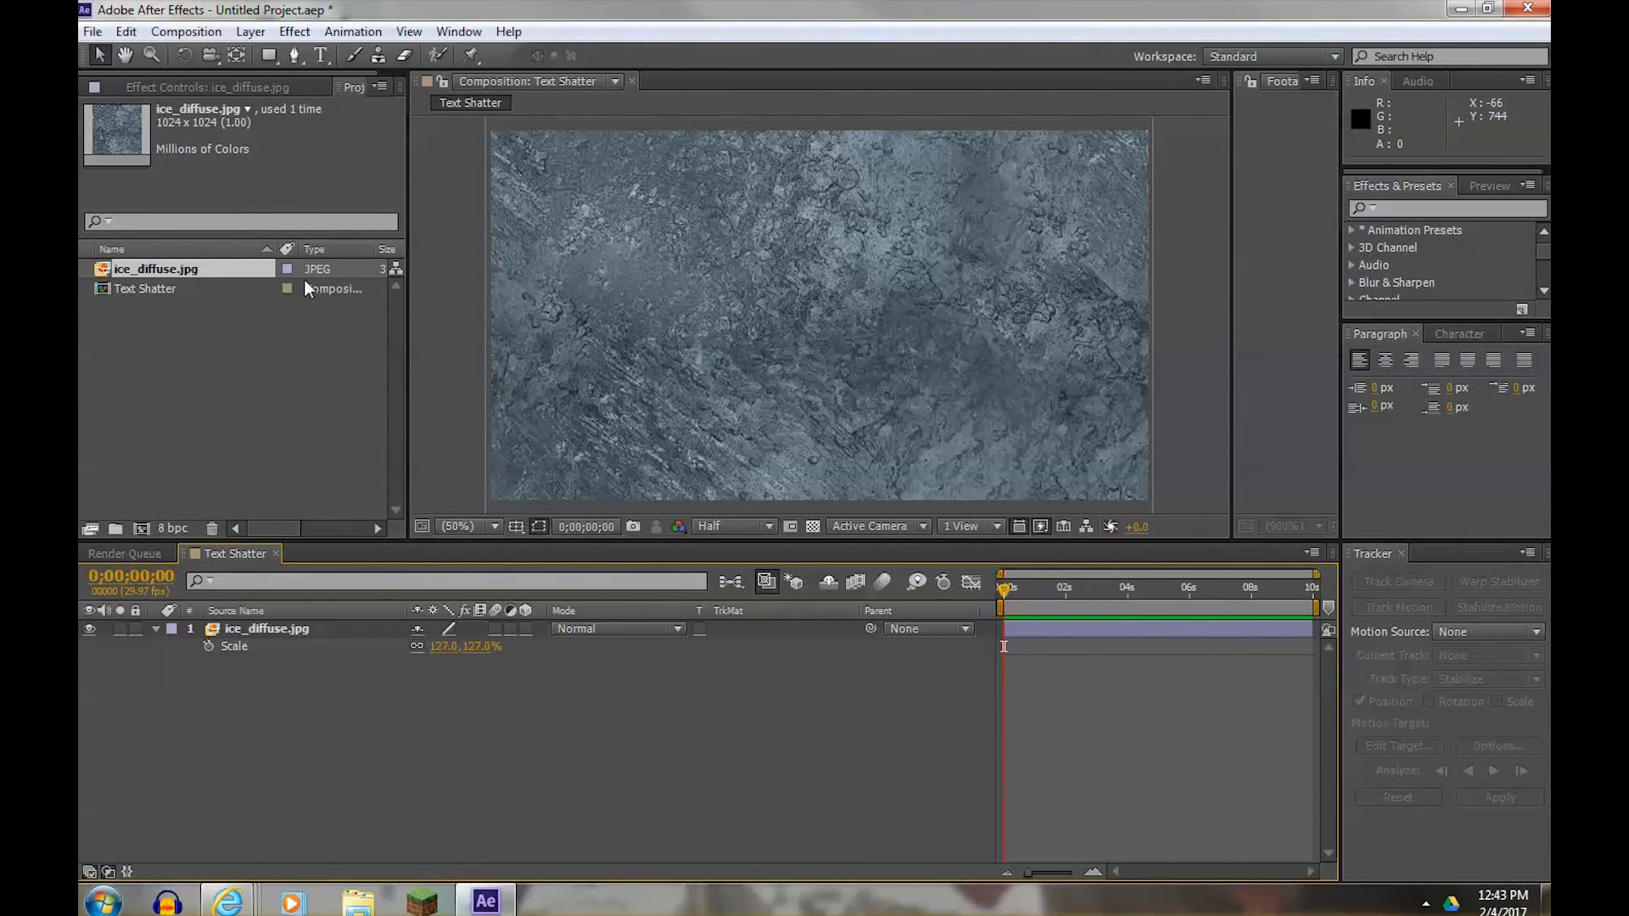
- Add a text layer reading "SOUTH" over the ice background in the composition
{"action": "left_click", "coordinate": [321, 54]}
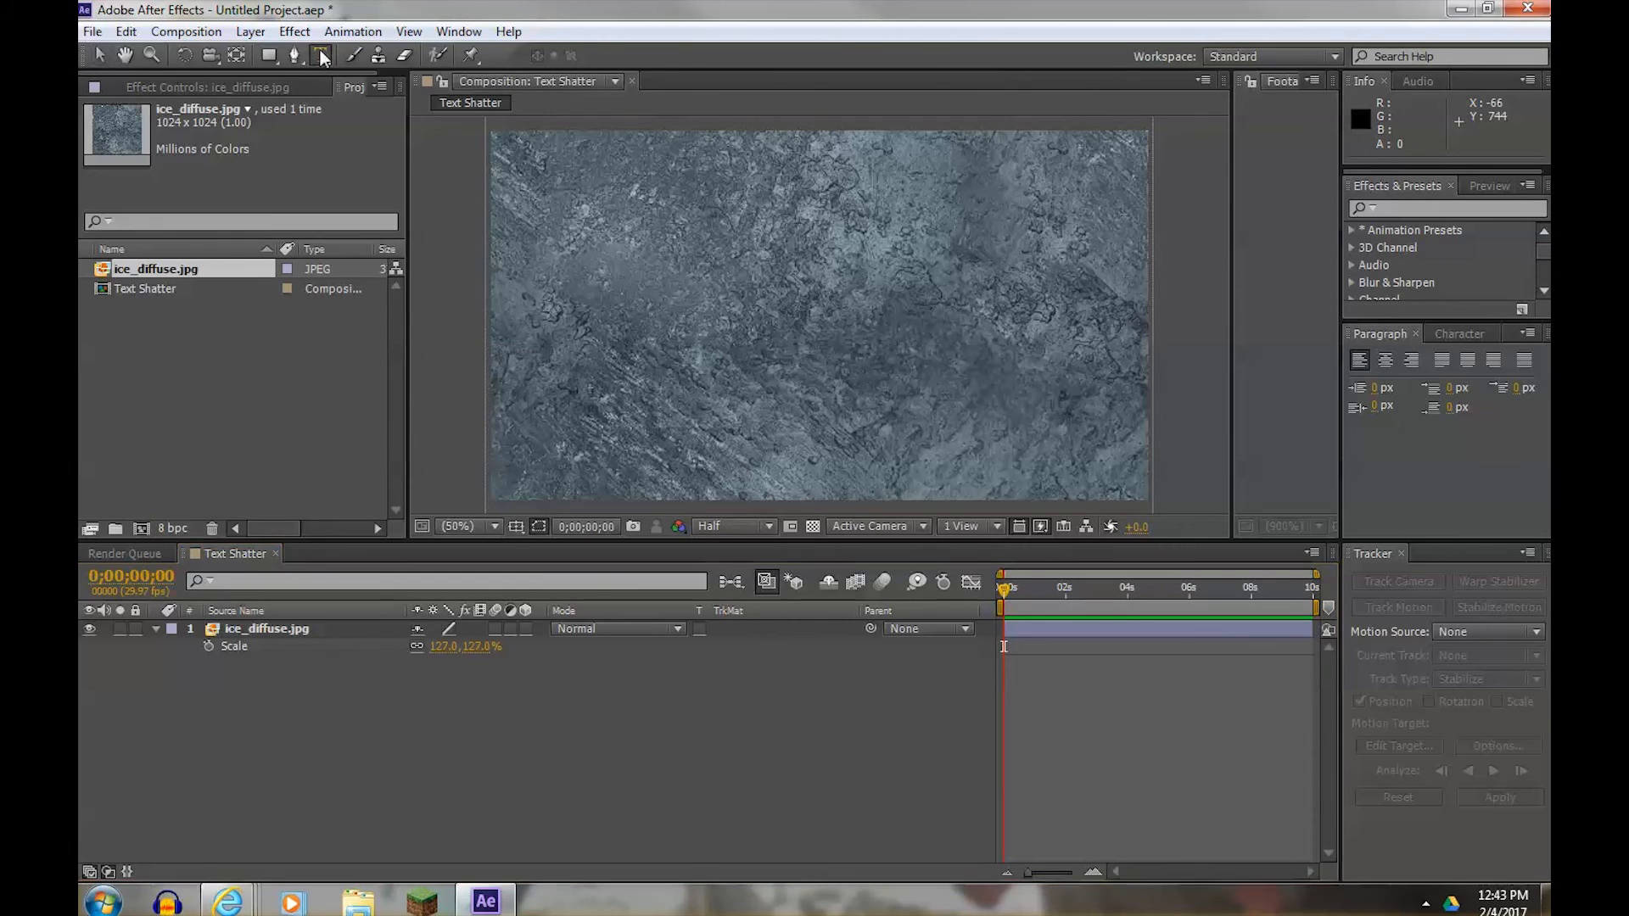
{"action": "left_click", "coordinate": [655, 318]}
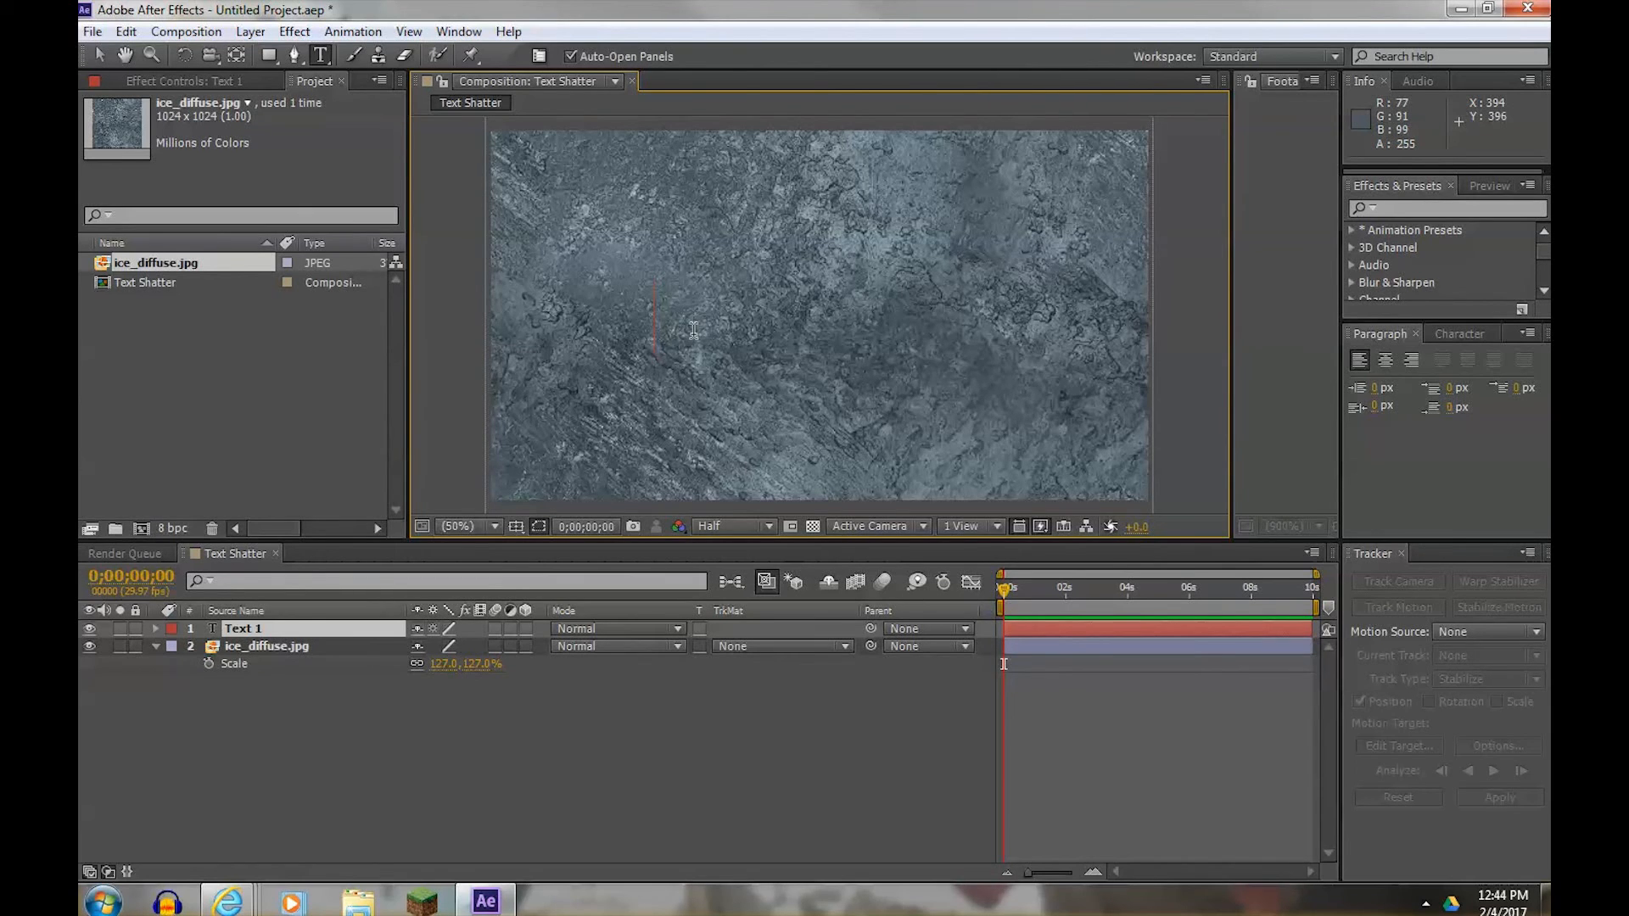
{"action": "type", "text": "SOUTH"}
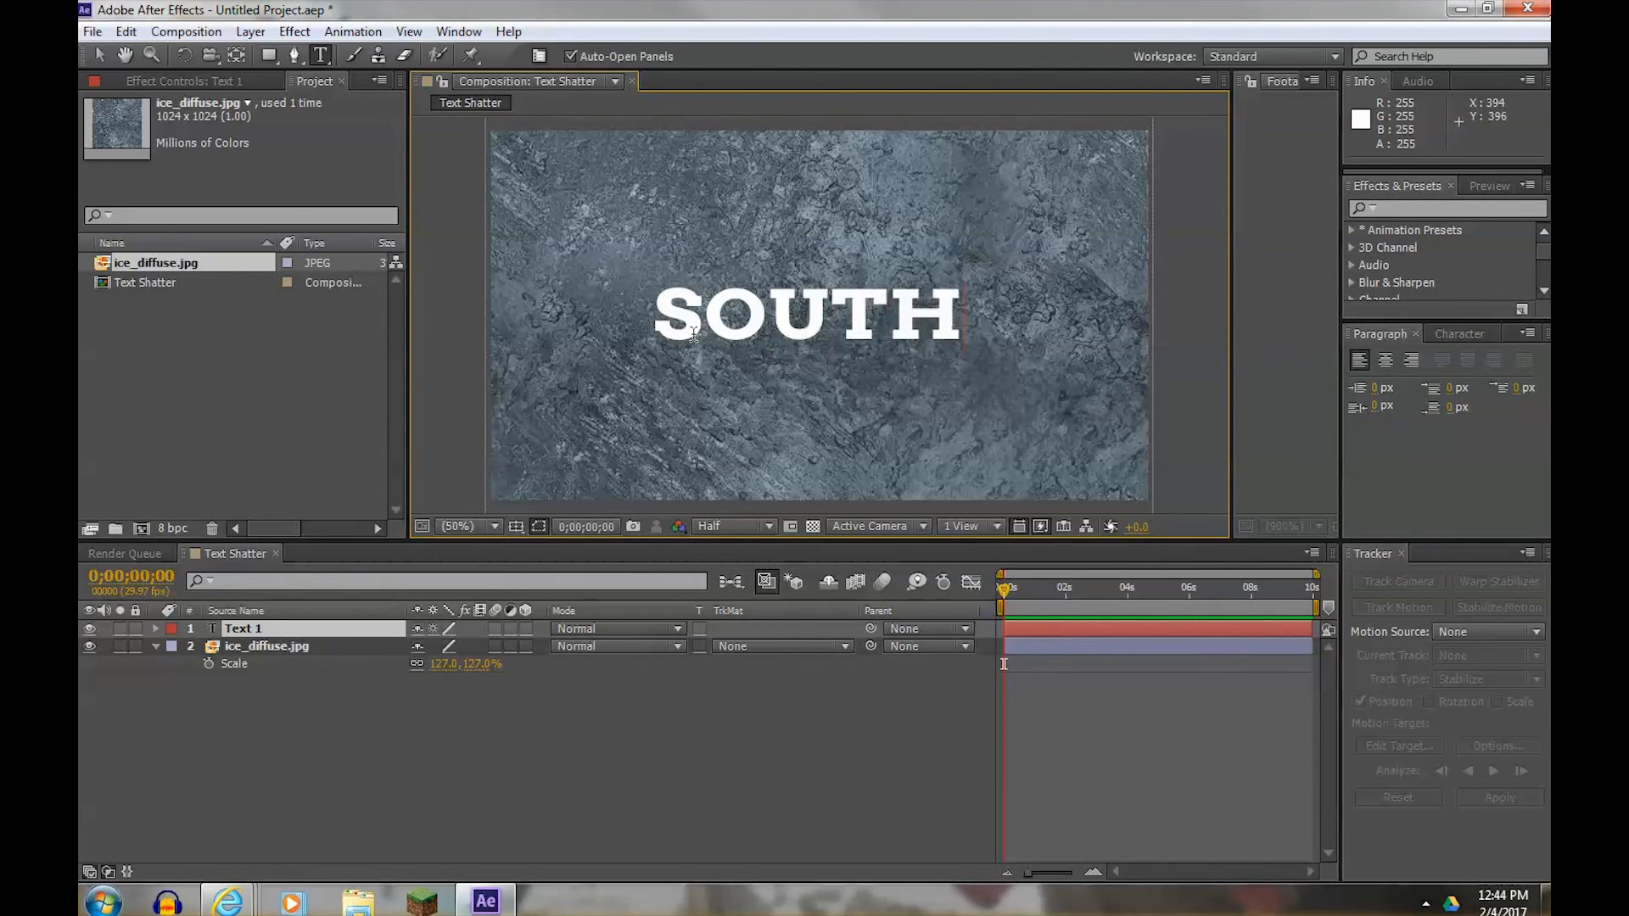
- Scale the SOUTH text layer to 144% and move it near the middle of the frame
{"action": "left_click", "coordinate": [247, 629]}
{"action": "key", "text": "s"}
{"action": "left_click_drag", "start_coordinate": [436, 647], "coordinate": [434, 601]}
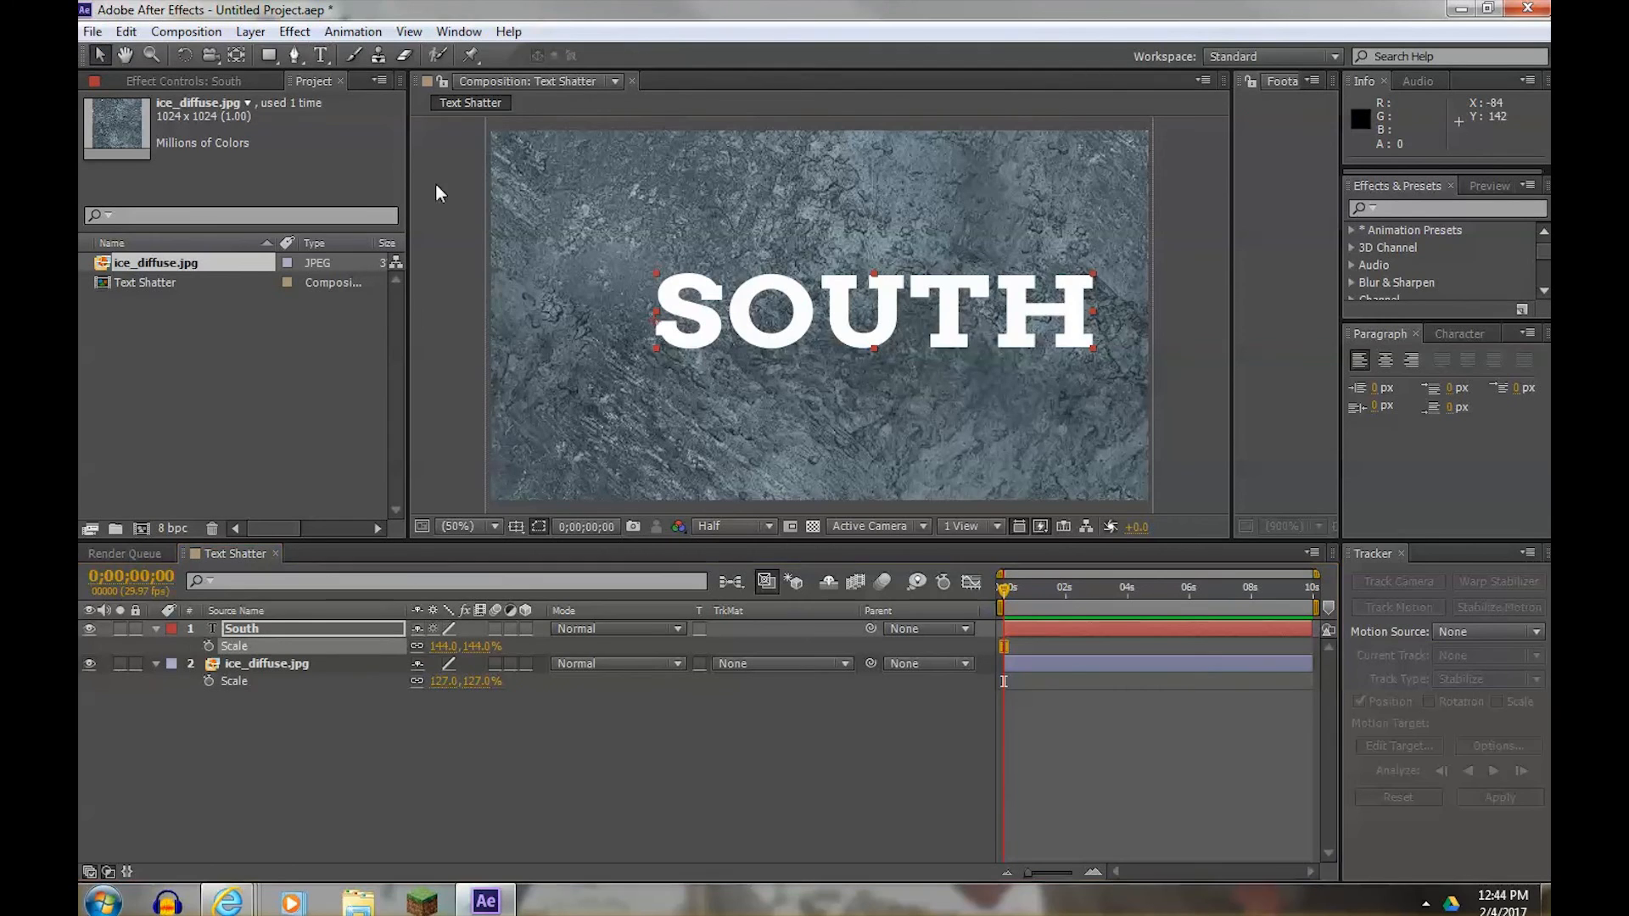
{"action": "left_click_drag", "start_coordinate": [655, 327], "coordinate": [618, 323]}
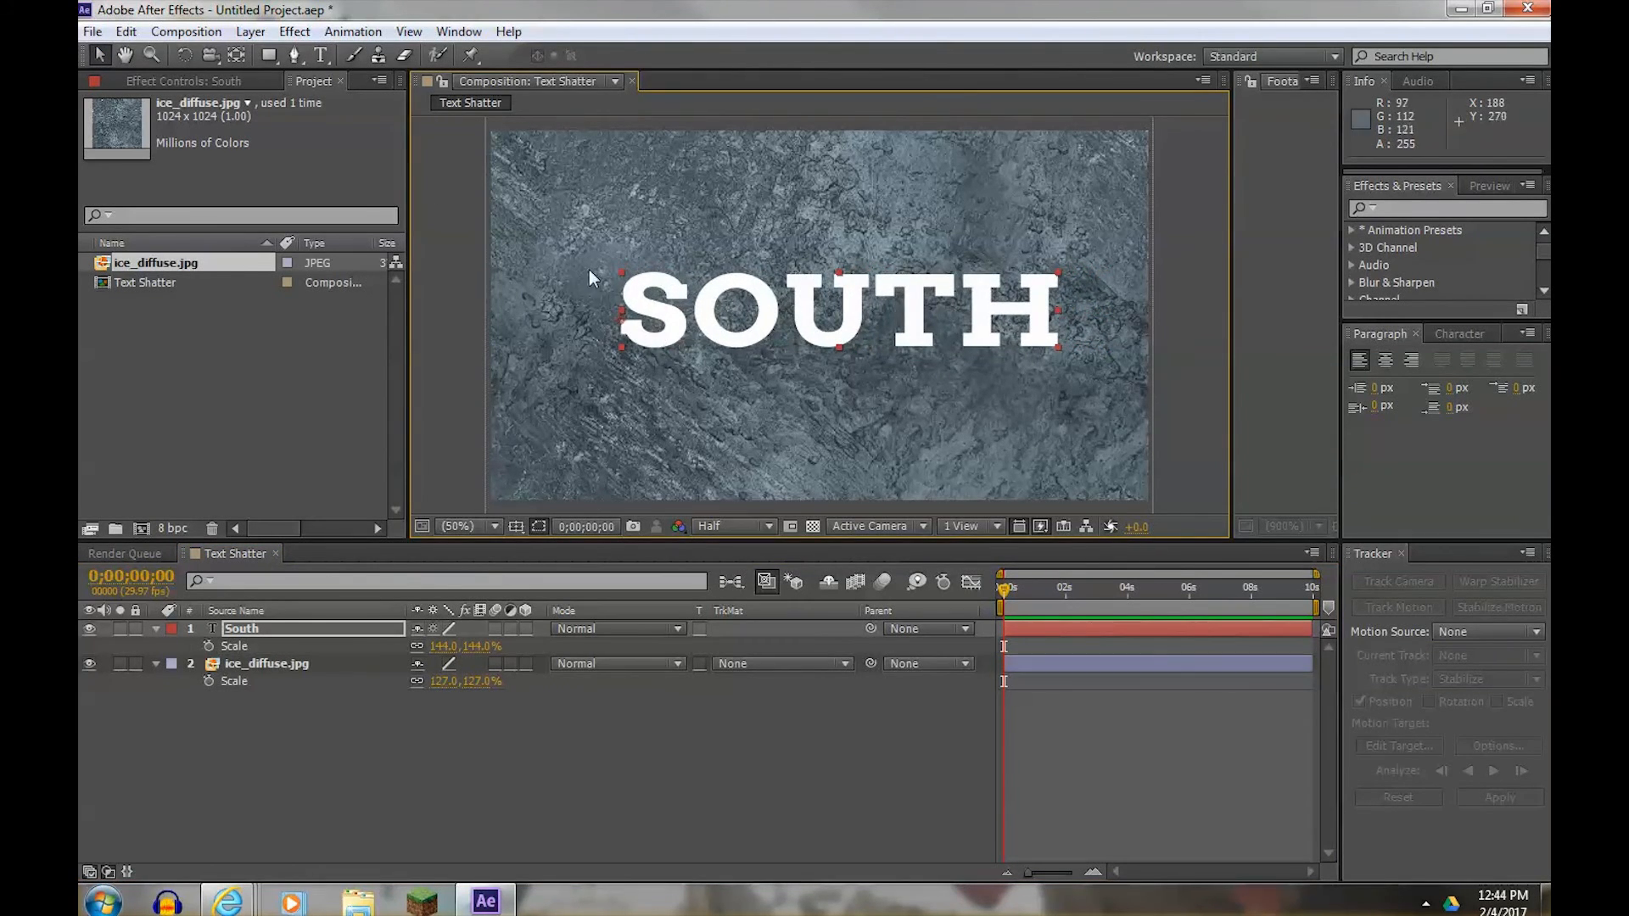
{"action": "left_click_drag", "start_coordinate": [658, 317], "coordinate": [647, 328]}
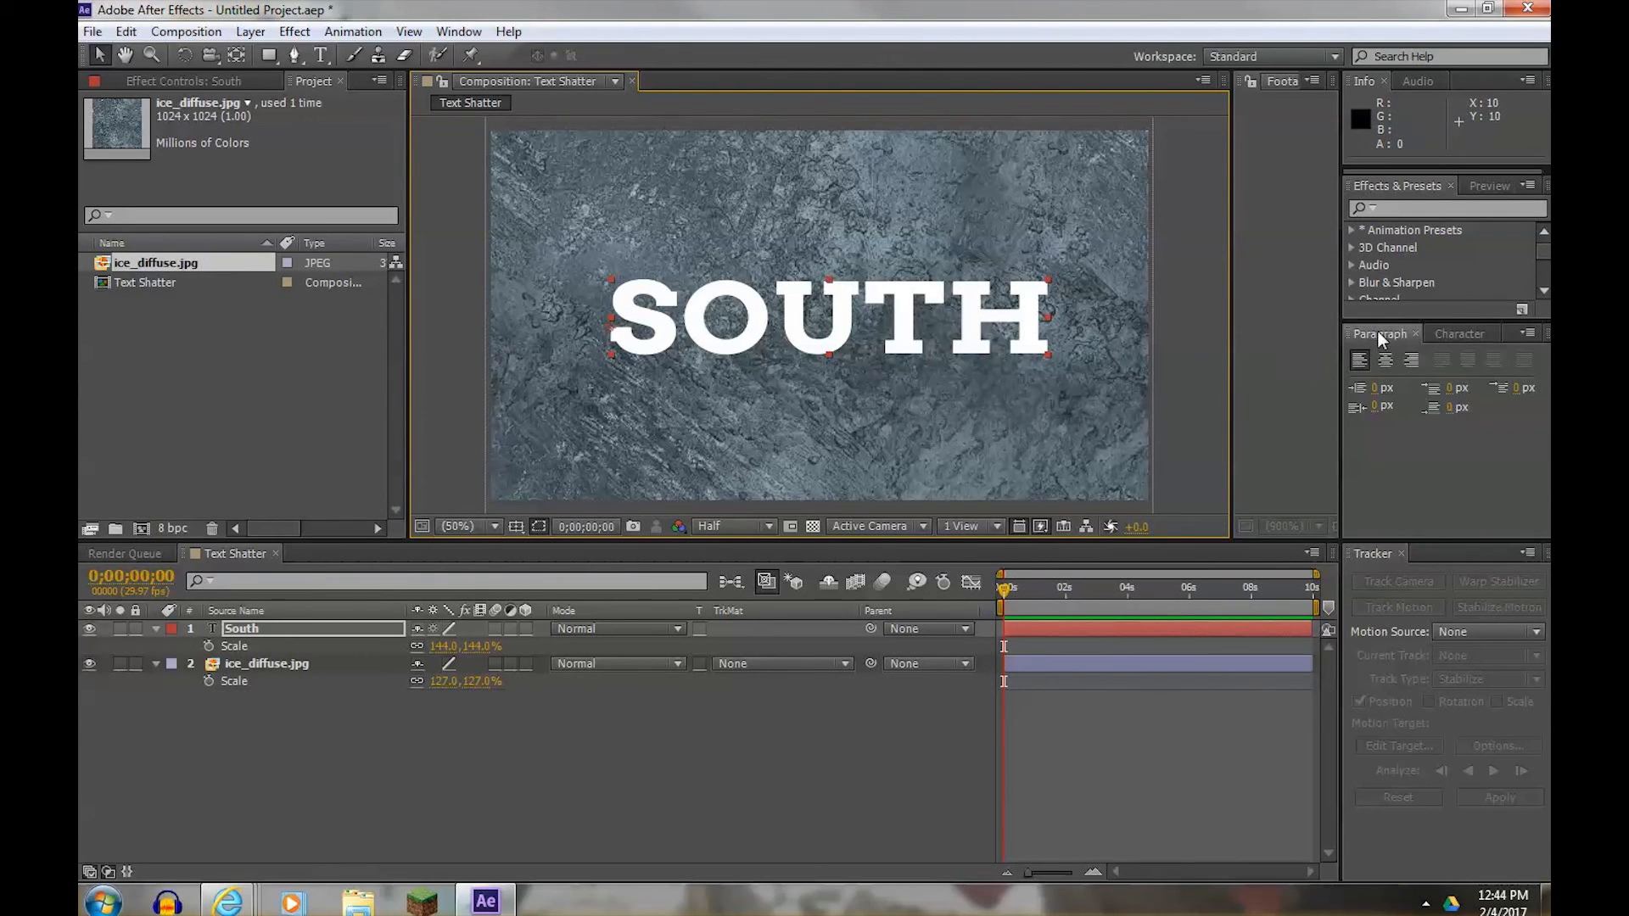
- Center-align the SOUTH text and reposition it in the middle of the composition
{"action": "left_click", "coordinate": [1386, 358]}
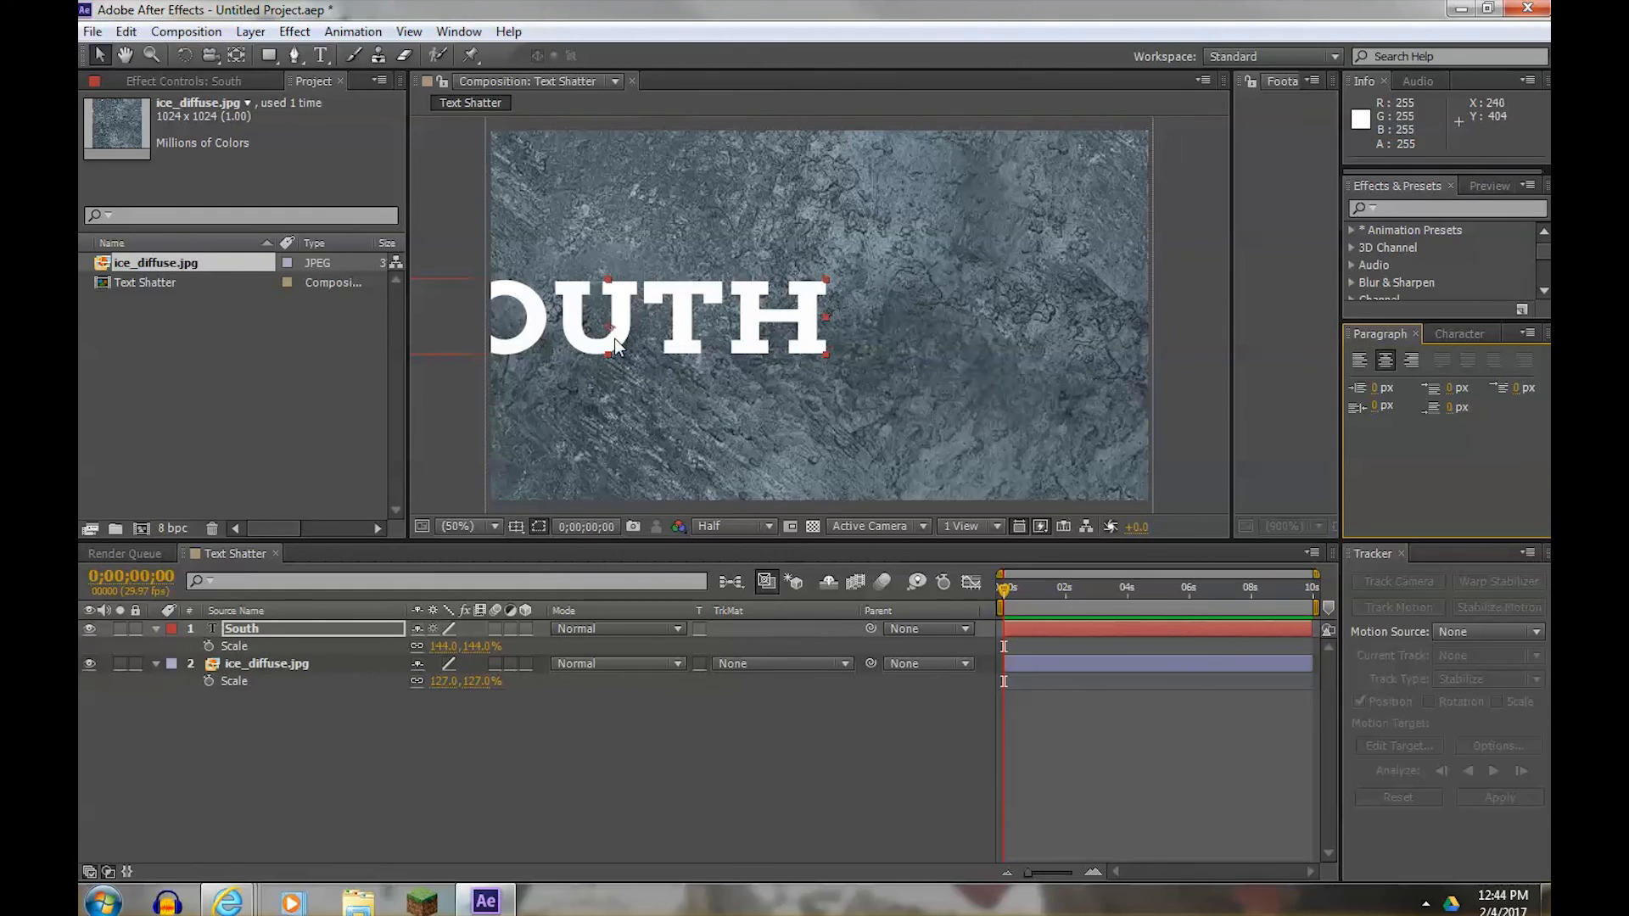
{"action": "left_click_drag", "start_coordinate": [611, 324], "coordinate": [614, 325]}
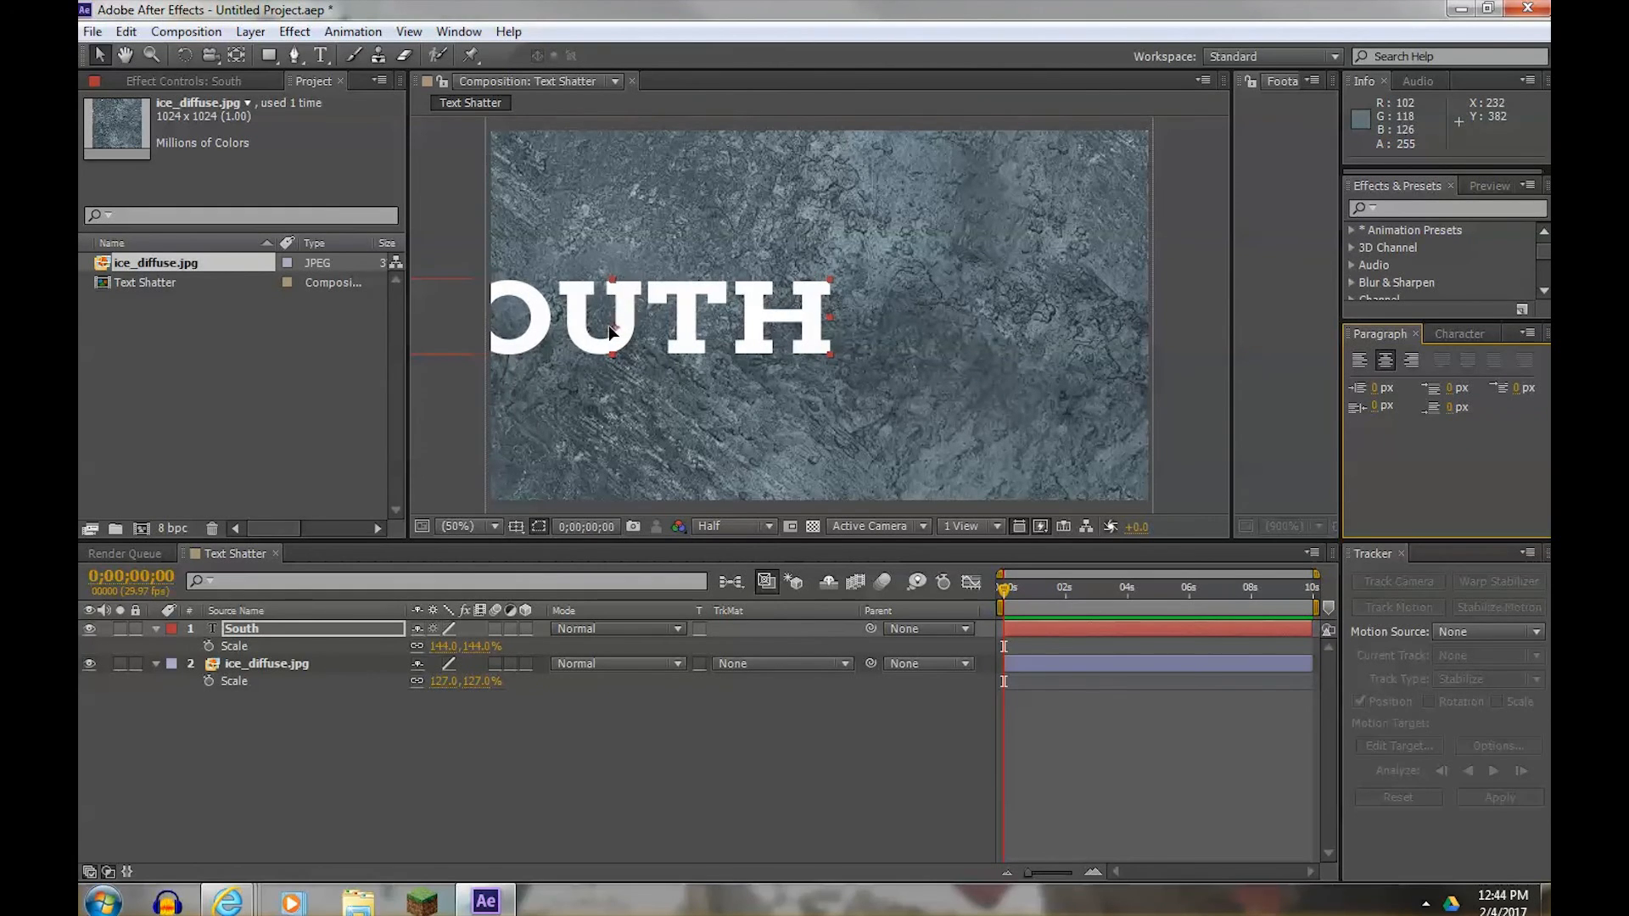
{"action": "left_click_drag", "start_coordinate": [624, 327], "coordinate": [816, 306]}
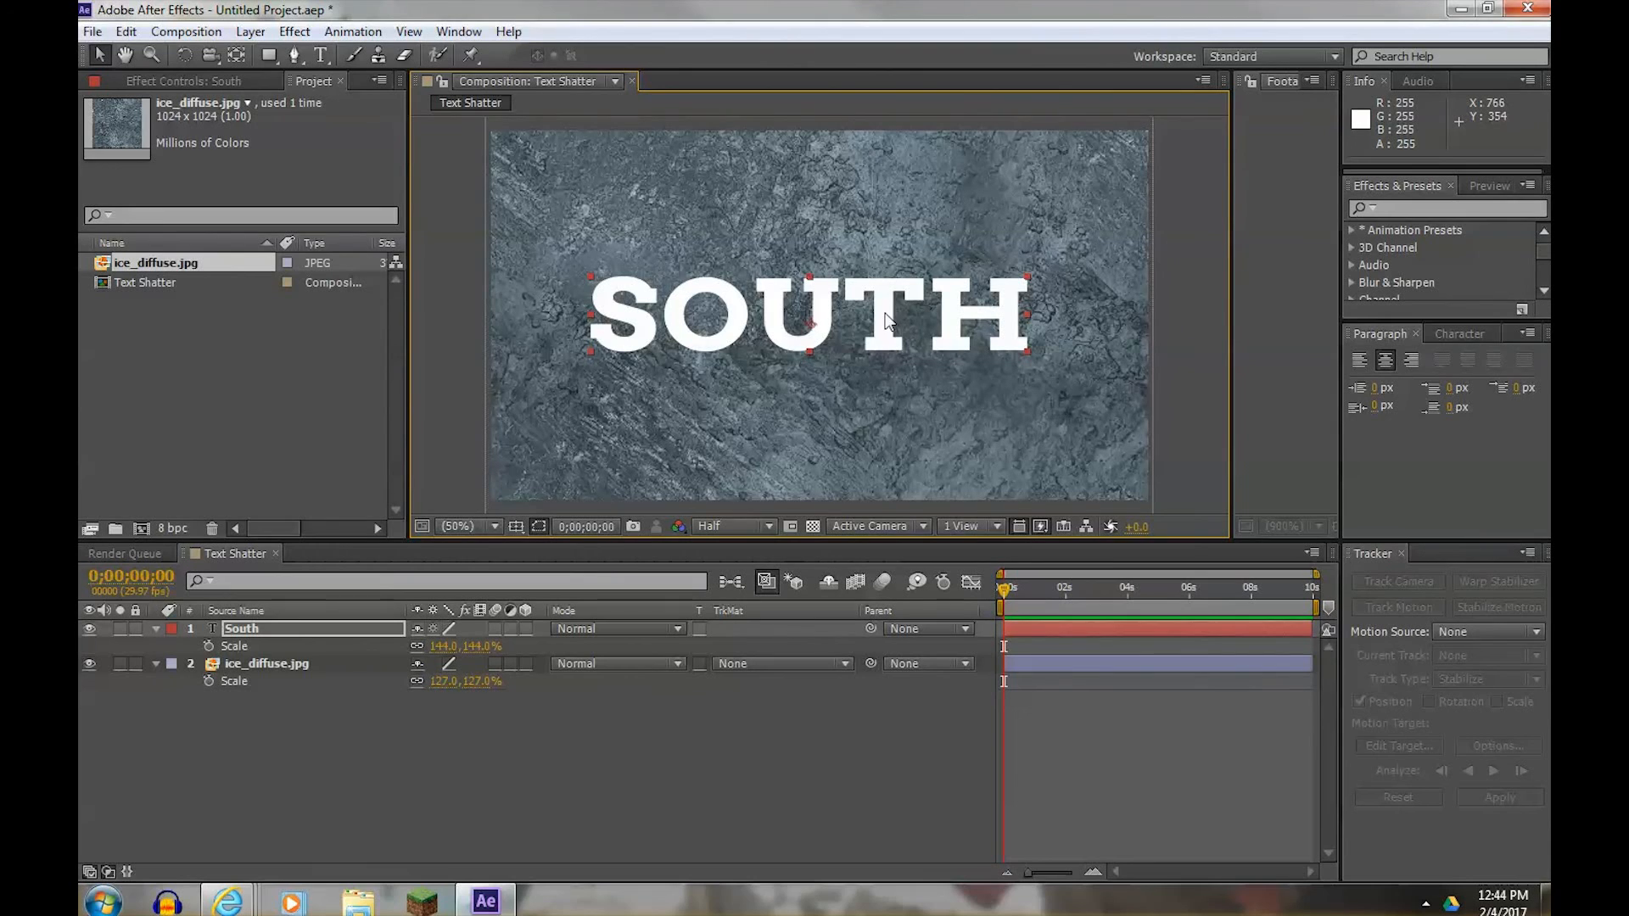
- Set the scale of the SOUTH text layer to 142%
{"action": "left_click", "coordinate": [240, 632]}
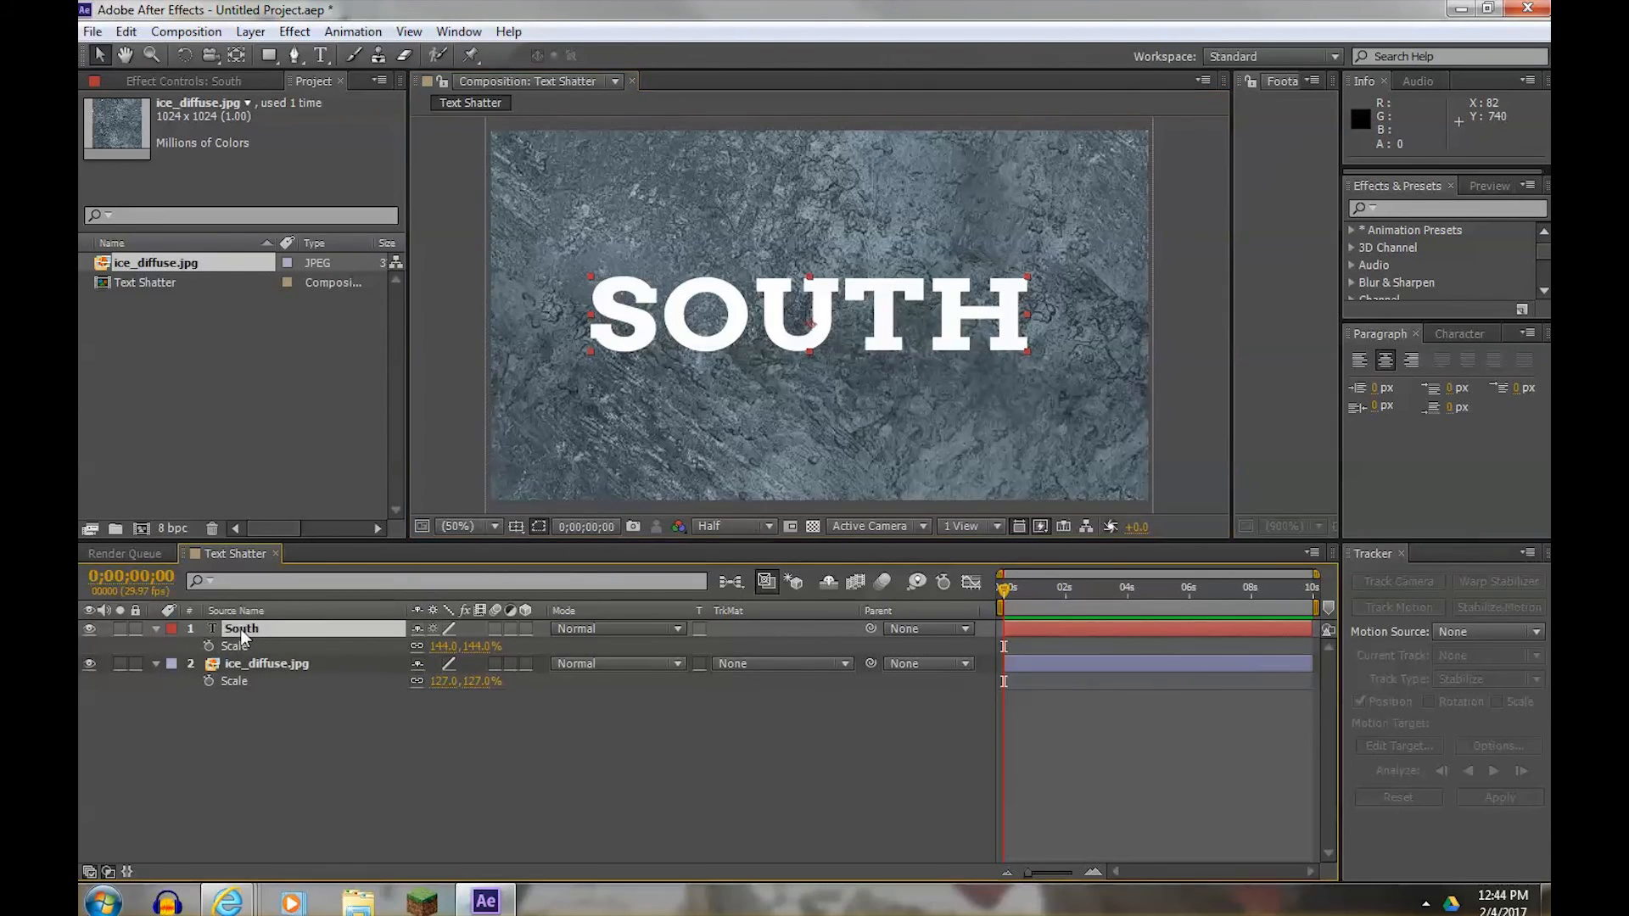
{"action": "left_click_drag", "start_coordinate": [434, 645], "coordinate": [476, 658]}
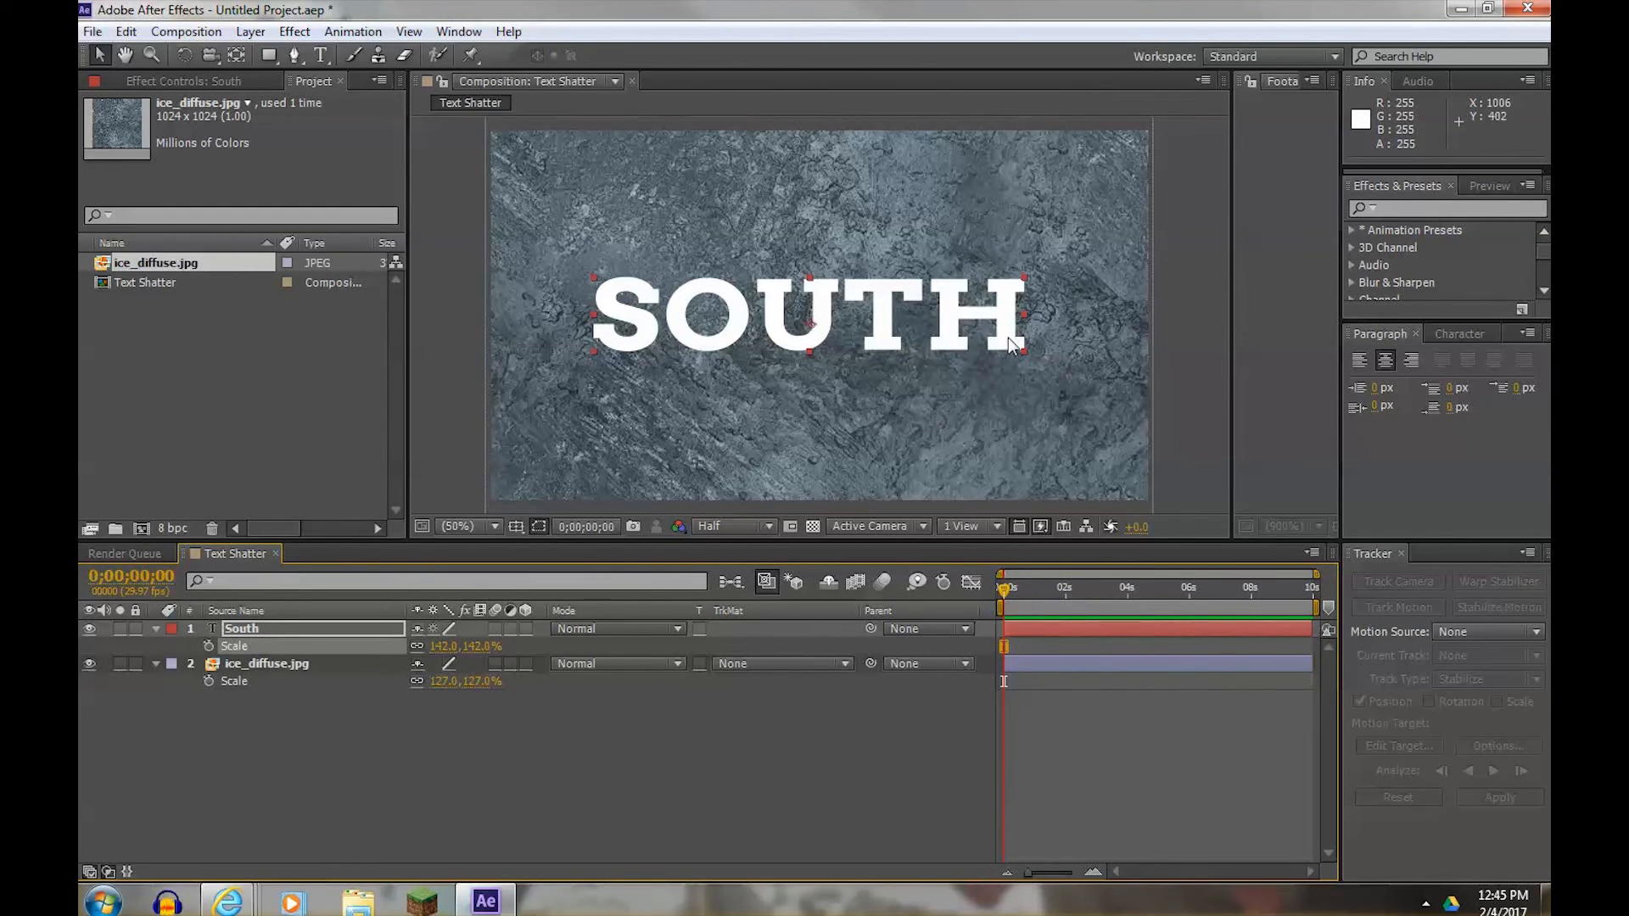
{"action": "left_click", "coordinate": [820, 325]}
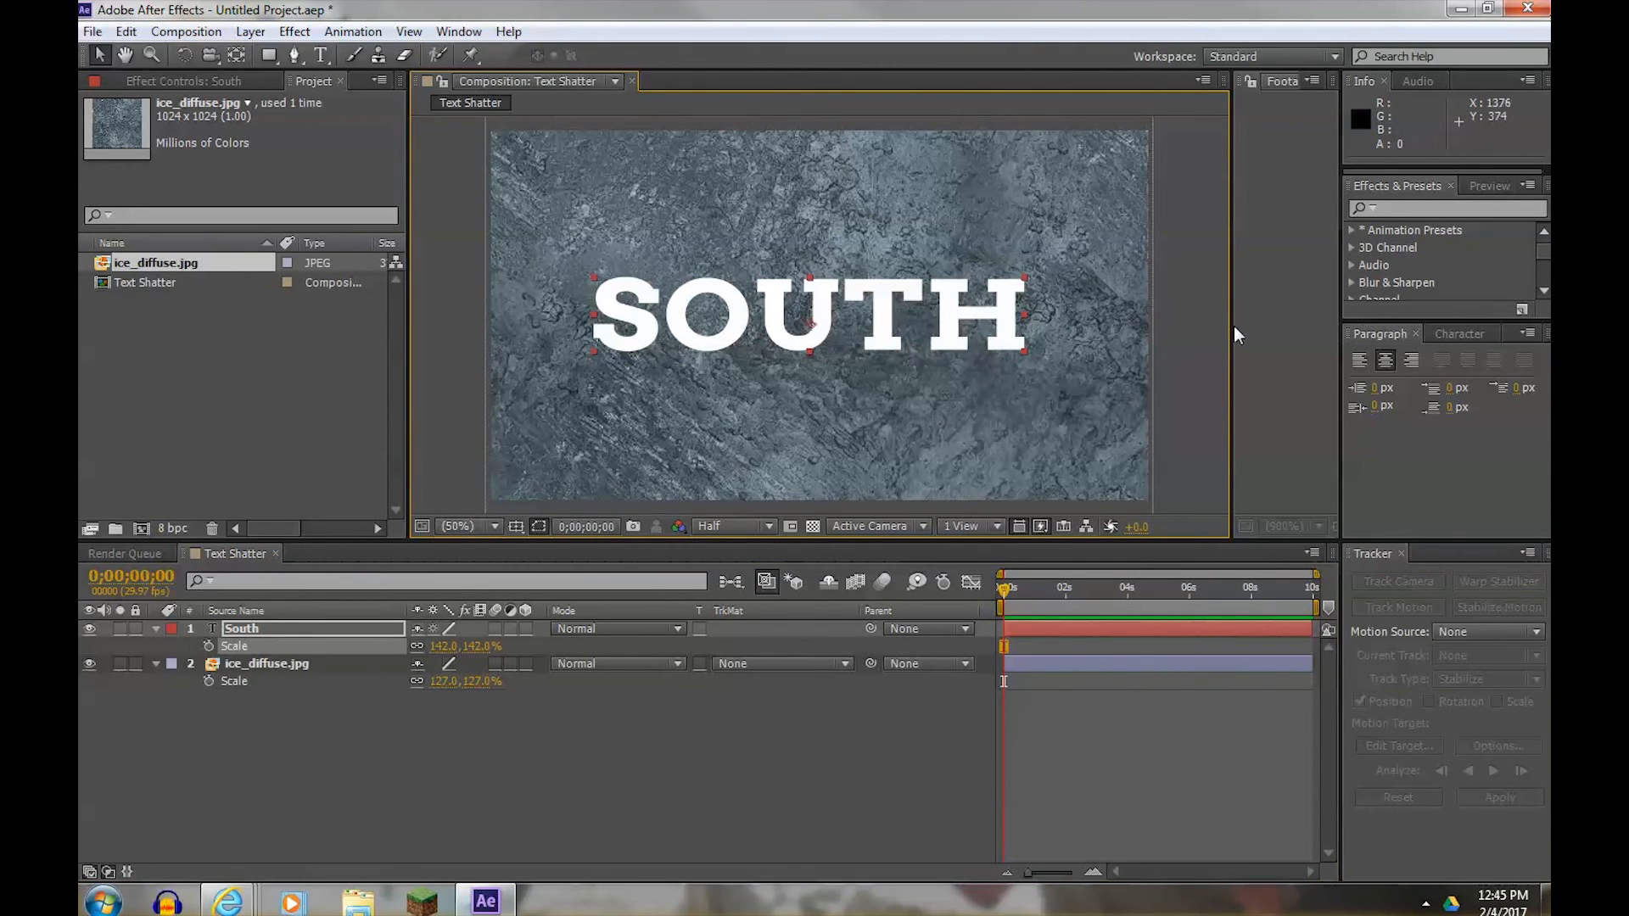
- Set the font size of the SOUTH text to 146 px and enlarge its layer to a scale of 147.4, 146.7%
{"action": "left_click", "coordinate": [1464, 333]}
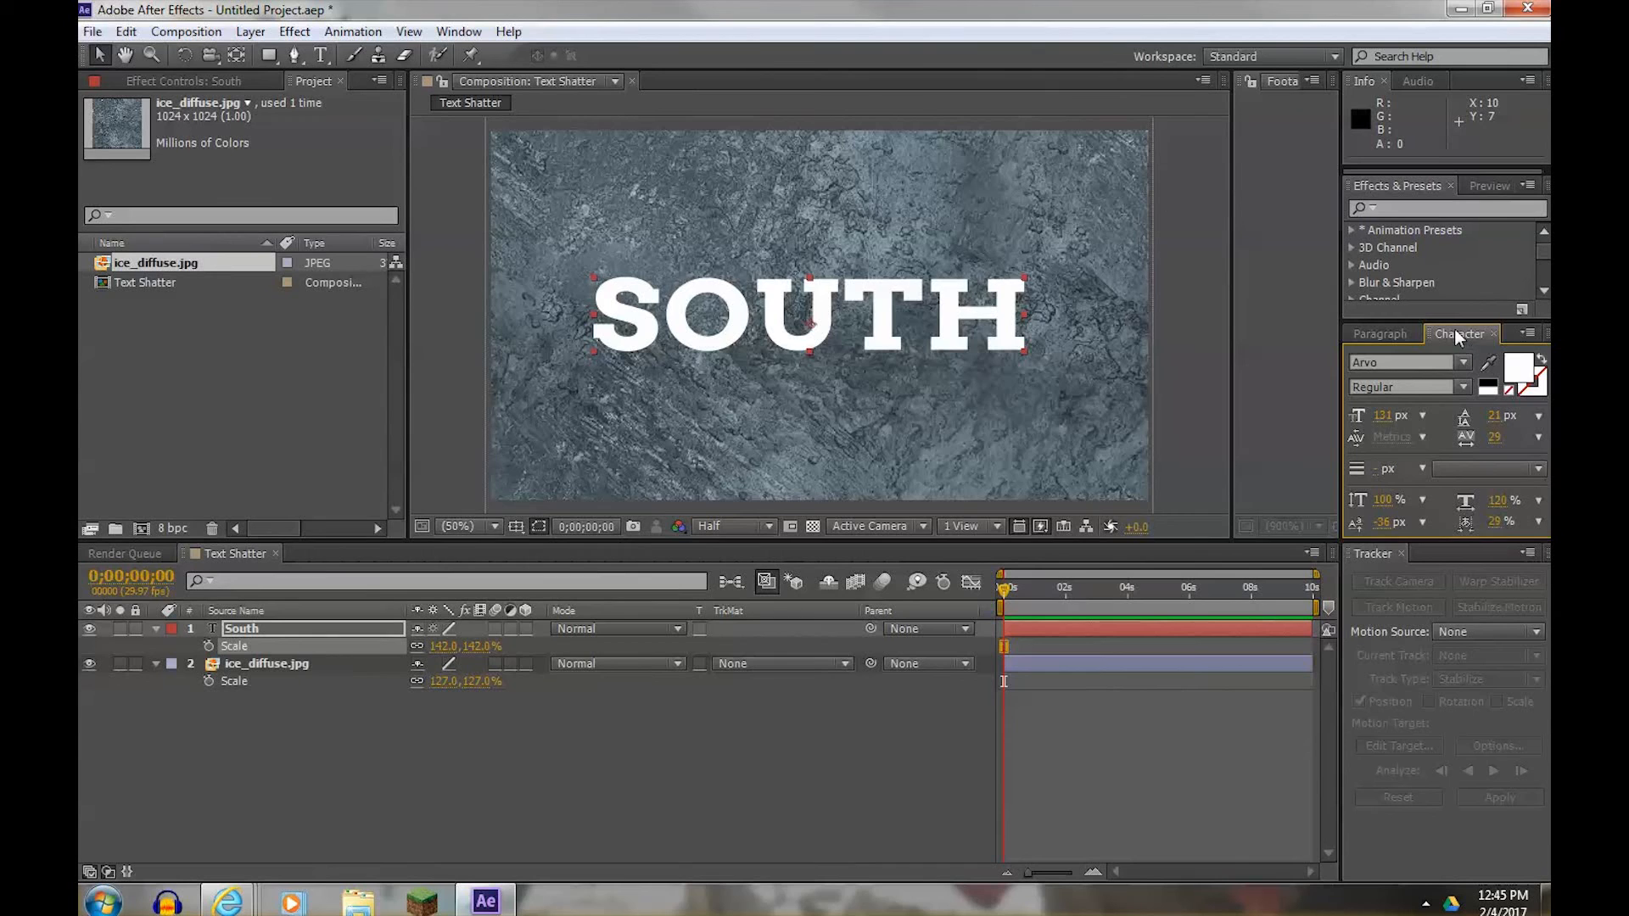
{"action": "left_click_drag", "start_coordinate": [1450, 323], "coordinate": [1450, 289]}
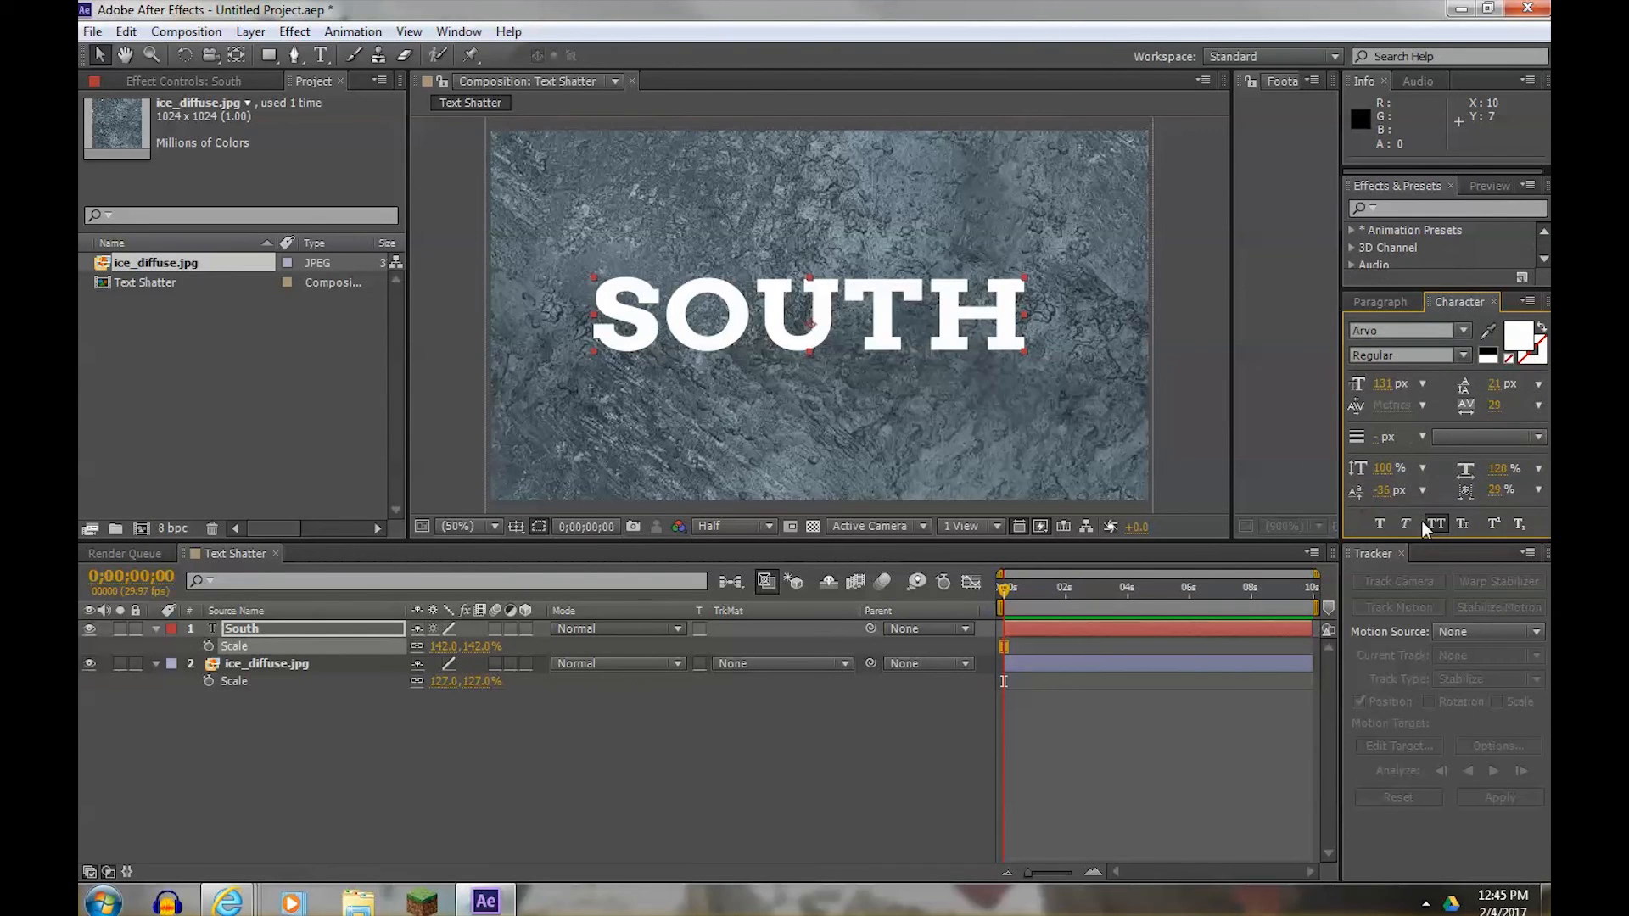
{"action": "left_click_drag", "start_coordinate": [1406, 539], "coordinate": [1406, 568]}
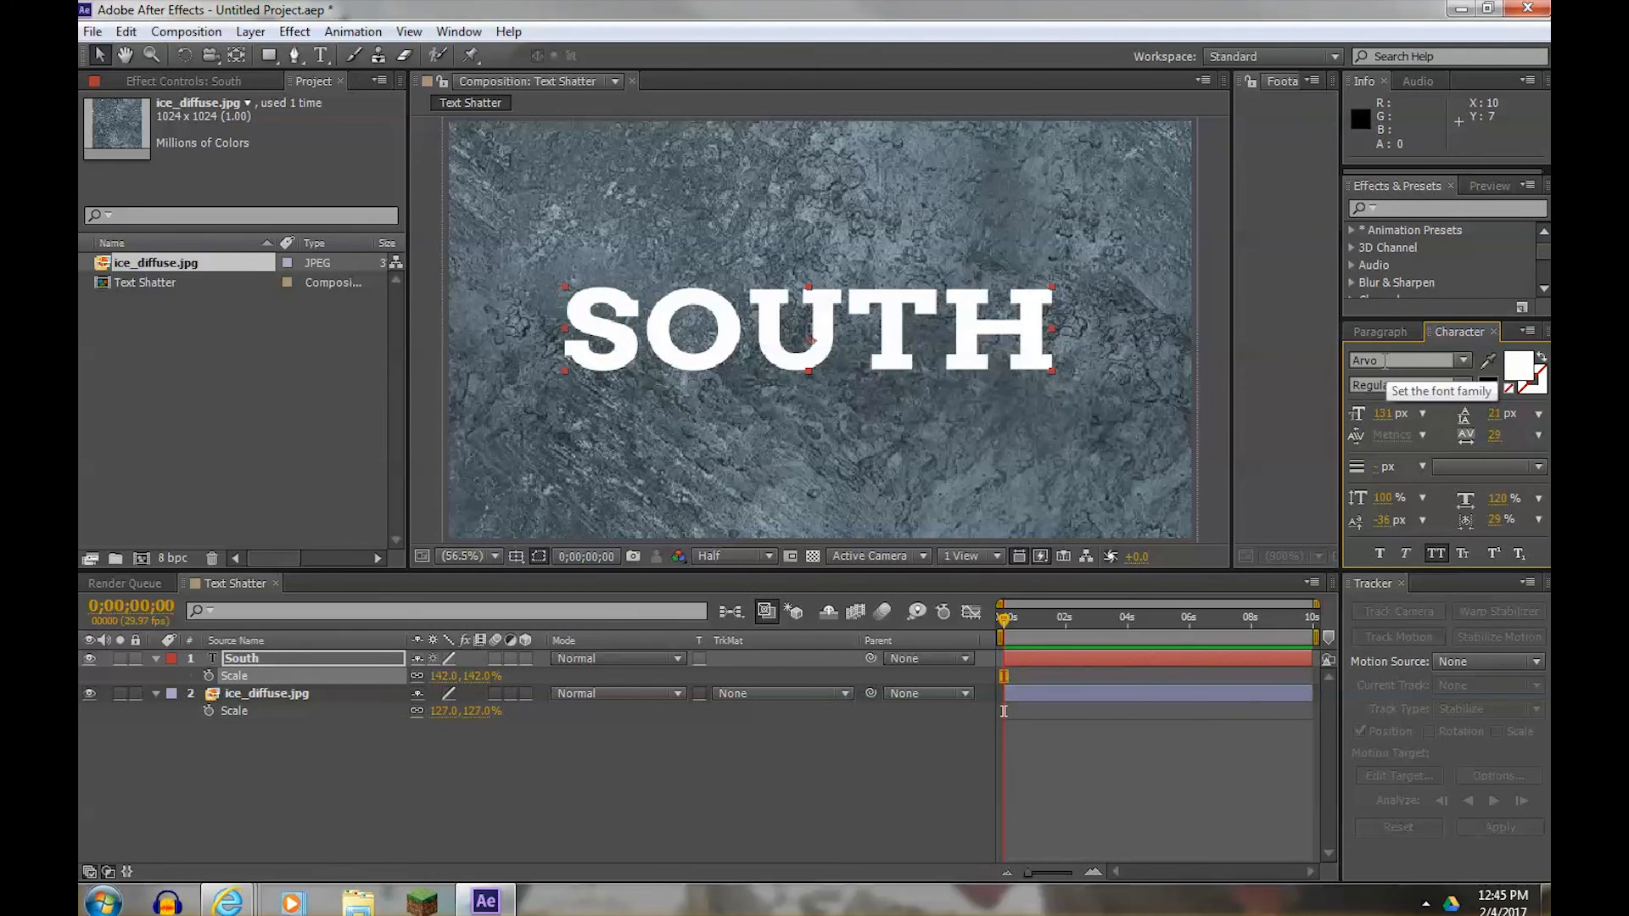
{"action": "left_click", "coordinate": [1463, 385]}
{"action": "left_click", "coordinate": [1463, 385]}
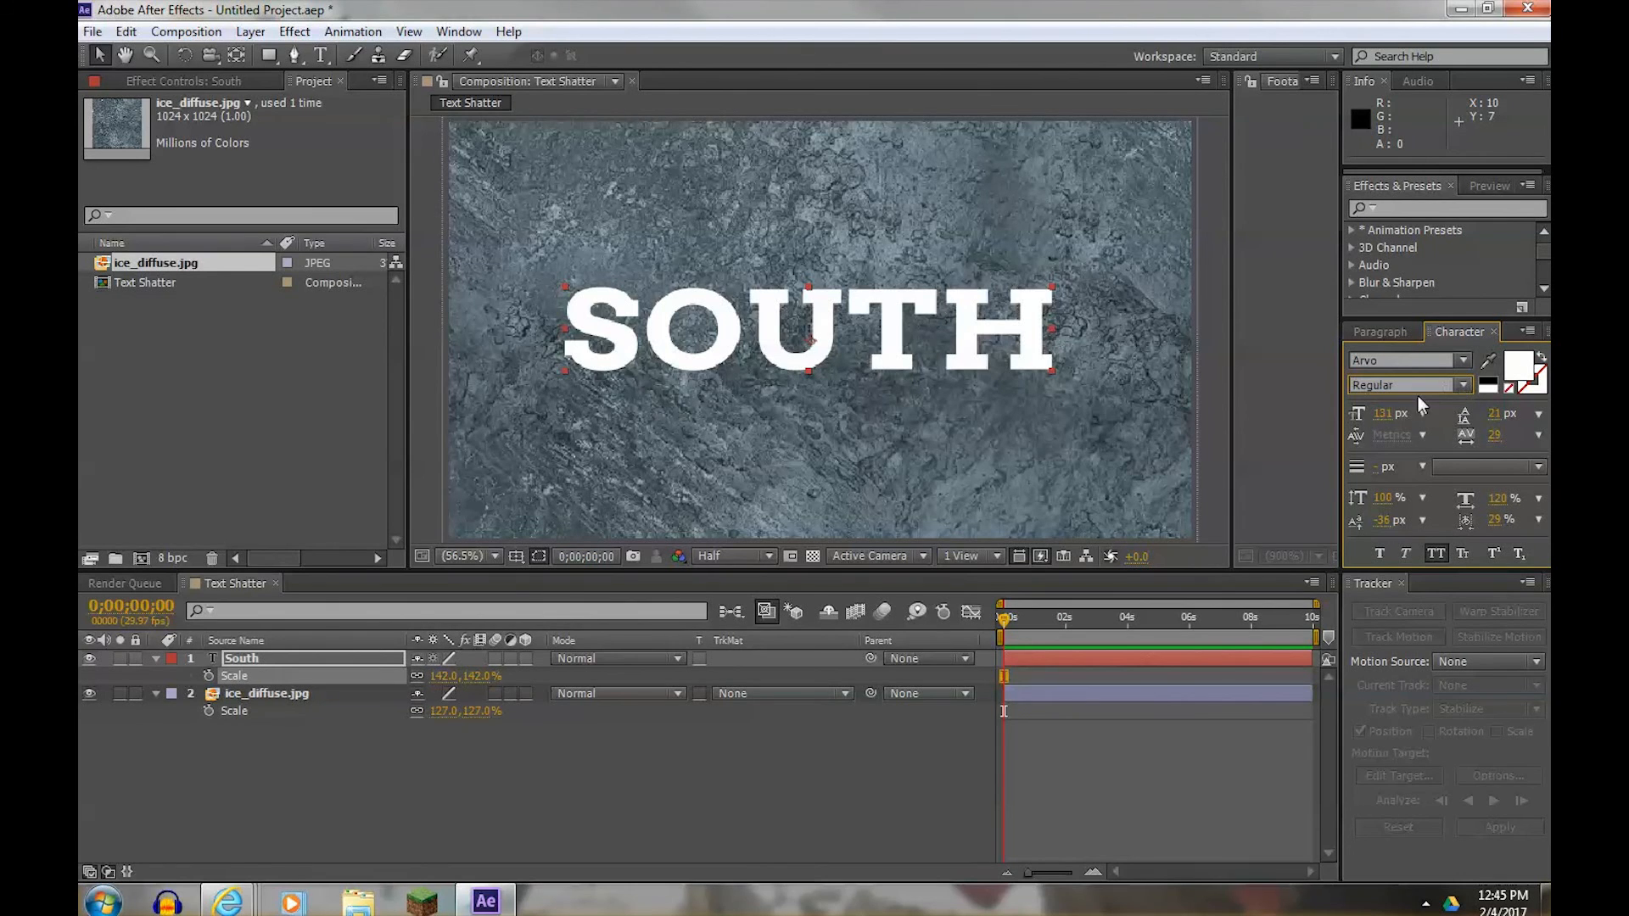
{"action": "left_click_drag", "start_coordinate": [1384, 413], "coordinate": [1404, 413]}
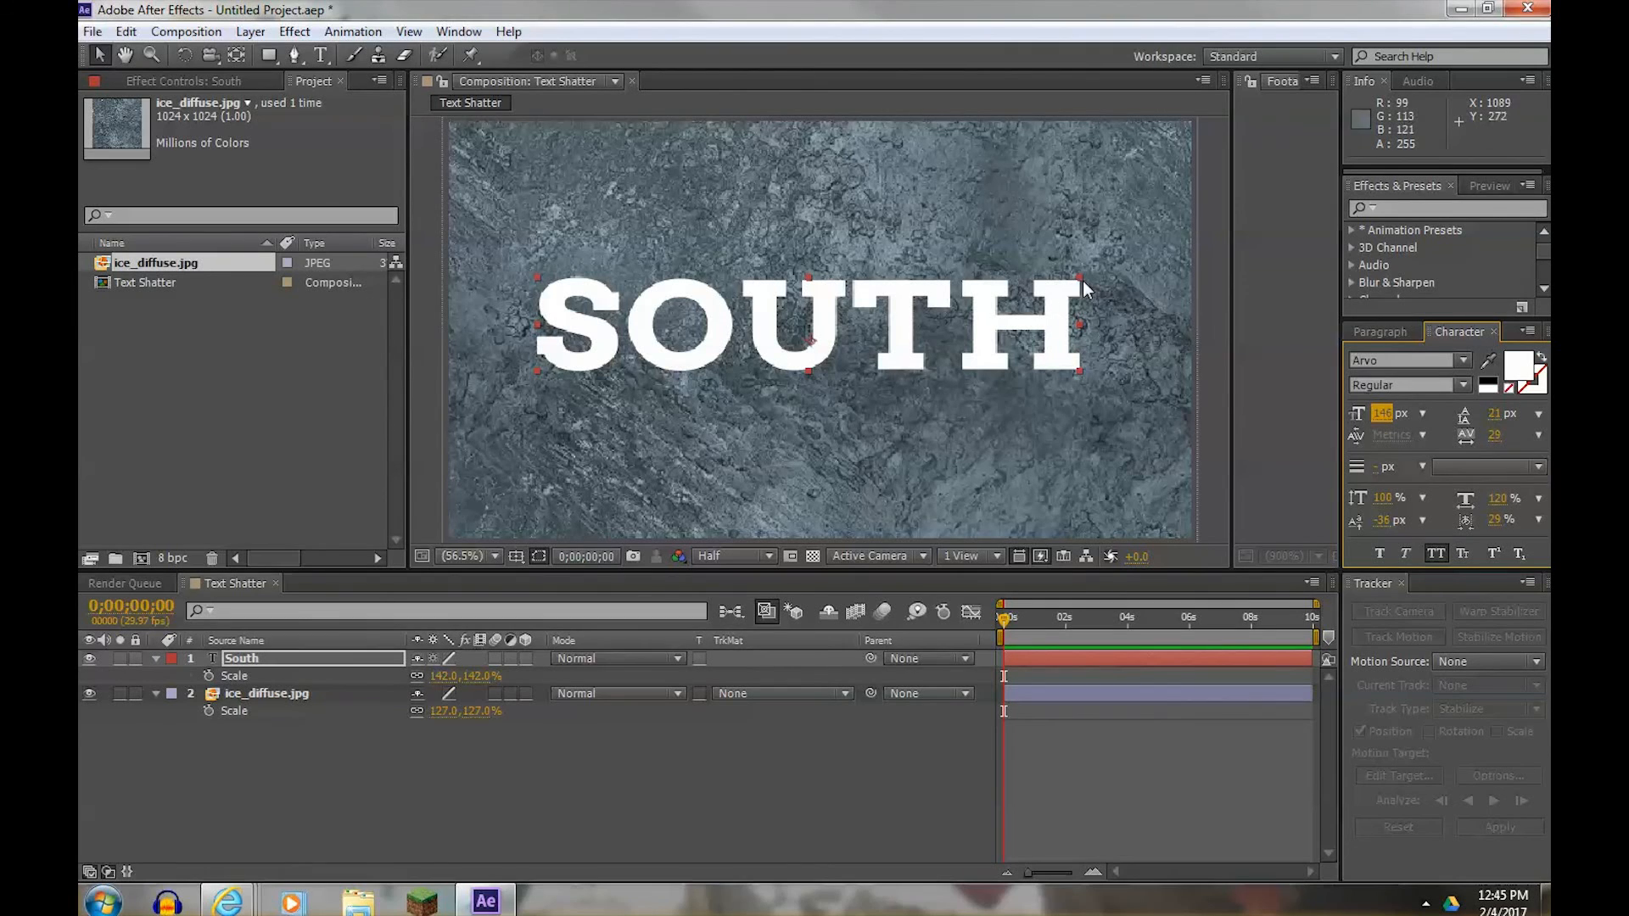
{"action": "left_click_drag", "start_coordinate": [1081, 277], "coordinate": [1086, 273]}
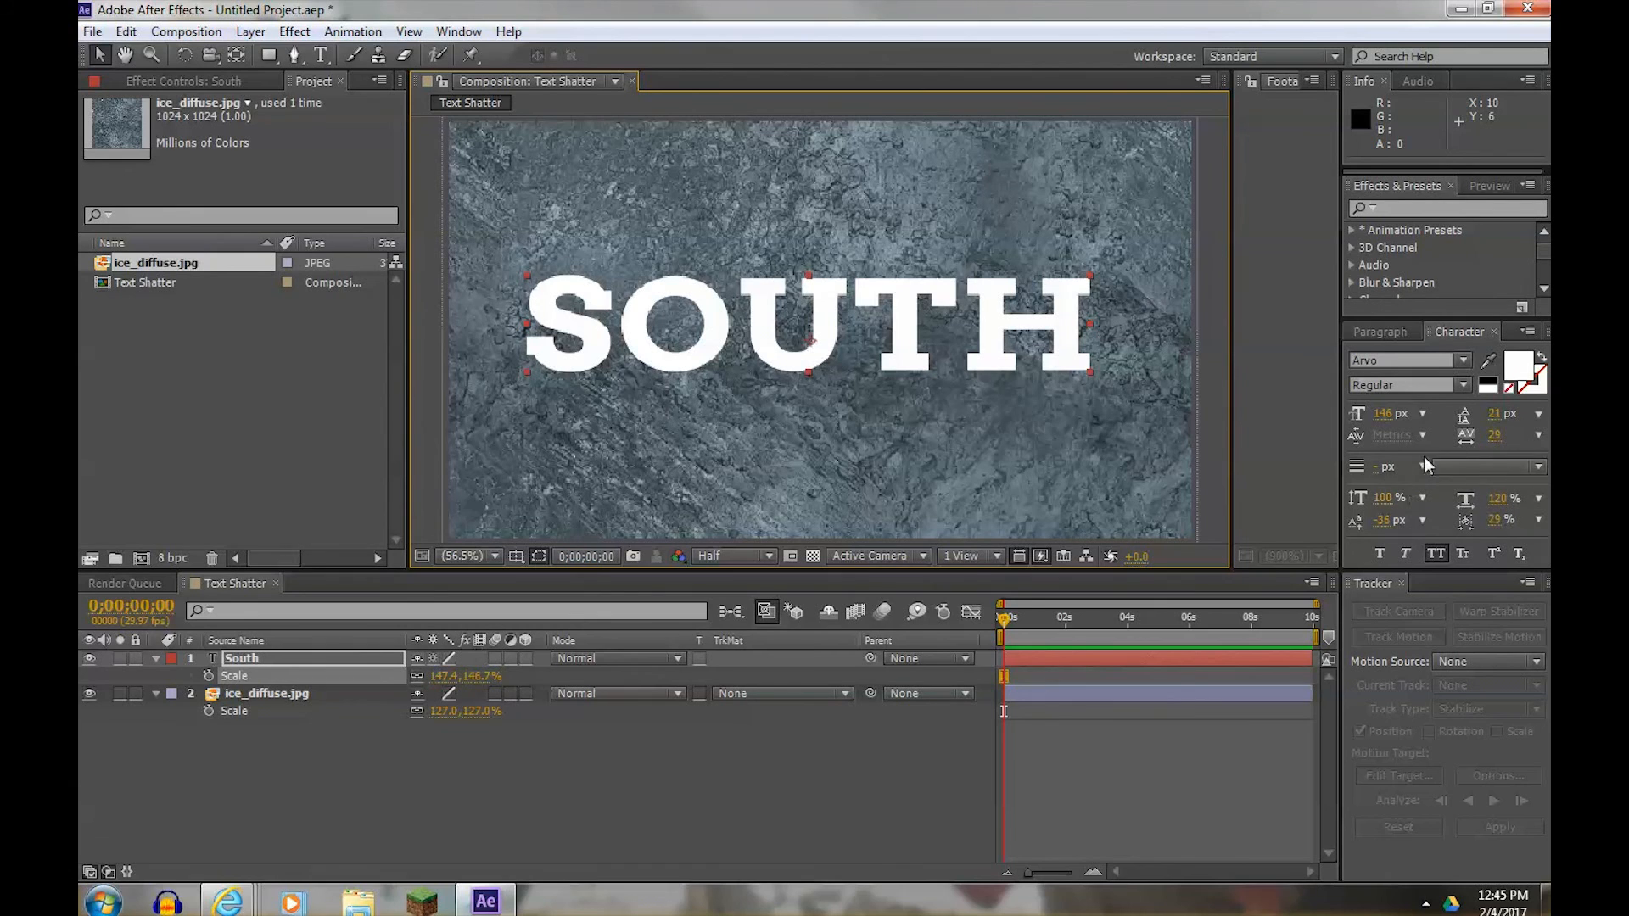
{"action": "left_click", "coordinate": [1525, 371]}
{"action": "left_click_drag", "start_coordinate": [1165, 337], "coordinate": [1163, 248]}
{"action": "left_click", "coordinate": [1120, 237]}
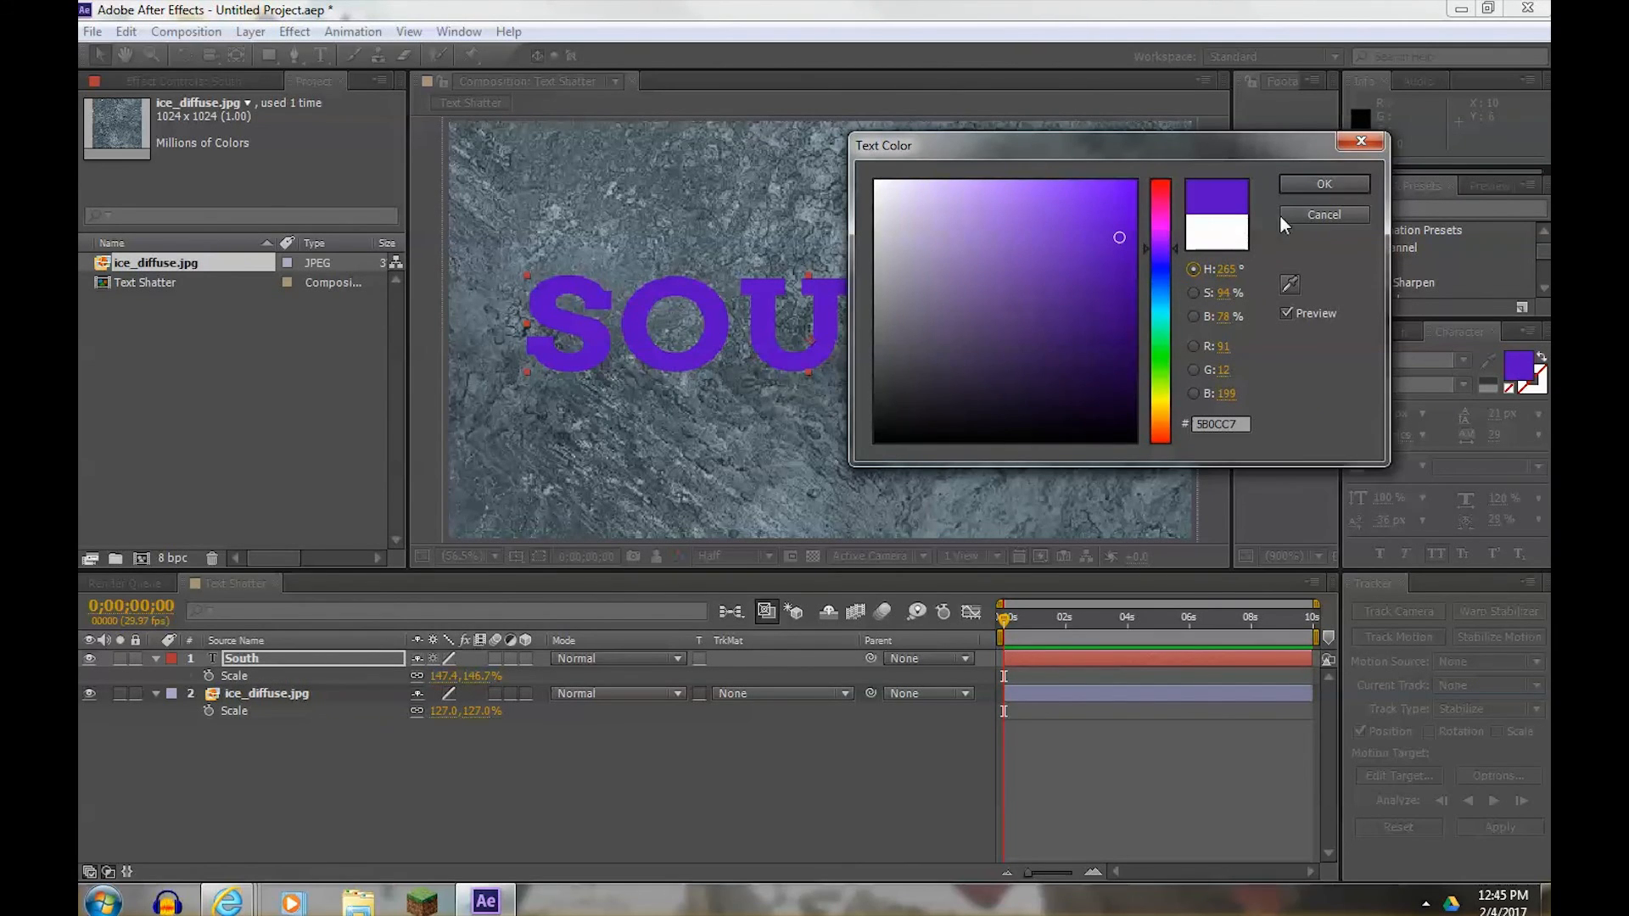
{"action": "left_click", "coordinate": [1307, 216]}
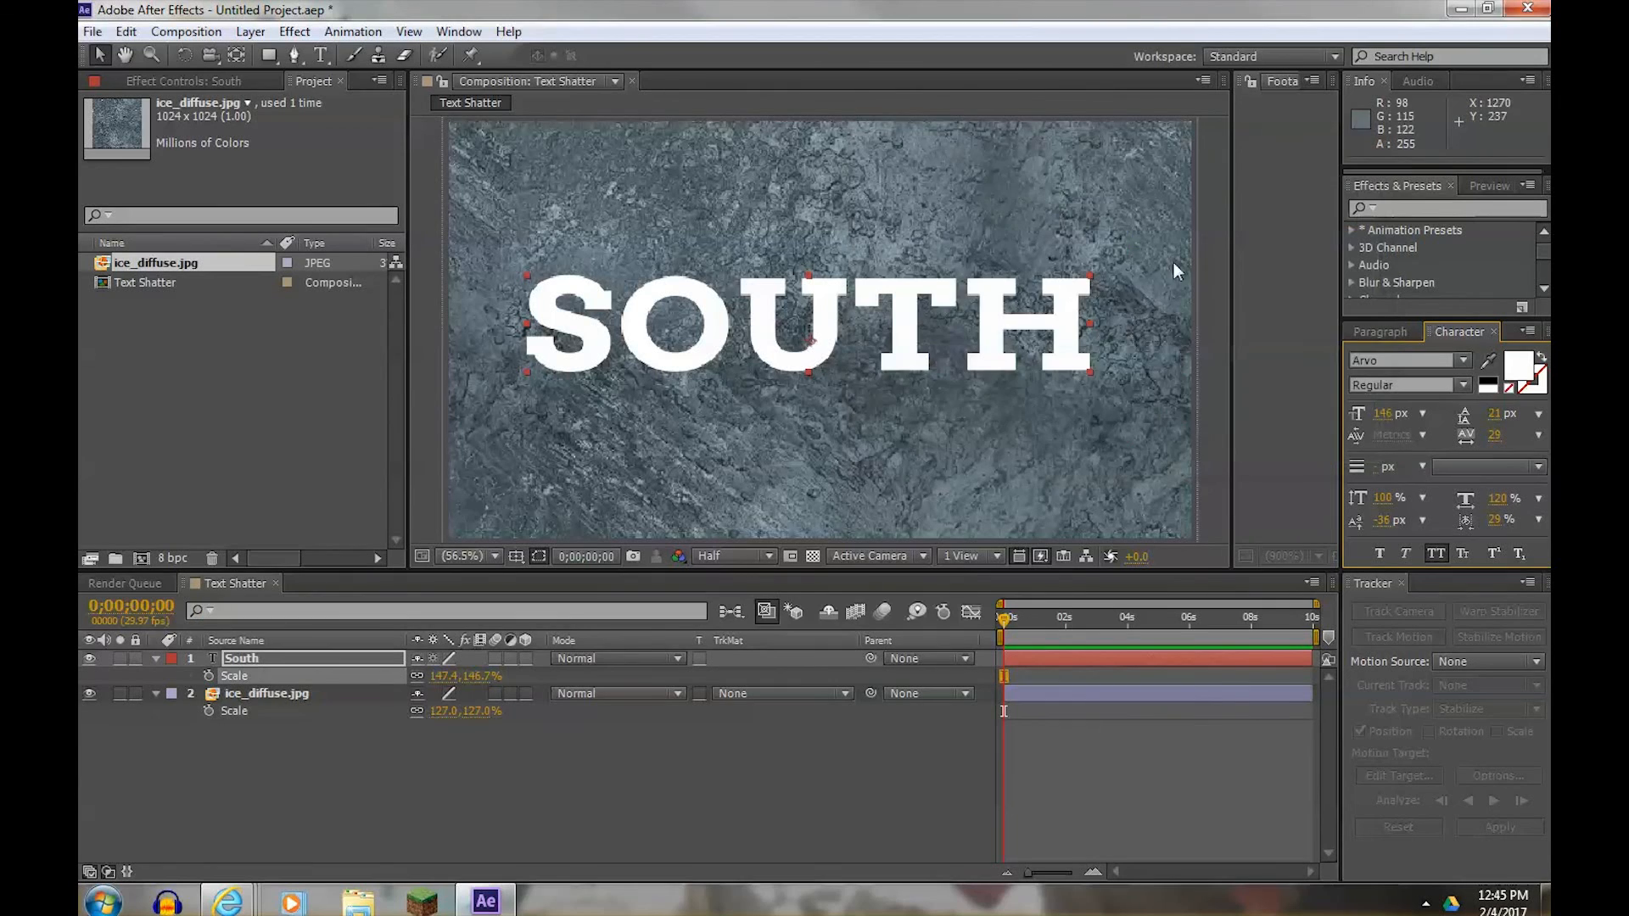
- Add a thick red C20E0E stroke over the fill of the SOUTH text
{"action": "left_click", "coordinate": [1531, 390]}
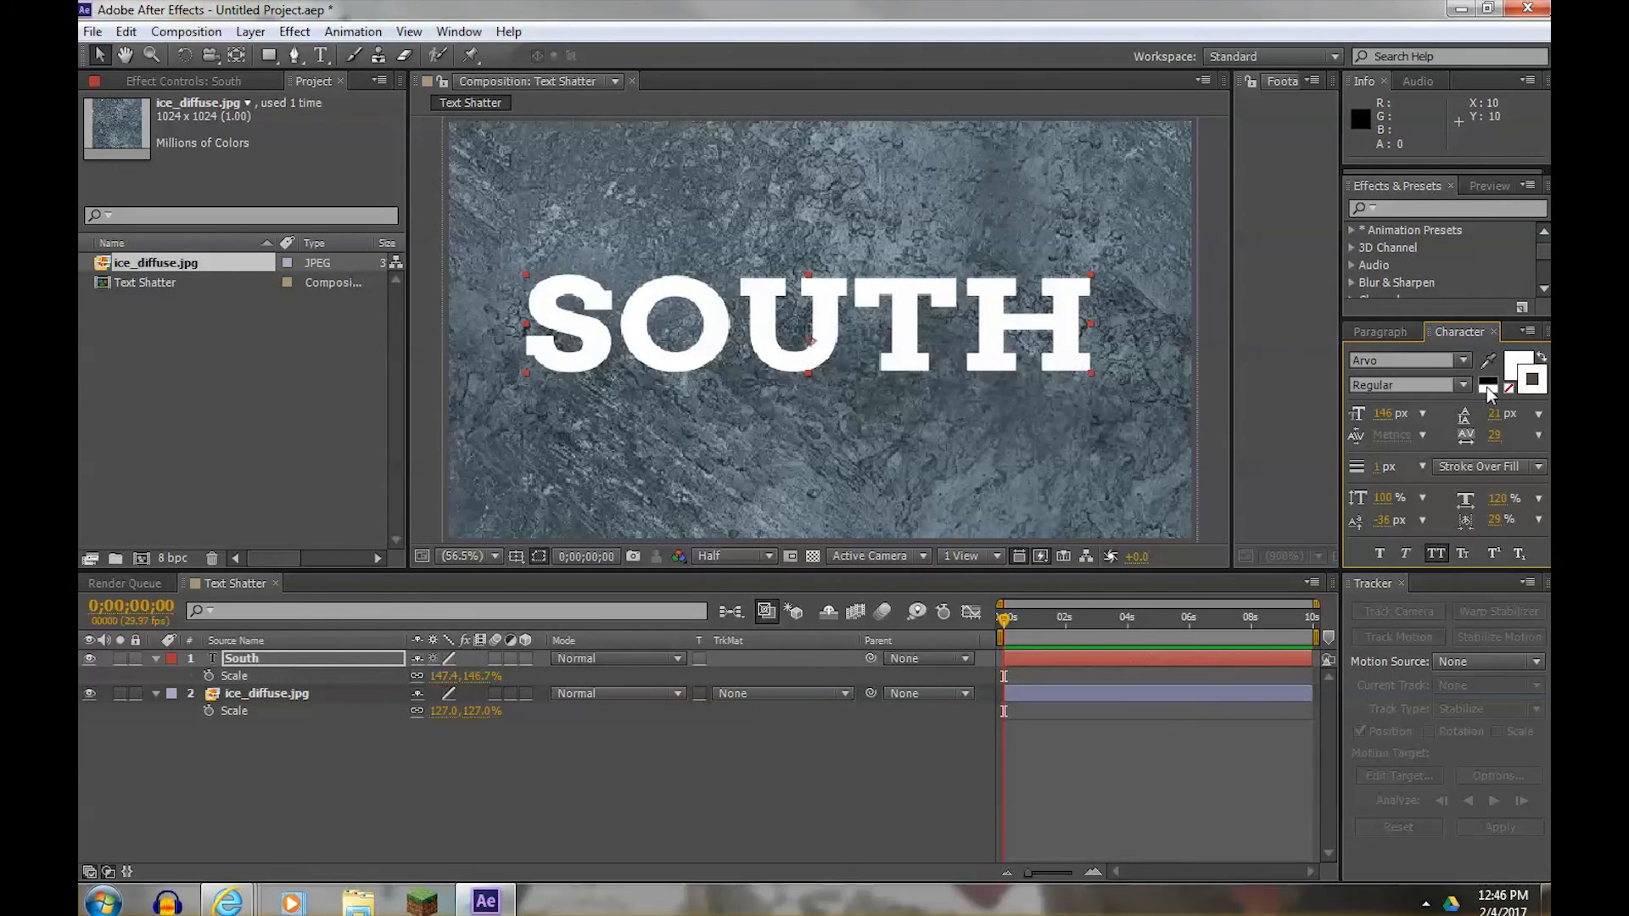
{"action": "left_click", "coordinate": [1491, 381]}
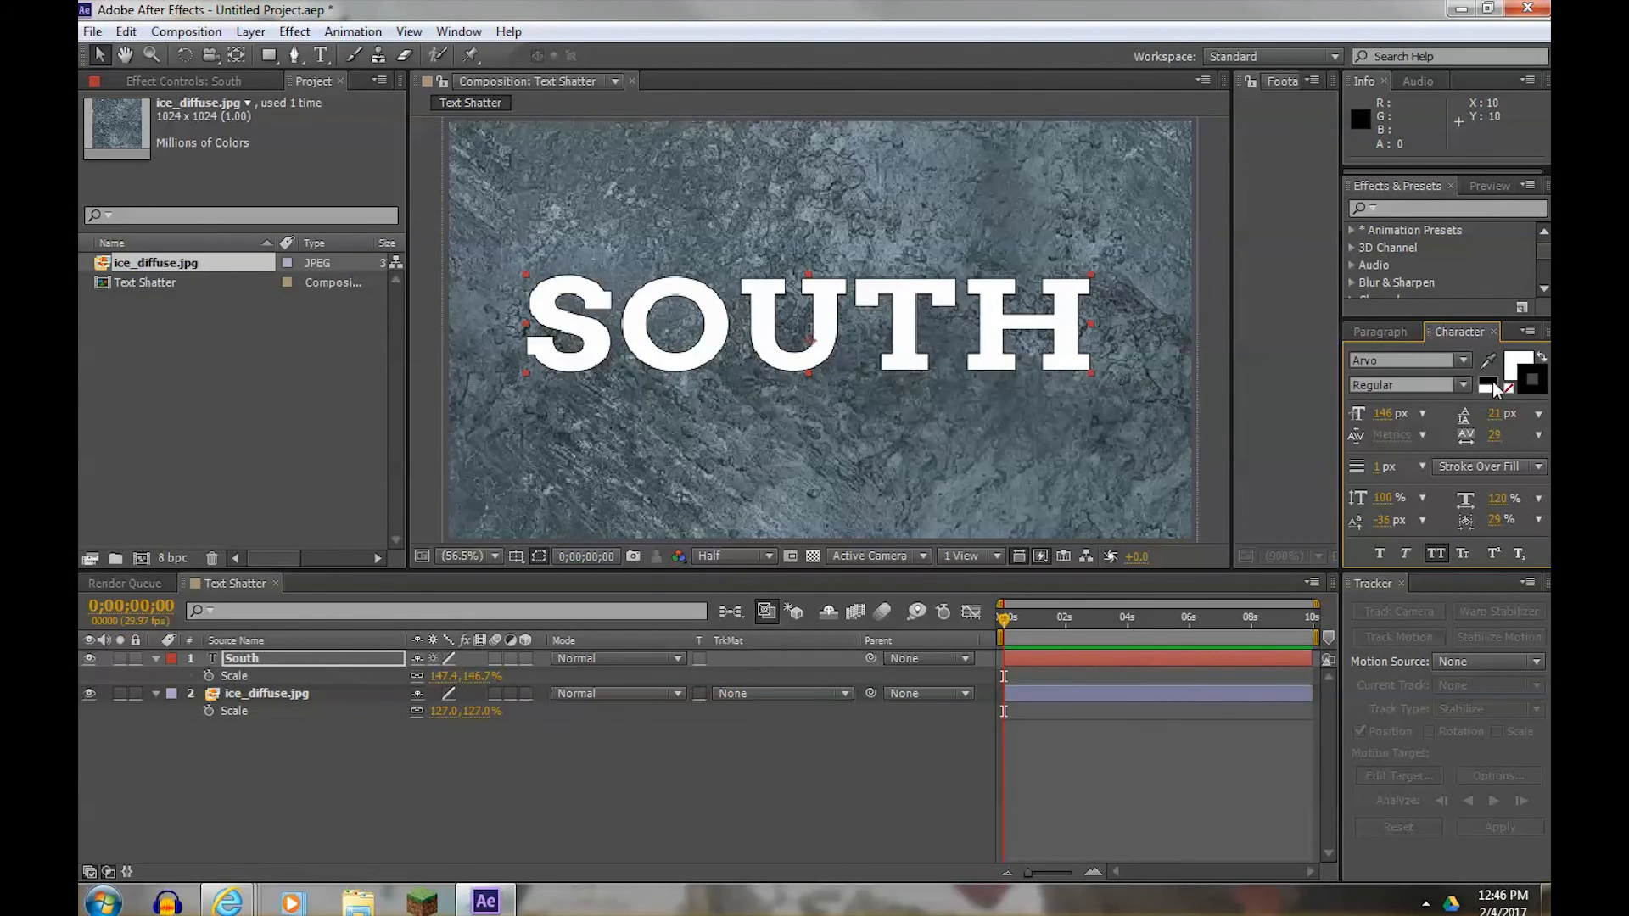
{"action": "left_click", "coordinate": [1523, 388]}
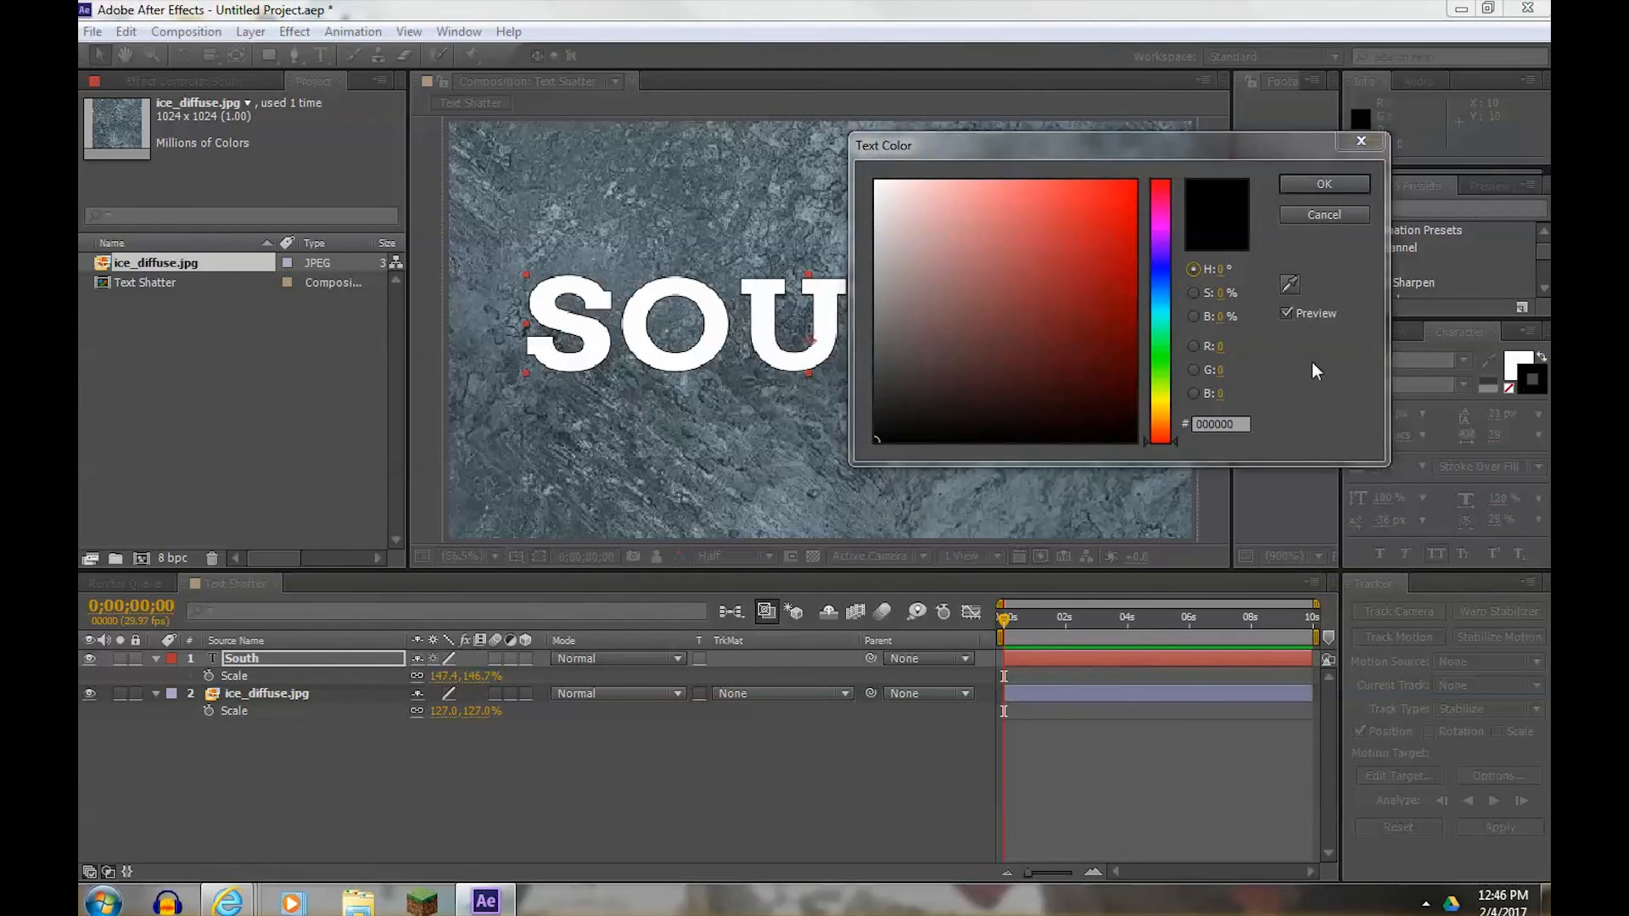
{"action": "left_click", "coordinate": [1110, 303]}
{"action": "left_click", "coordinate": [1311, 182]}
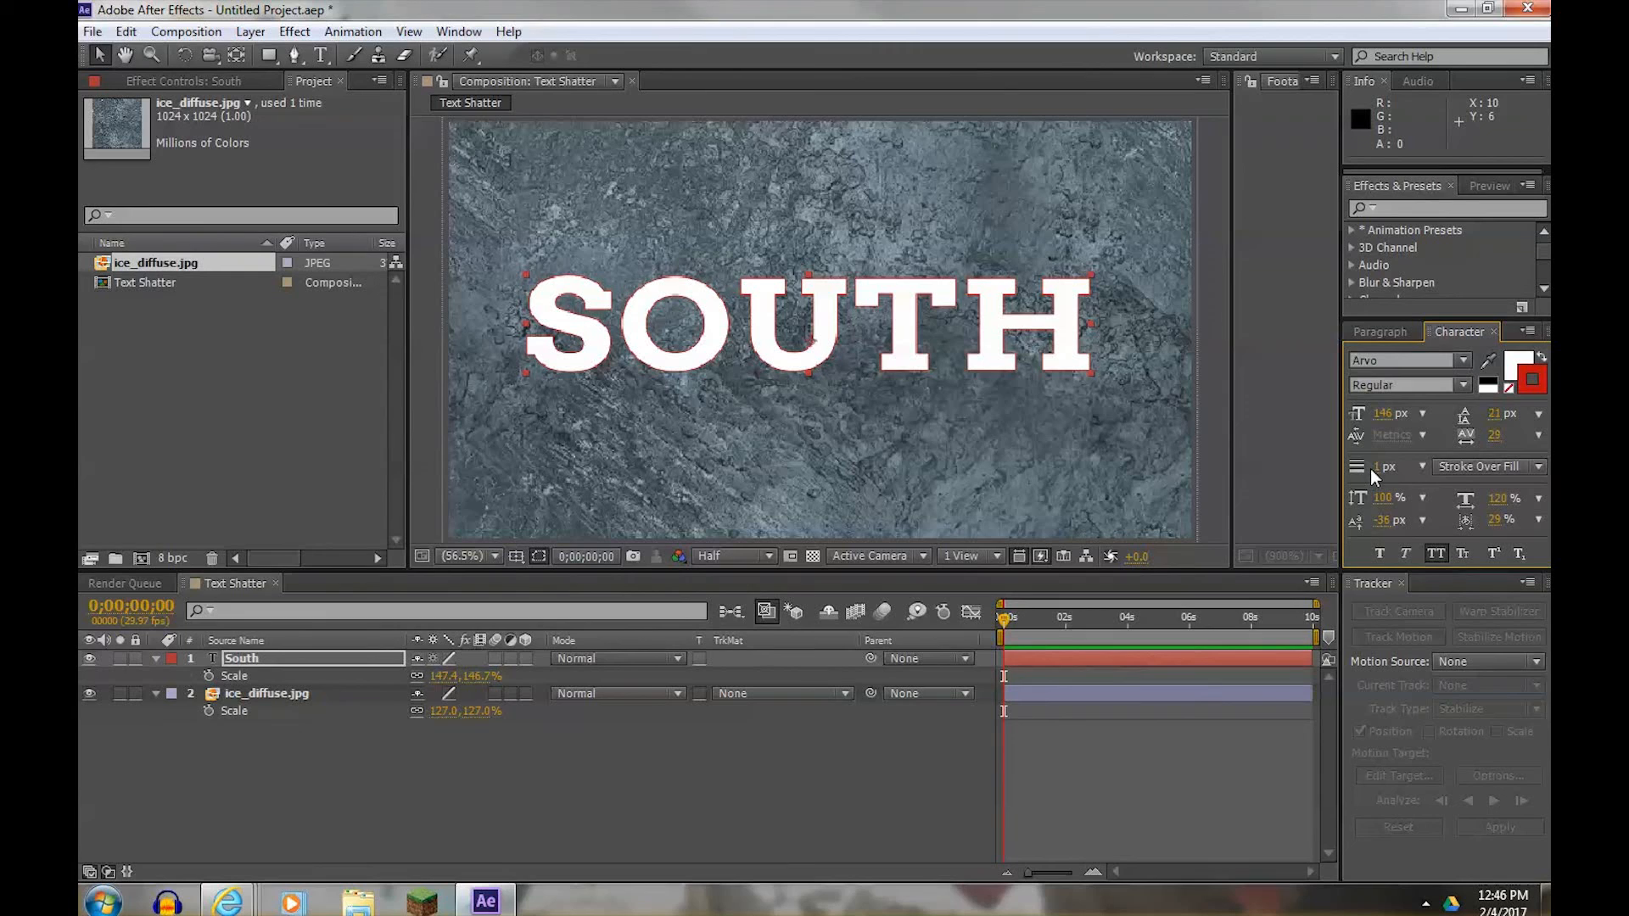
{"action": "left_click_drag", "start_coordinate": [1376, 473], "coordinate": [1383, 468]}
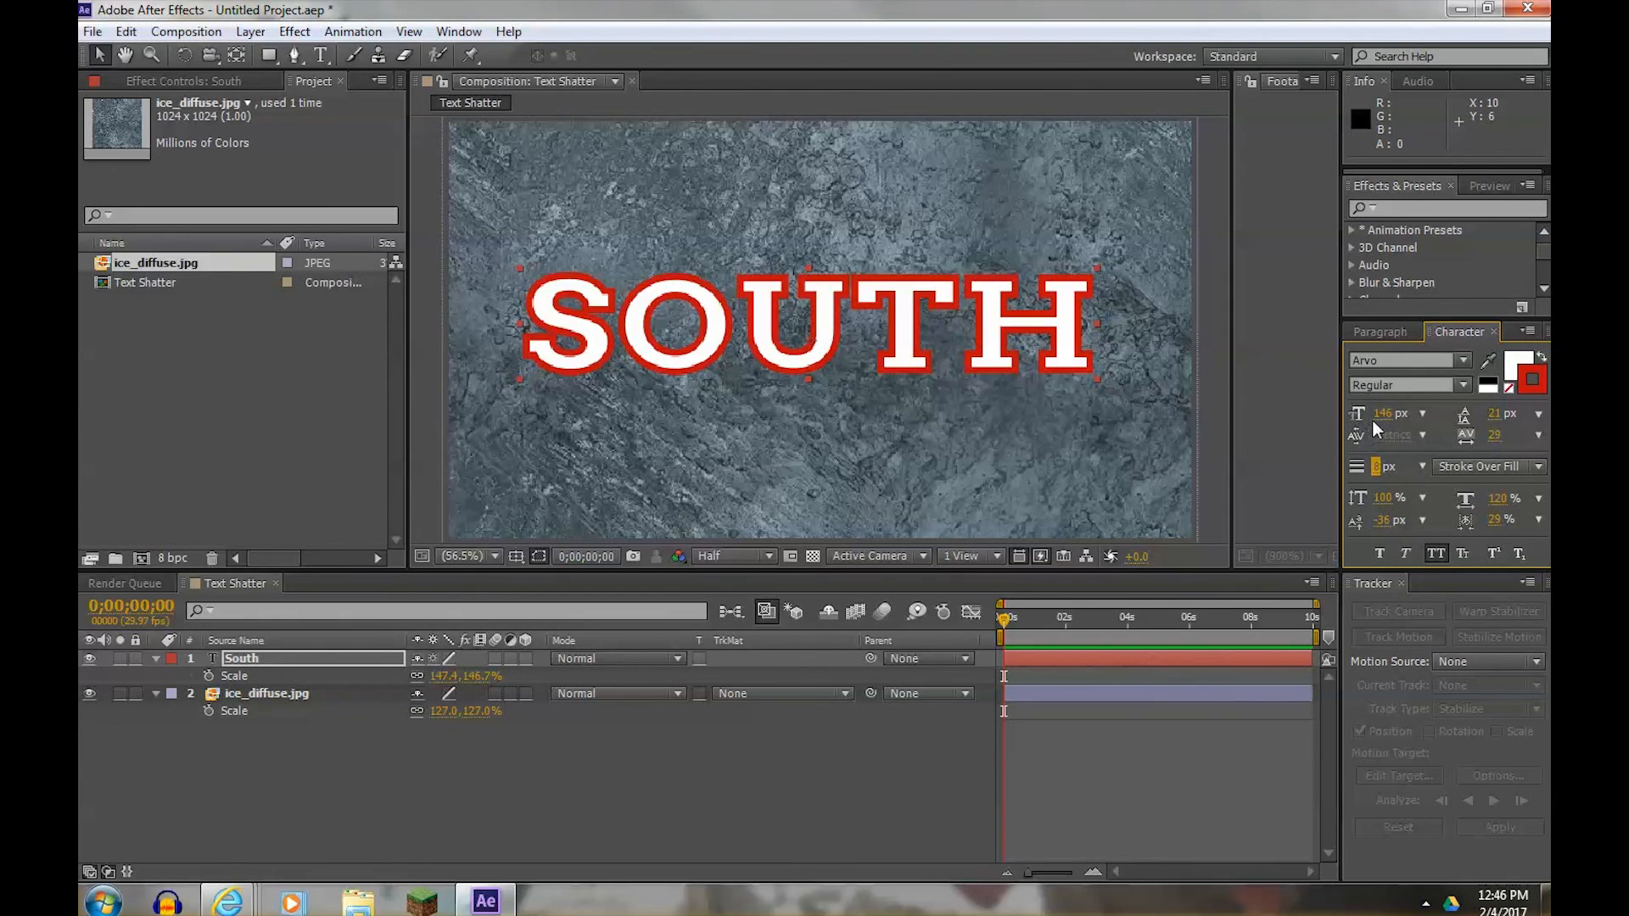
- Remove the red stroke from the SOUTH text, leaving the stroke color as it is
{"action": "left_click", "coordinate": [1525, 383]}
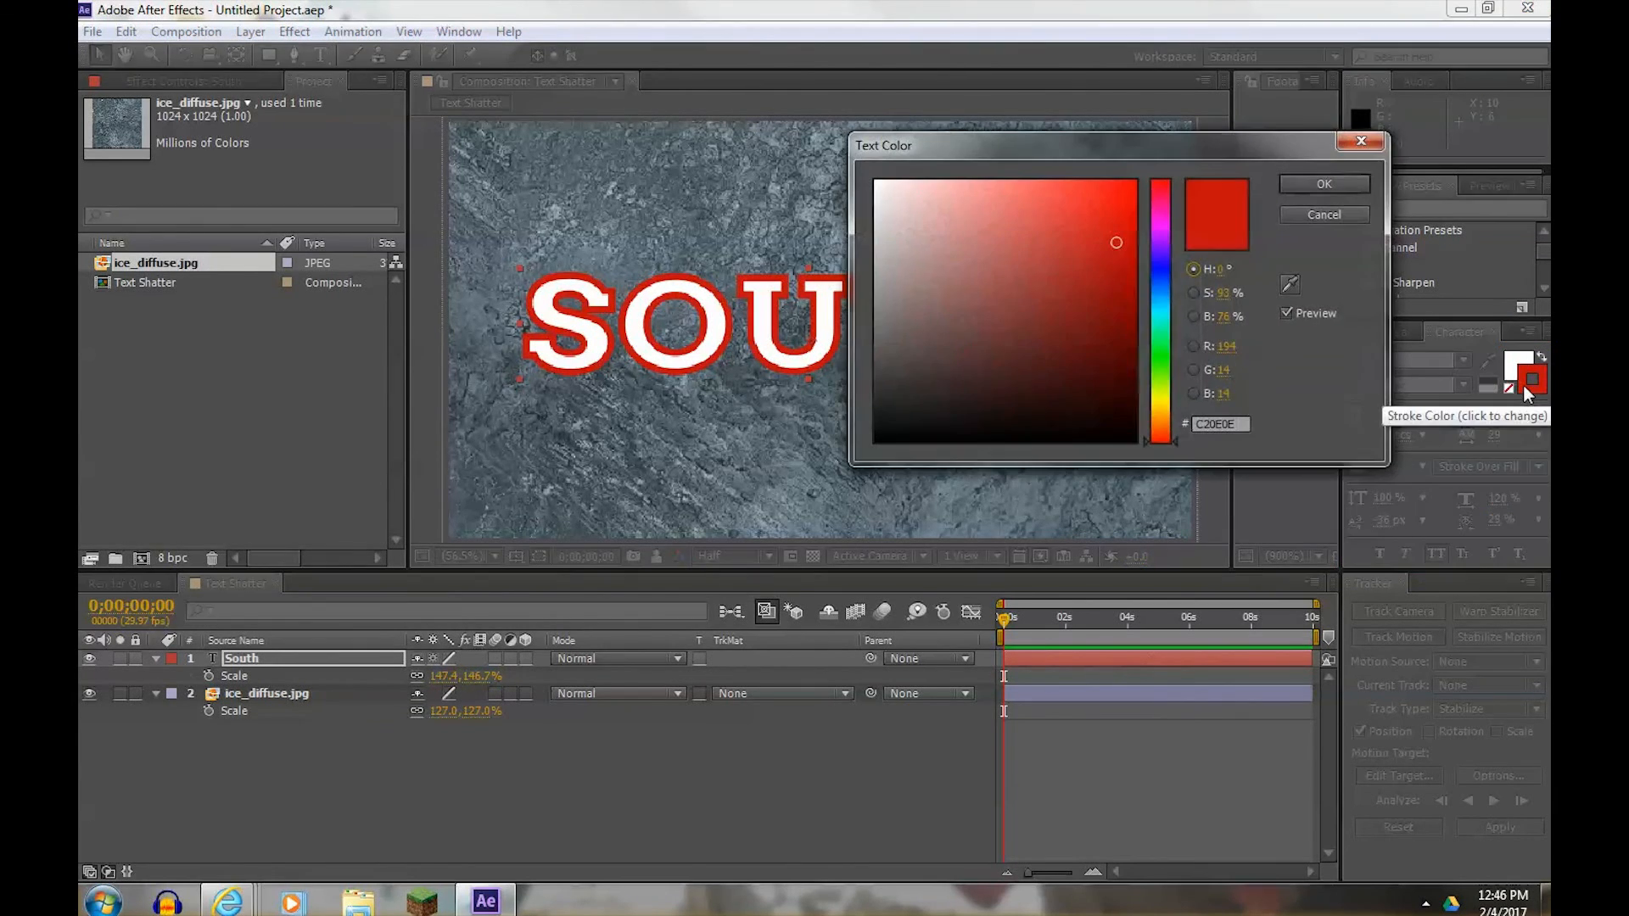
{"action": "left_click", "coordinate": [1332, 221]}
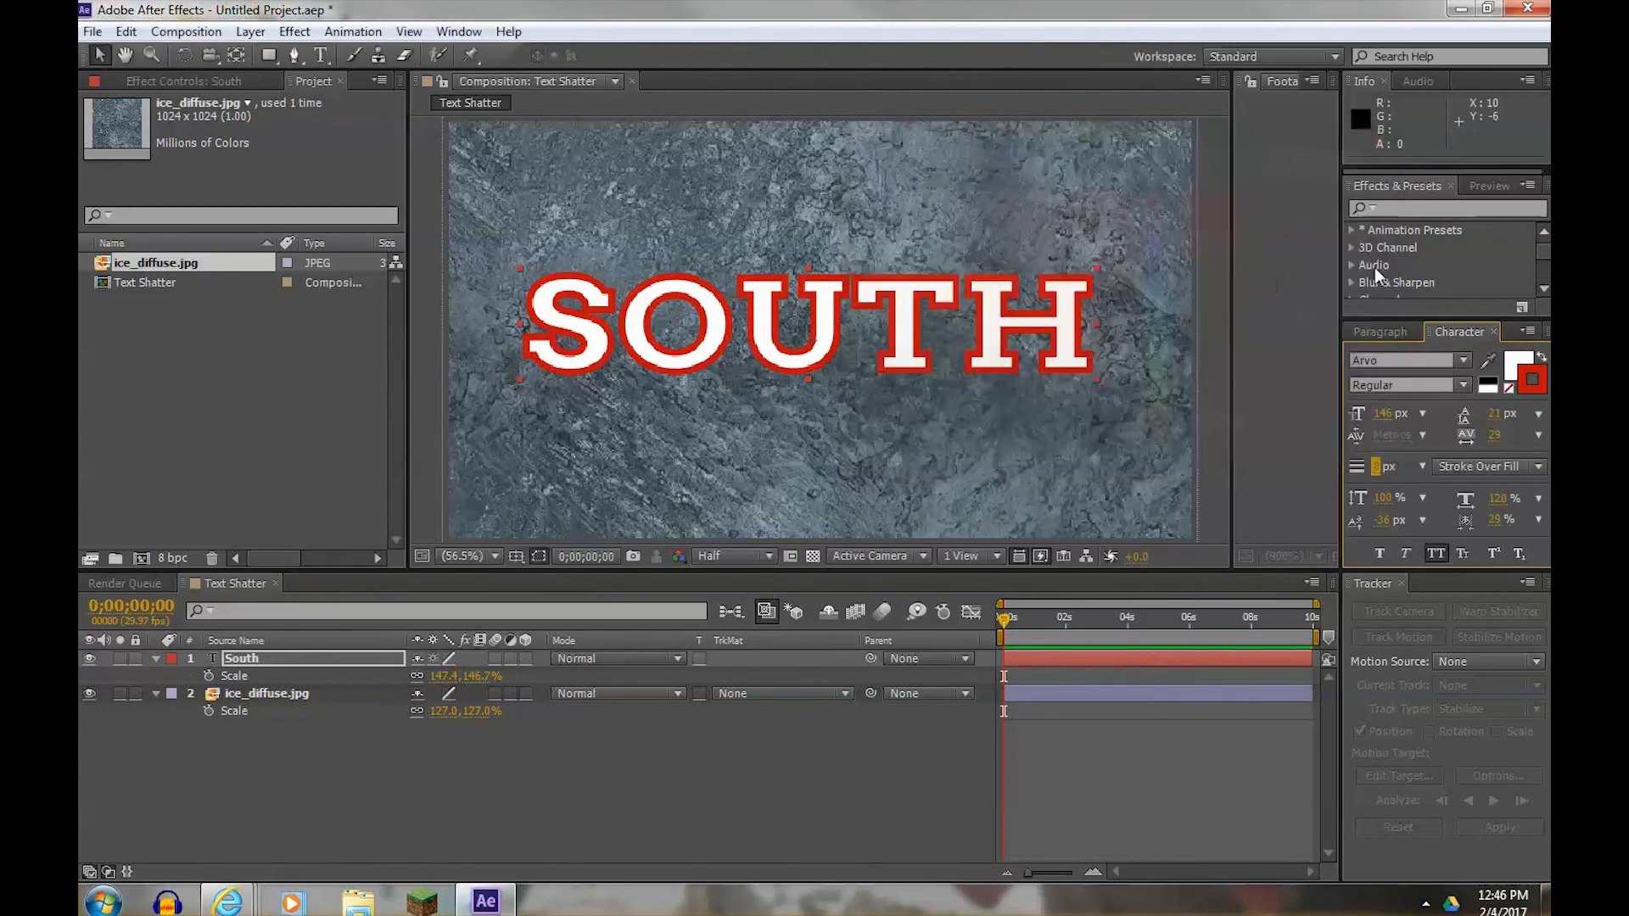
{"action": "left_click", "coordinate": [1509, 389]}
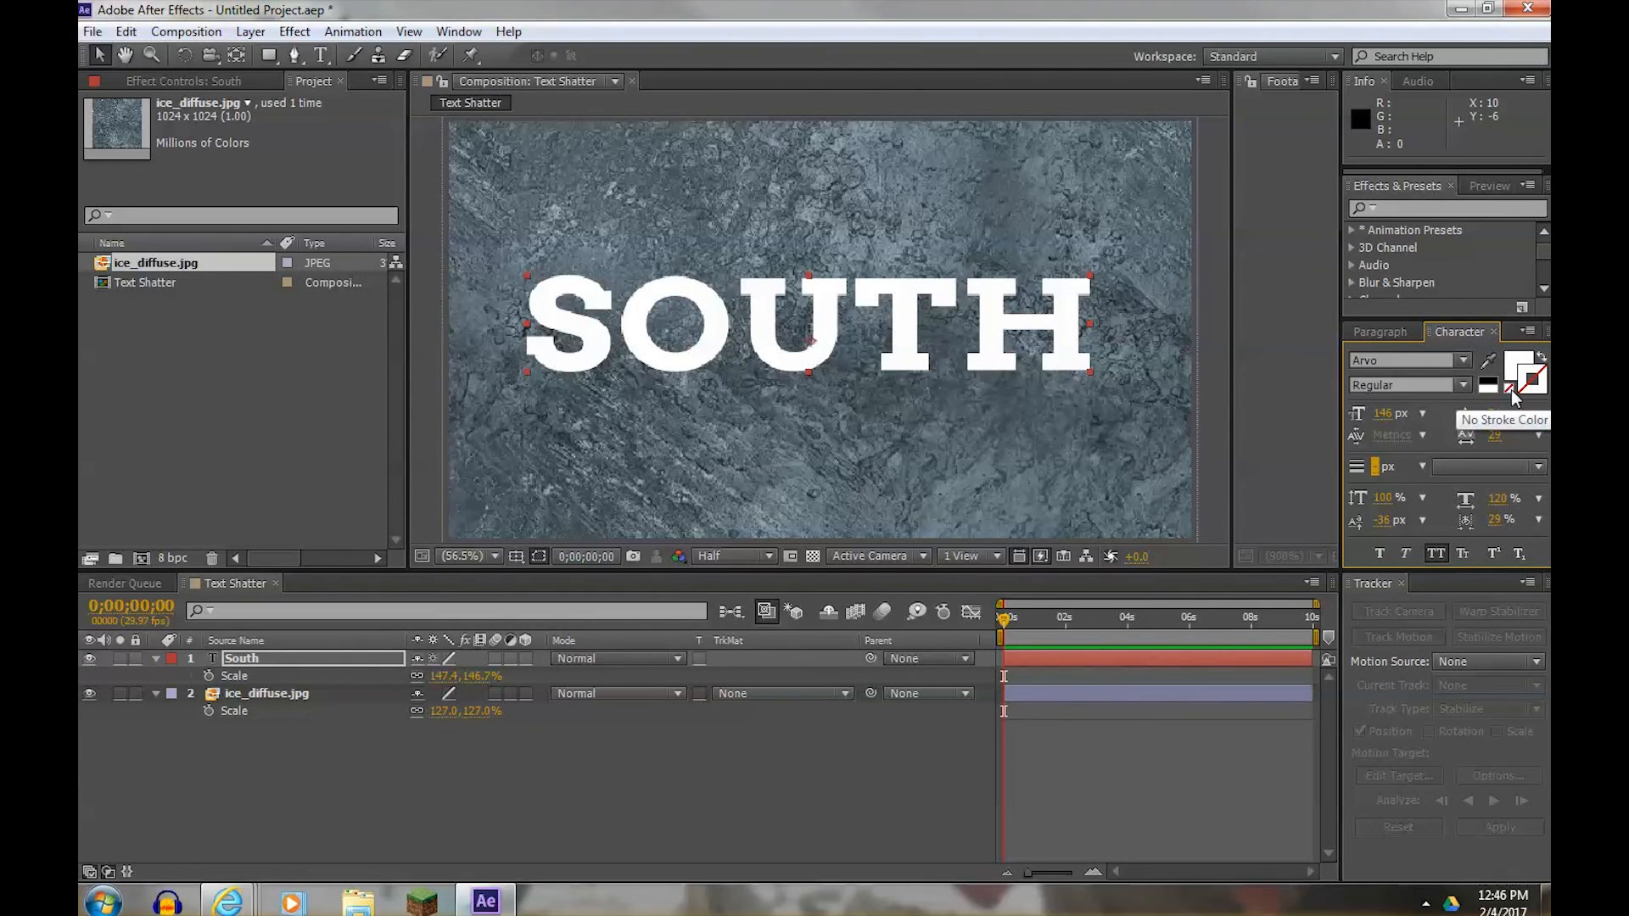
- Reapply the red C20E0E stroke to the SOUTH text and remove its fill
{"action": "left_click", "coordinate": [1531, 381]}
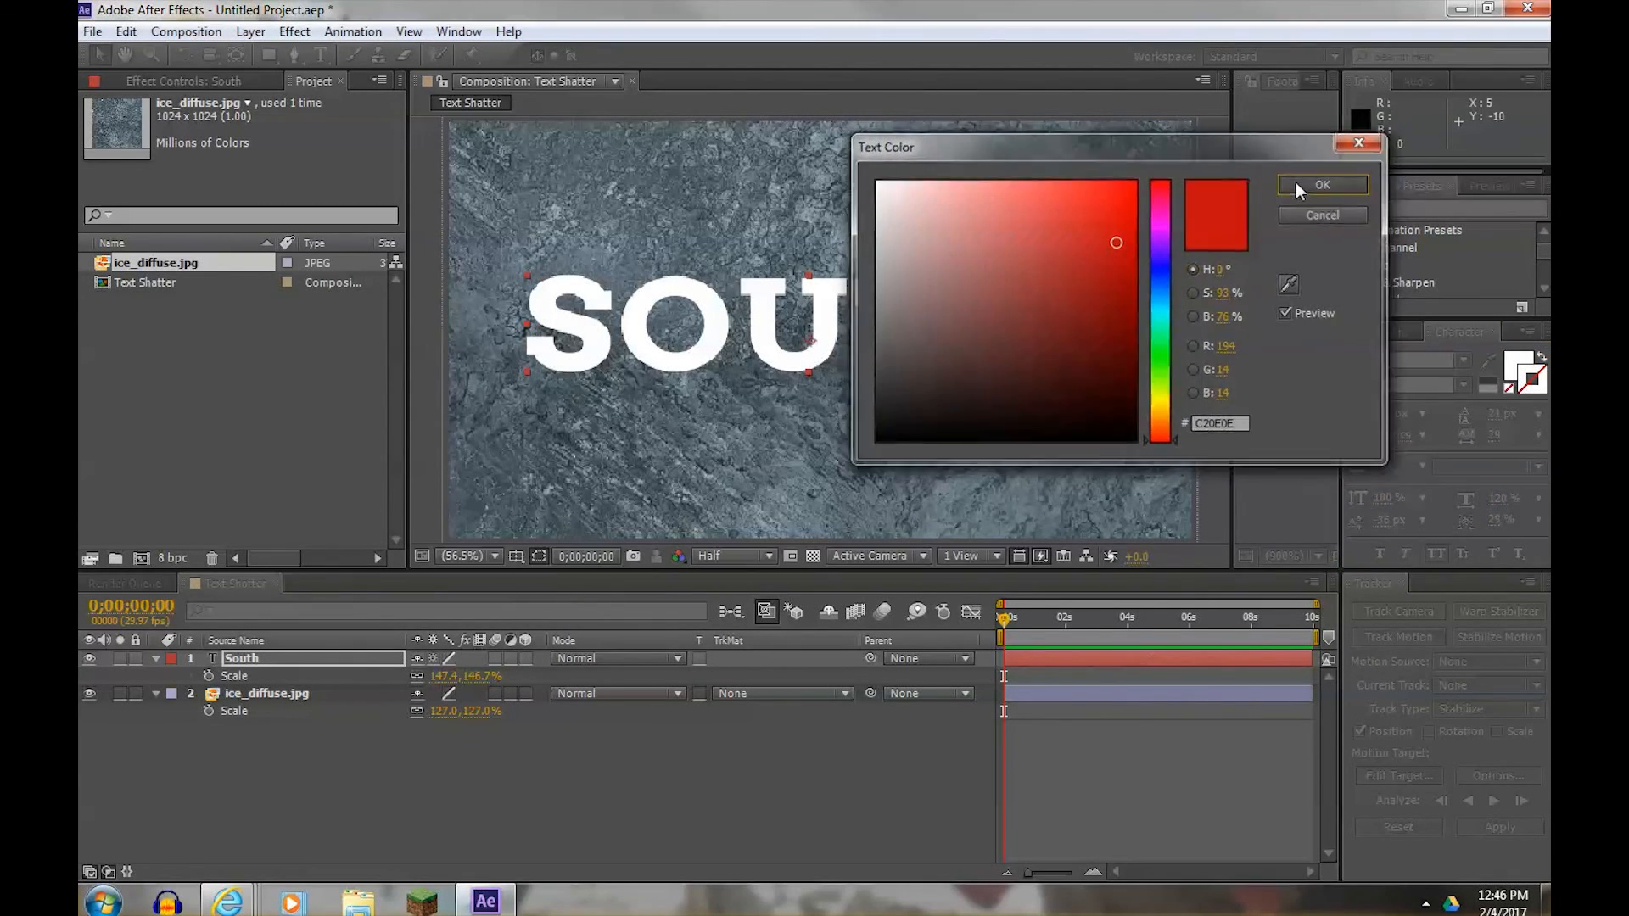
{"action": "left_click", "coordinate": [1295, 182]}
{"action": "left_click", "coordinate": [1517, 365]}
{"action": "left_click", "coordinate": [1511, 390]}
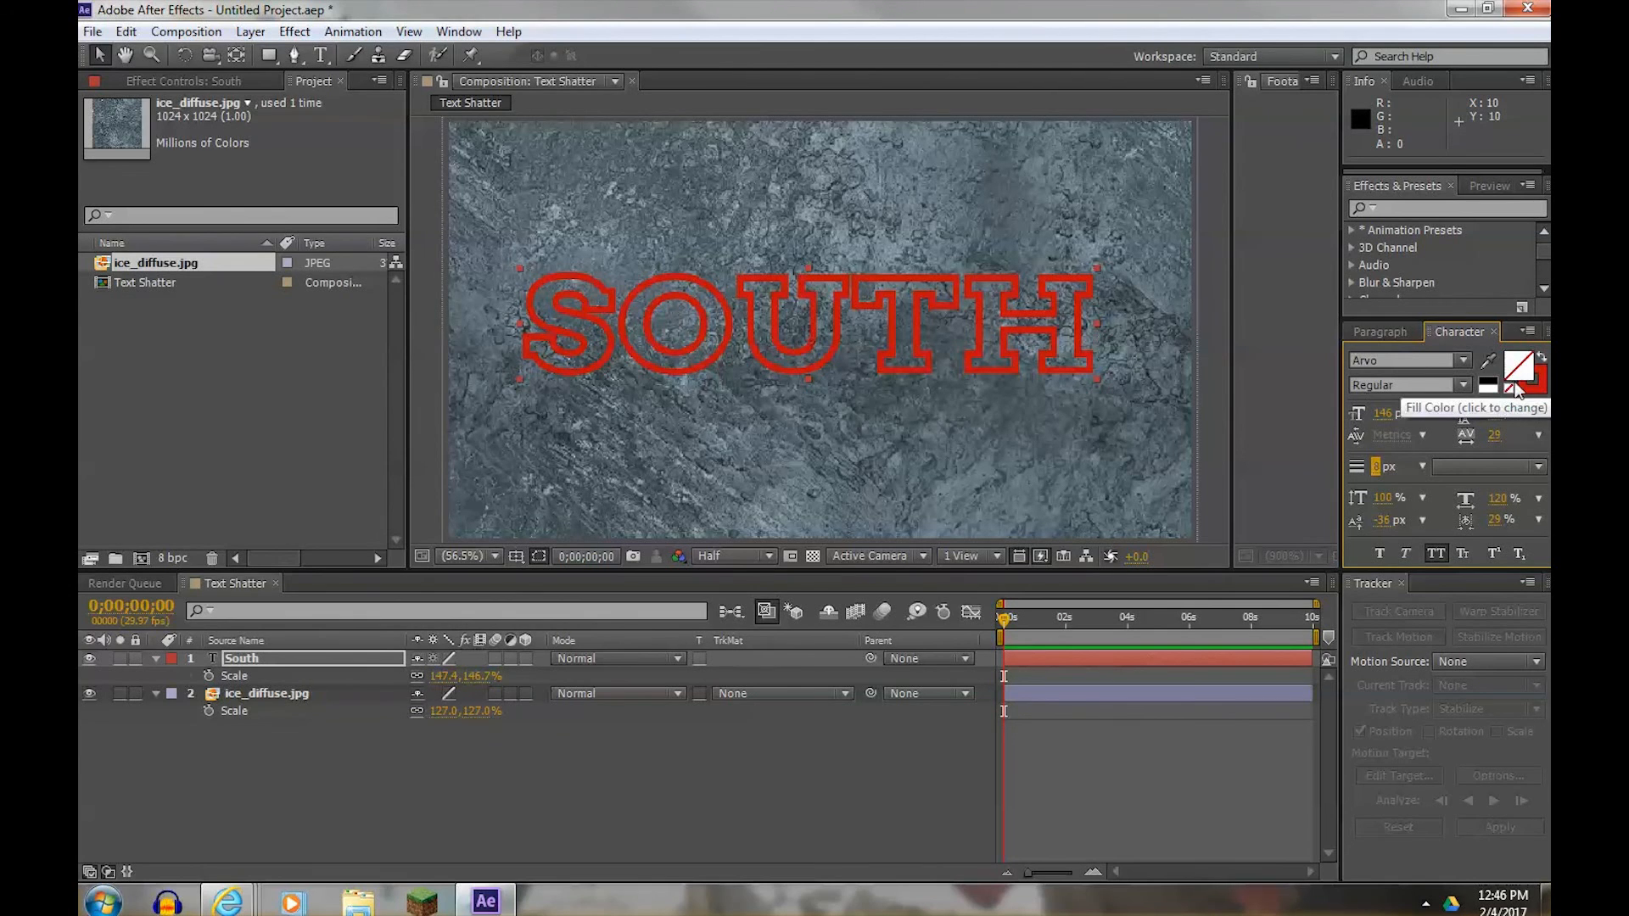
- Give the SOUTH text an off-white FBFBFB fill and remove its stroke
{"action": "left_click", "coordinate": [1519, 366]}
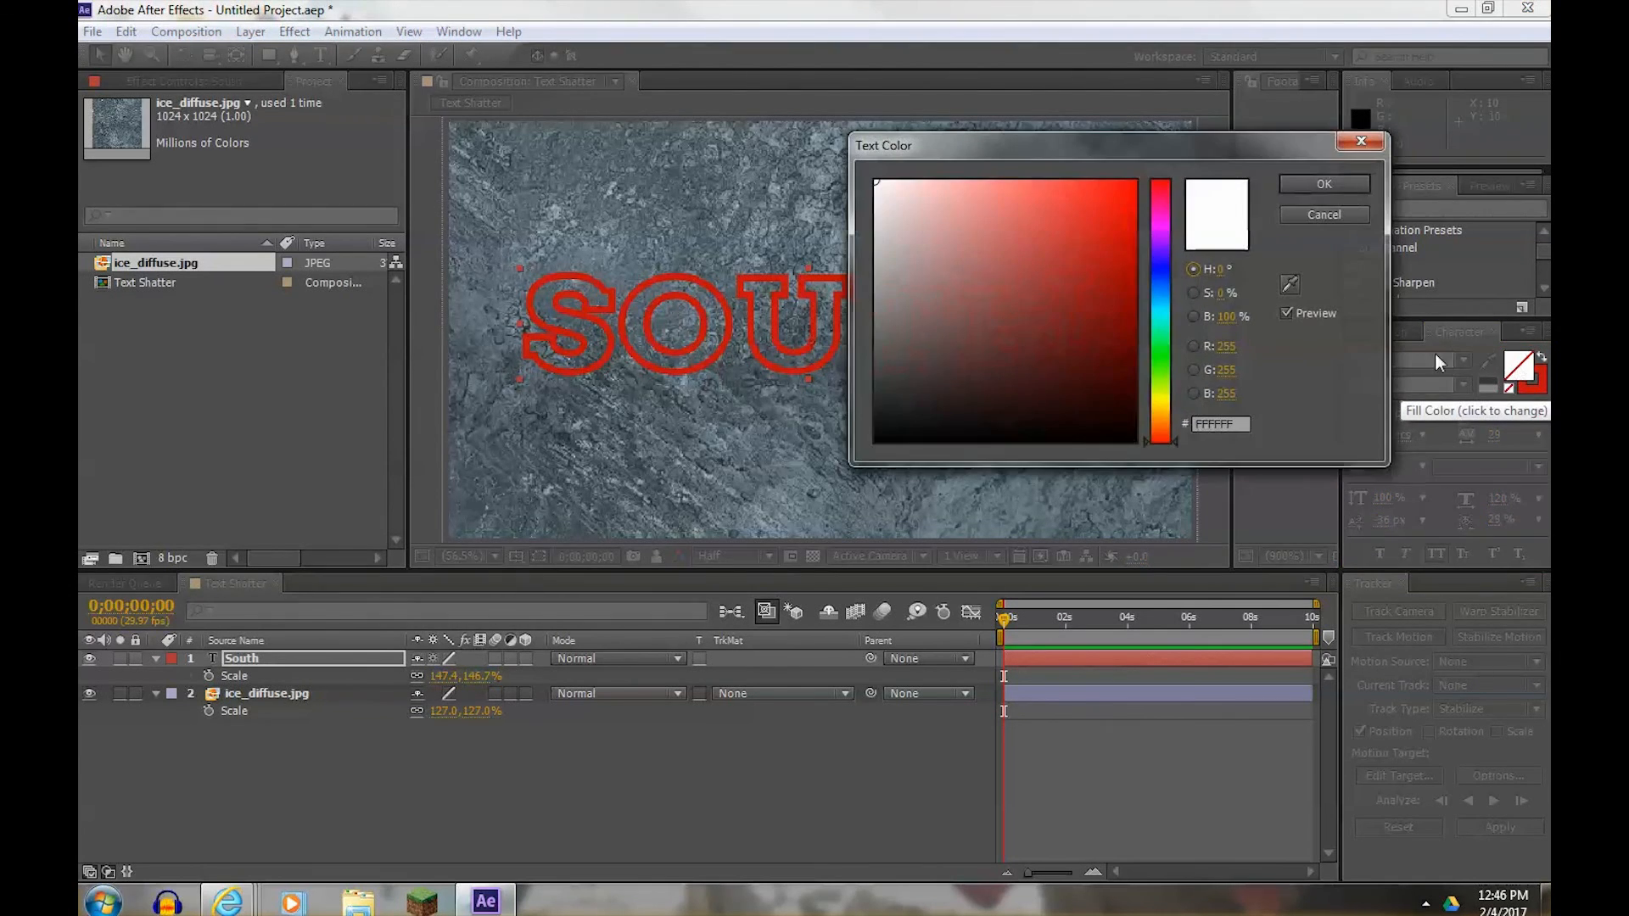
{"action": "left_click_drag", "start_coordinate": [974, 236], "coordinate": [901, 181]}
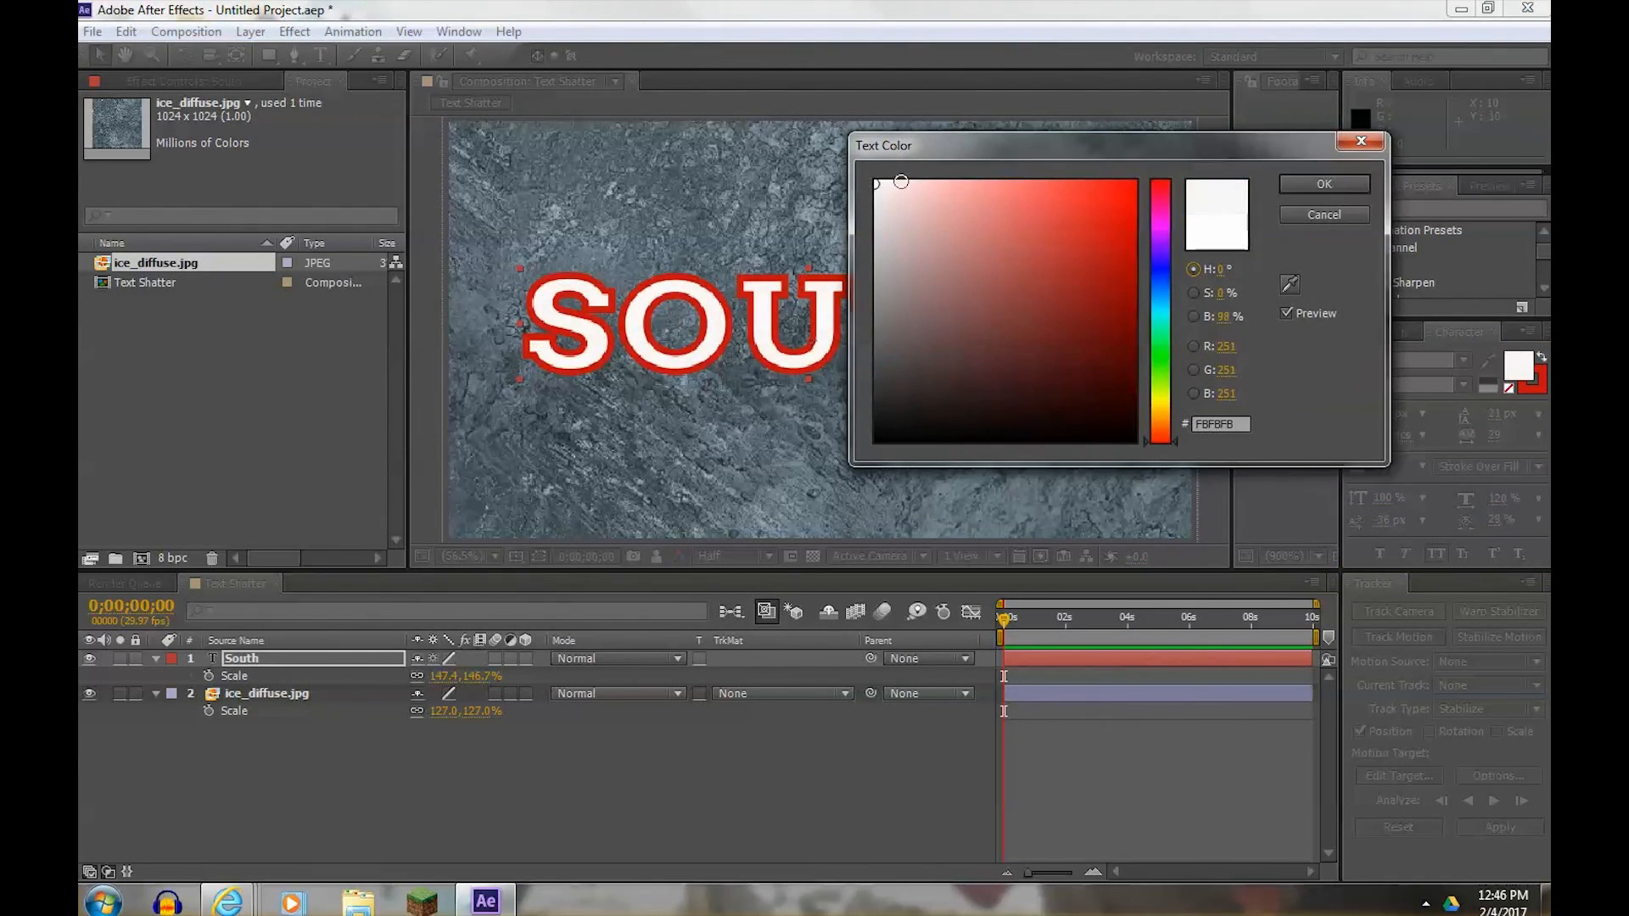
{"action": "left_click", "coordinate": [1305, 186]}
{"action": "left_click", "coordinate": [1530, 387]}
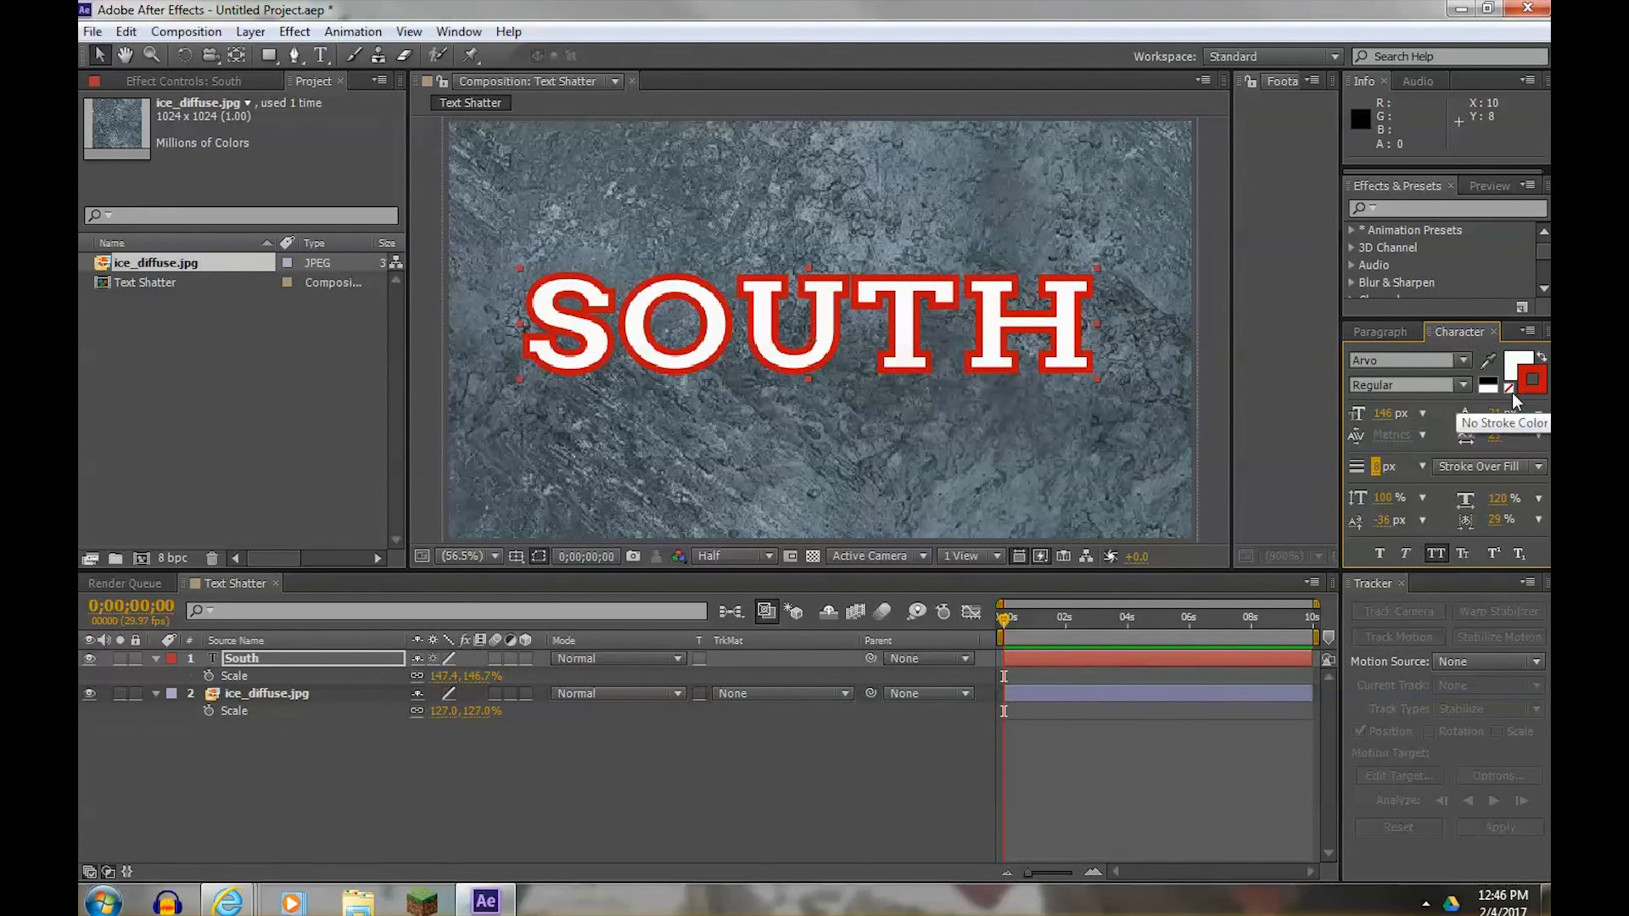
{"action": "left_click", "coordinate": [1512, 389]}
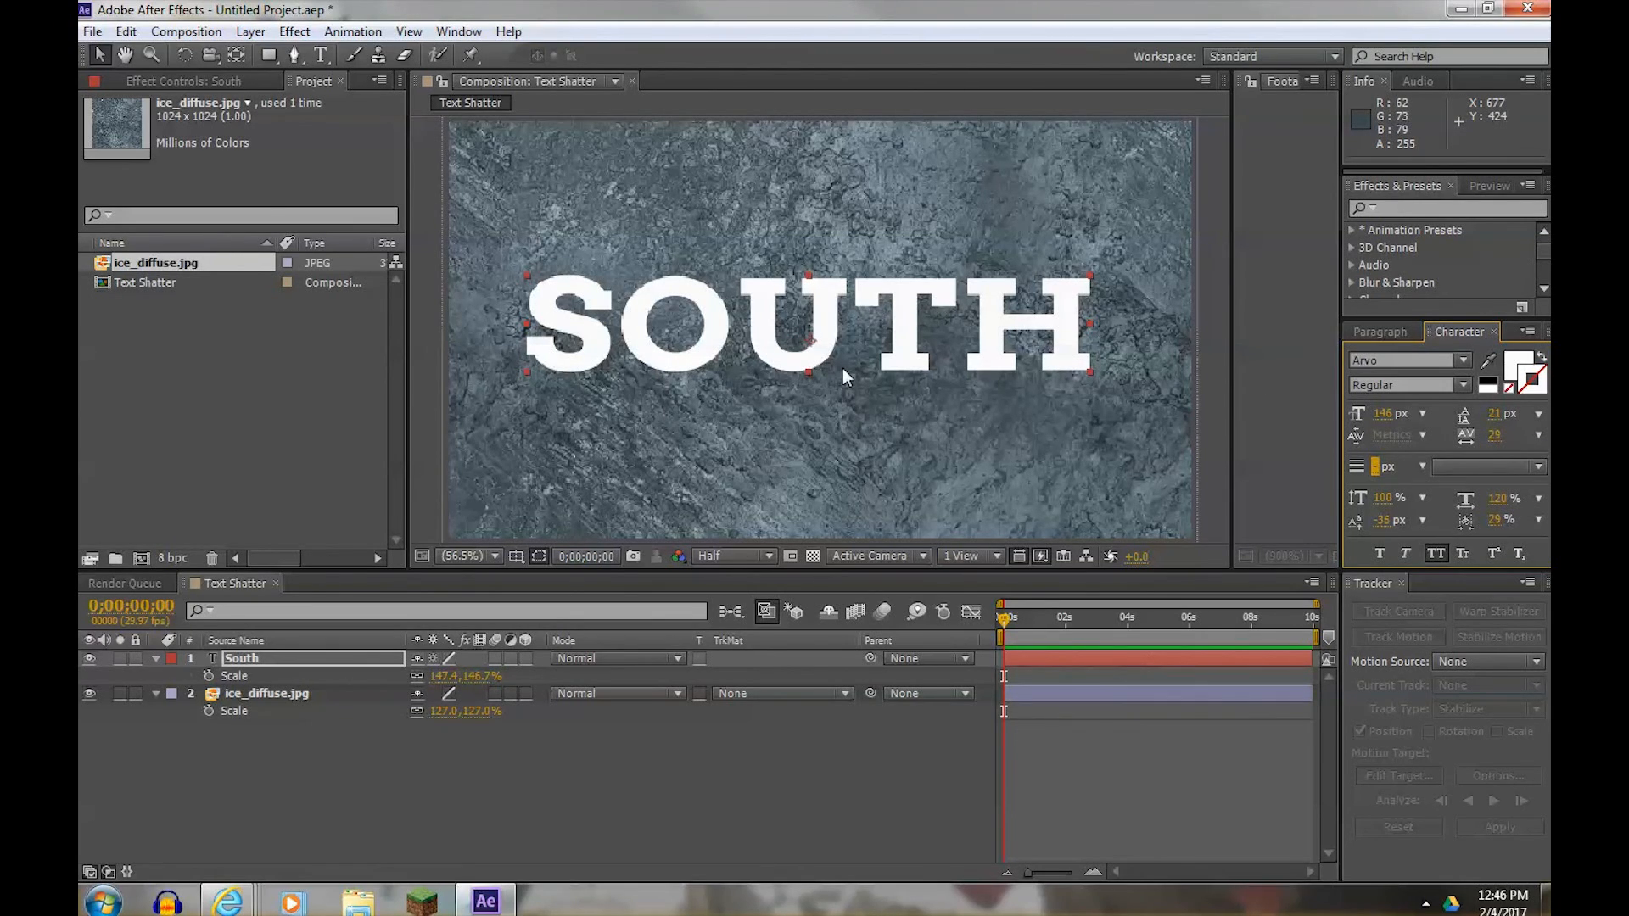
- Set the vertical scale of the SOUTH characters to 101%
{"action": "left_click", "coordinate": [1384, 499]}
{"action": "type", "text": "101"}
{"action": "key", "text": "Return"}
{"action": "left_click_drag", "start_coordinate": [808, 275], "coordinate": [812, 276]}
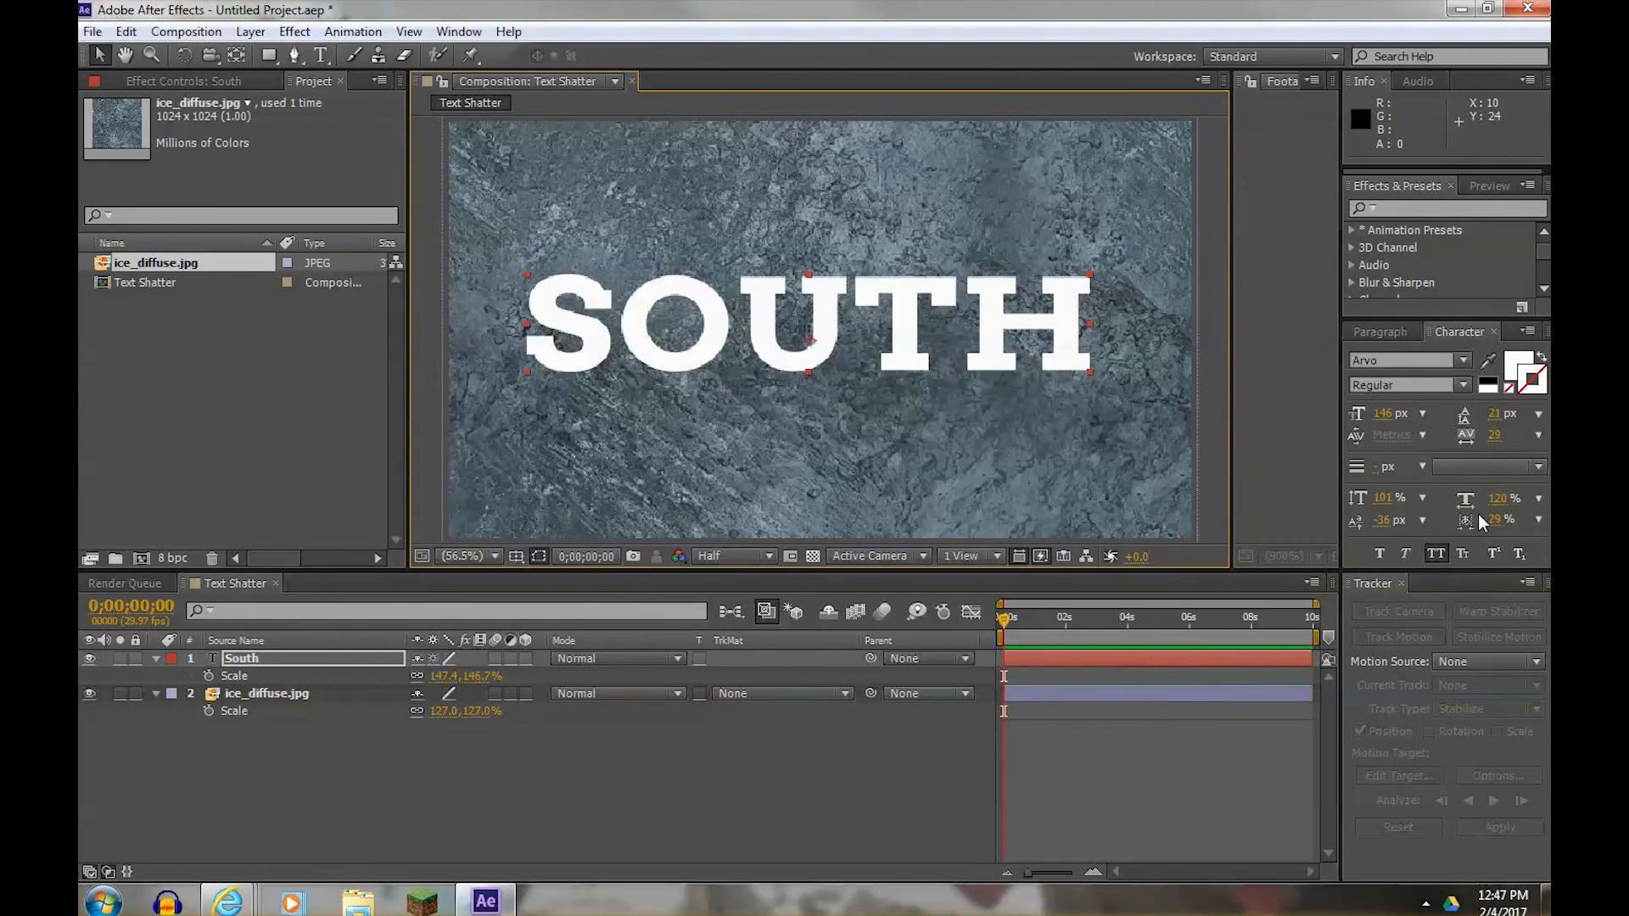
- Set the SOUTH text's tracking to 35, horizontal scale to 138%, tsume to 39% and baseline shift to -41 px, and nudge it slightly down and right
{"action": "mouse_move", "coordinate": [1493, 435]}
{"action": "left_mouse_down"}
{"action": "mouse_move", "coordinate": [1544, 434]}
{"action": "mouse_move", "coordinate": [1364, 450]}
{"action": "mouse_move", "coordinate": [1509, 448]}
{"action": "left_mouse_up"}
{"action": "mouse_move", "coordinate": [1500, 498]}
{"action": "left_mouse_down"}
{"action": "mouse_move", "coordinate": [1528, 498]}
{"action": "mouse_move", "coordinate": [1500, 519]}
{"action": "left_mouse_up"}
{"action": "left_click_drag", "start_coordinate": [1389, 521], "coordinate": [1380, 522]}
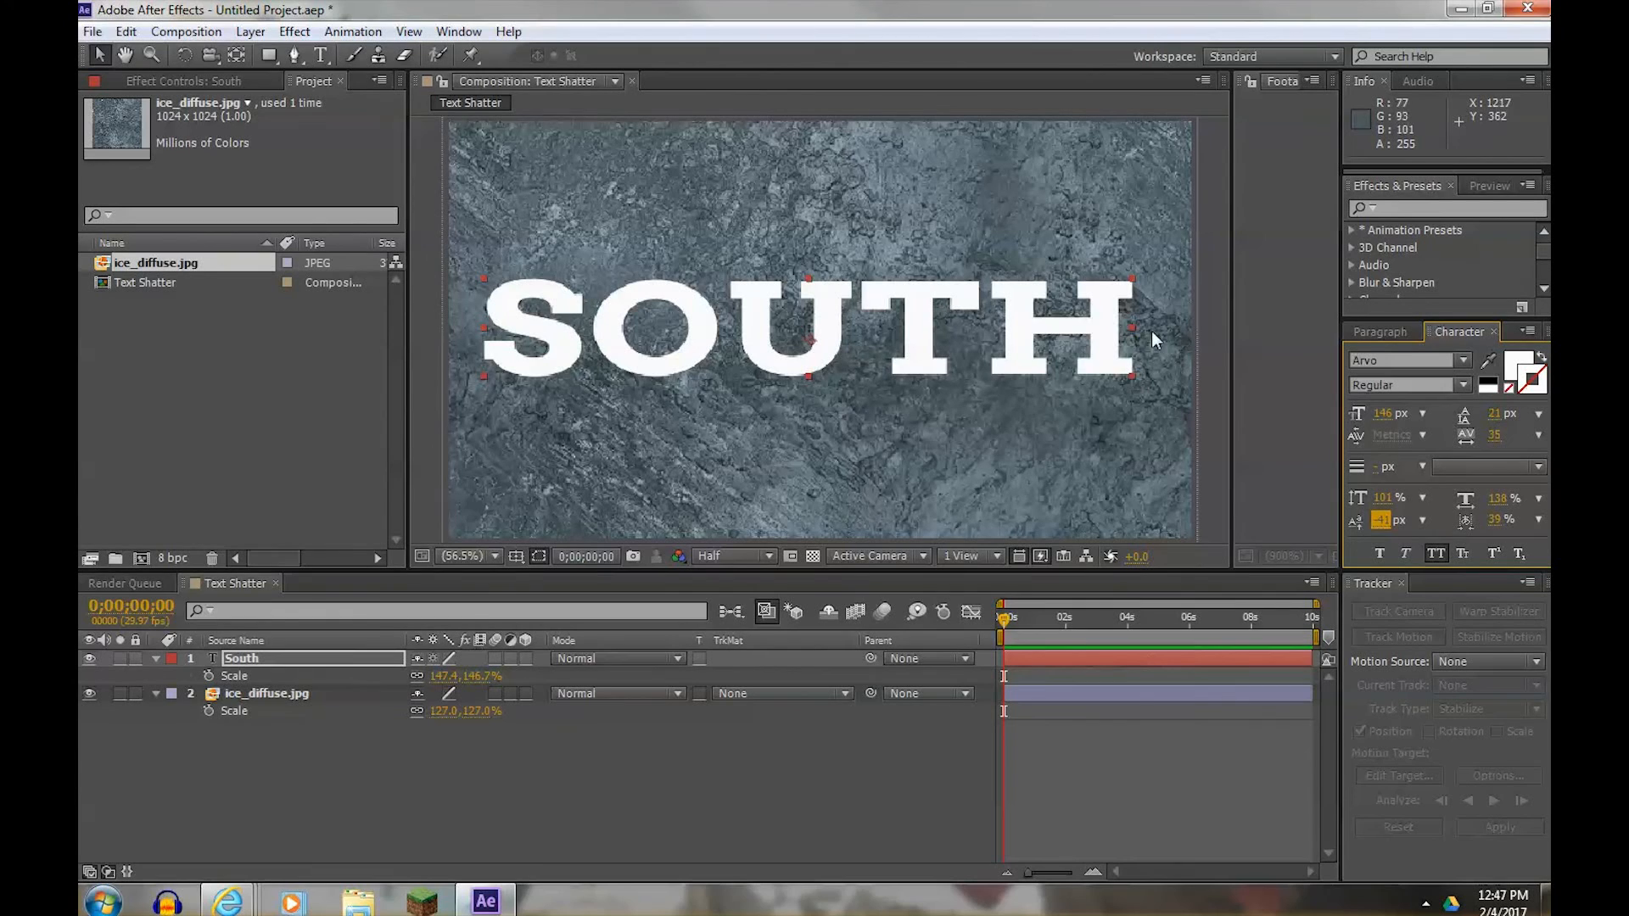
{"action": "left_click_drag", "start_coordinate": [1107, 333], "coordinate": [1112, 335]}
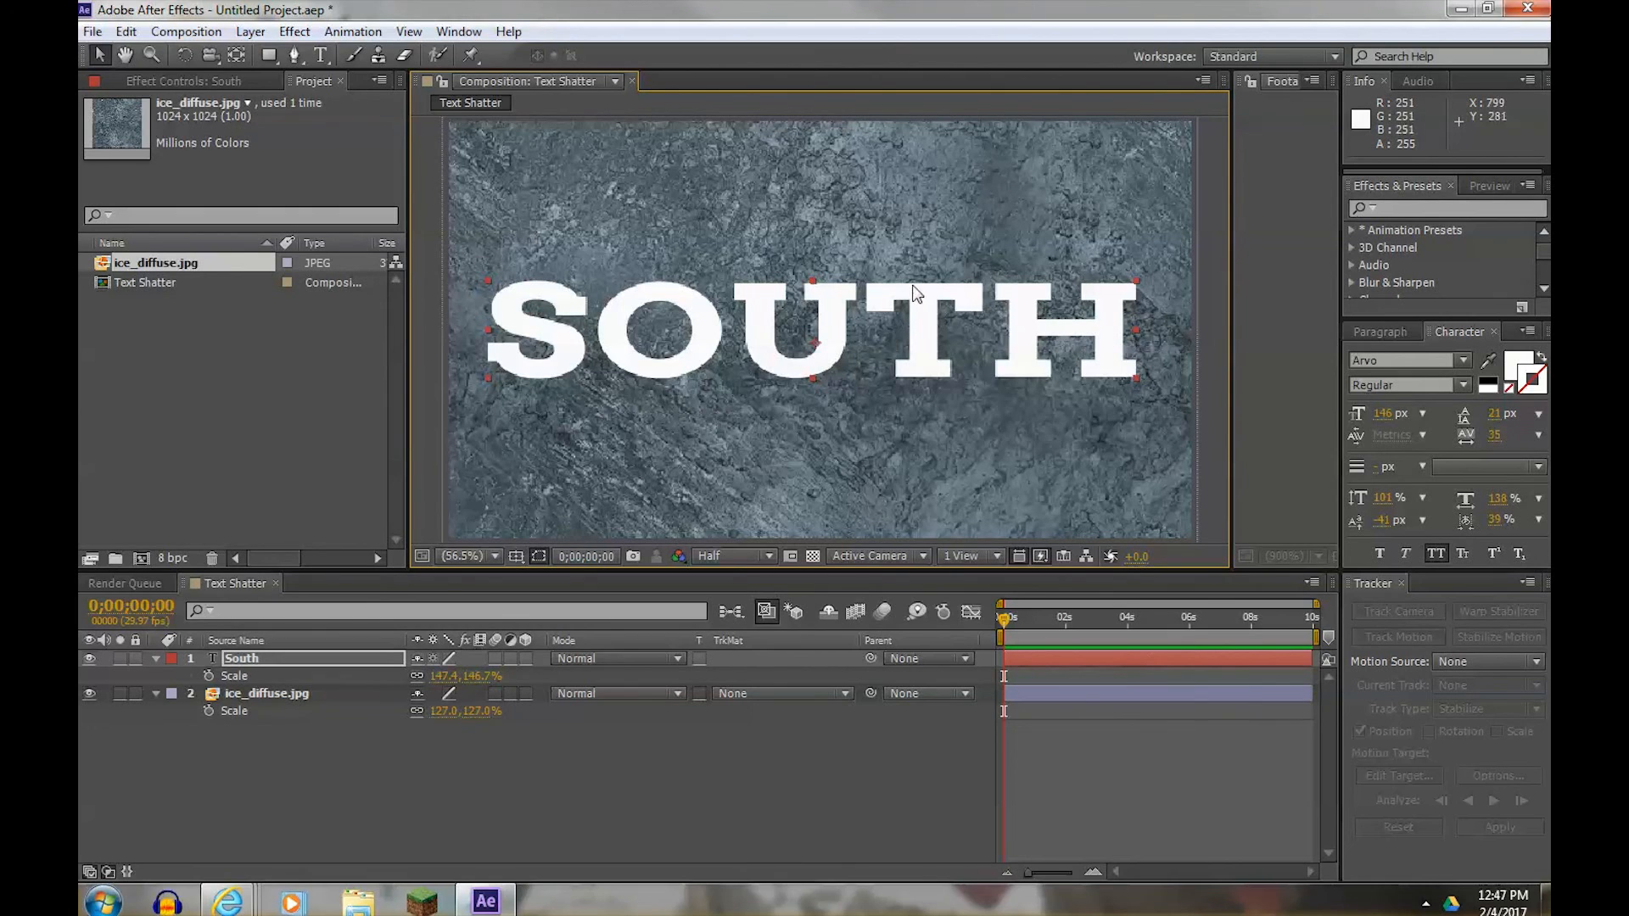
- Change the font of the SOUTH text to Bauhaus 93 and deselect the layer
{"action": "left_click", "coordinate": [1460, 360]}
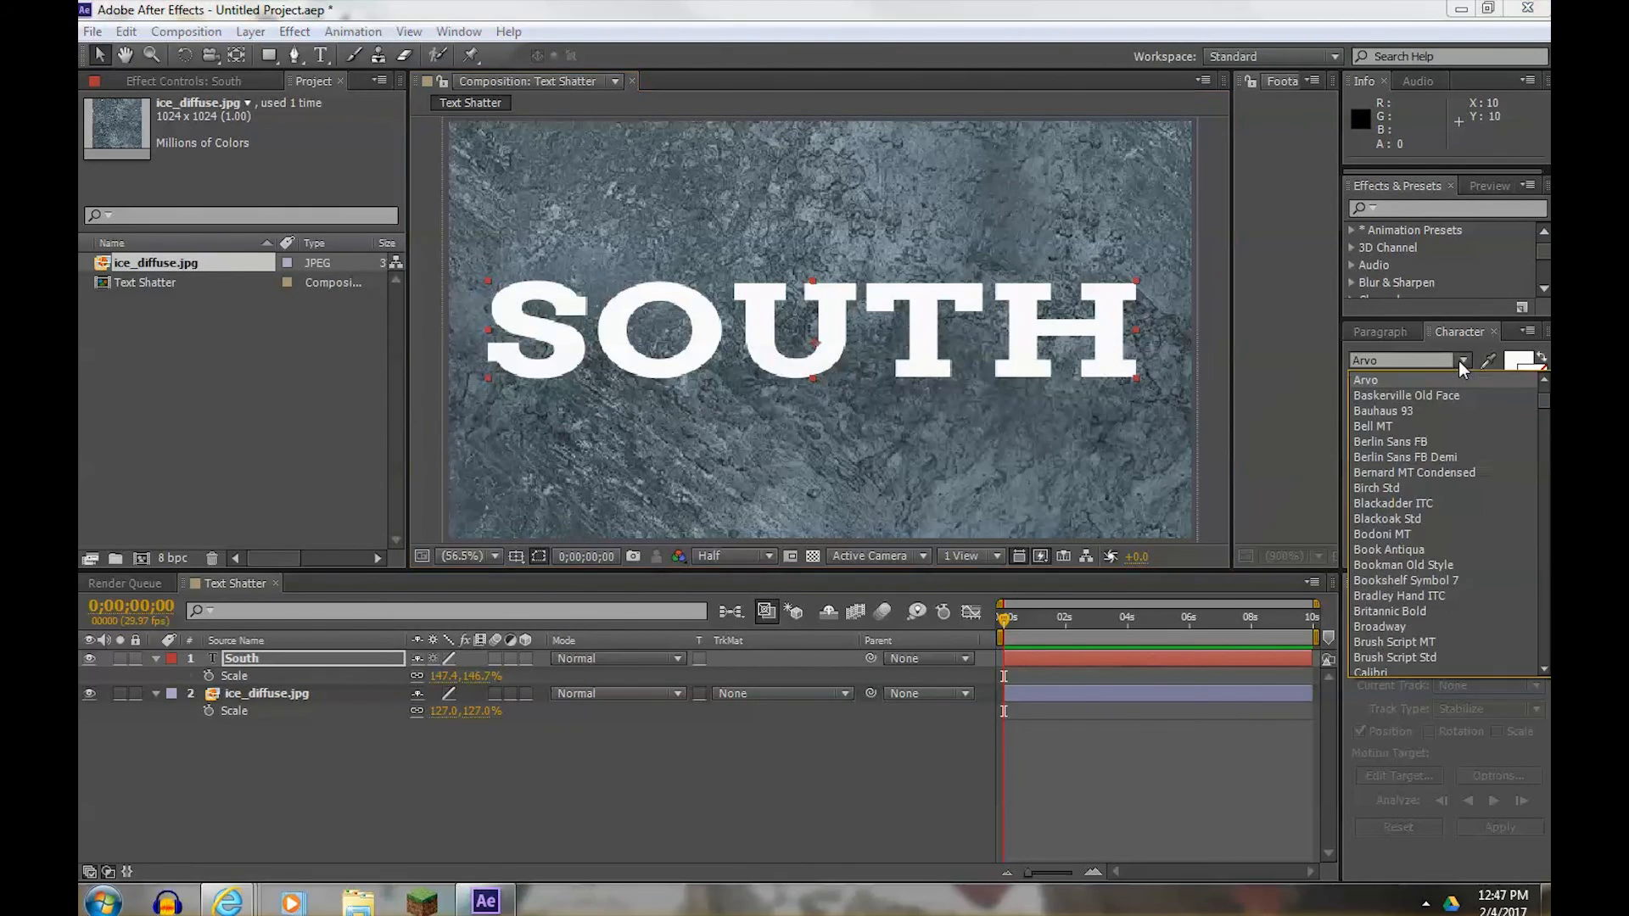
{"action": "left_click", "coordinate": [1384, 380]}
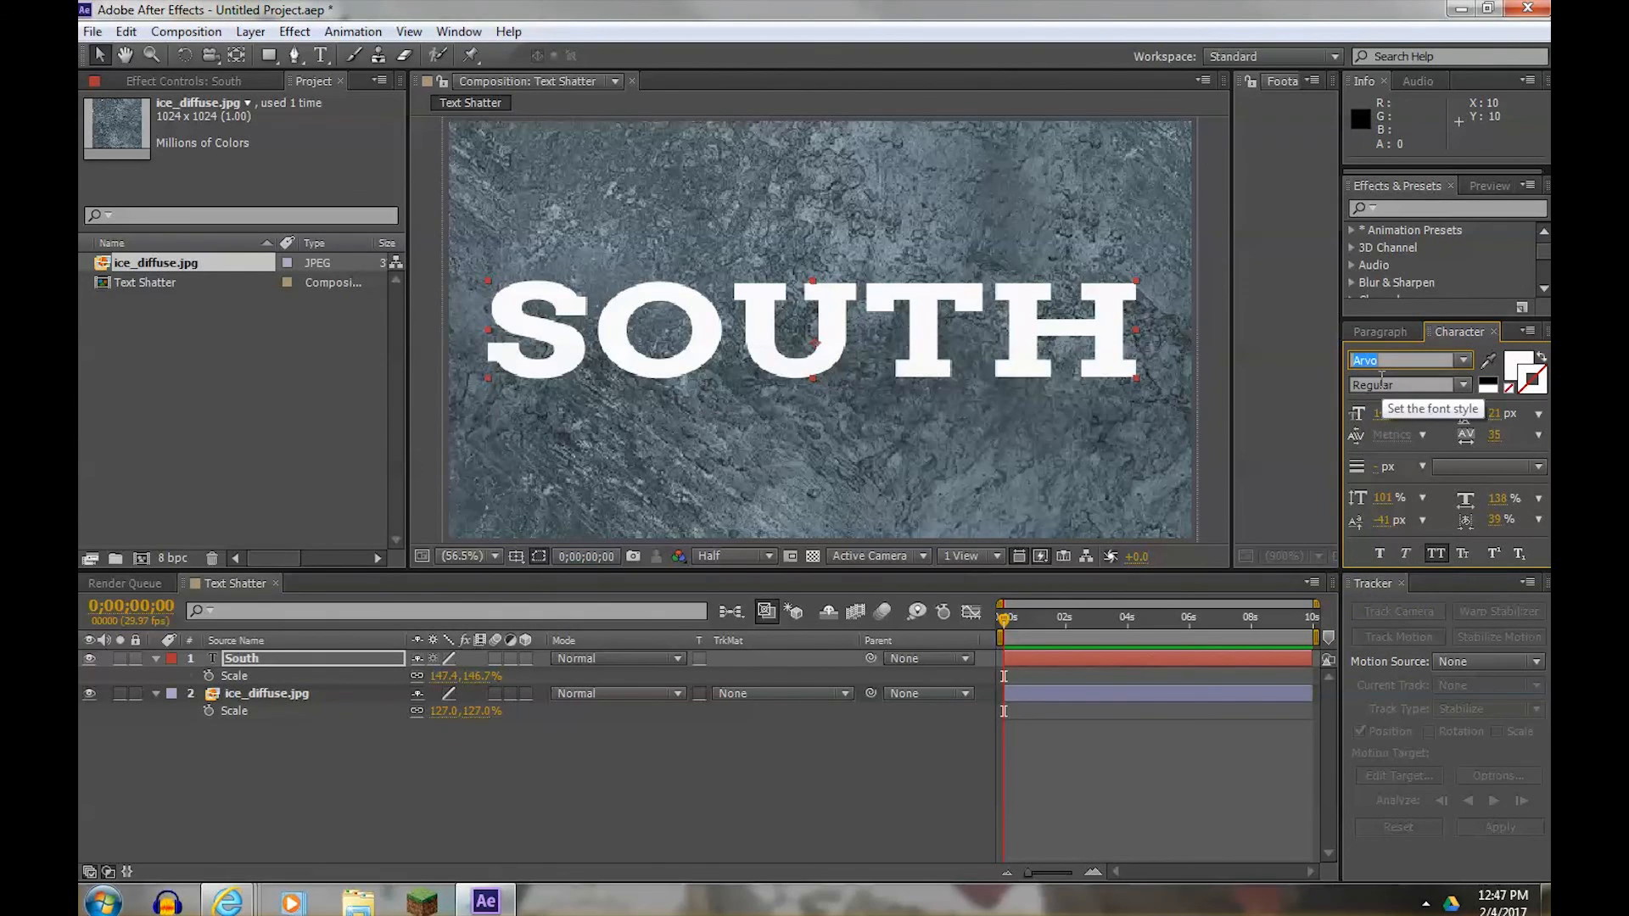
{"action": "key", "text": "Down"}
{"action": "key", "text": "Down"}
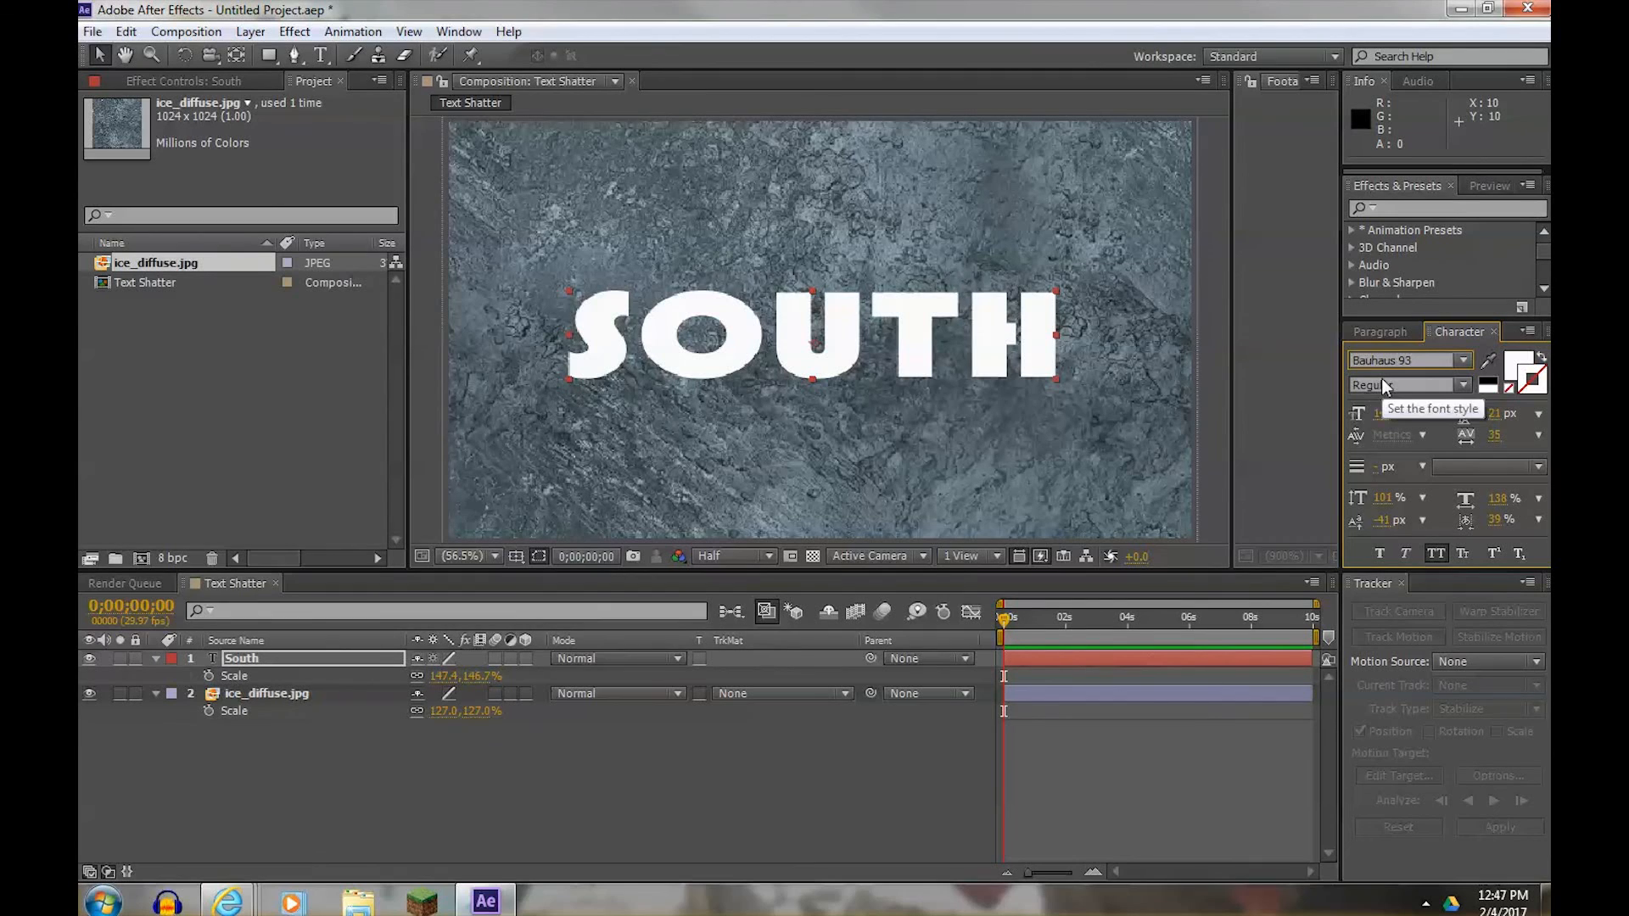
{"action": "key", "text": "Down"}
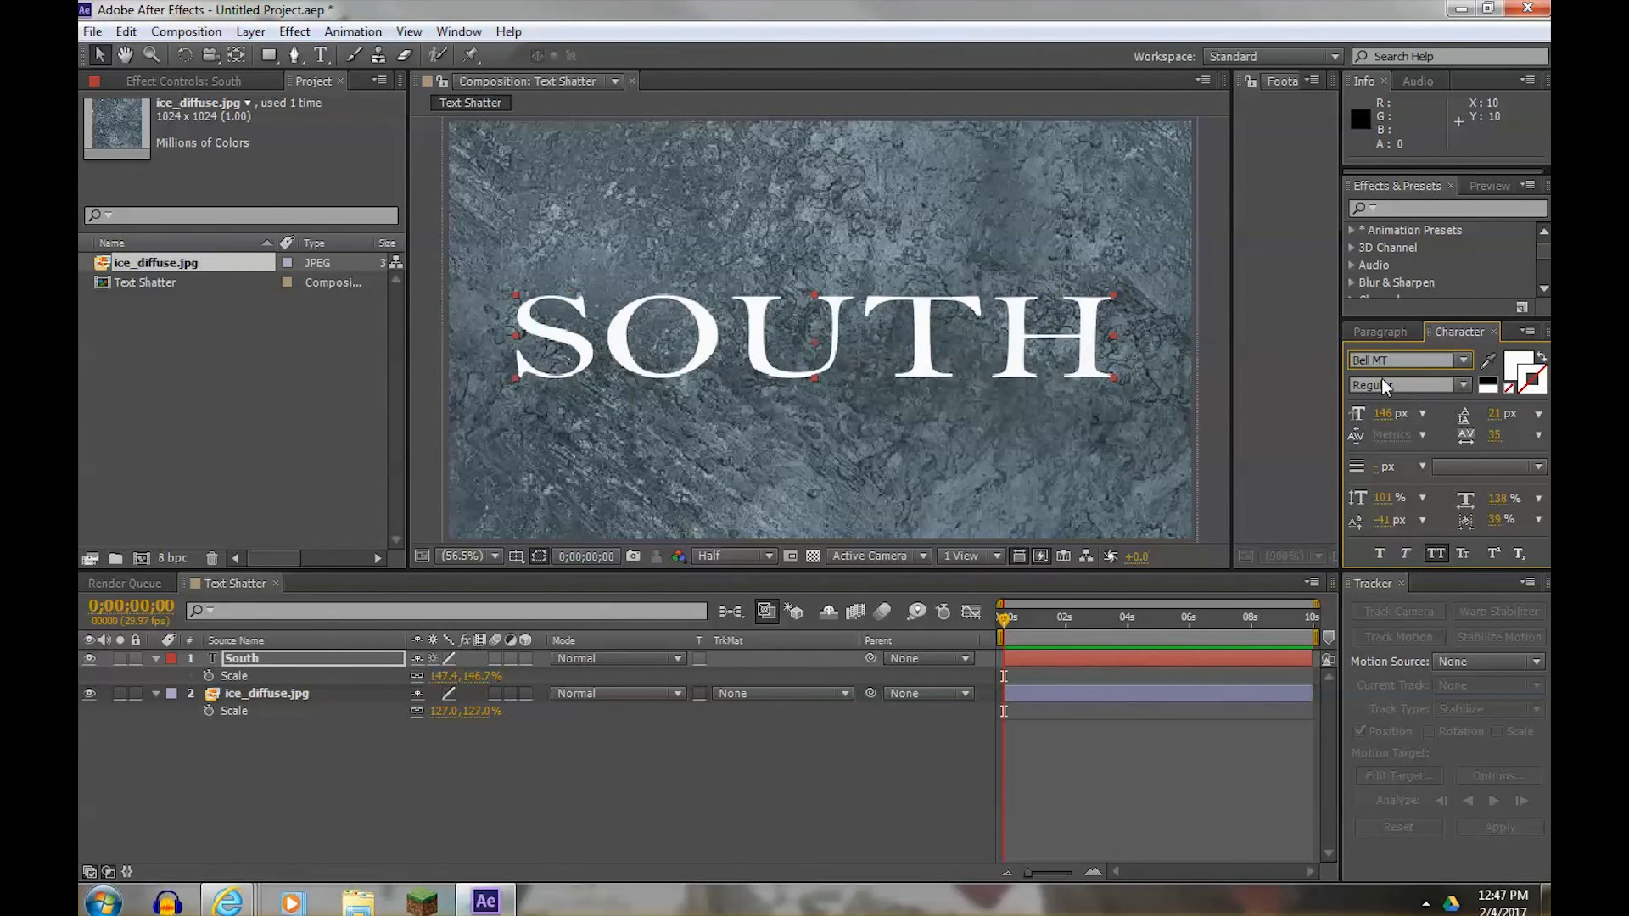
{"action": "key", "text": "Up"}
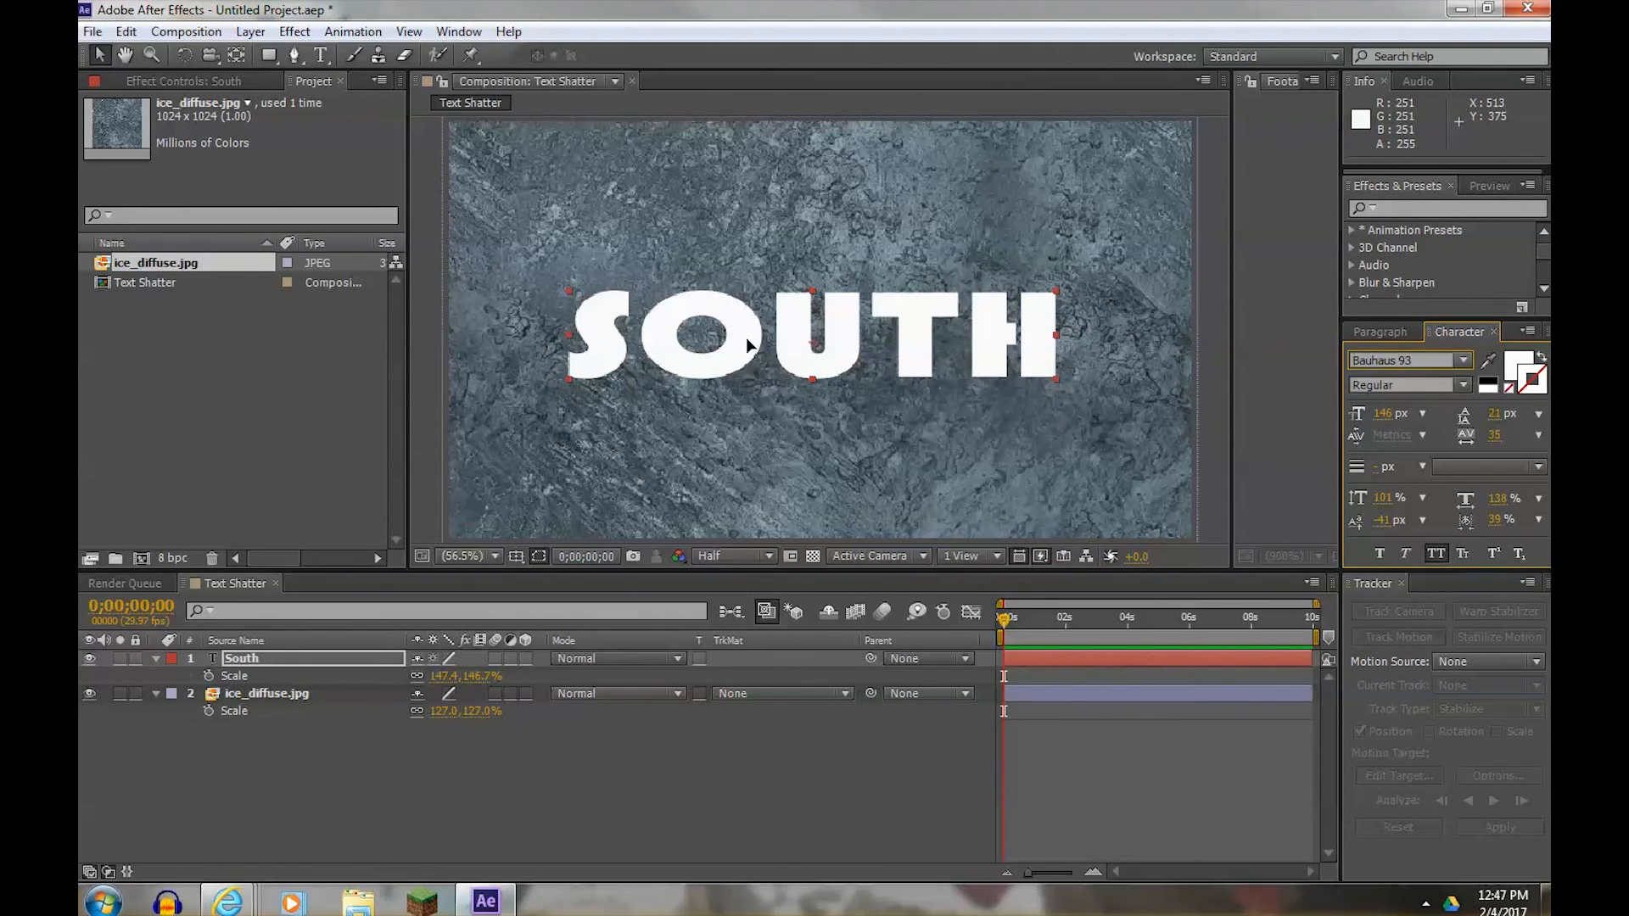
{"action": "left_click", "coordinate": [713, 780]}
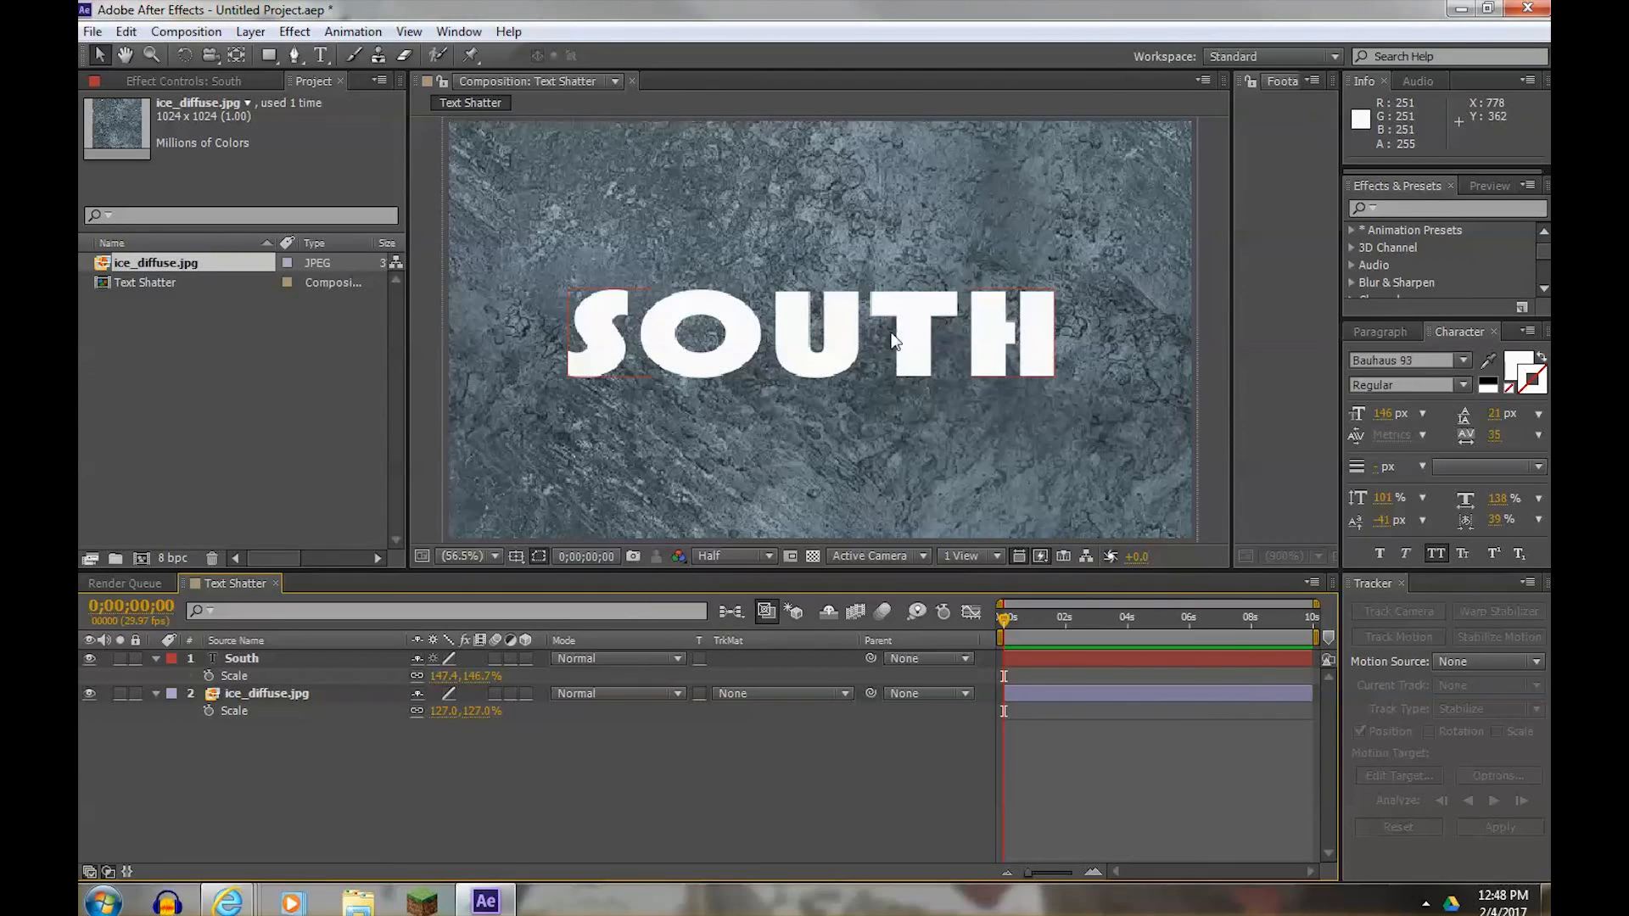
- Switch to the Google page in Internet Explorer and search for "purple texture"
{"action": "mouse_move", "coordinate": [228, 901]}
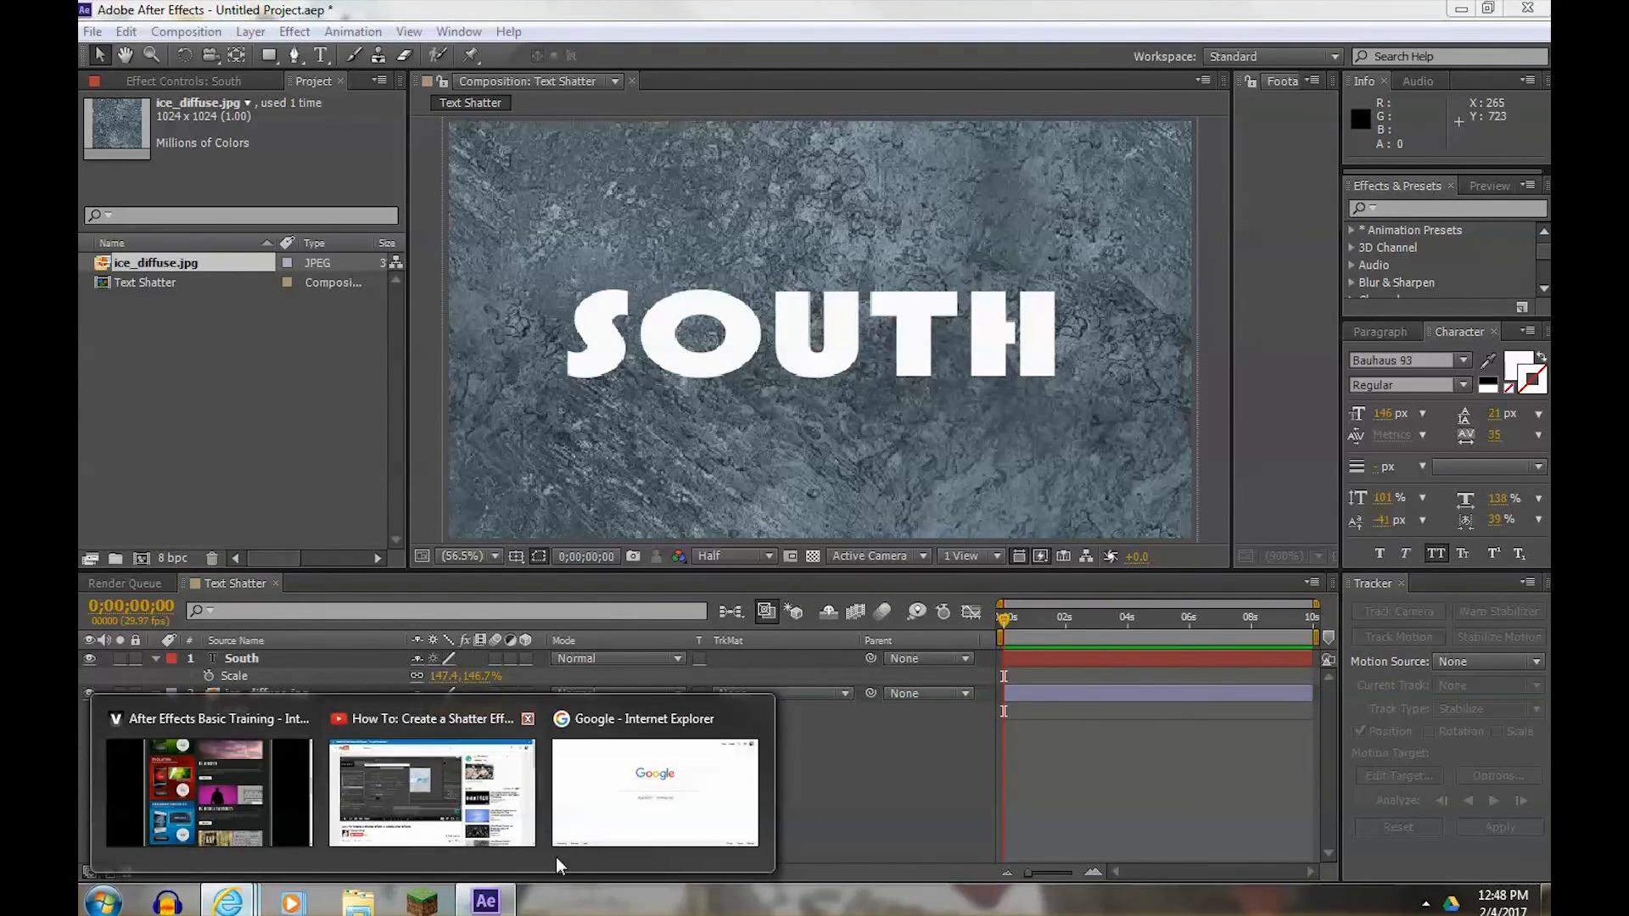
{"action": "left_click", "coordinate": [702, 826]}
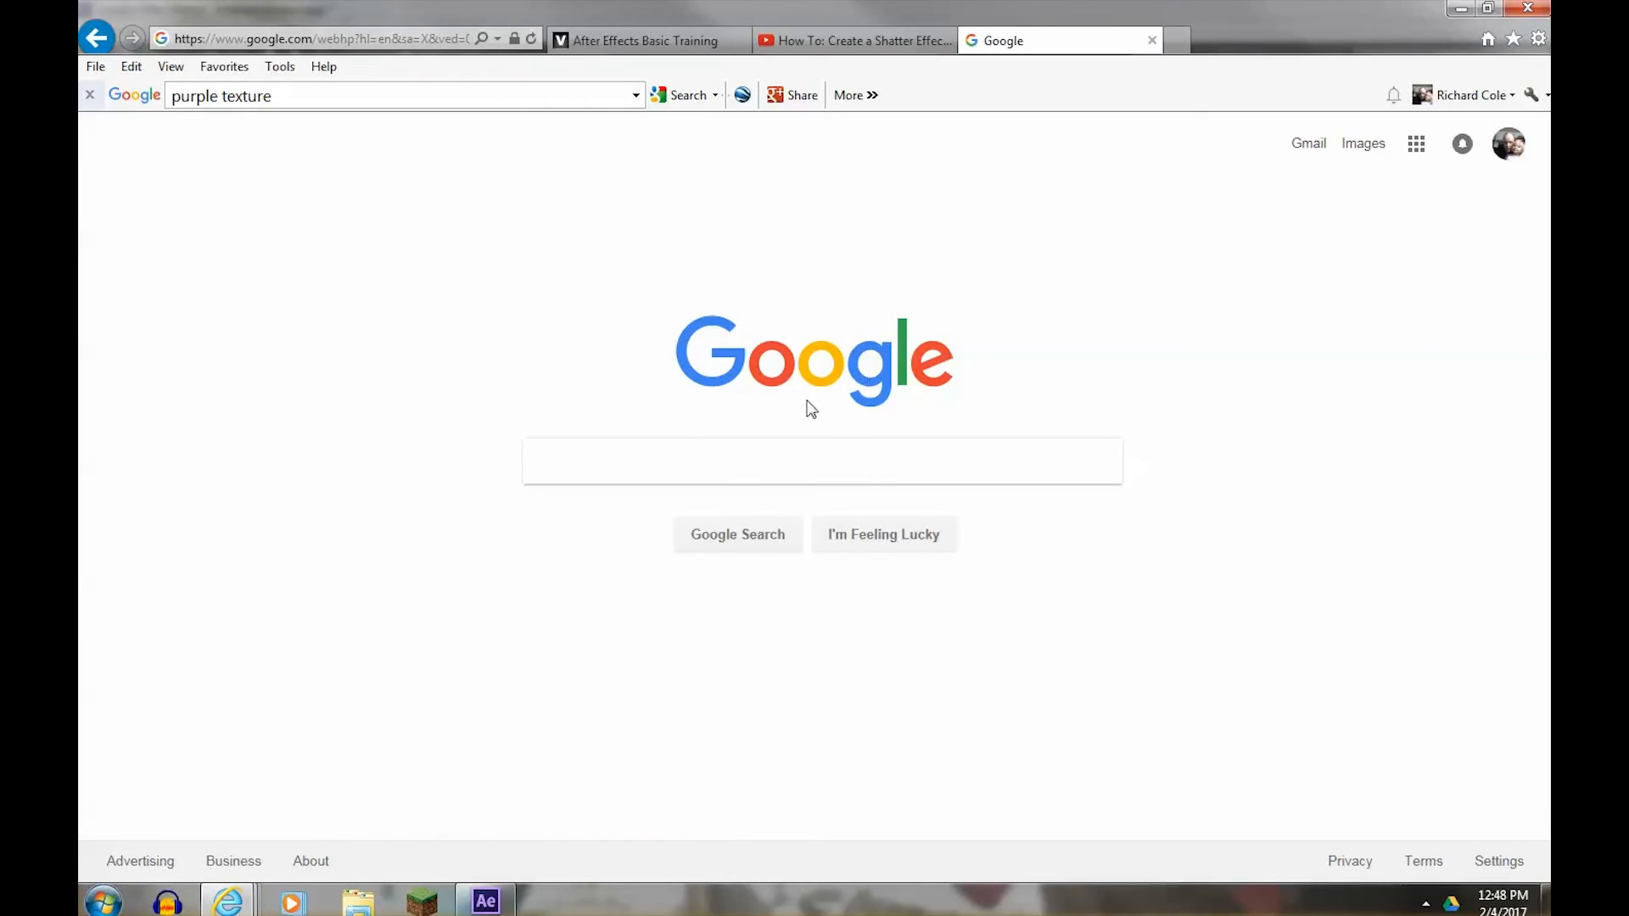
{"action": "left_click", "coordinate": [689, 465]}
{"action": "type", "text": "purpl"}
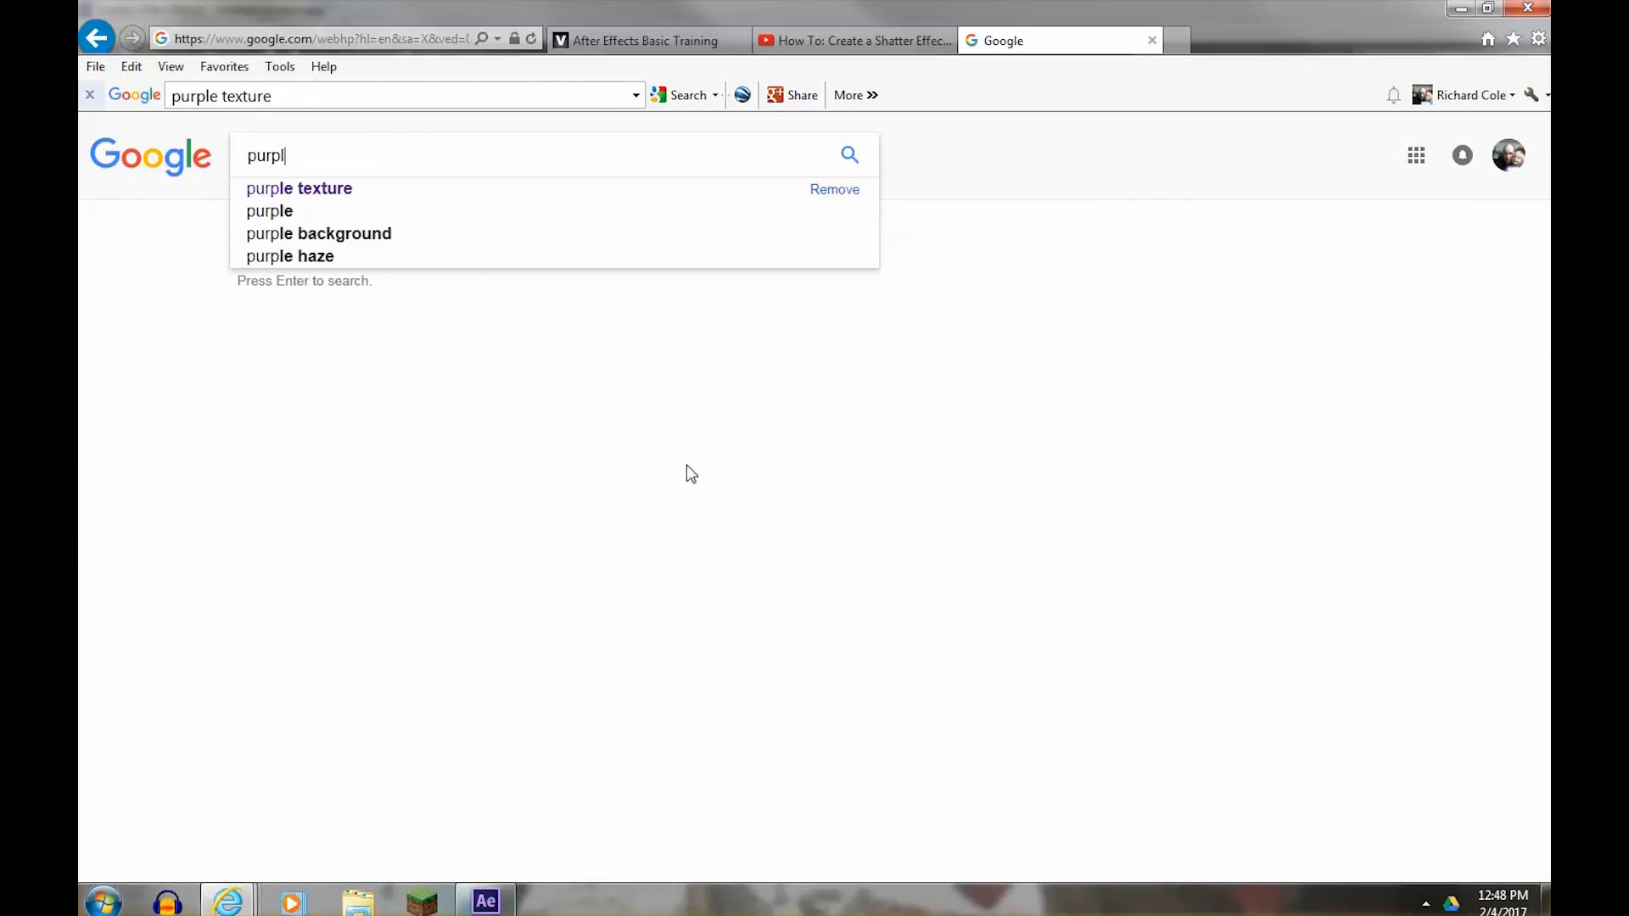
{"action": "type", "text": "e texture"}
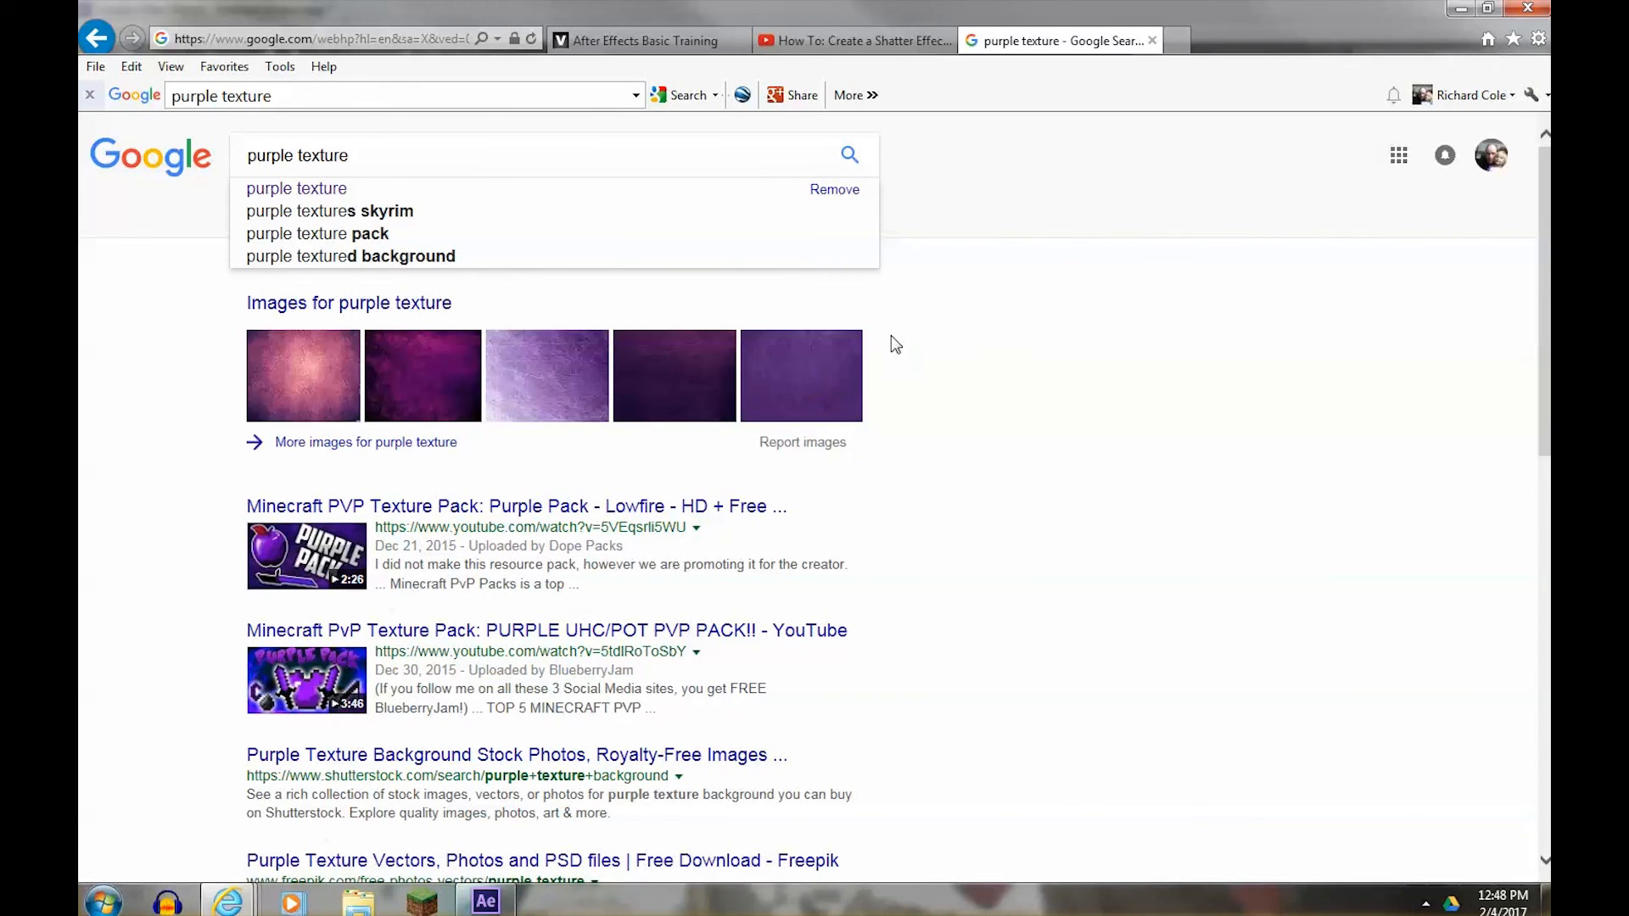
- Show image results for "purple texture" and open the full-size Purple Fur Texture picture from photos-public-domain.com
{"action": "key", "text": "Return"}
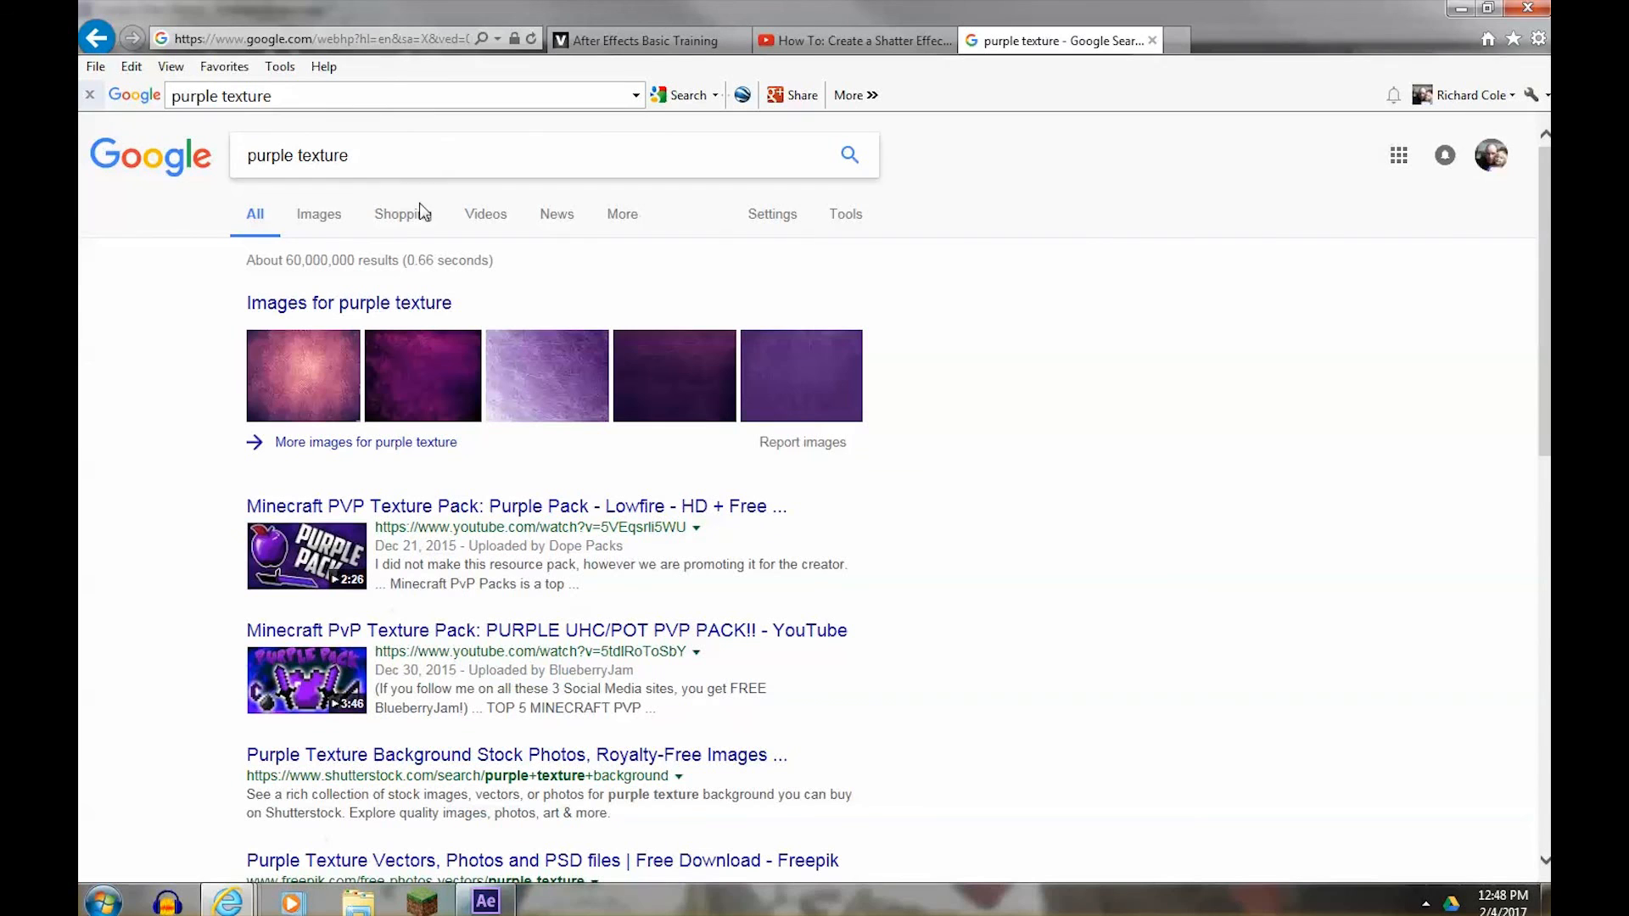
{"action": "left_click", "coordinate": [318, 218]}
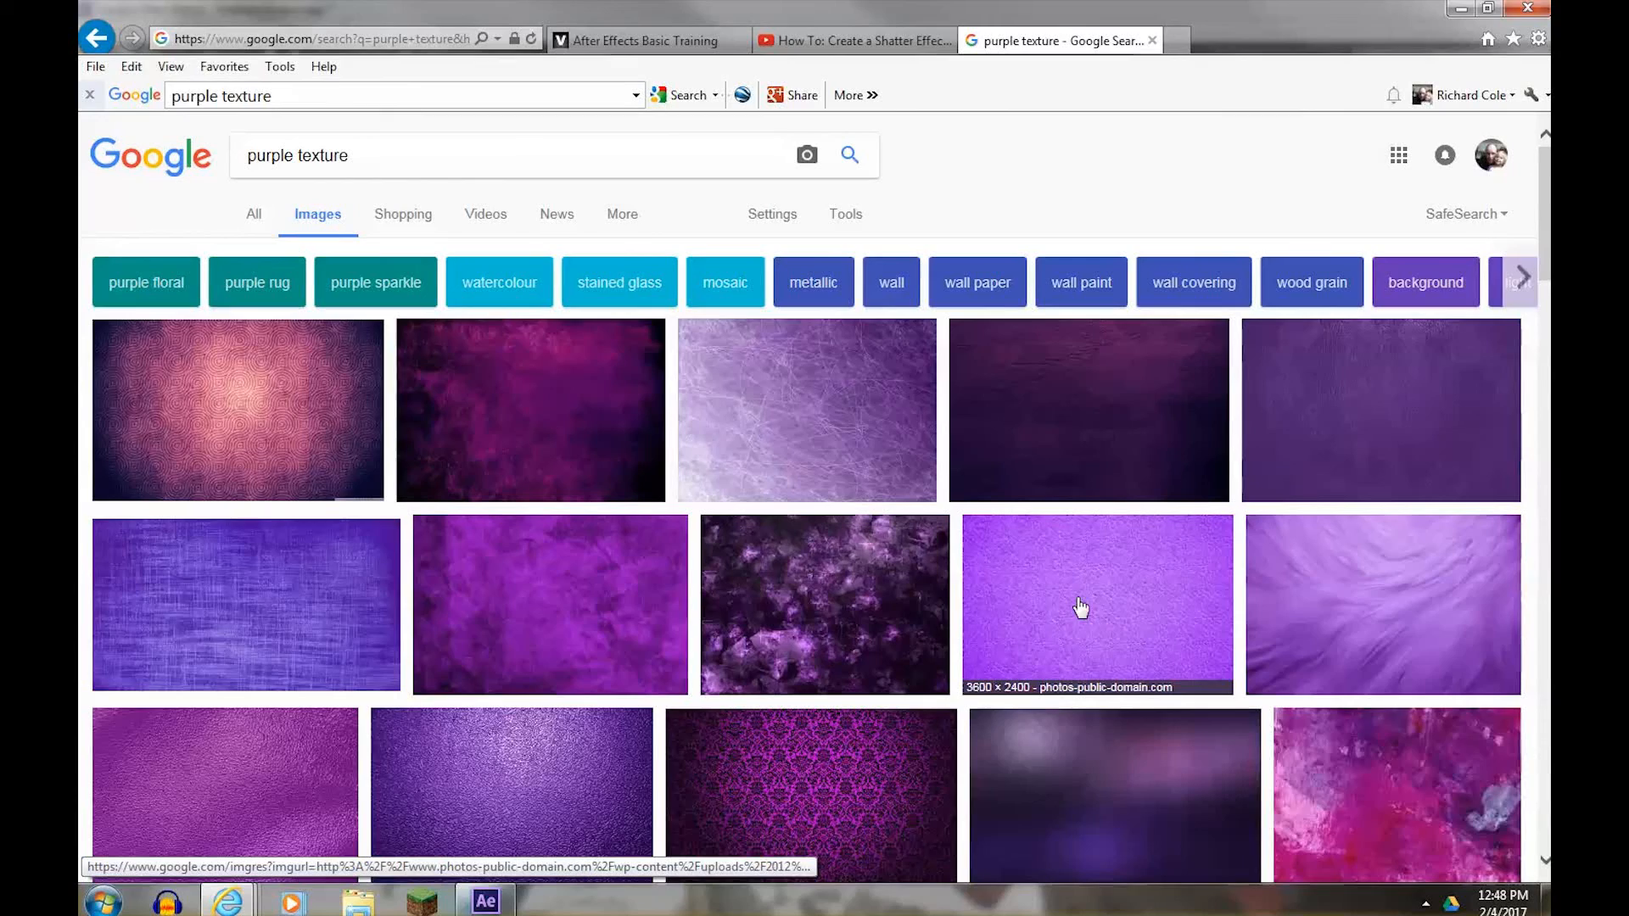
{"action": "left_click", "coordinate": [1357, 585]}
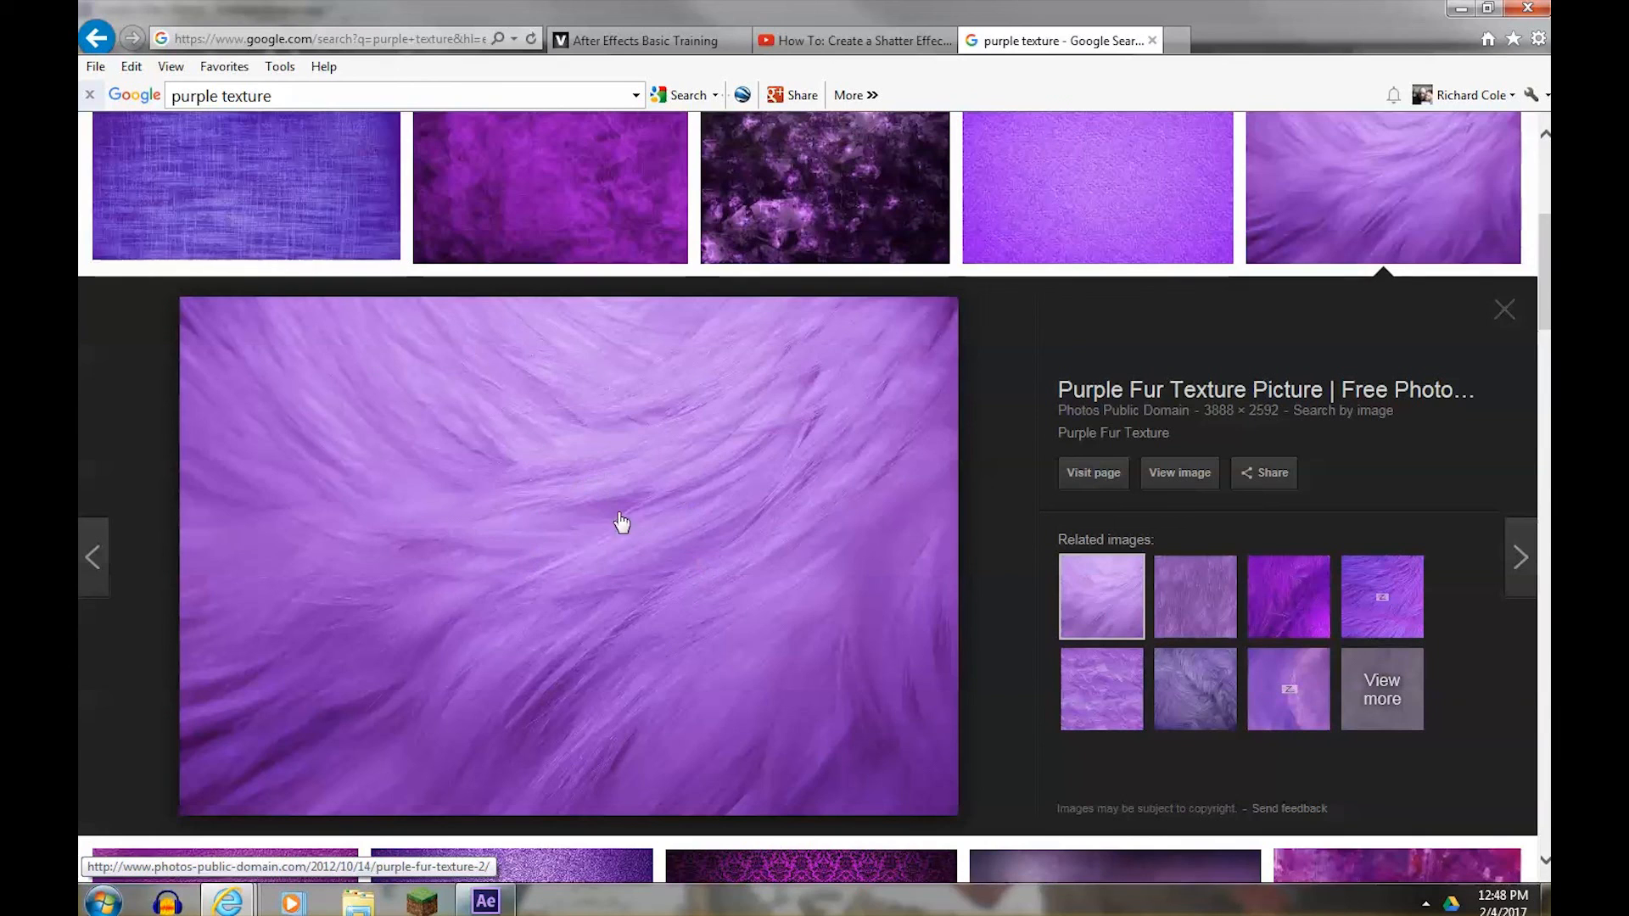
{"action": "left_click", "coordinate": [1173, 484]}
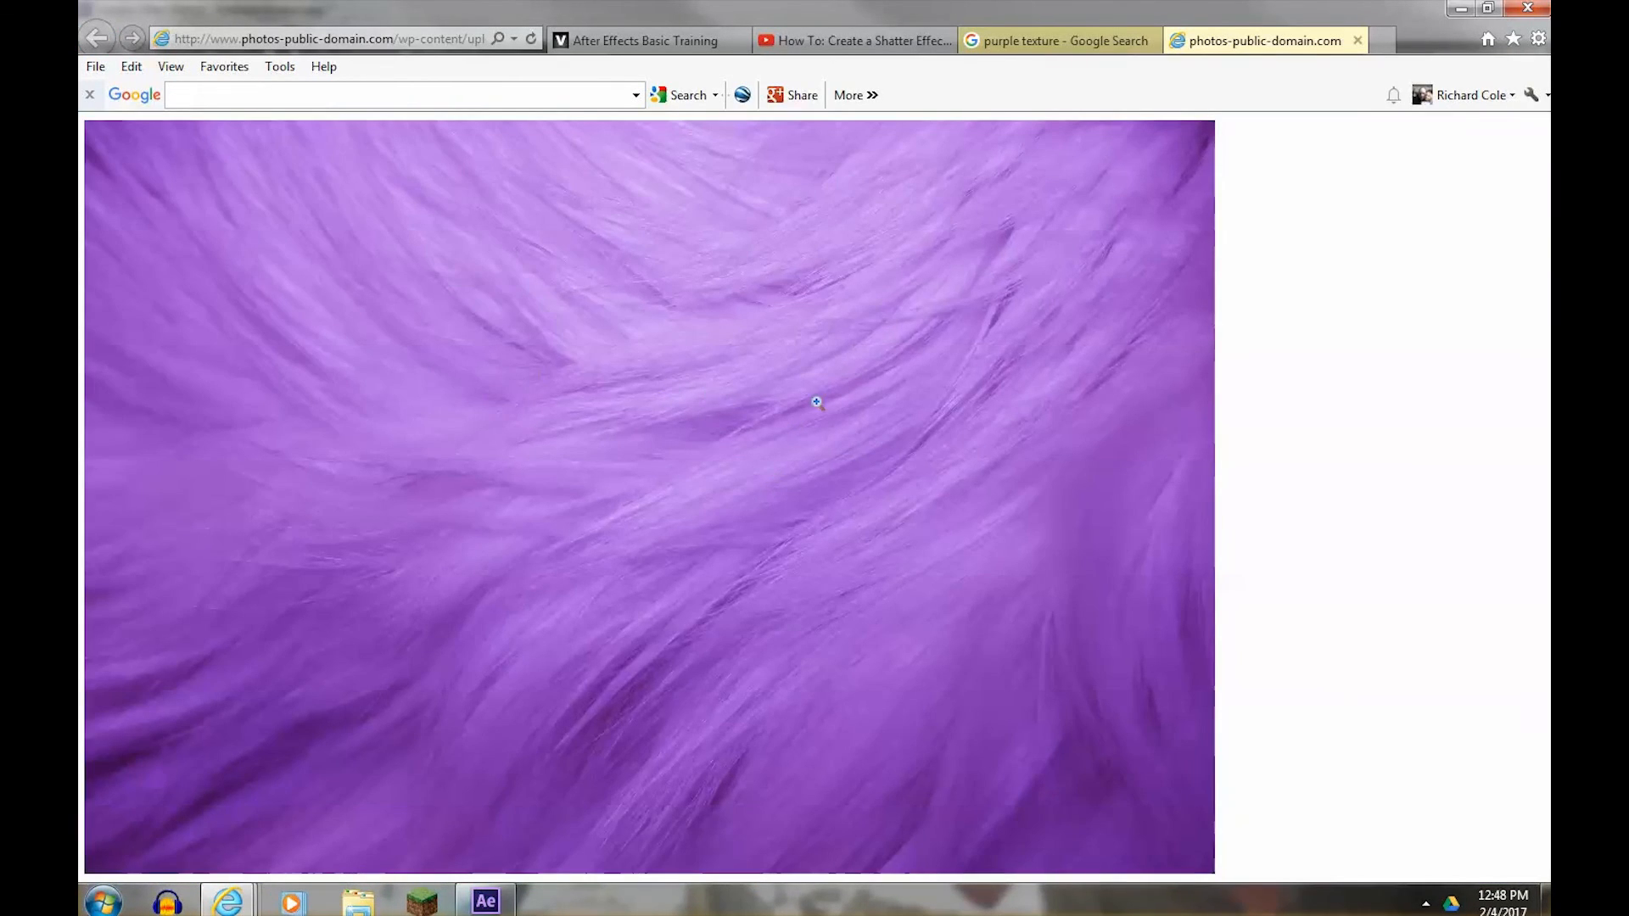
- Save the picture as the JPEG purple-fur-texture in the Lesson 4 folder of AE Lessons on the Desktop
{"action": "right_click", "coordinate": [583, 347]}
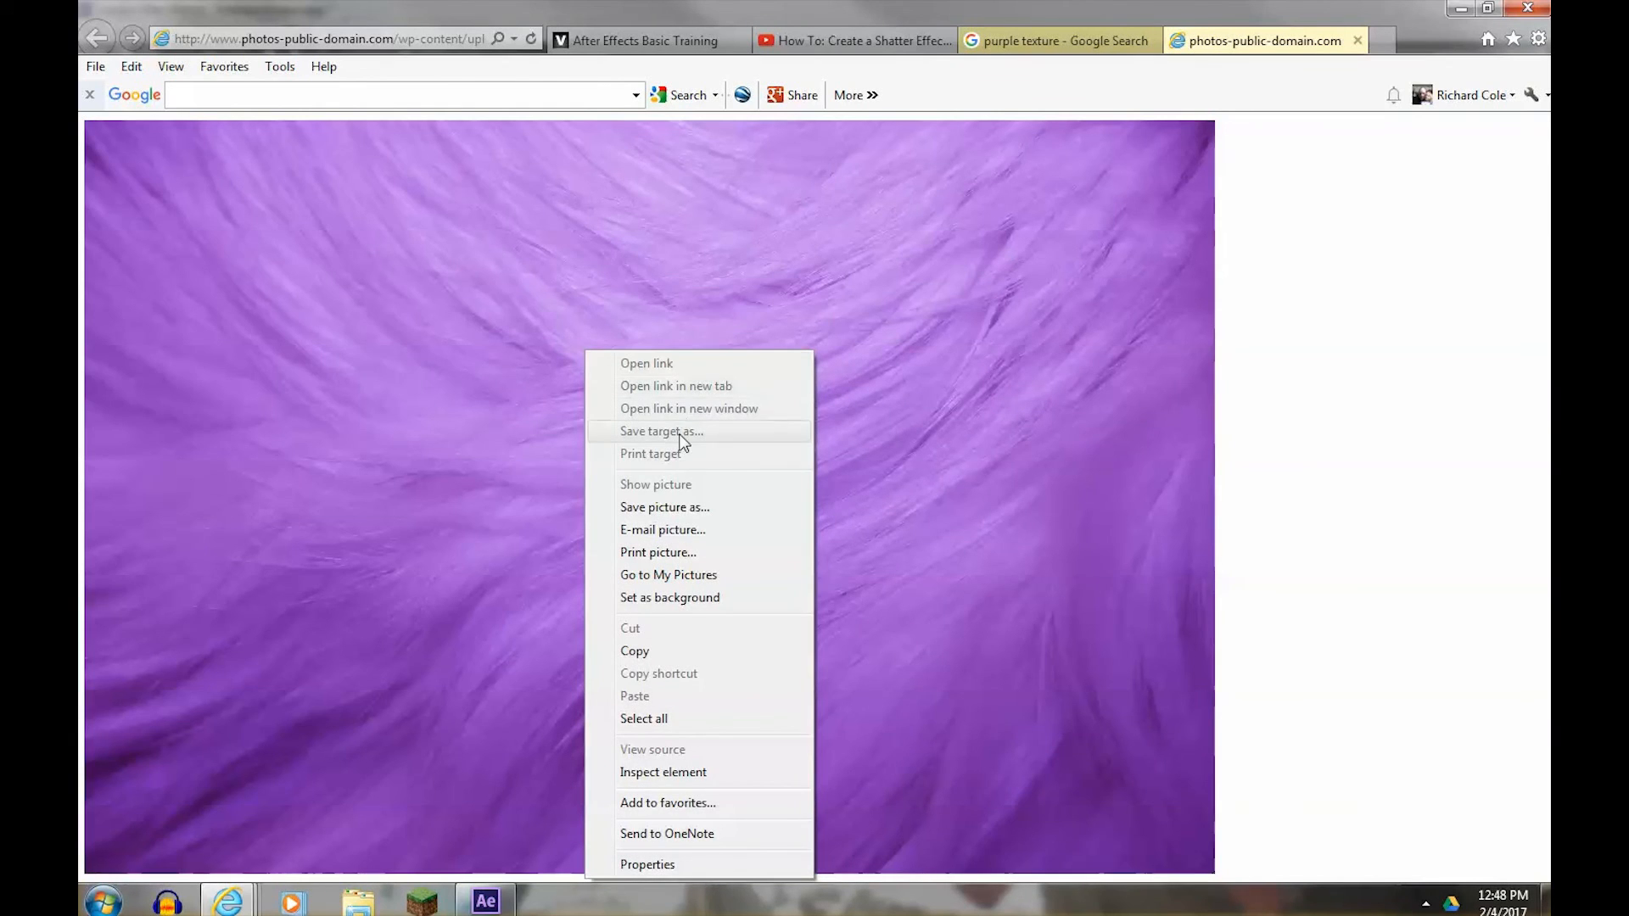
{"action": "left_click", "coordinate": [659, 508]}
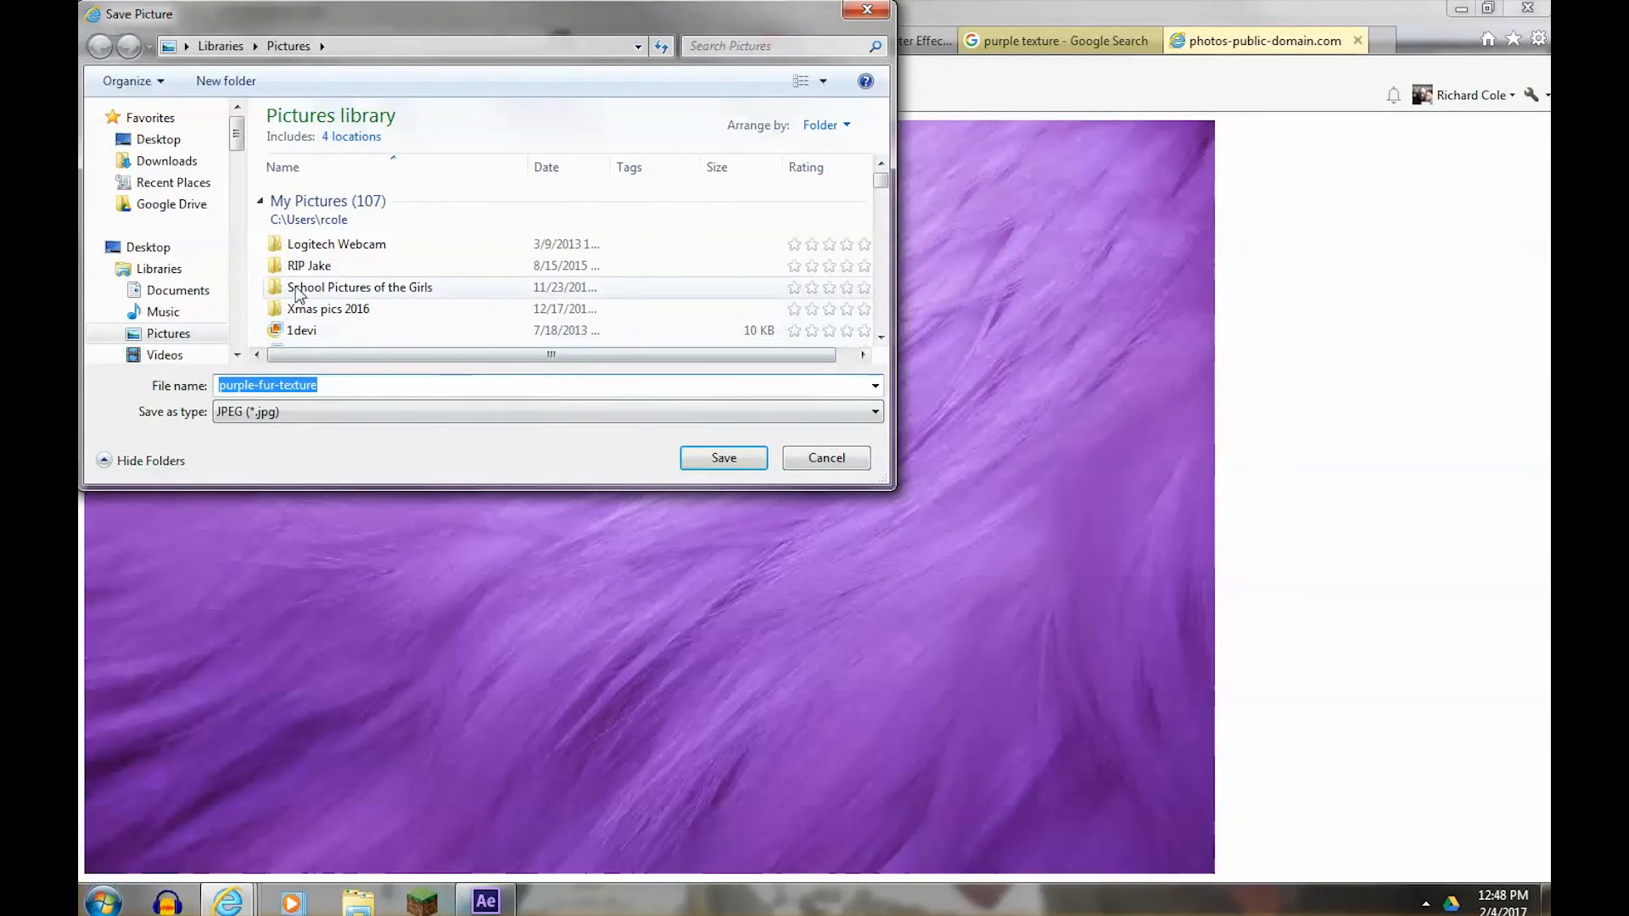
{"action": "left_click", "coordinate": [159, 139]}
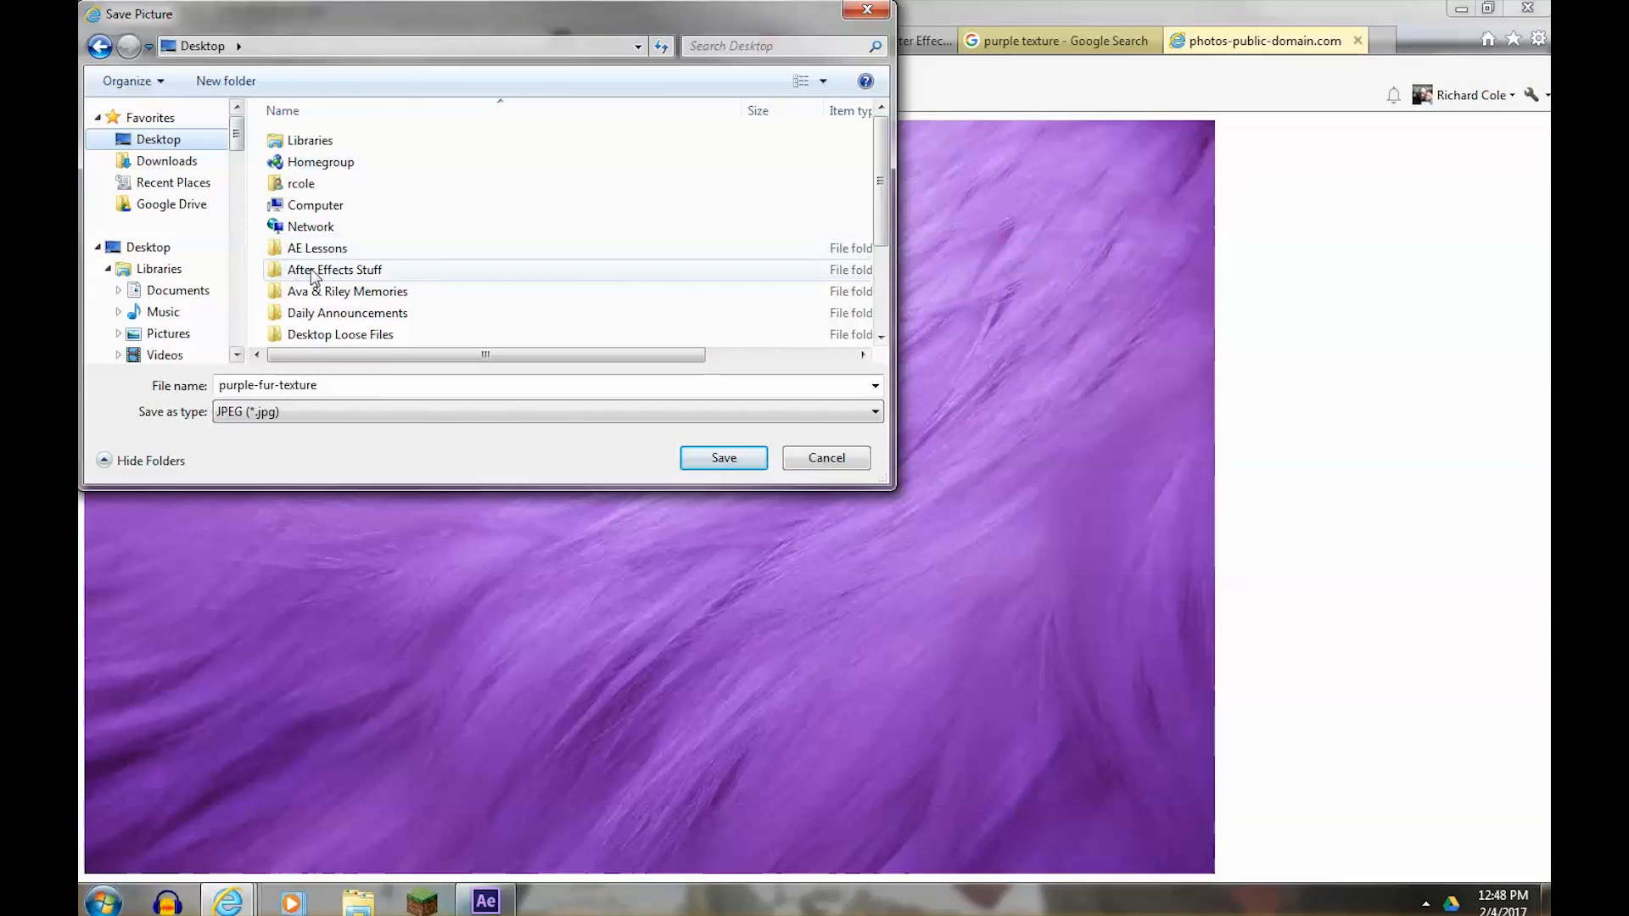
{"action": "double_click", "coordinate": [316, 248]}
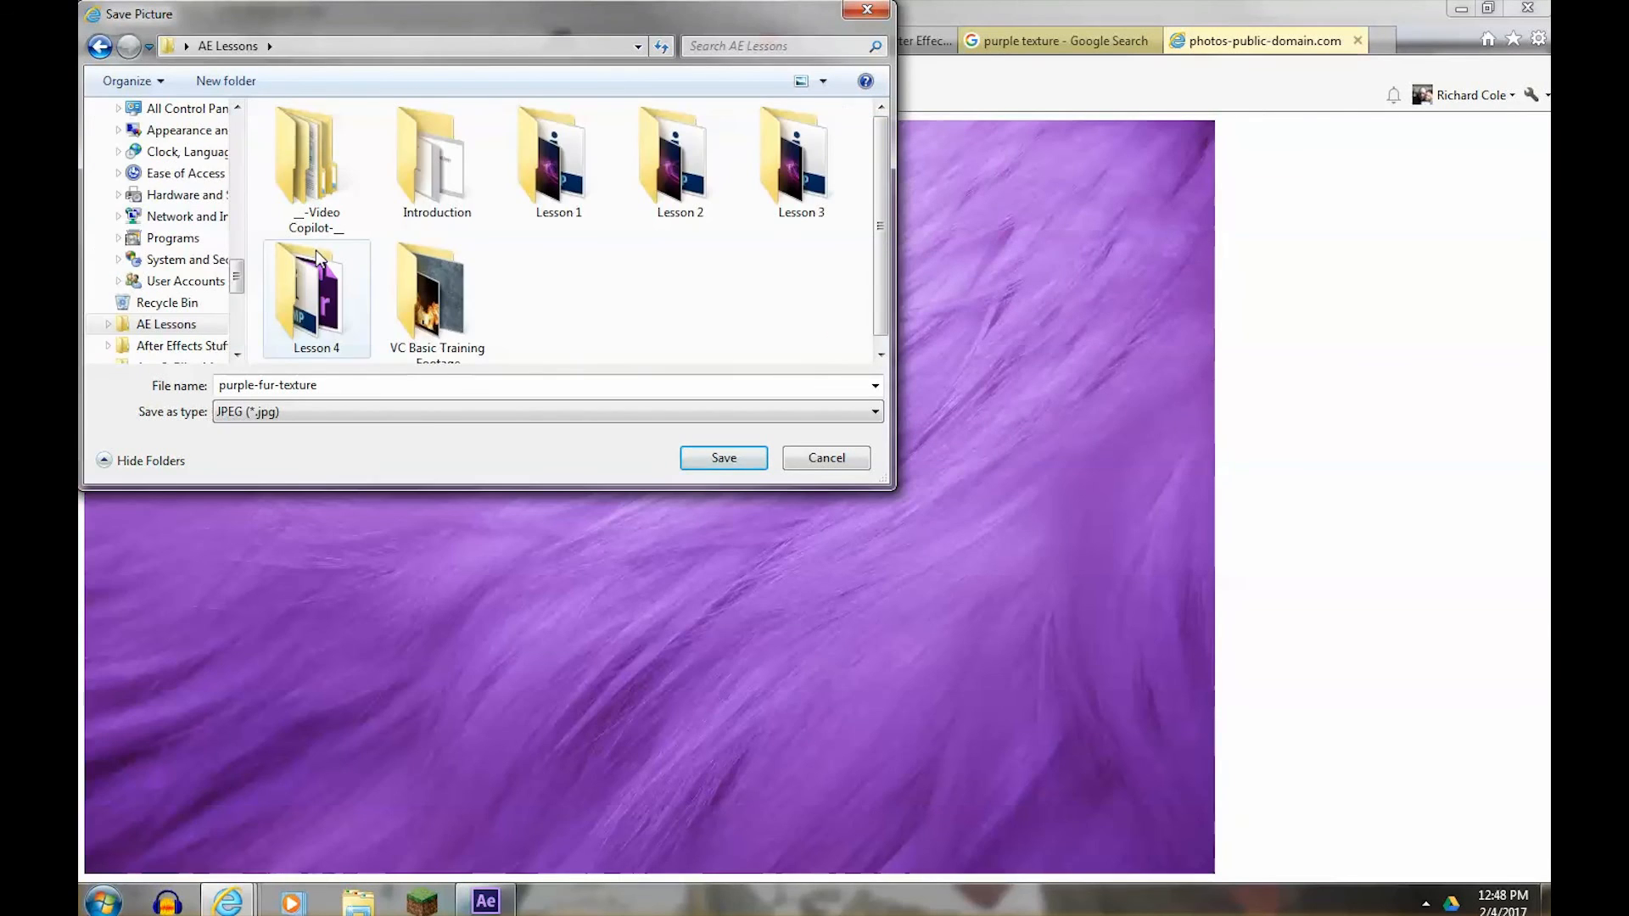
{"action": "double_click", "coordinate": [331, 322]}
{"action": "left_click", "coordinate": [342, 388]}
{"action": "left_click", "coordinate": [341, 387]}
{"action": "left_click", "coordinate": [723, 457]}
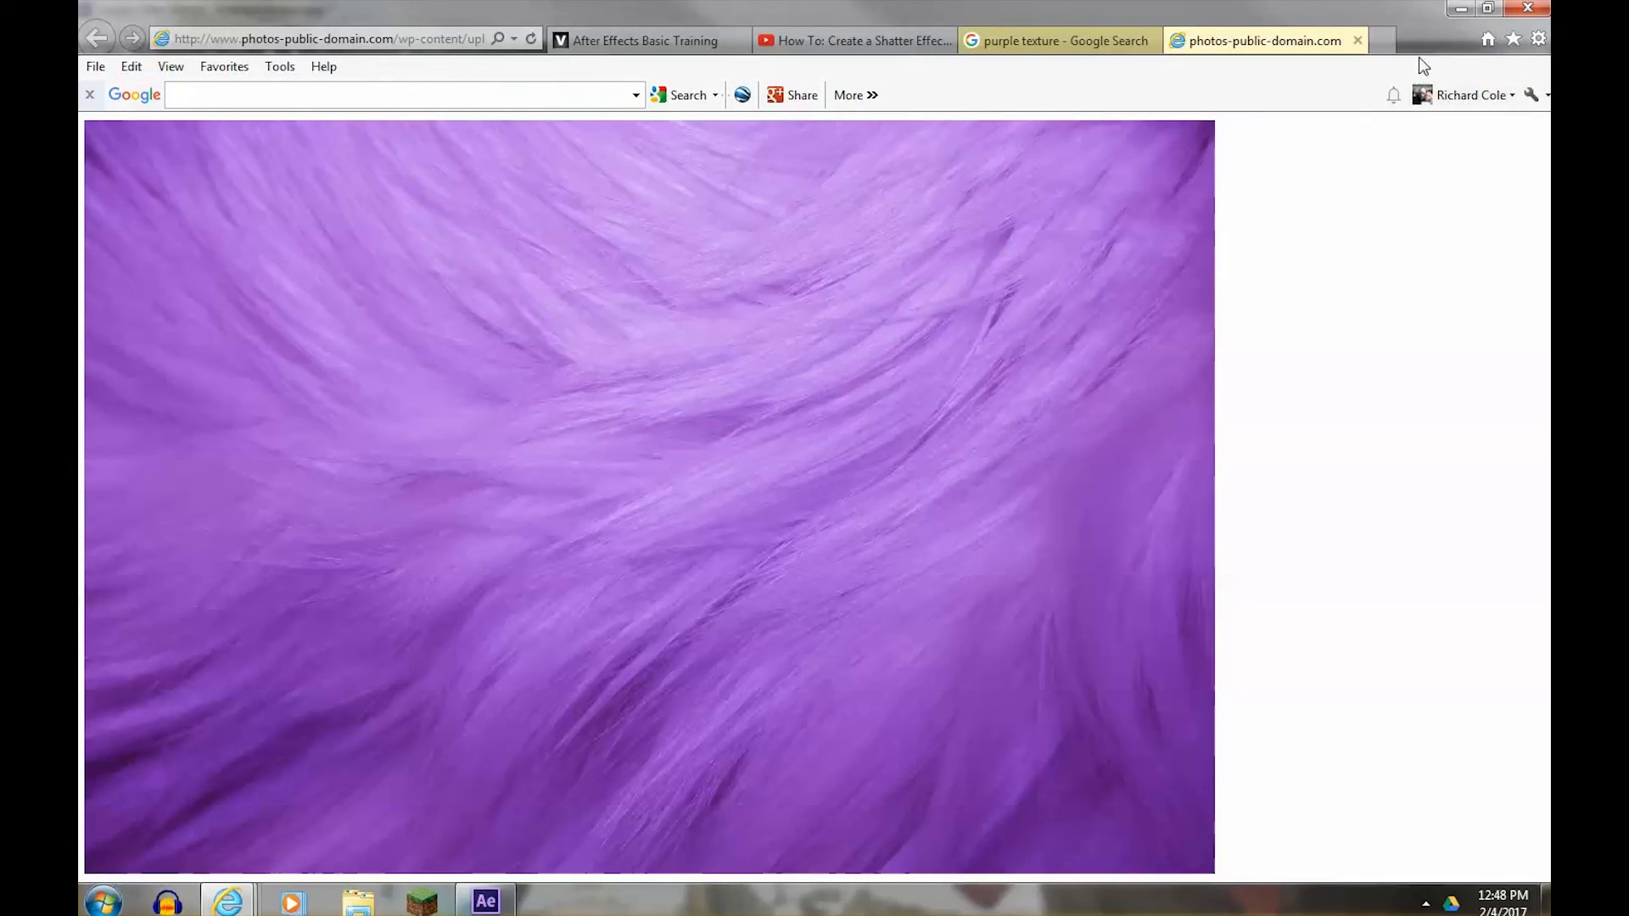
- Switch back to After Effects and open the dialog for importing a file into the project
{"action": "left_click", "coordinate": [1460, 10]}
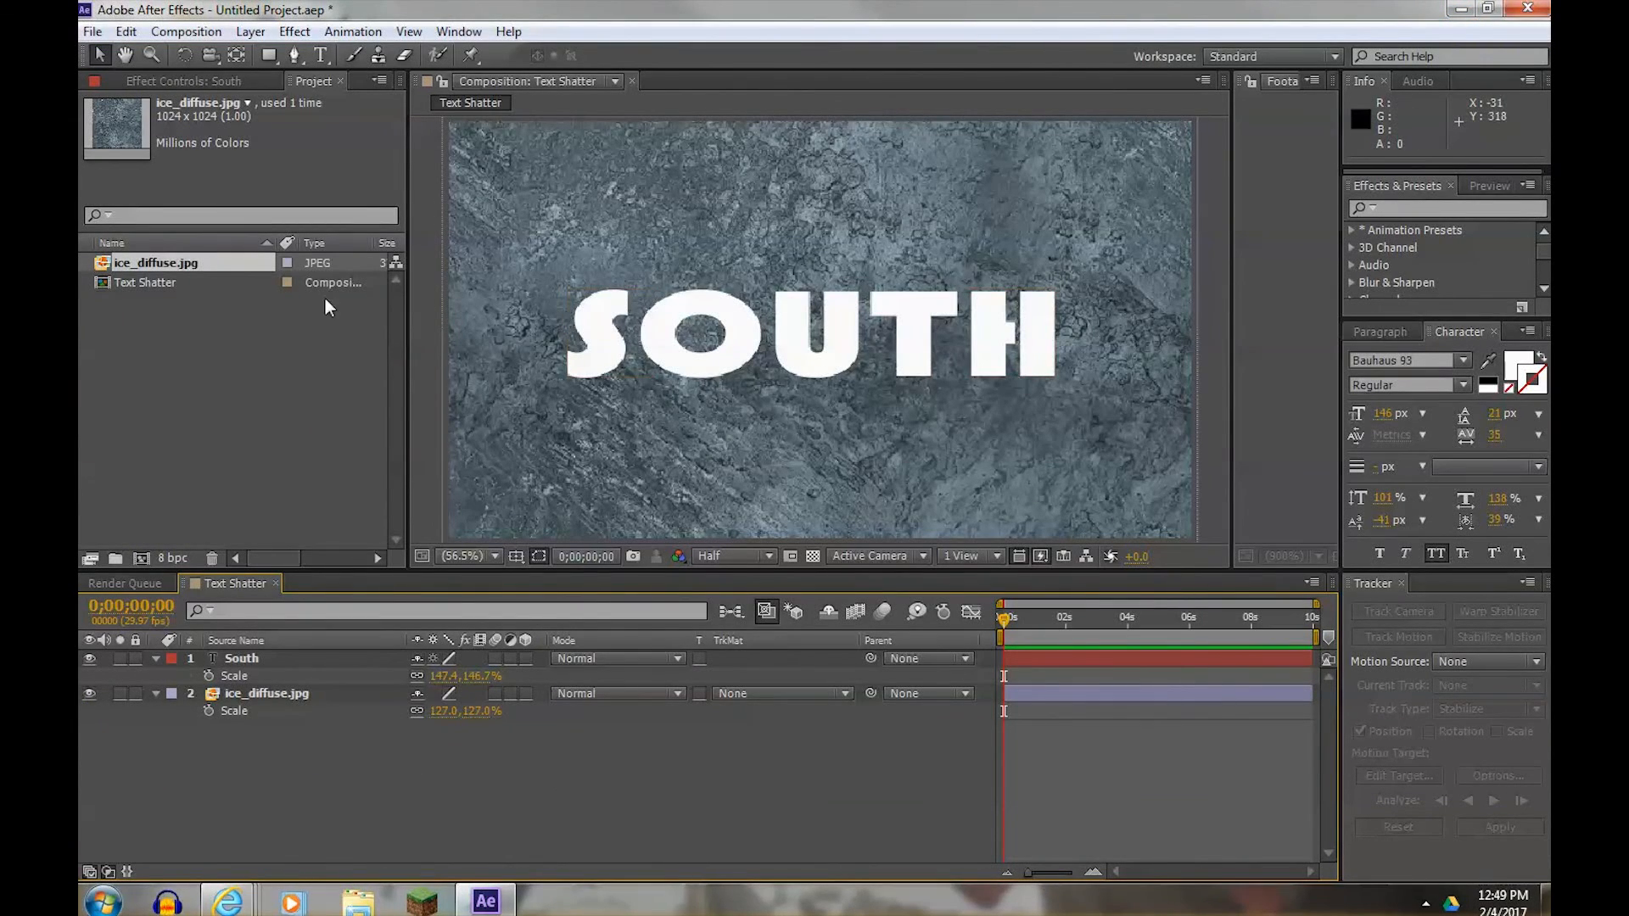
{"action": "double_click", "coordinate": [186, 356]}
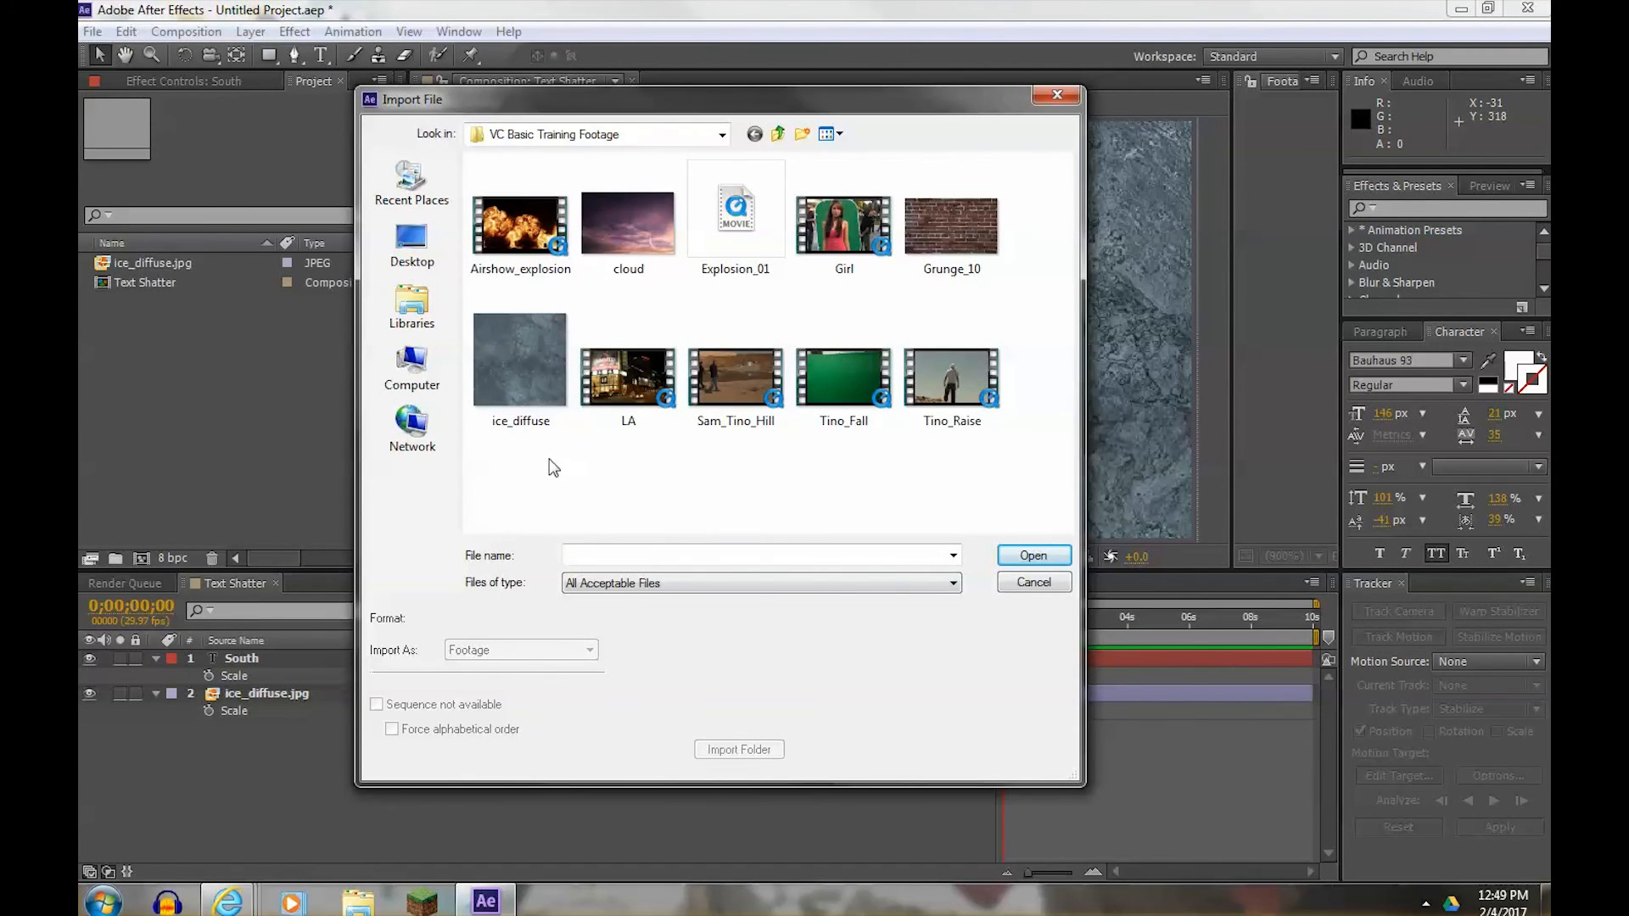
- Return to Internet Explorer and check which folder purple-fur-texture was saved in, without replacing the existing file
{"action": "mouse_move", "coordinate": [228, 901]}
{"action": "left_click", "coordinate": [892, 781]}
{"action": "right_click", "coordinate": [710, 402]}
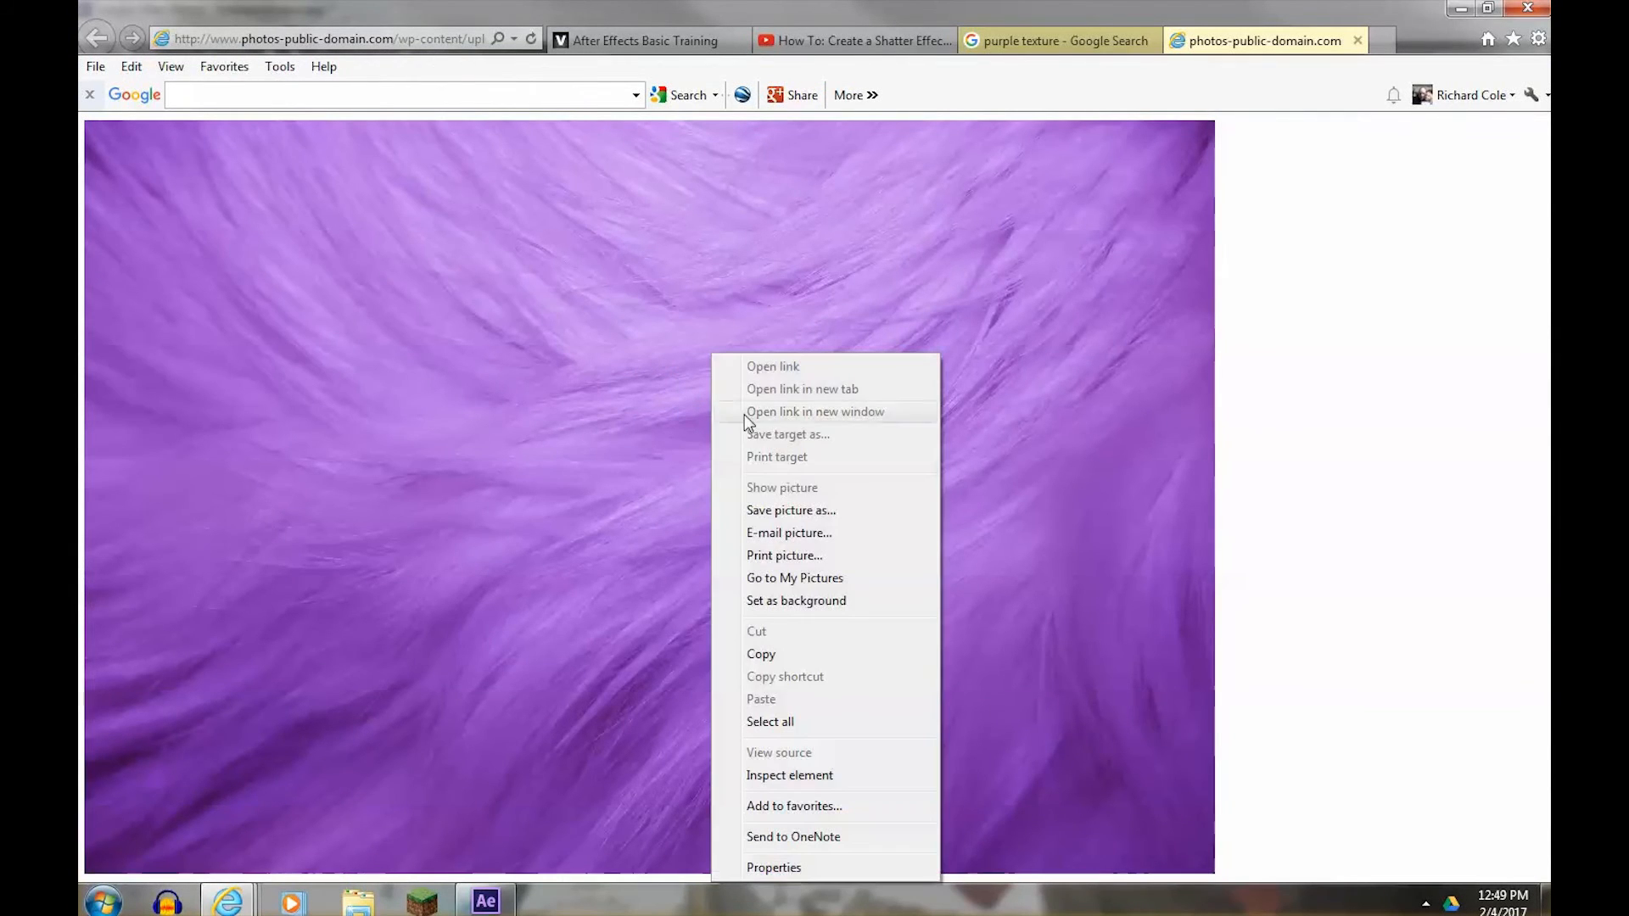
{"action": "left_click", "coordinate": [785, 509]}
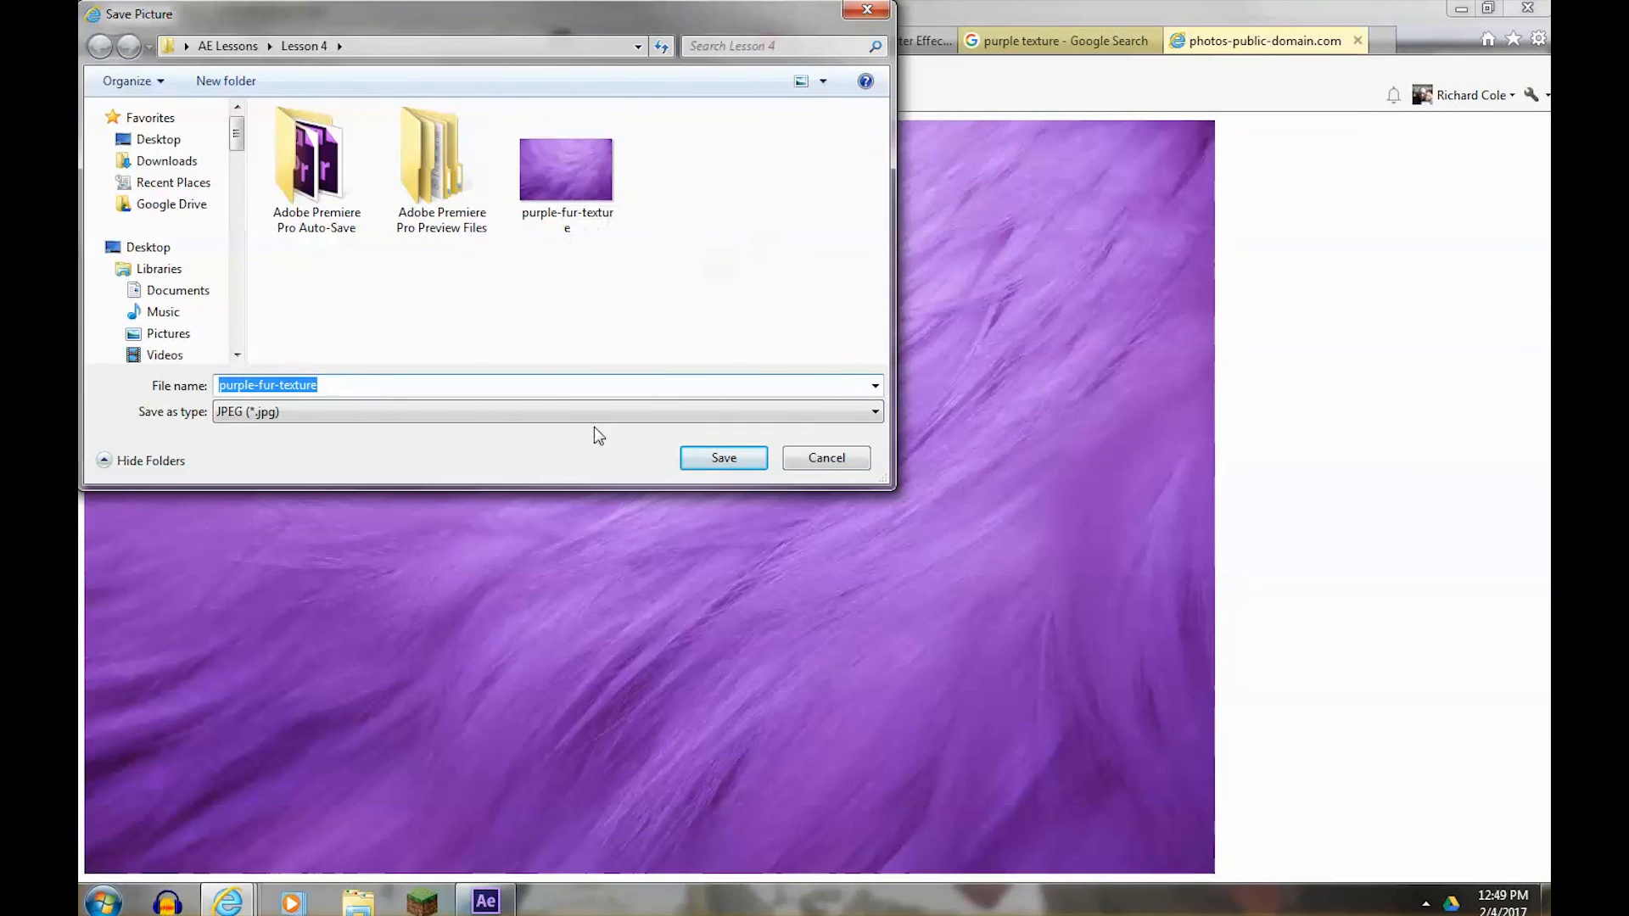
{"action": "left_click", "coordinate": [748, 466]}
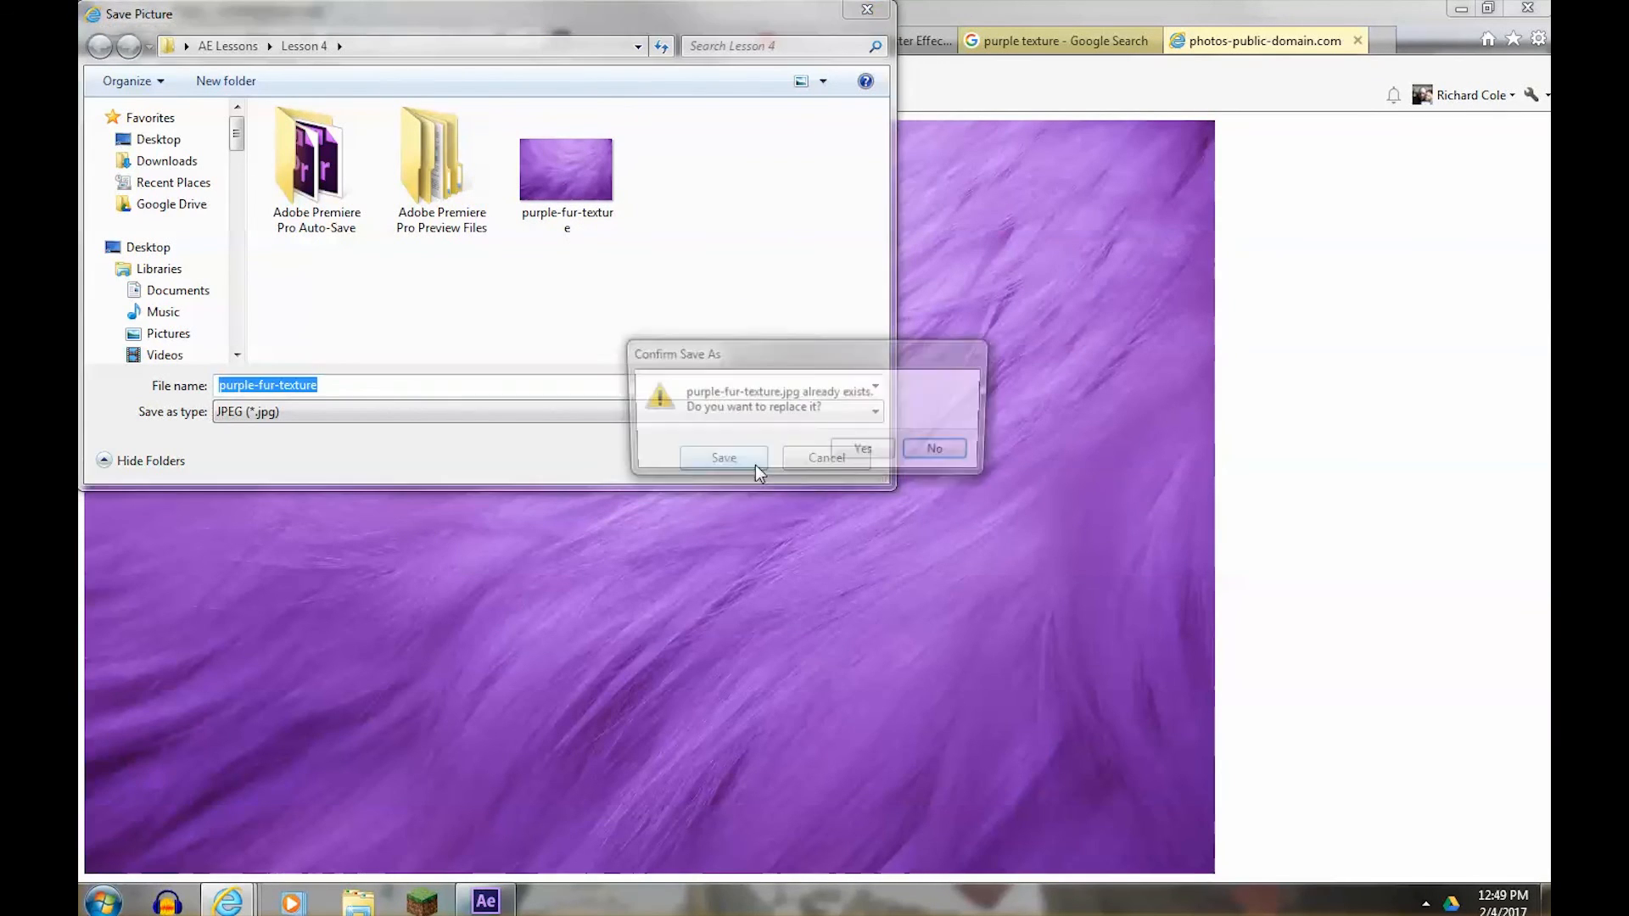
{"action": "left_click", "coordinate": [937, 452]}
{"action": "left_click", "coordinate": [827, 459]}
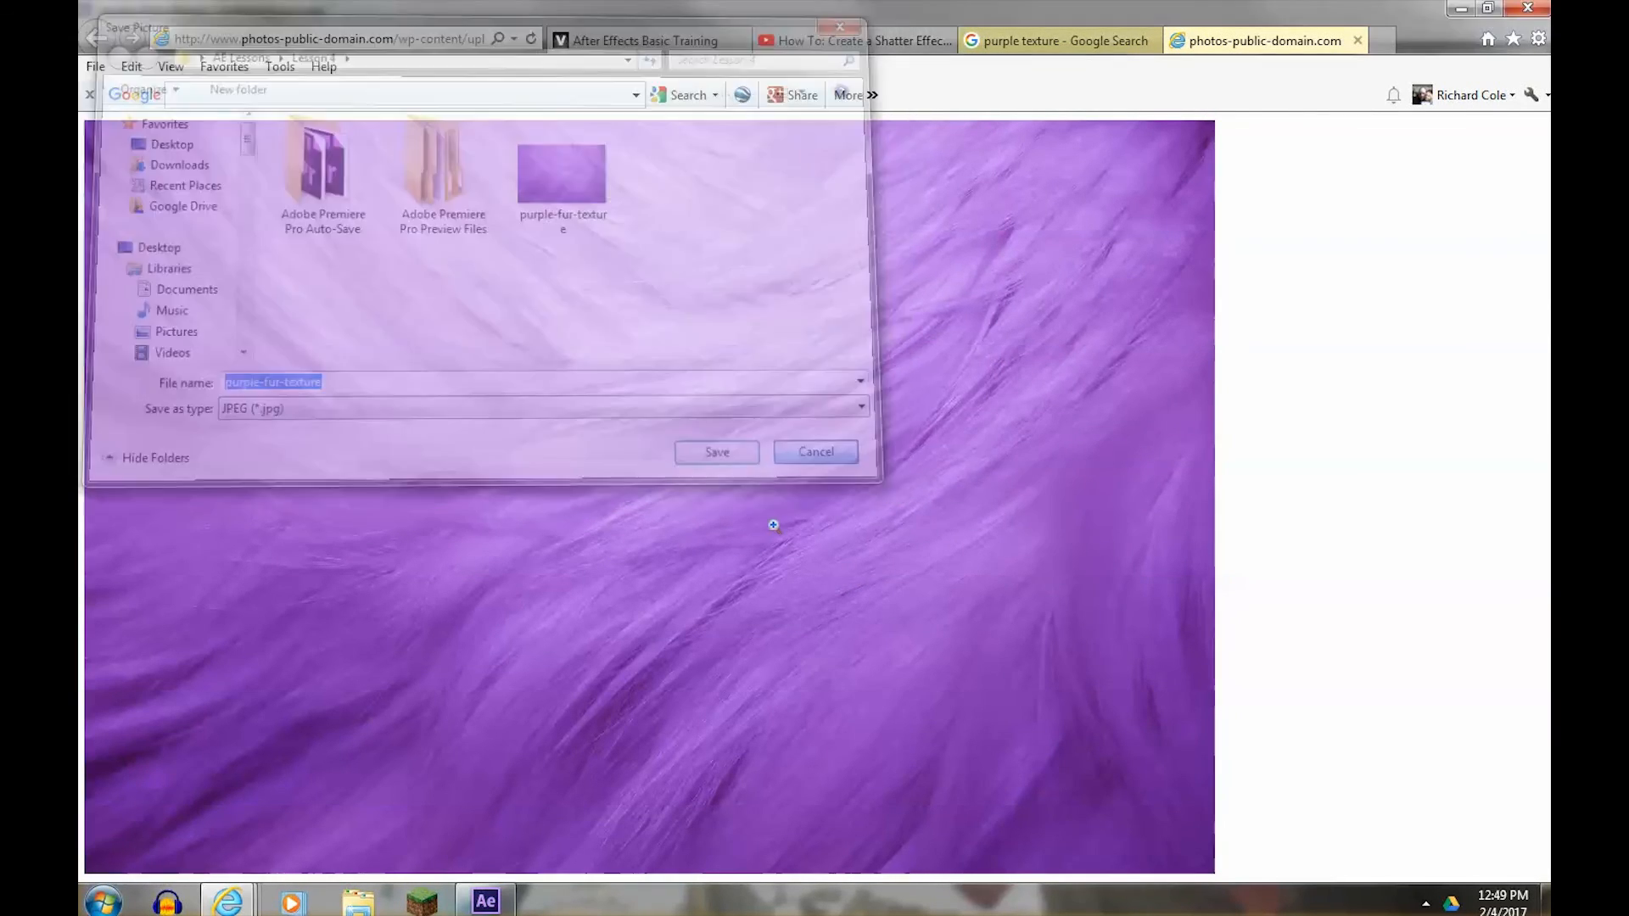
- Switch to After Effects and import purple-fur-texture from the Lesson 4 folder of AE Lessons as footage
{"action": "left_click", "coordinate": [485, 901]}
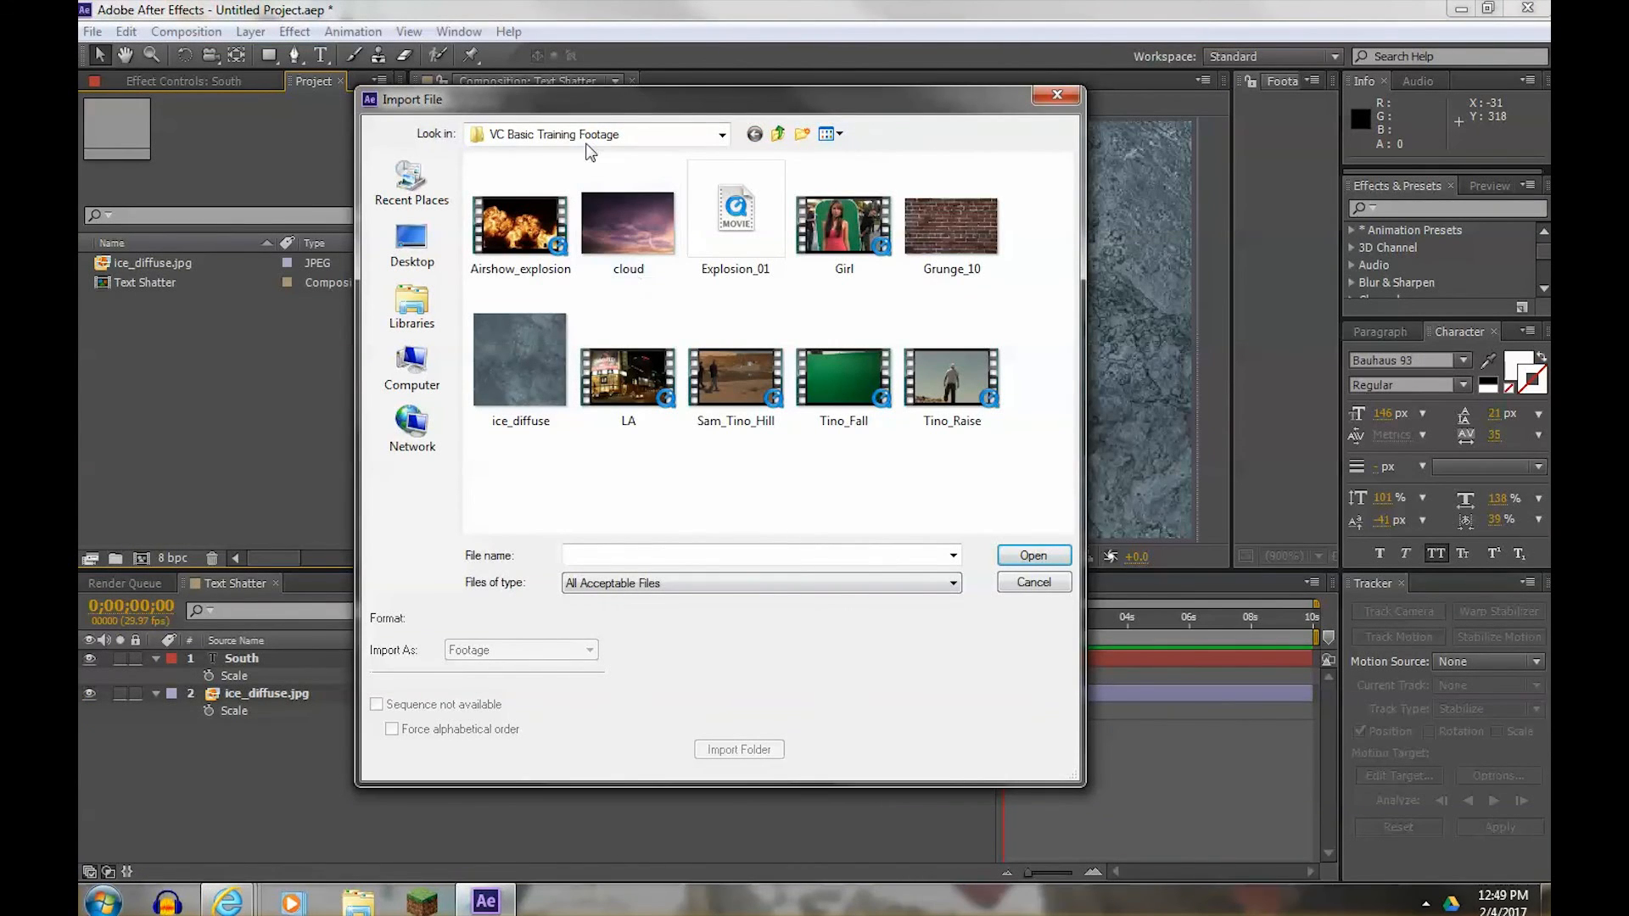
{"action": "left_click", "coordinate": [779, 135]}
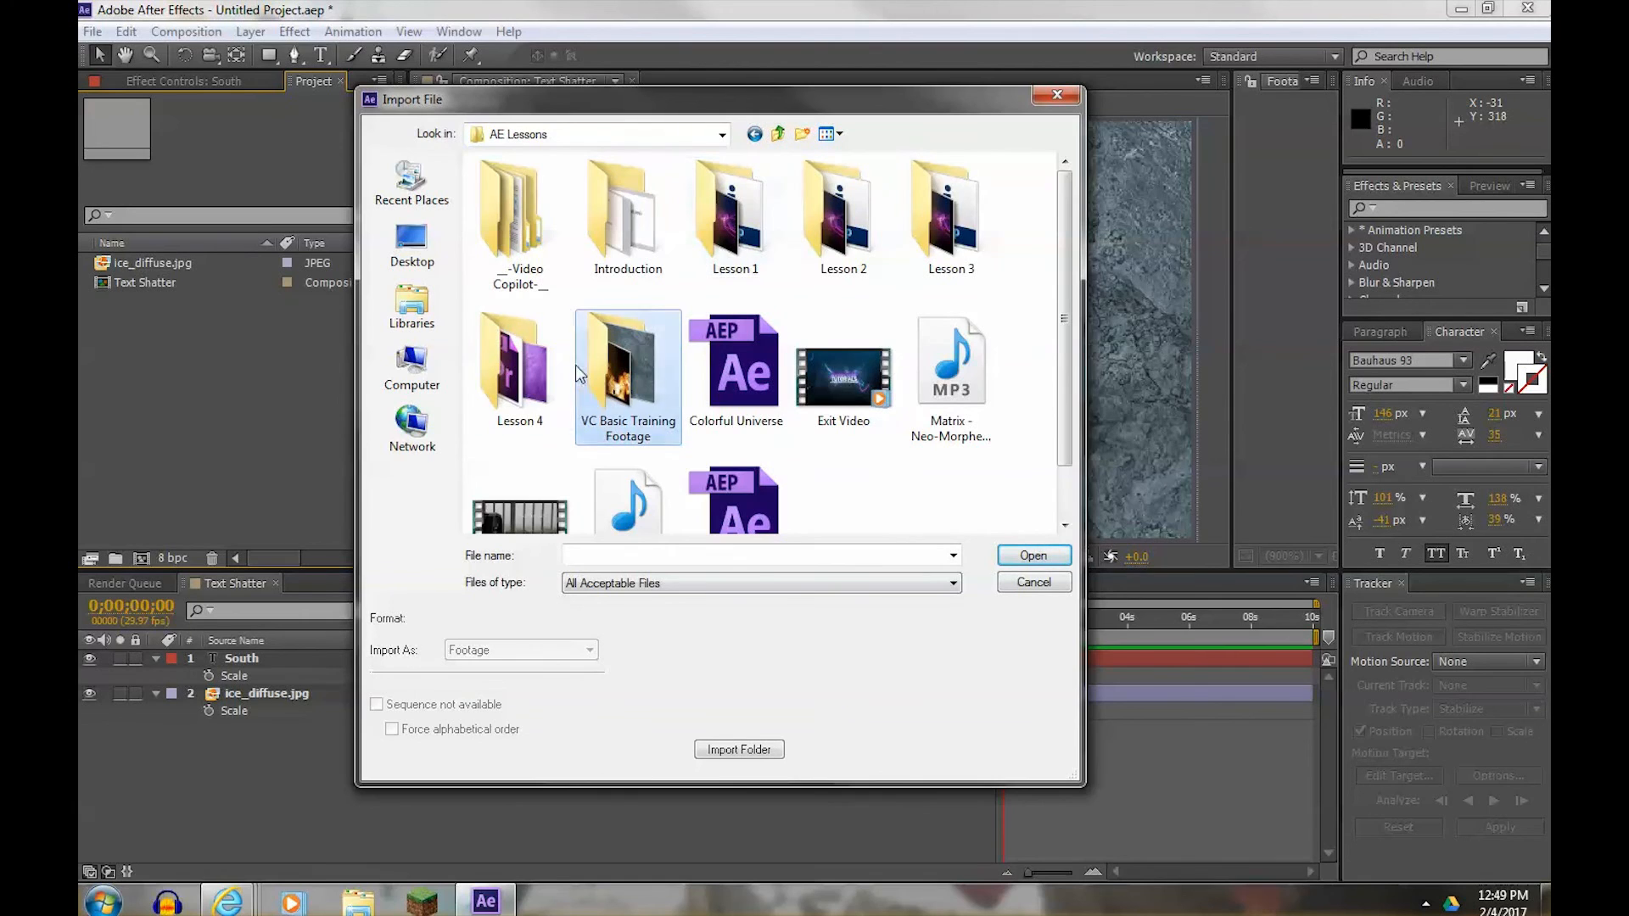
{"action": "double_click", "coordinate": [513, 373]}
{"action": "left_click", "coordinate": [854, 372]}
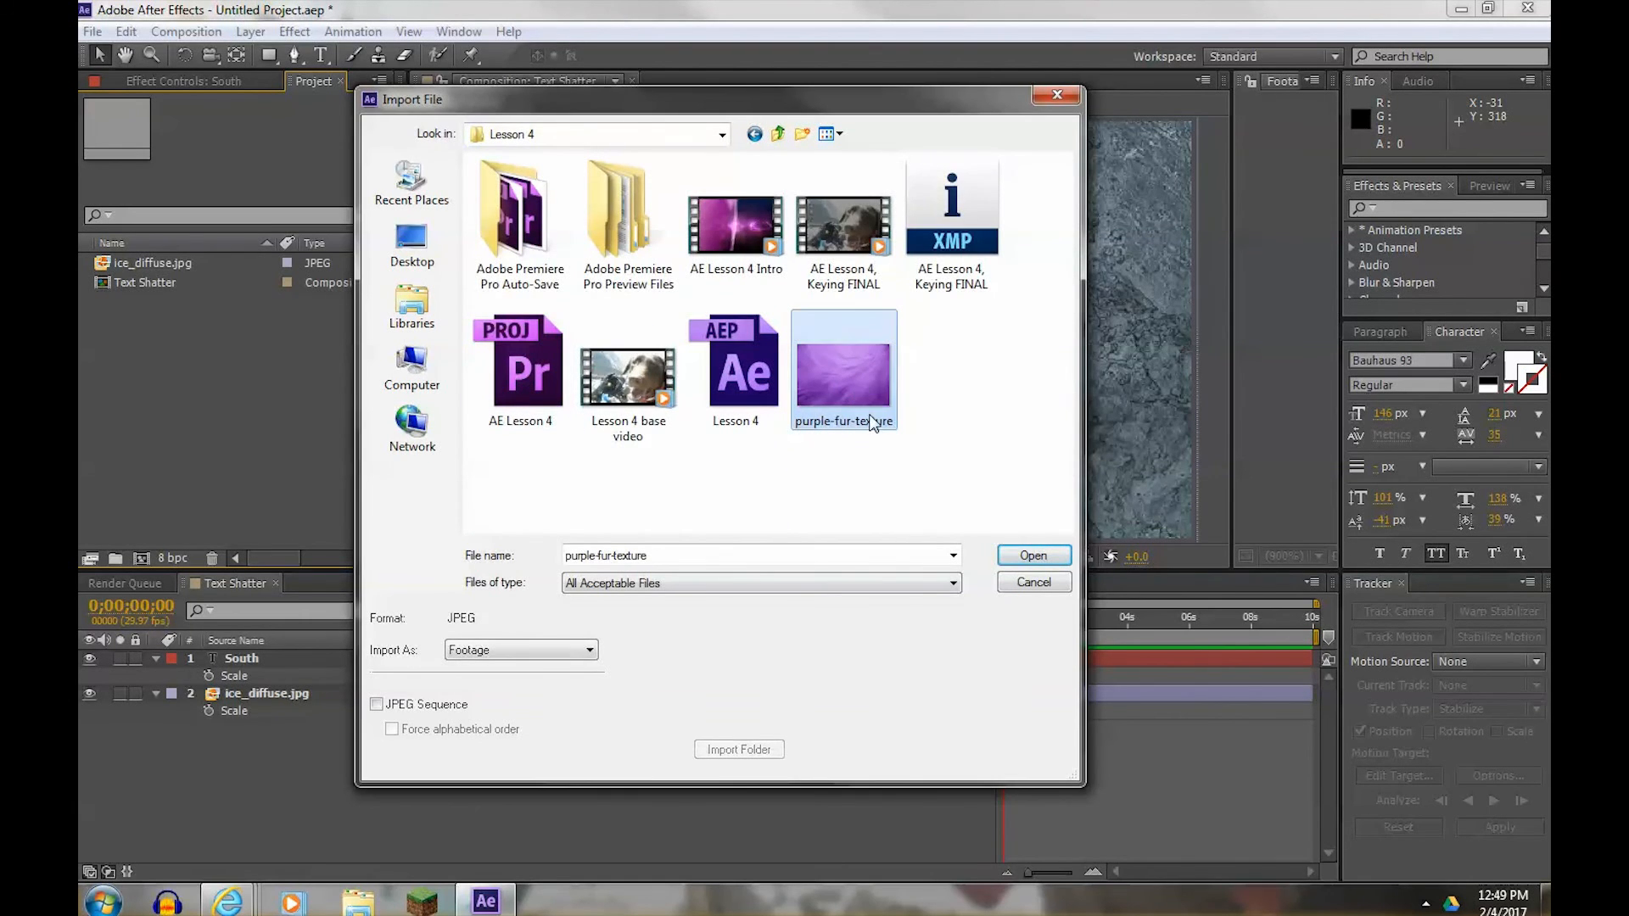
{"action": "left_click", "coordinate": [1034, 554]}
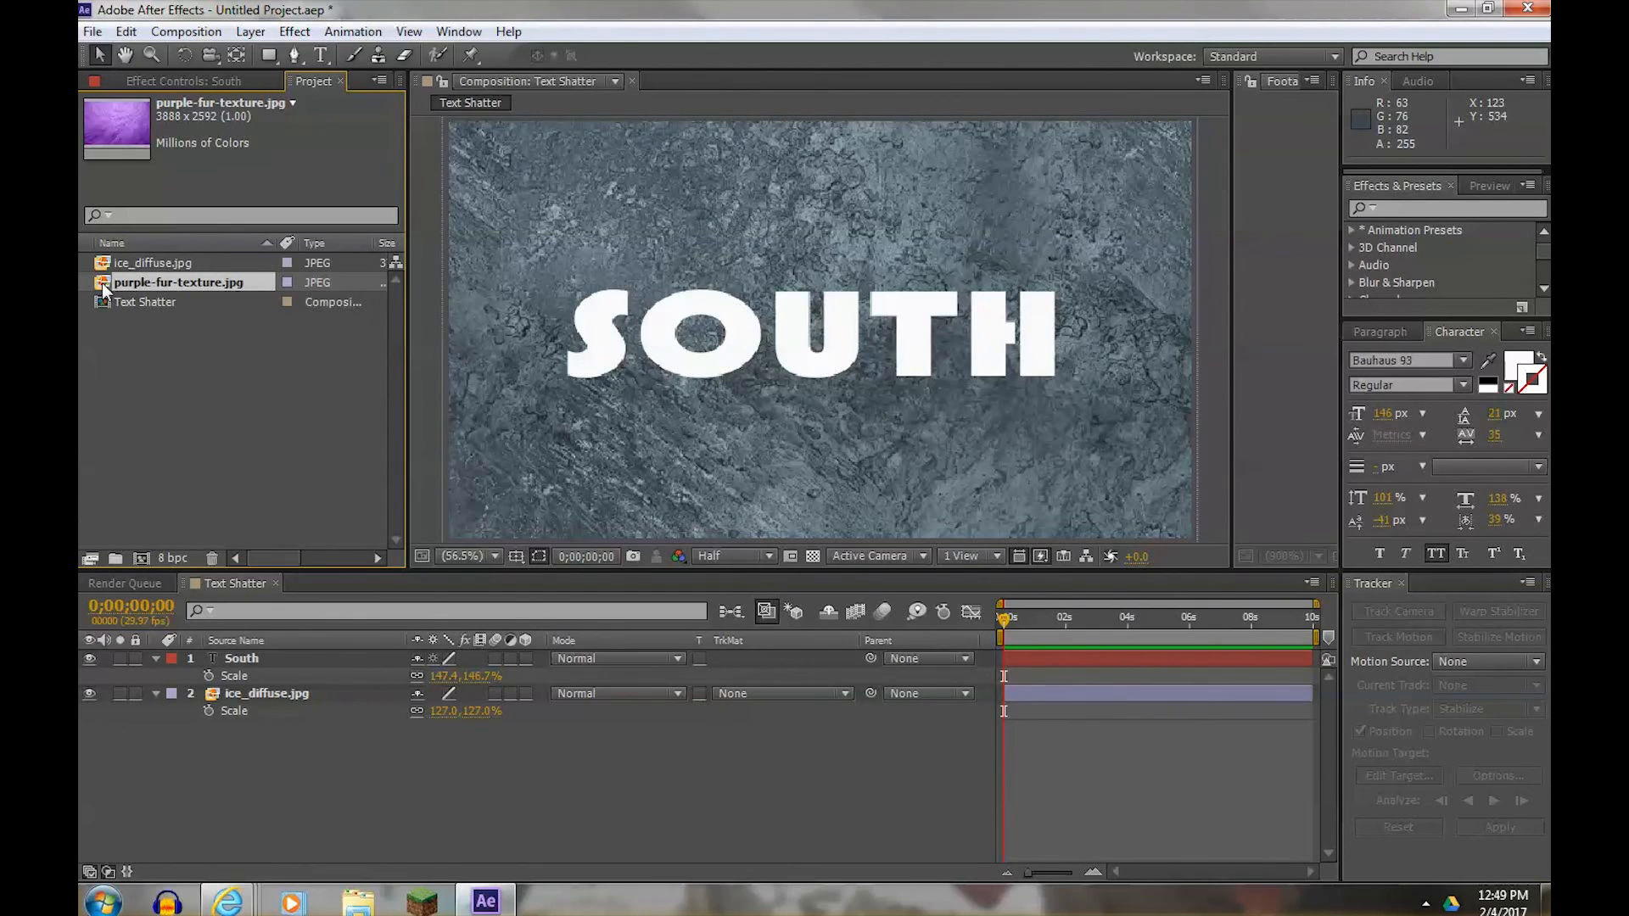
- Place purple-fur-texture.jpg directly below the South layer and set its track matte to Alpha Matte "South"
{"action": "left_click_drag", "start_coordinate": [102, 289], "coordinate": [252, 675]}
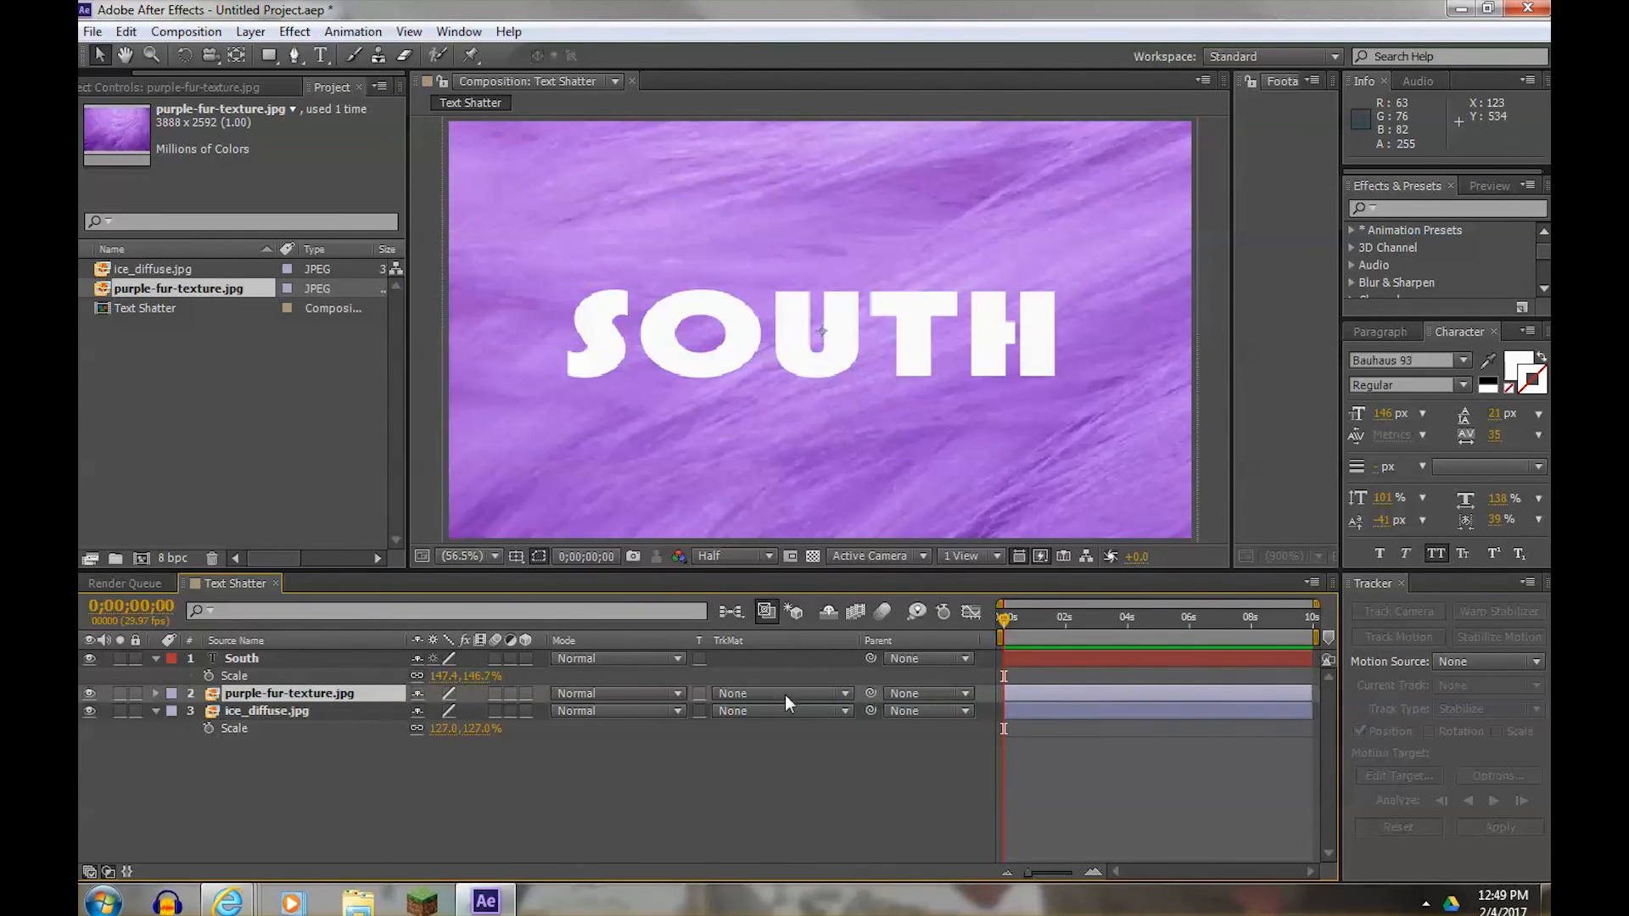
{"action": "left_click", "coordinate": [846, 694]}
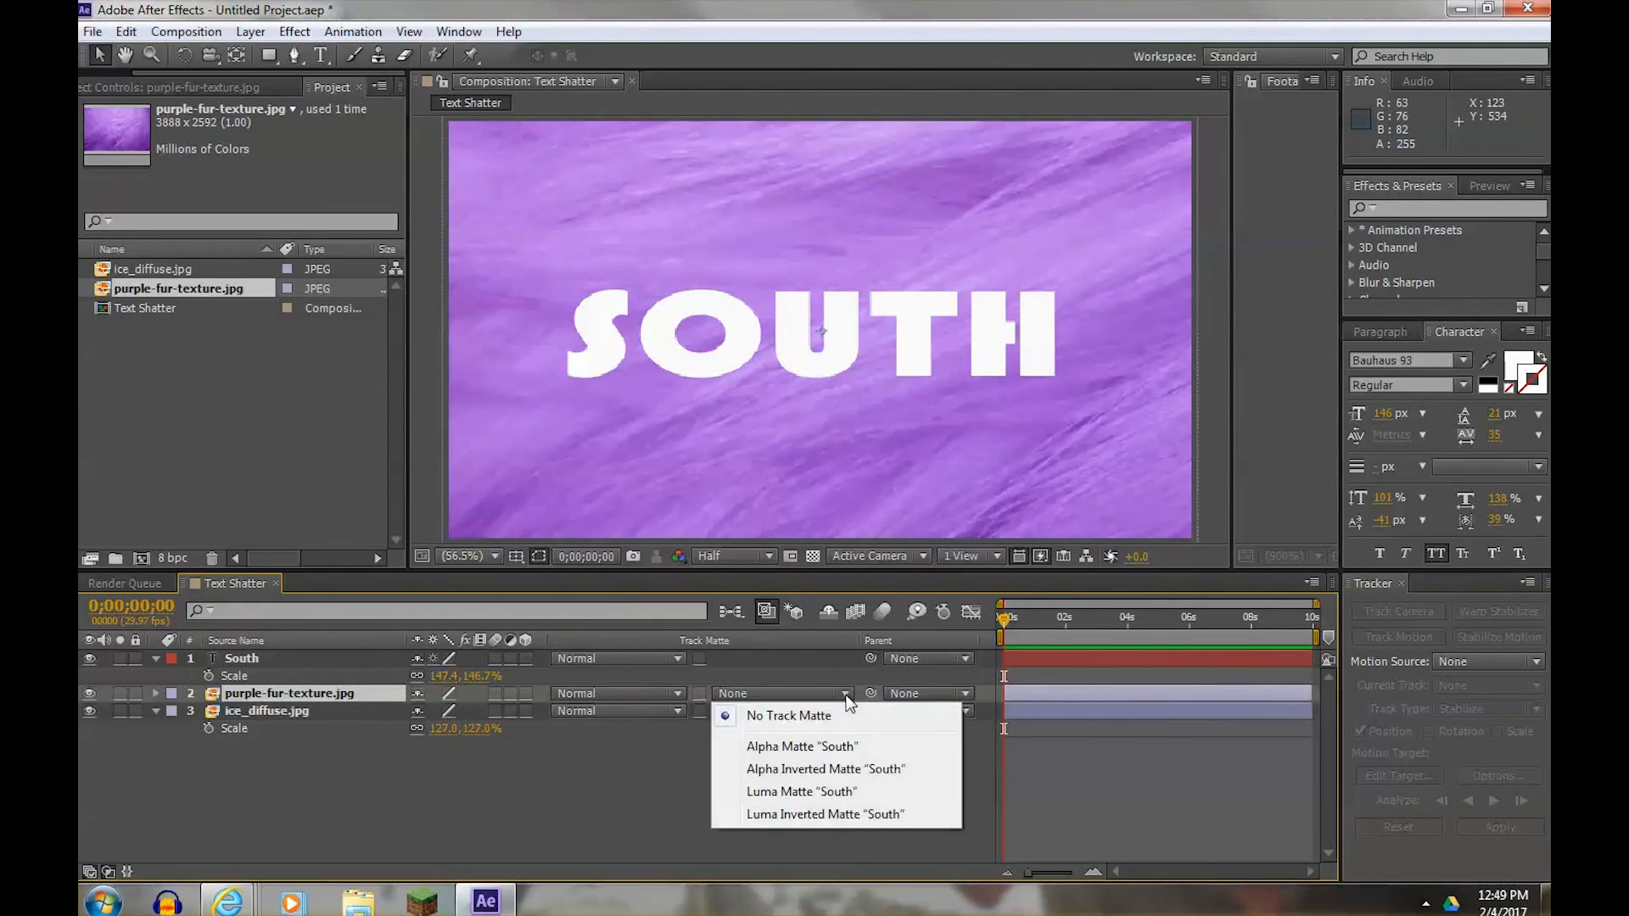
{"action": "left_click", "coordinate": [789, 748]}
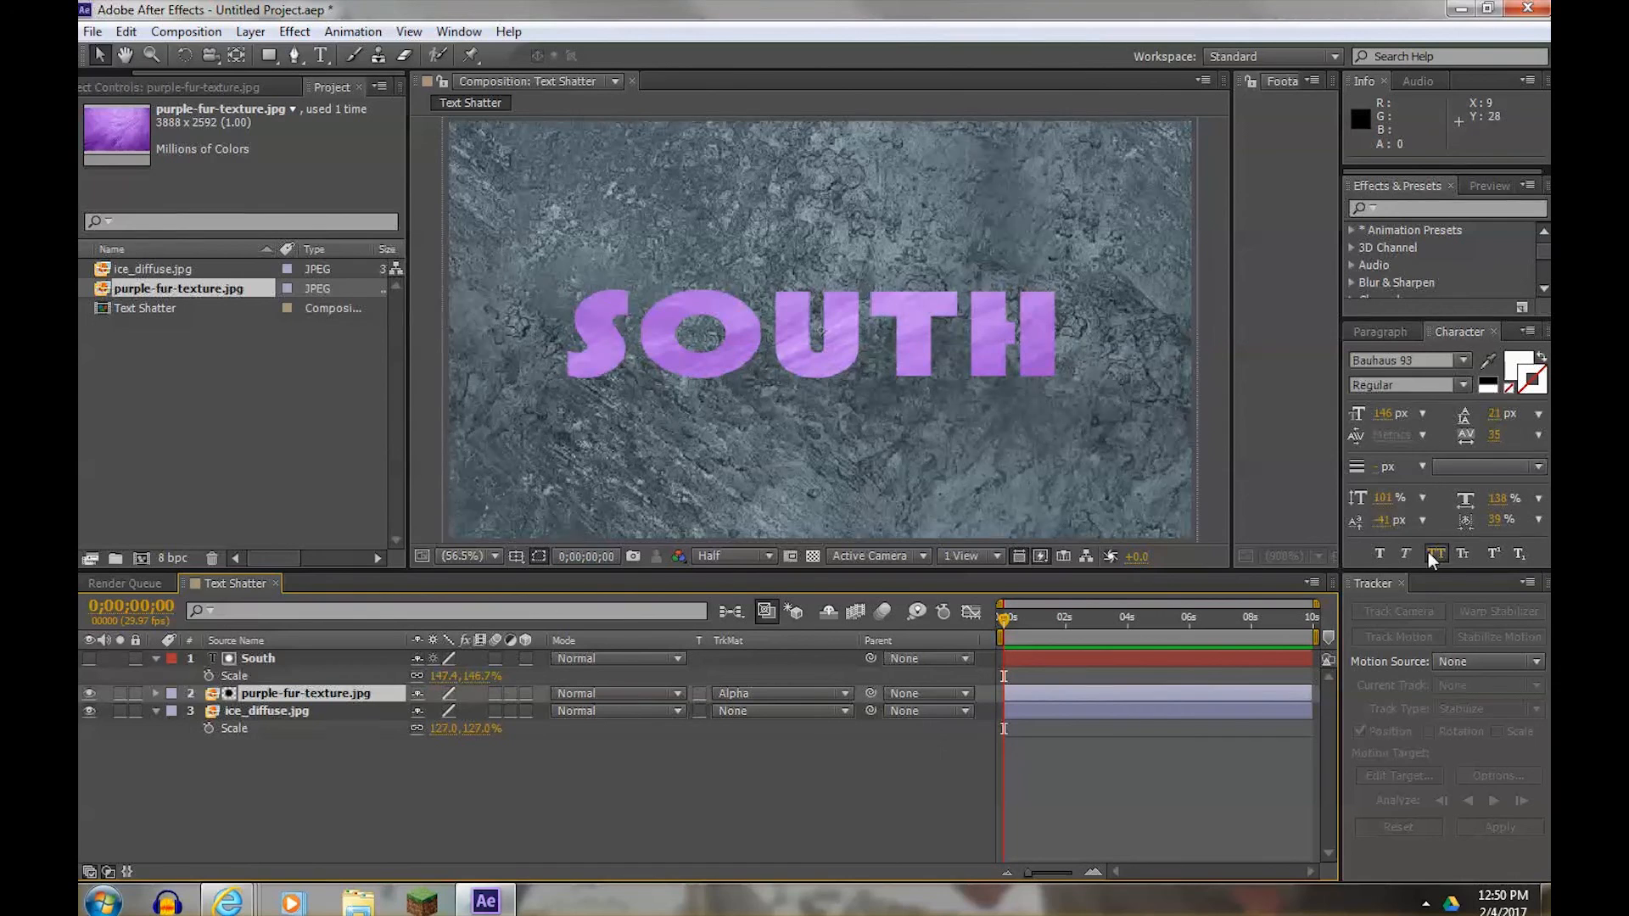
- Find the CC Pixel Polly effect with "CC pix", apply it to the South text layer and preview the shatter
{"action": "left_click", "coordinate": [1426, 209]}
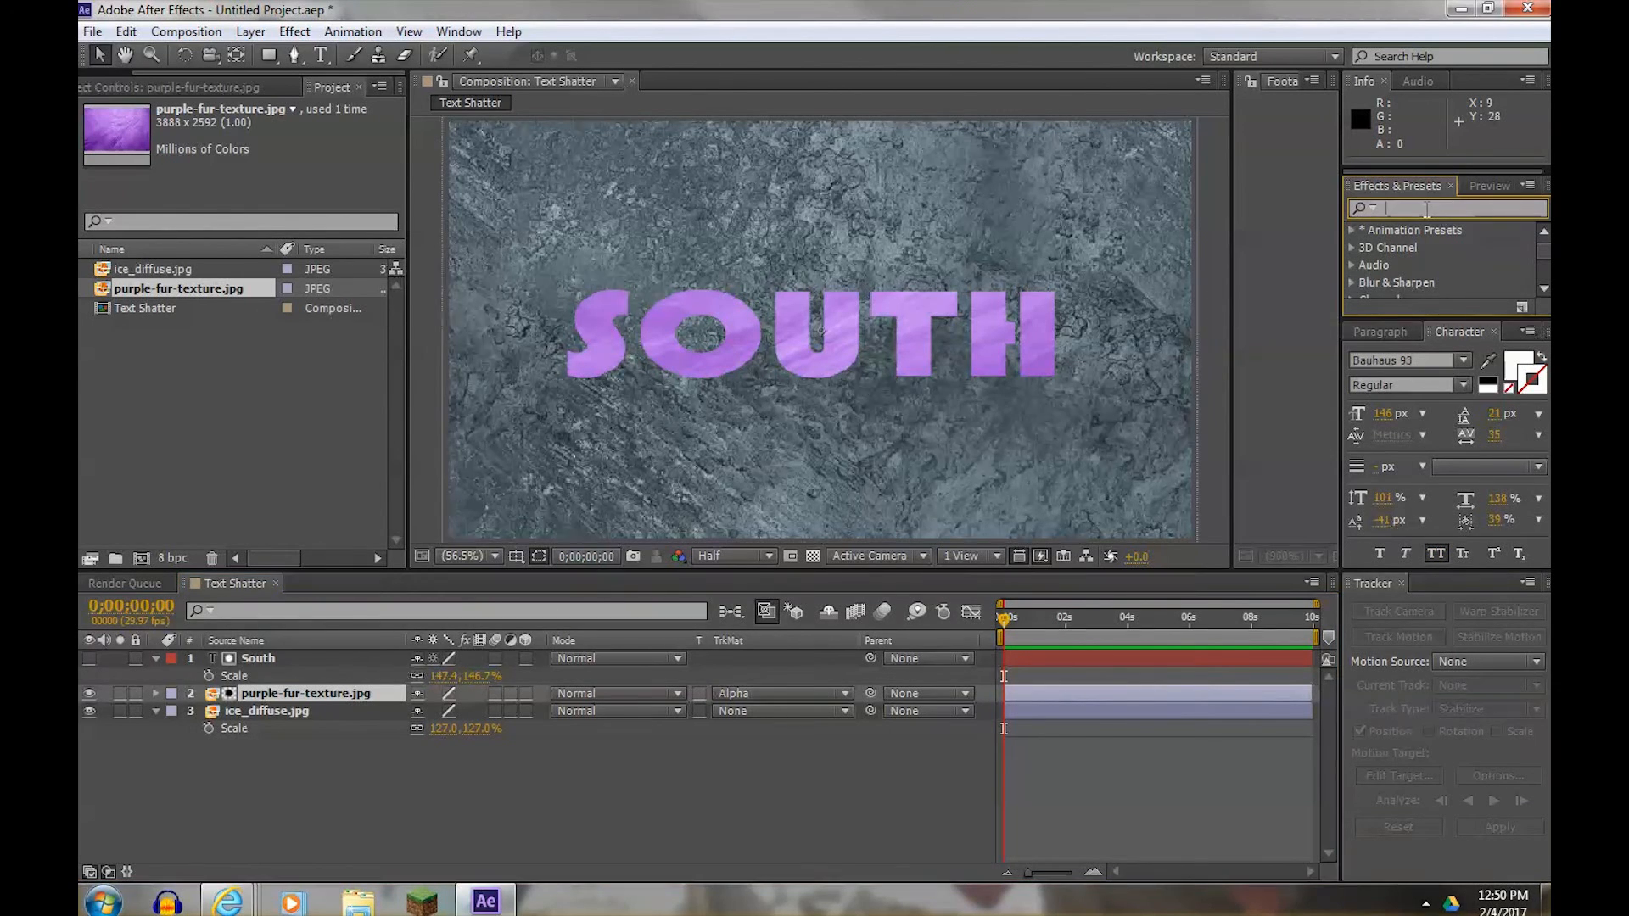
{"action": "type", "text": "CC"}
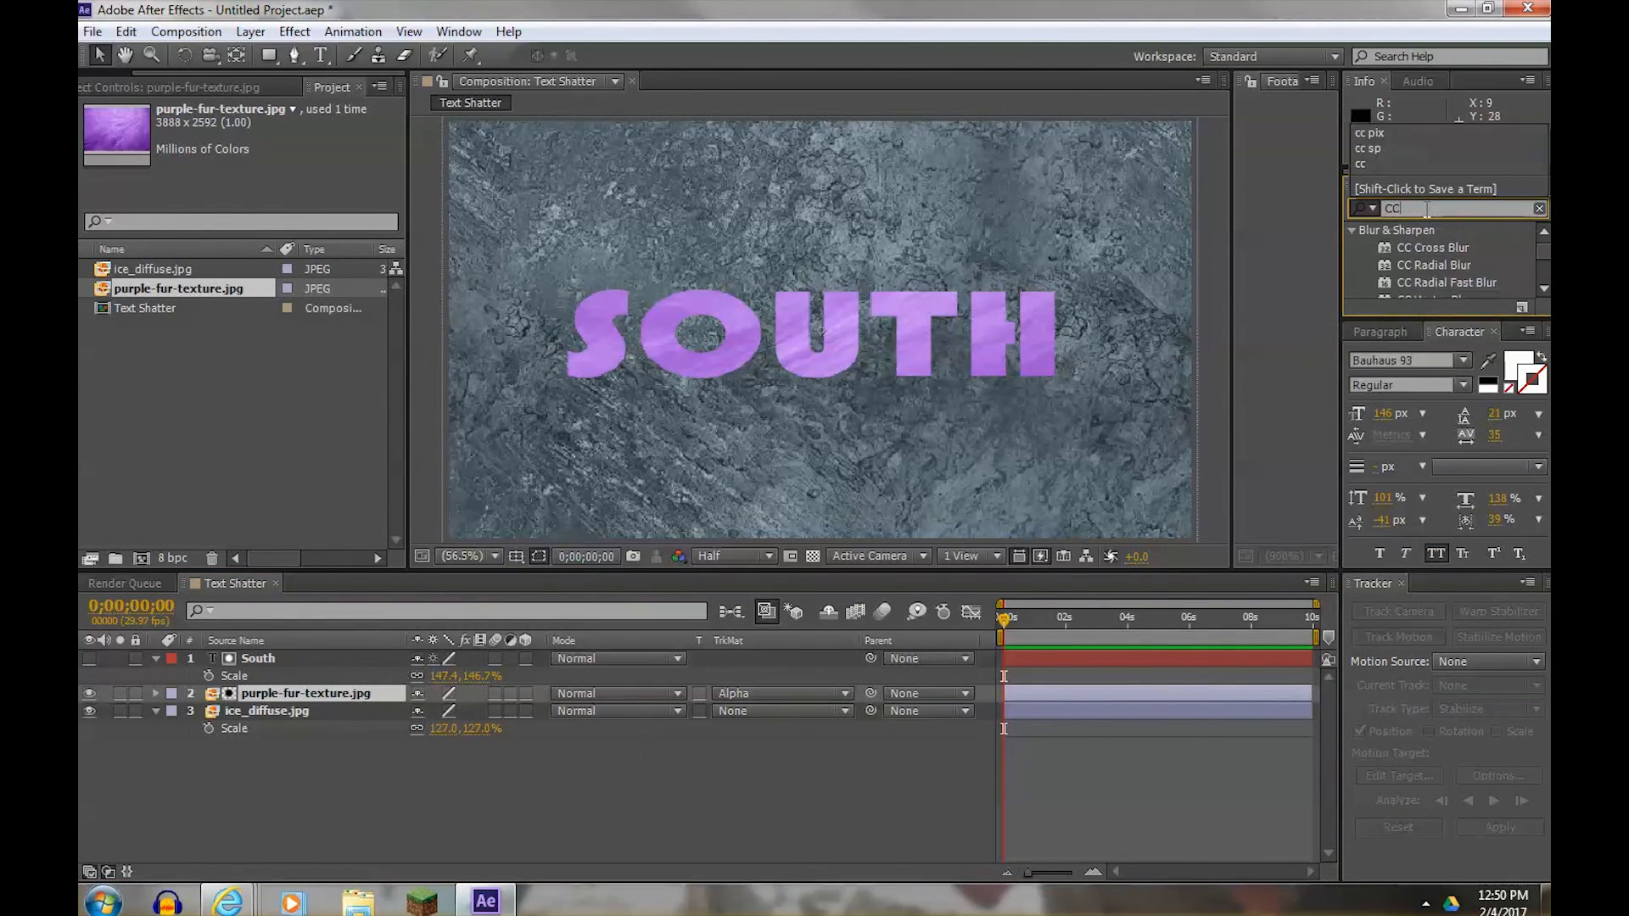
{"action": "type", "text": " pix"}
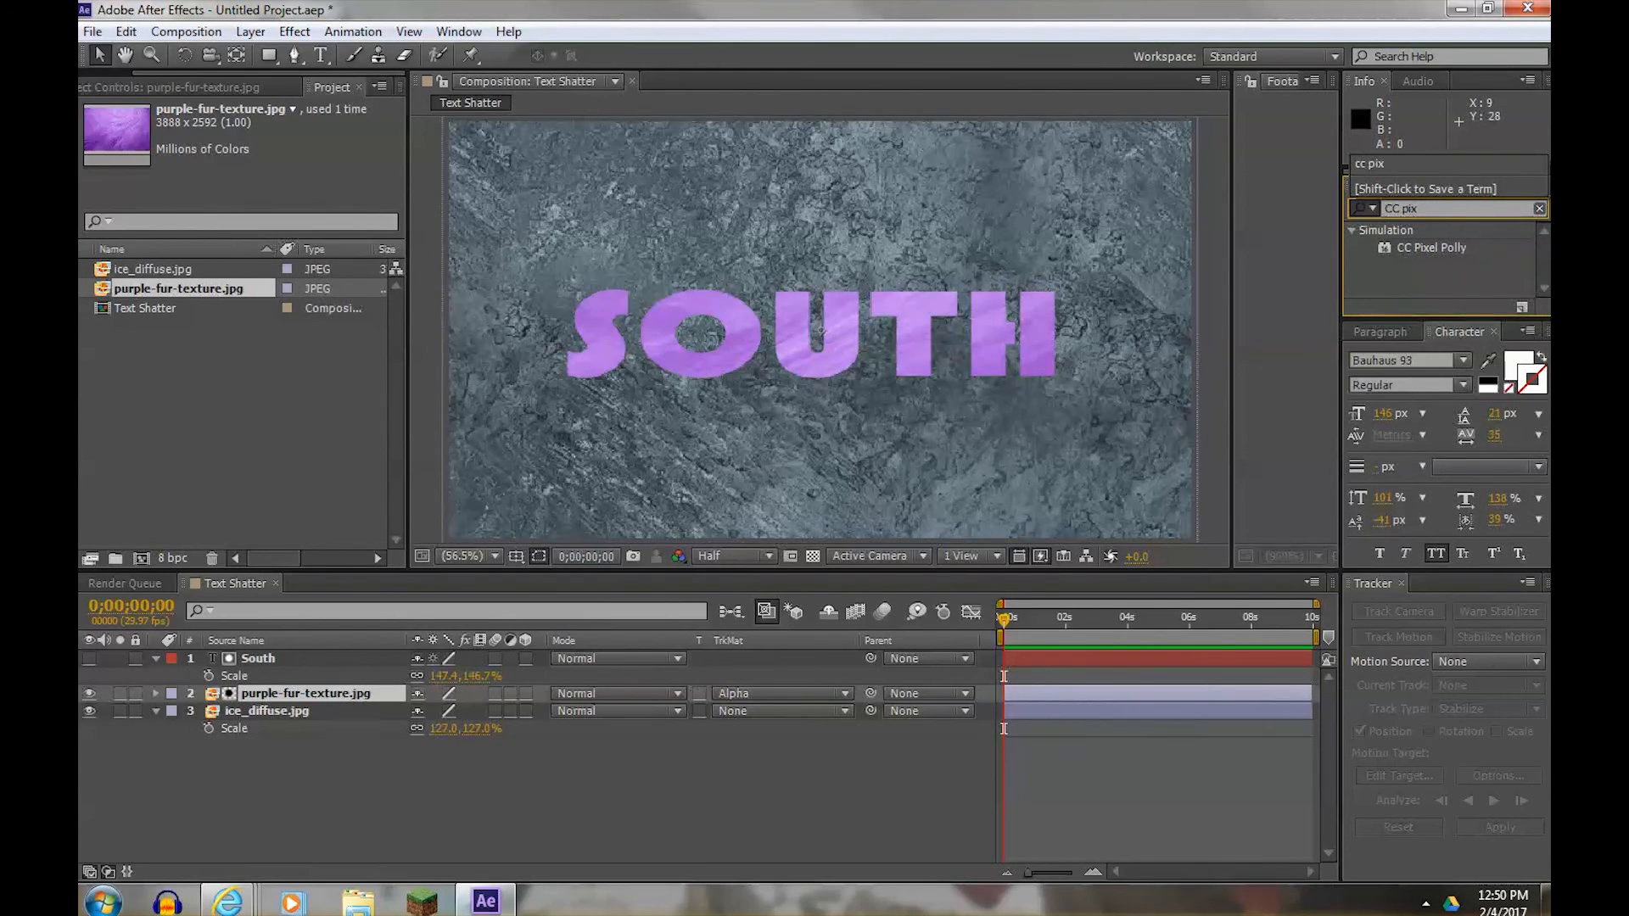
{"action": "left_click_drag", "start_coordinate": [1429, 243], "coordinate": [388, 593]}
{"action": "left_click", "coordinate": [277, 658]}
{"action": "key", "text": "Return"}
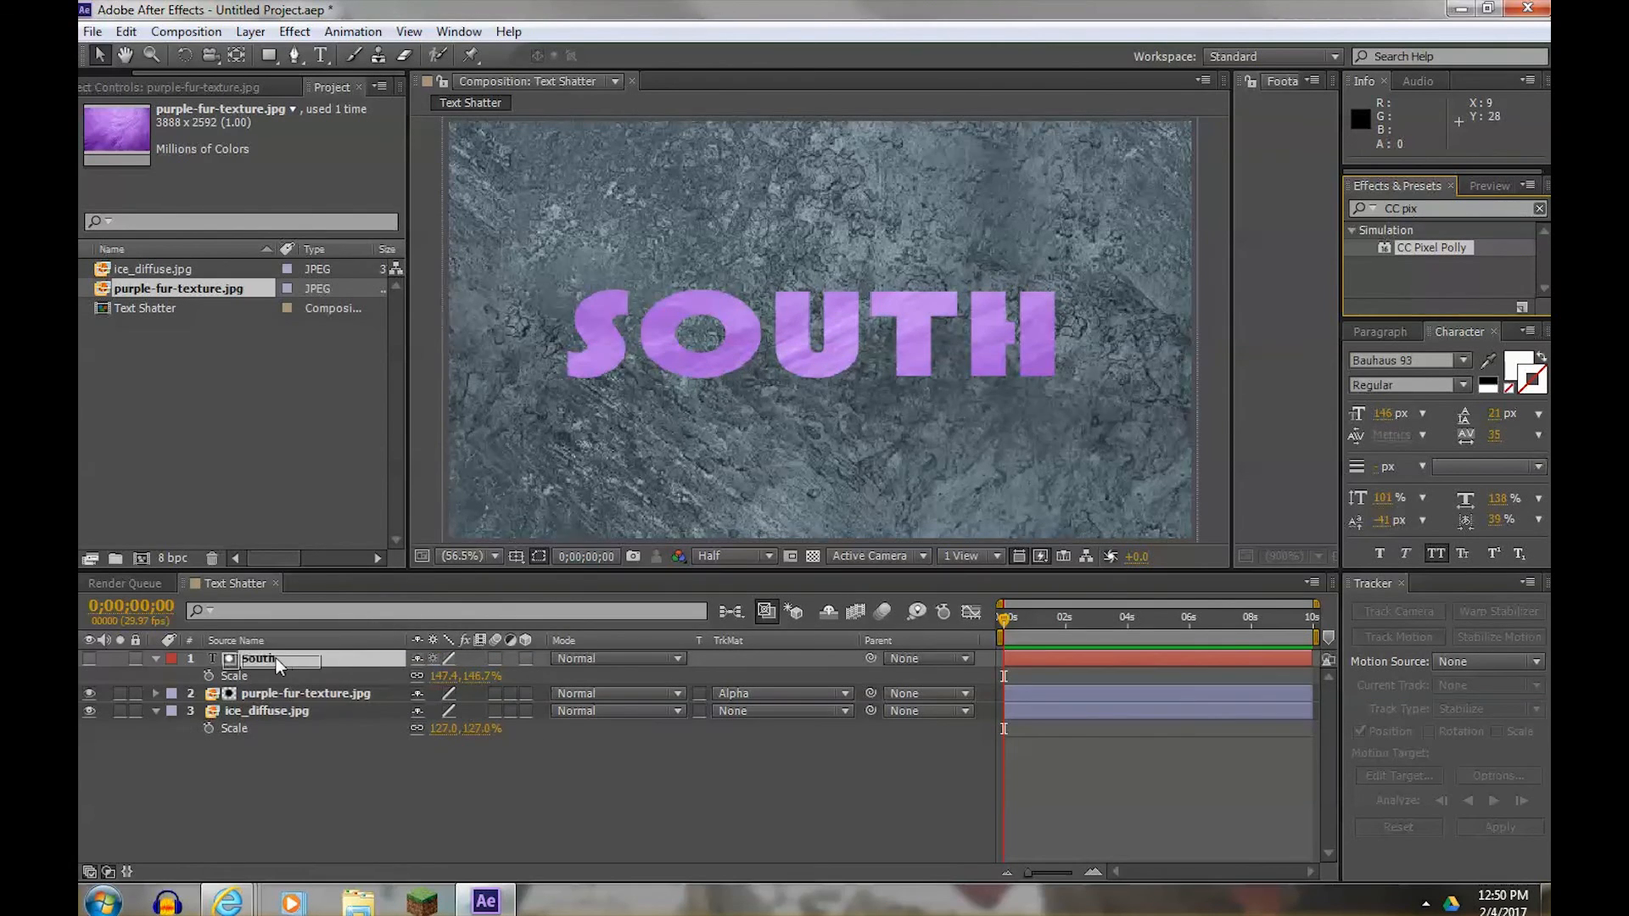
{"action": "left_click_drag", "start_coordinate": [258, 659], "coordinate": [258, 659]}
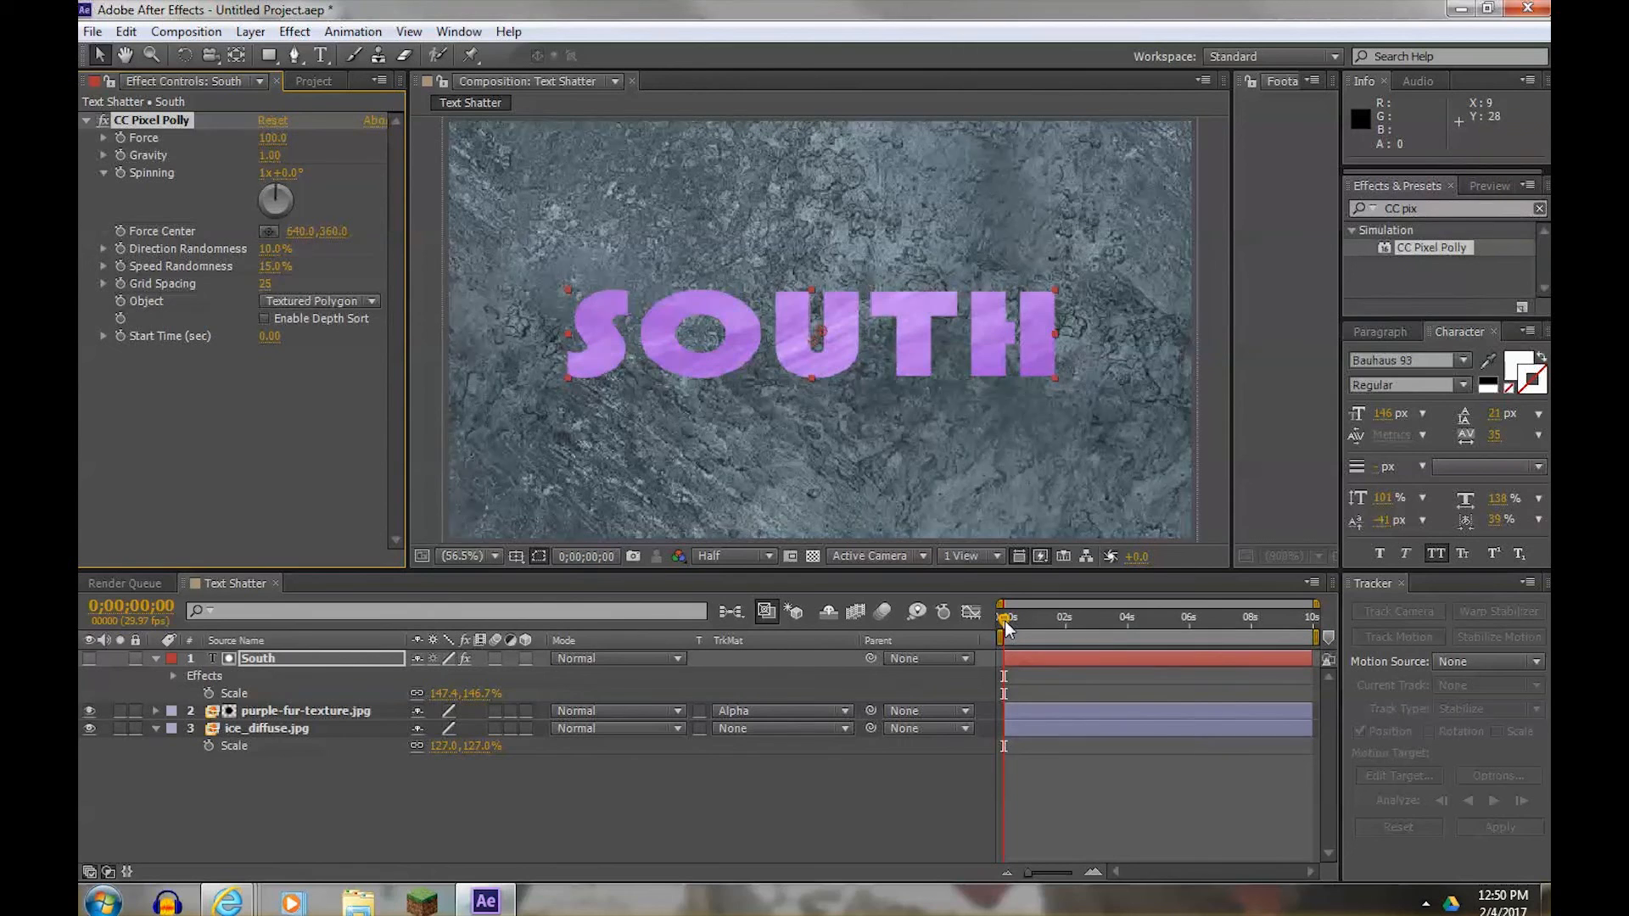
{"action": "mouse_move", "coordinate": [1003, 618]}
{"action": "left_mouse_down"}
{"action": "mouse_move", "coordinate": [1050, 616]}
{"action": "mouse_move", "coordinate": [1000, 612]}
{"action": "left_mouse_up"}
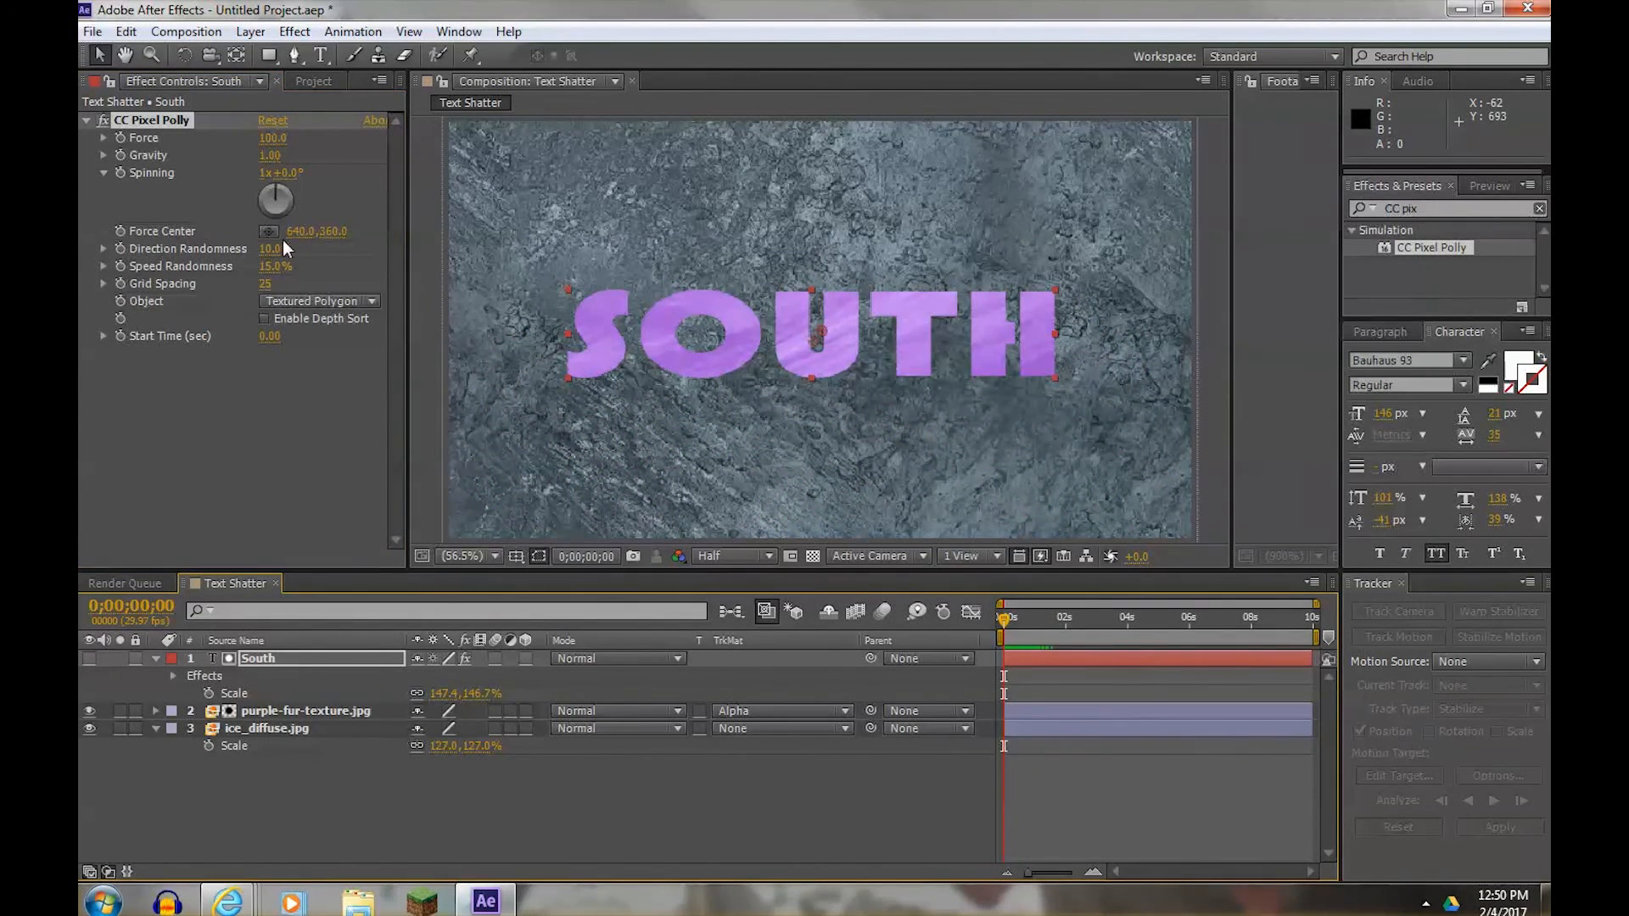
- Try a CC Pixel Polly Force of 399 on the South layer, reduce it to 202, and scrub through the opening frames
{"action": "left_click", "coordinate": [169, 82]}
{"action": "left_click", "coordinate": [182, 375]}
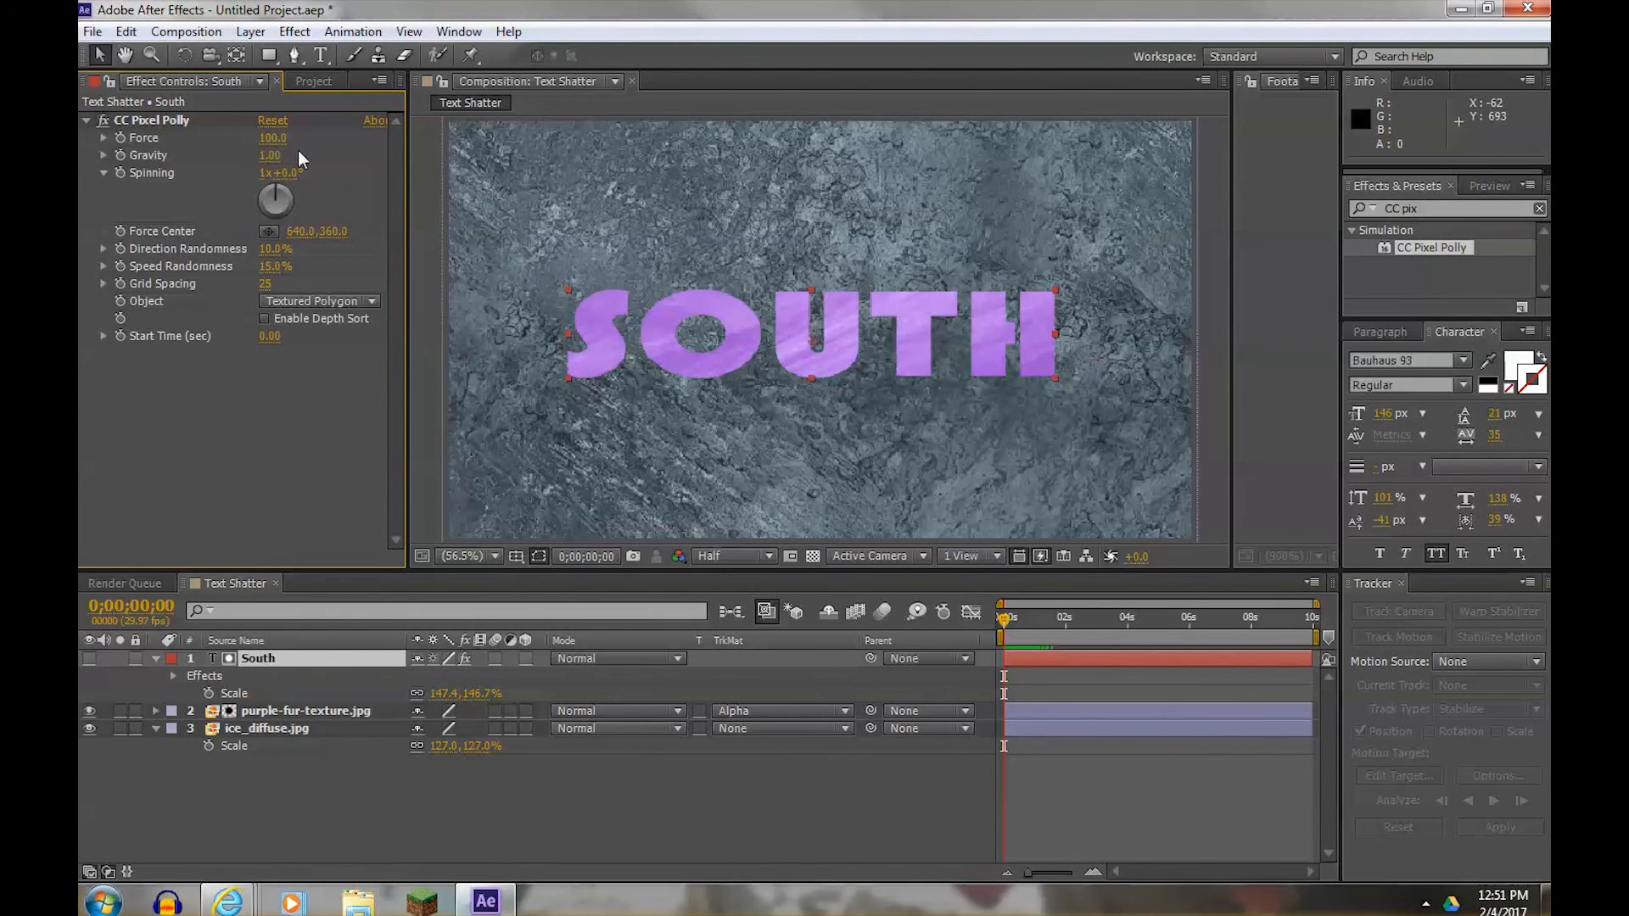
{"action": "mouse_move", "coordinate": [1005, 614]}
{"action": "left_mouse_down"}
{"action": "mouse_move", "coordinate": [1037, 613]}
{"action": "mouse_move", "coordinate": [1009, 602]}
{"action": "left_mouse_up"}
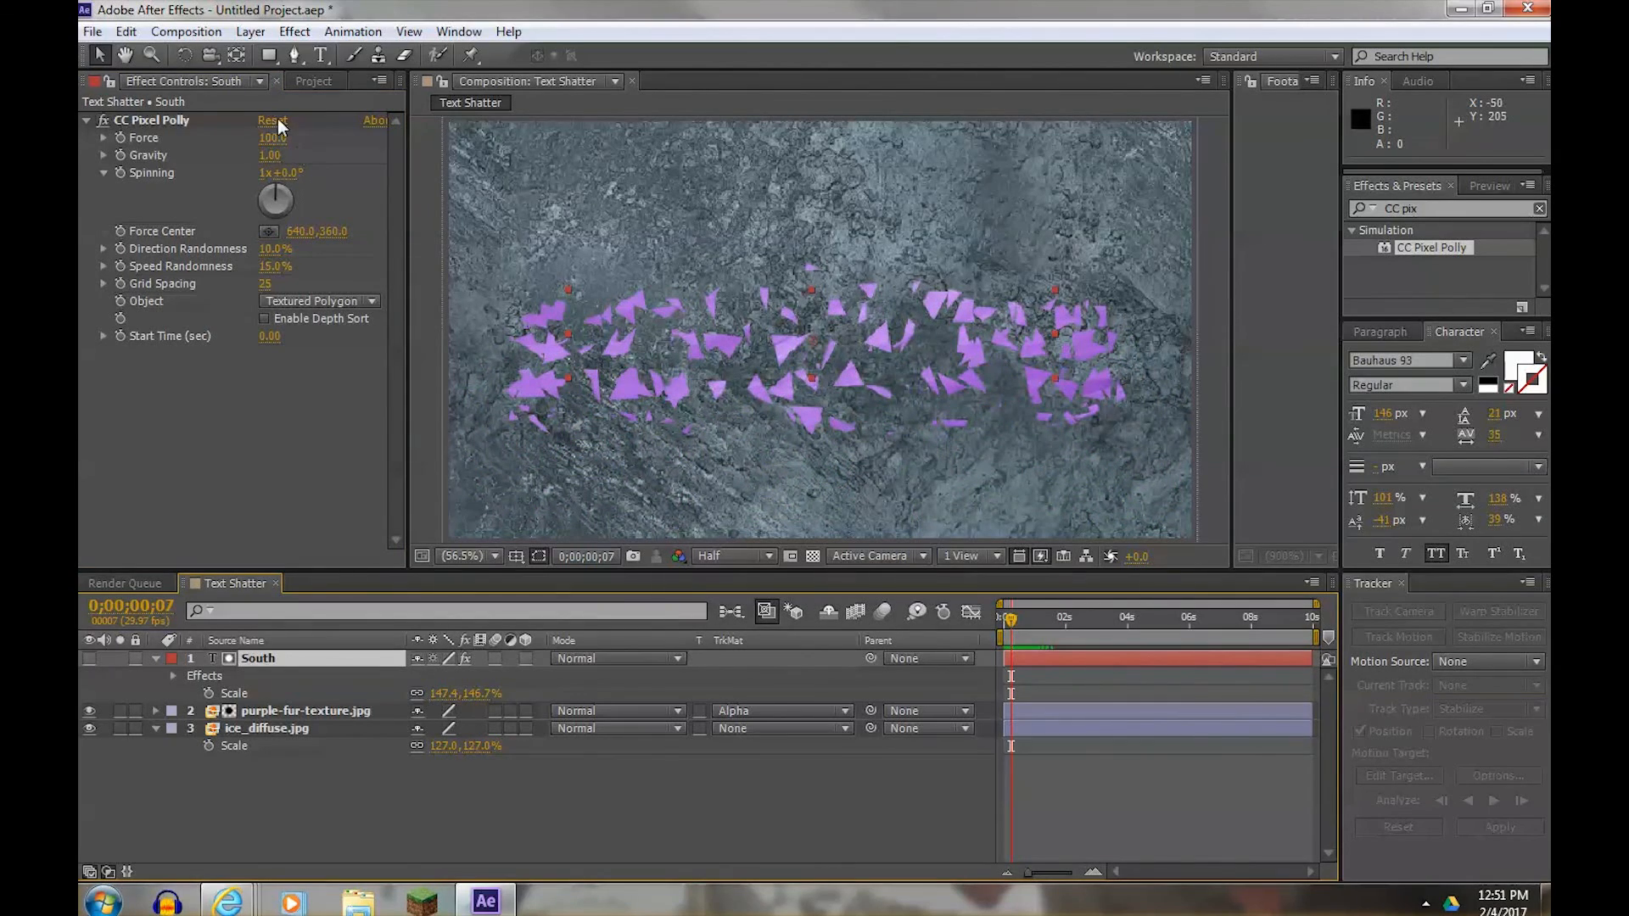
{"action": "left_click_drag", "start_coordinate": [271, 140], "coordinate": [619, 159]}
{"action": "mouse_move", "coordinate": [999, 622]}
{"action": "left_mouse_down"}
{"action": "mouse_move", "coordinate": [1047, 612]}
{"action": "mouse_move", "coordinate": [997, 619]}
{"action": "mouse_move", "coordinate": [1015, 619]}
{"action": "left_mouse_up"}
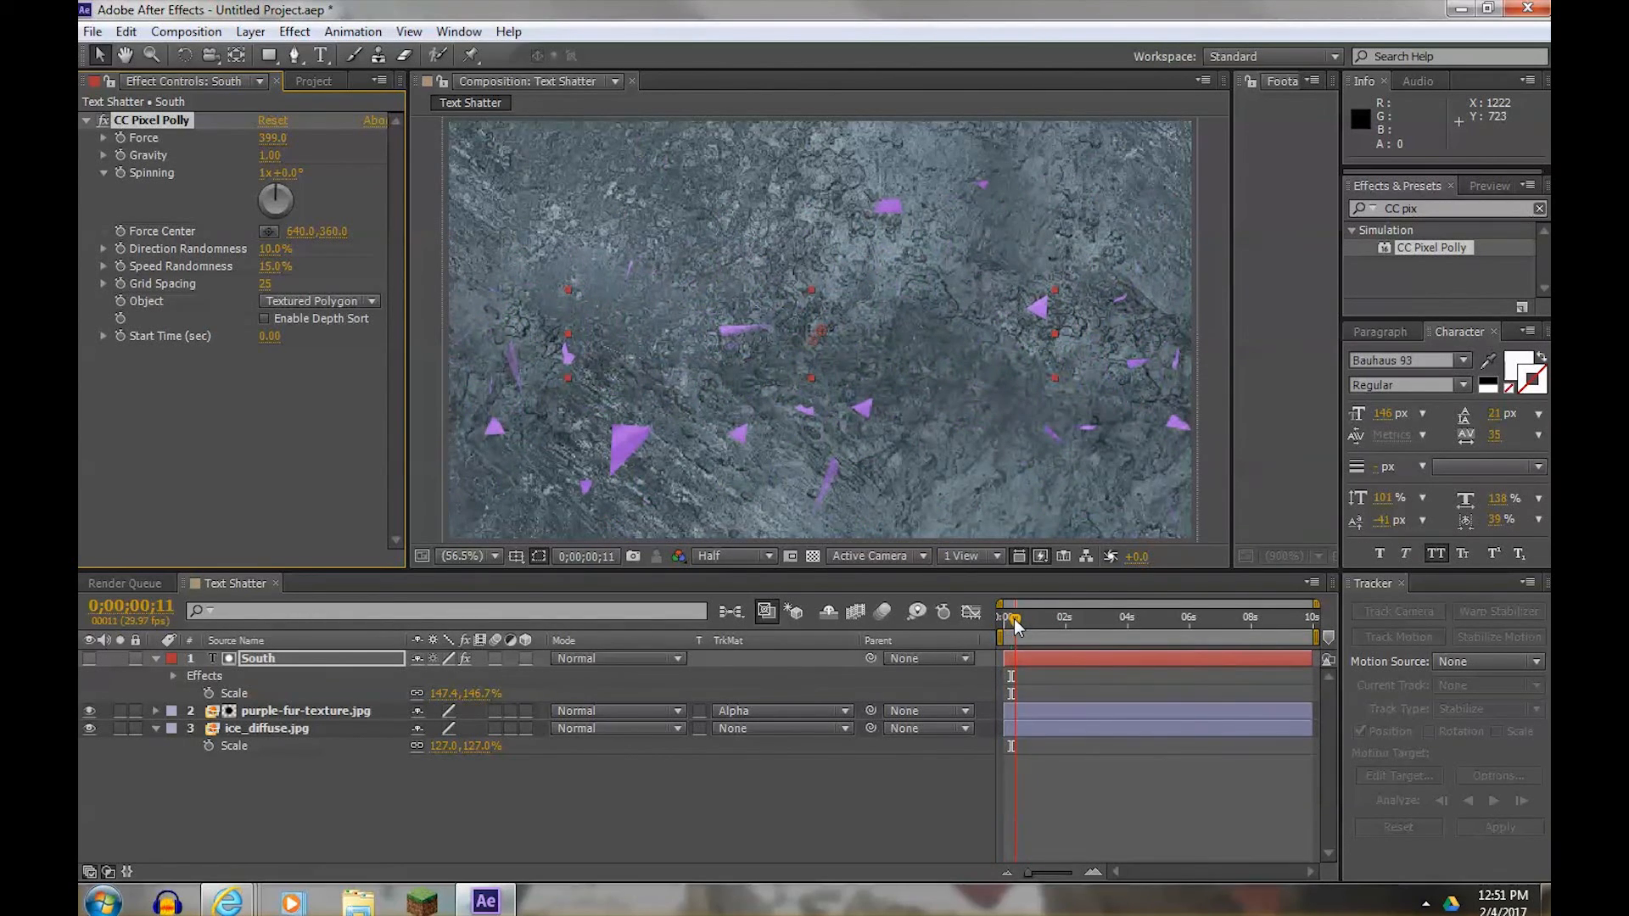
{"action": "mouse_move", "coordinate": [1015, 622]}
{"action": "left_mouse_down"}
{"action": "mouse_move", "coordinate": [1000, 616]}
{"action": "mouse_move", "coordinate": [1035, 622]}
{"action": "mouse_move", "coordinate": [1001, 609]}
{"action": "left_mouse_up"}
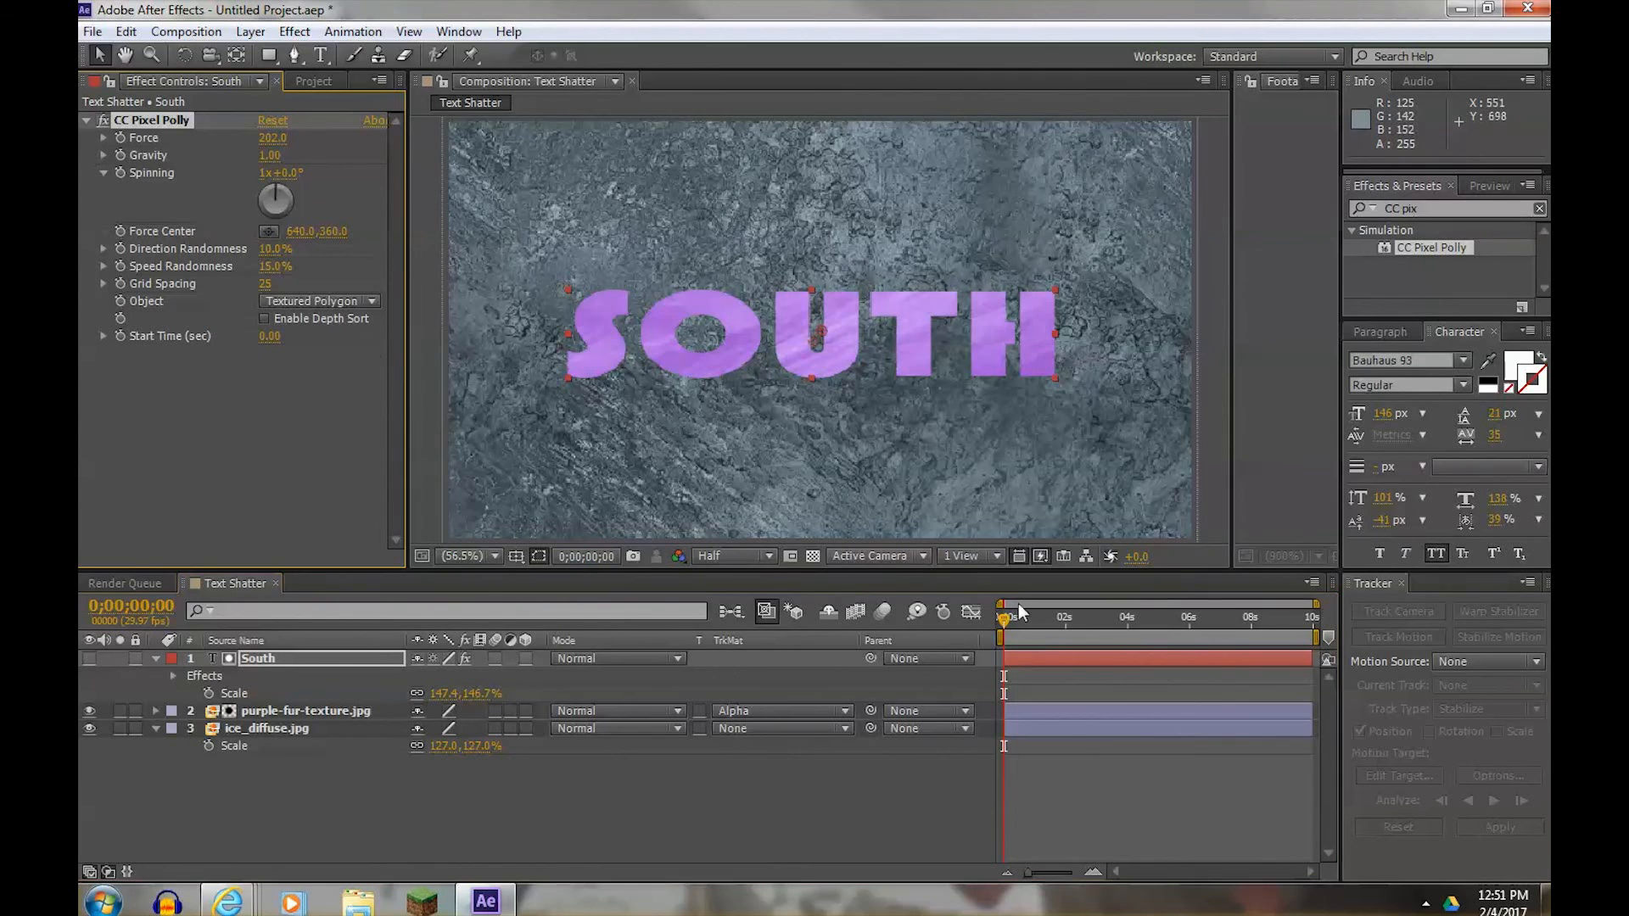
{"action": "mouse_move", "coordinate": [1027, 619]}
{"action": "left_mouse_down"}
{"action": "mouse_move", "coordinate": [1053, 618]}
{"action": "mouse_move", "coordinate": [994, 618]}
{"action": "mouse_move", "coordinate": [1025, 618]}
{"action": "mouse_move", "coordinate": [1009, 614]}
{"action": "left_mouse_up"}
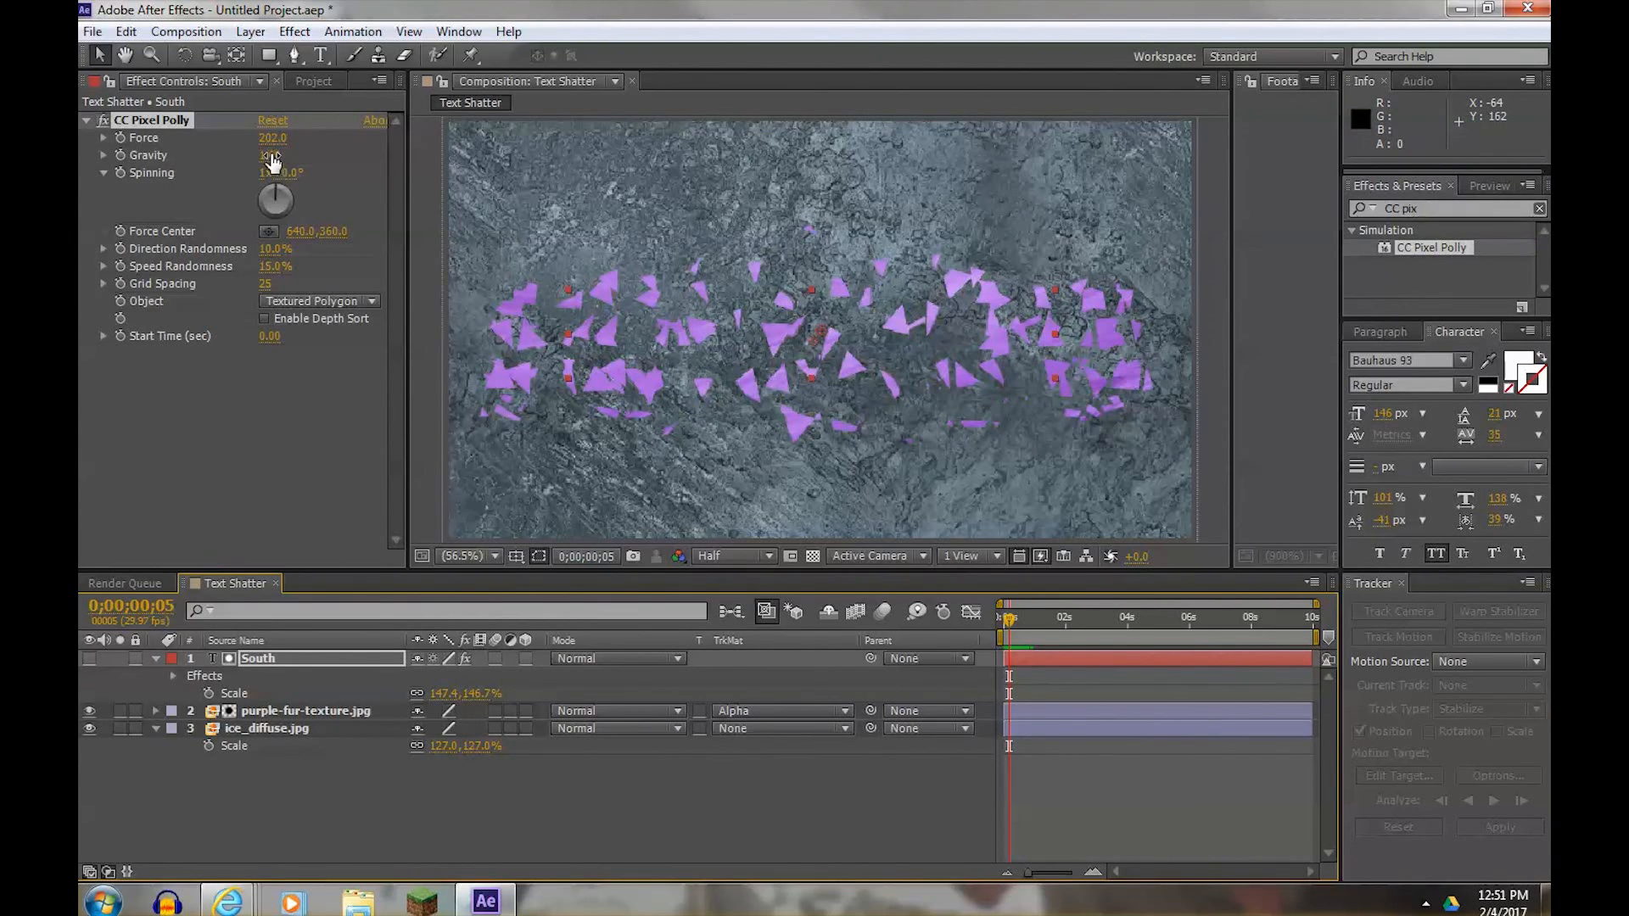
- Set the CC Pixel Polly Gravity to 0.01 and move the playhead to frame 2 to preview the shatter
{"action": "left_click_drag", "start_coordinate": [269, 155], "coordinate": [172, 155]}
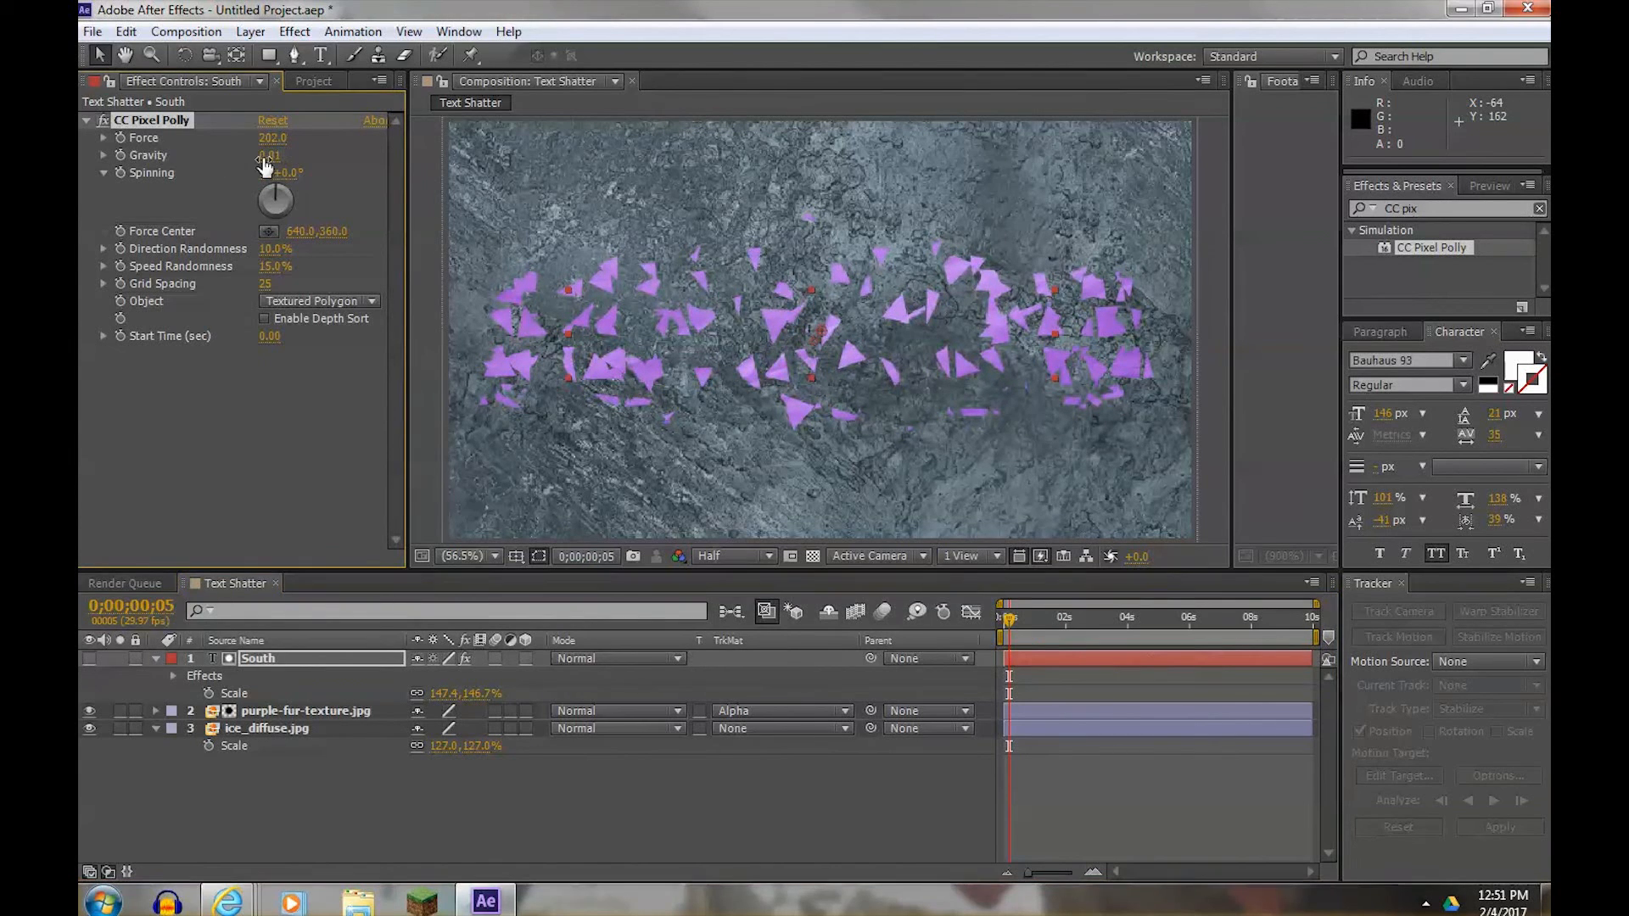
{"action": "mouse_move", "coordinate": [1005, 628]}
{"action": "left_mouse_down"}
{"action": "mouse_move", "coordinate": [1031, 618]}
{"action": "mouse_move", "coordinate": [999, 614]}
{"action": "mouse_move", "coordinate": [1041, 622]}
{"action": "mouse_move", "coordinate": [1006, 601]}
{"action": "left_mouse_up"}
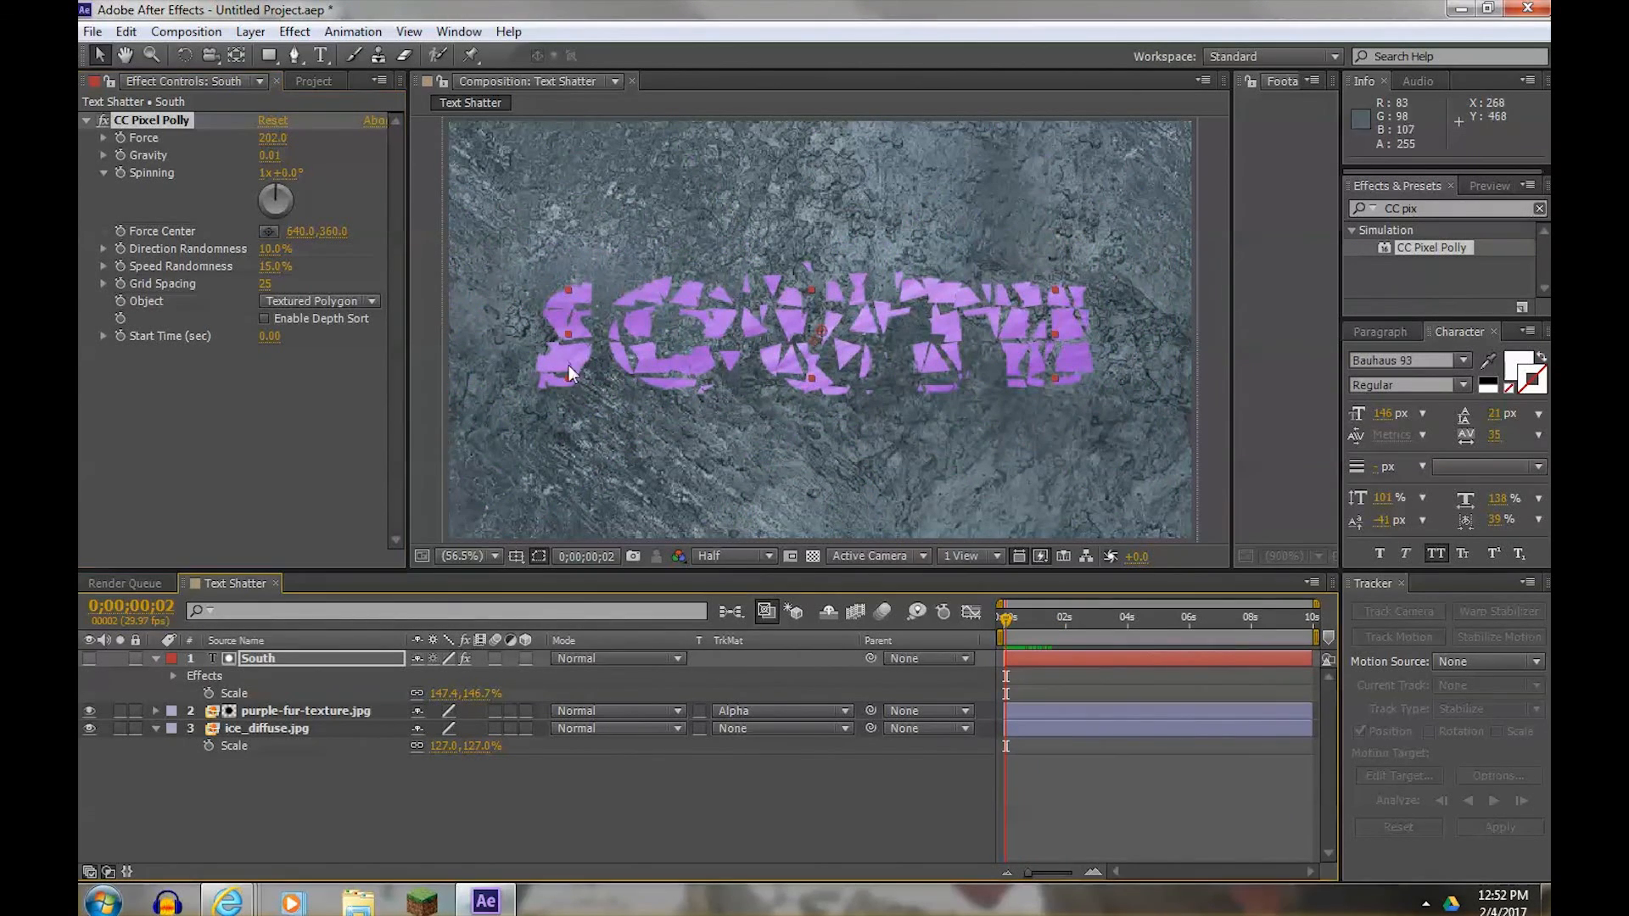
- Try a CC Pixel Polly Gravity of -1.96 on the South layer and scrub back to the first frame
{"action": "left_click_drag", "start_coordinate": [1004, 621], "coordinate": [1008, 621]}
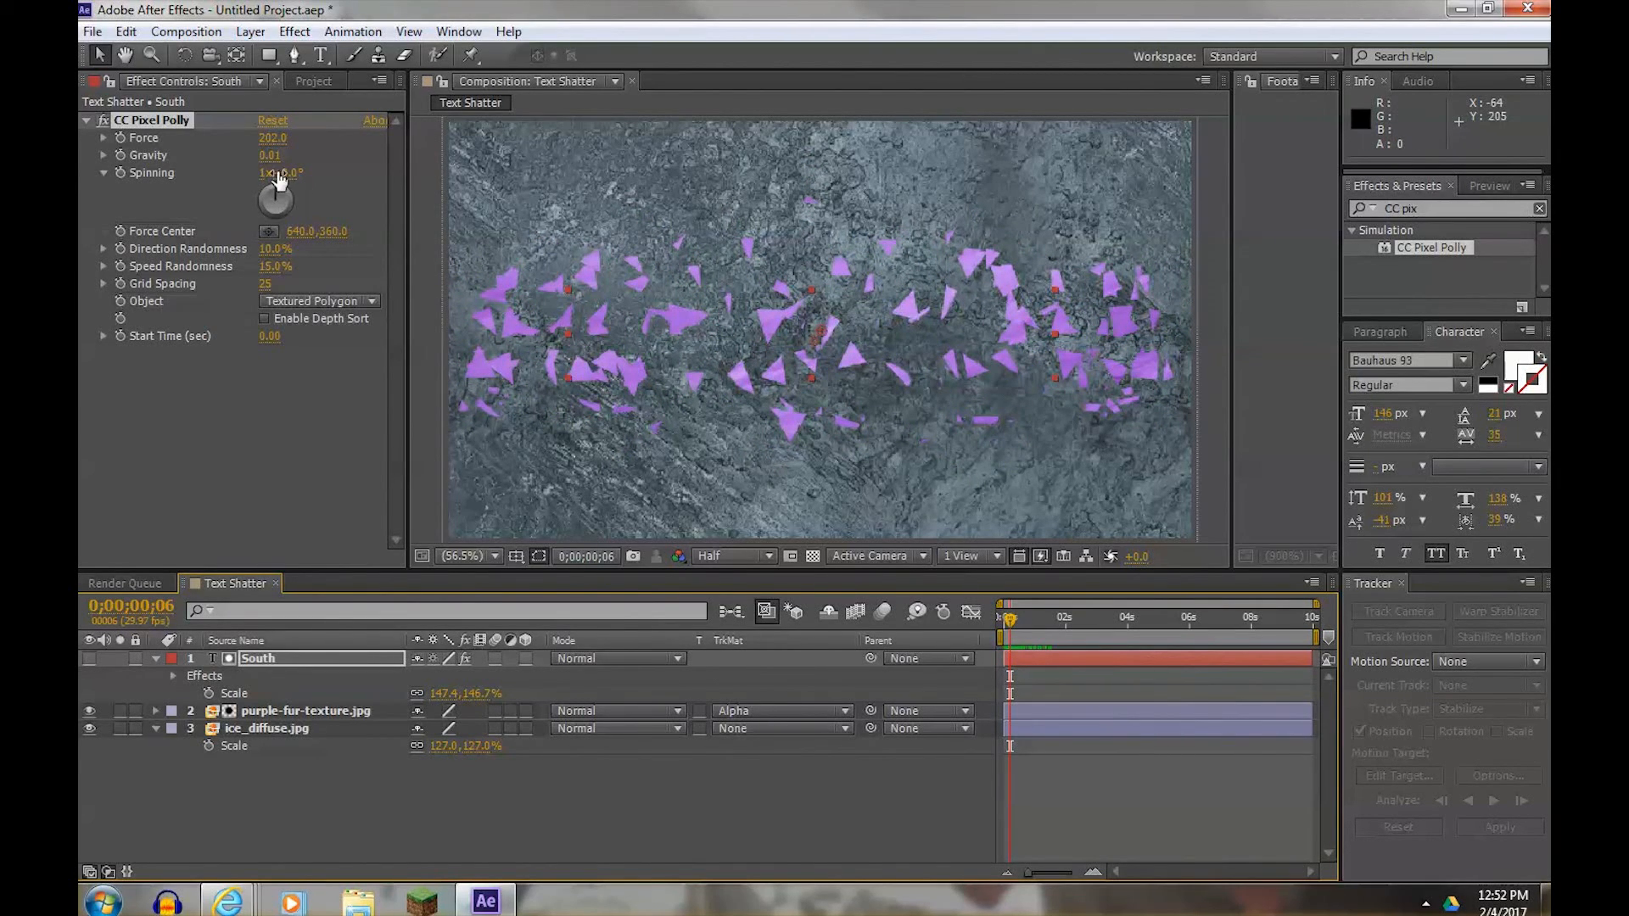
{"action": "left_click_drag", "start_coordinate": [245, 151], "coordinate": [136, 152]}
{"action": "mouse_move", "coordinate": [1009, 619]}
{"action": "left_mouse_down"}
{"action": "mouse_move", "coordinate": [996, 619]}
{"action": "mouse_move", "coordinate": [1023, 625]}
{"action": "mouse_move", "coordinate": [1003, 623]}
{"action": "left_mouse_up"}
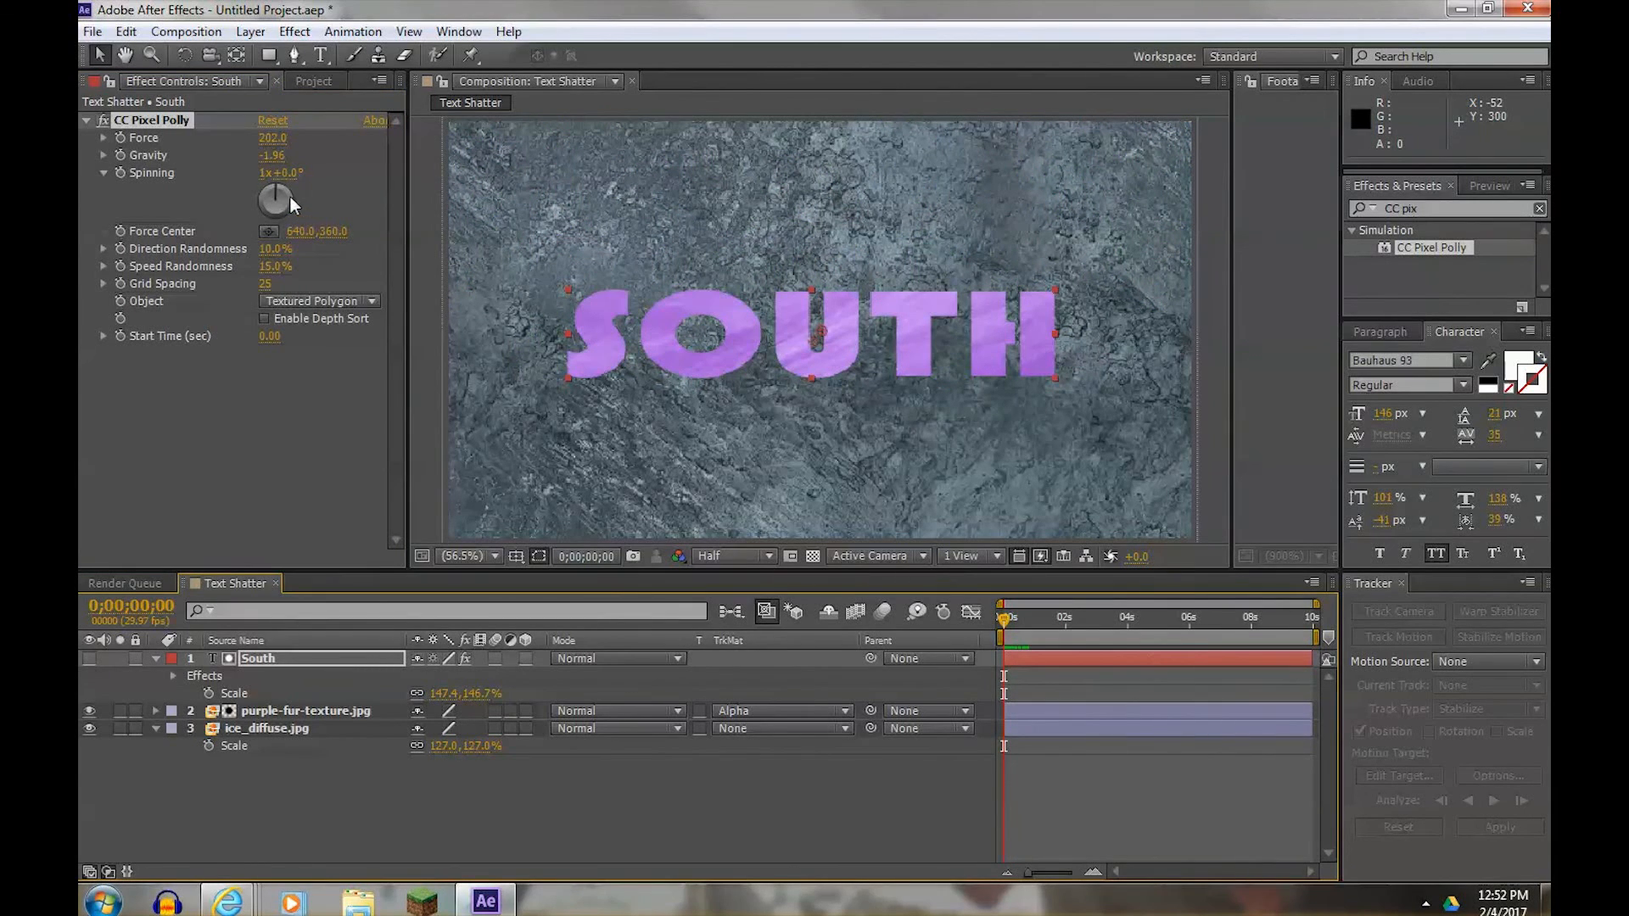
- Set the CC Pixel Polly Gravity to 0 and scrub to frame 8 to preview the shatter
{"action": "left_click", "coordinate": [274, 156]}
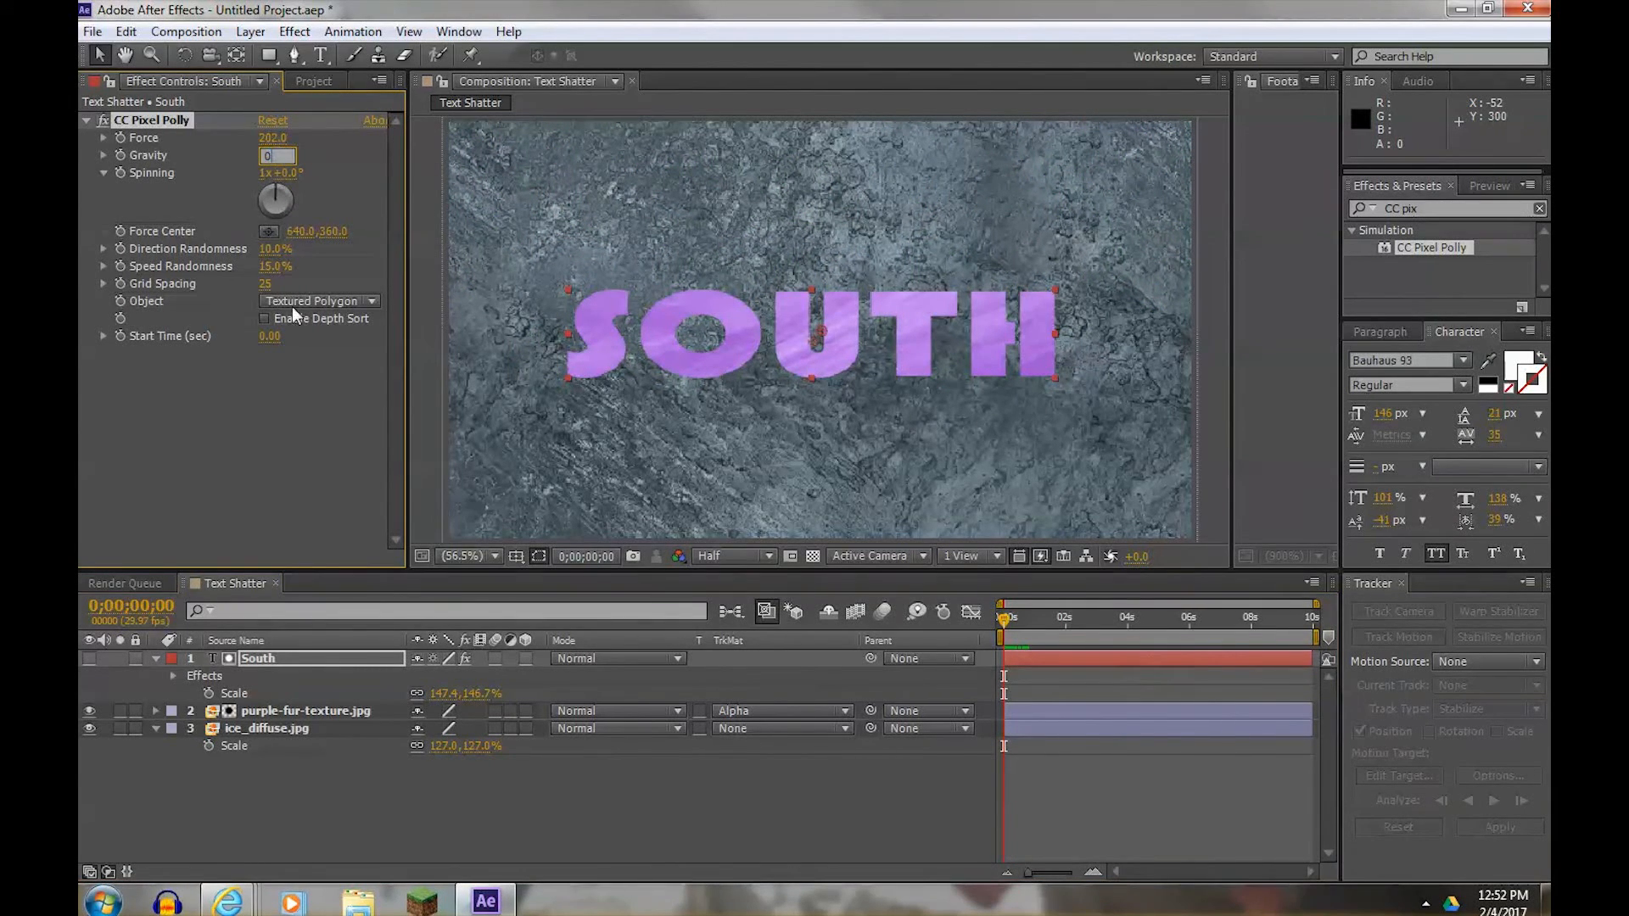
{"action": "key", "text": "Return"}
{"action": "left_click_drag", "start_coordinate": [1003, 623], "coordinate": [1012, 659]}
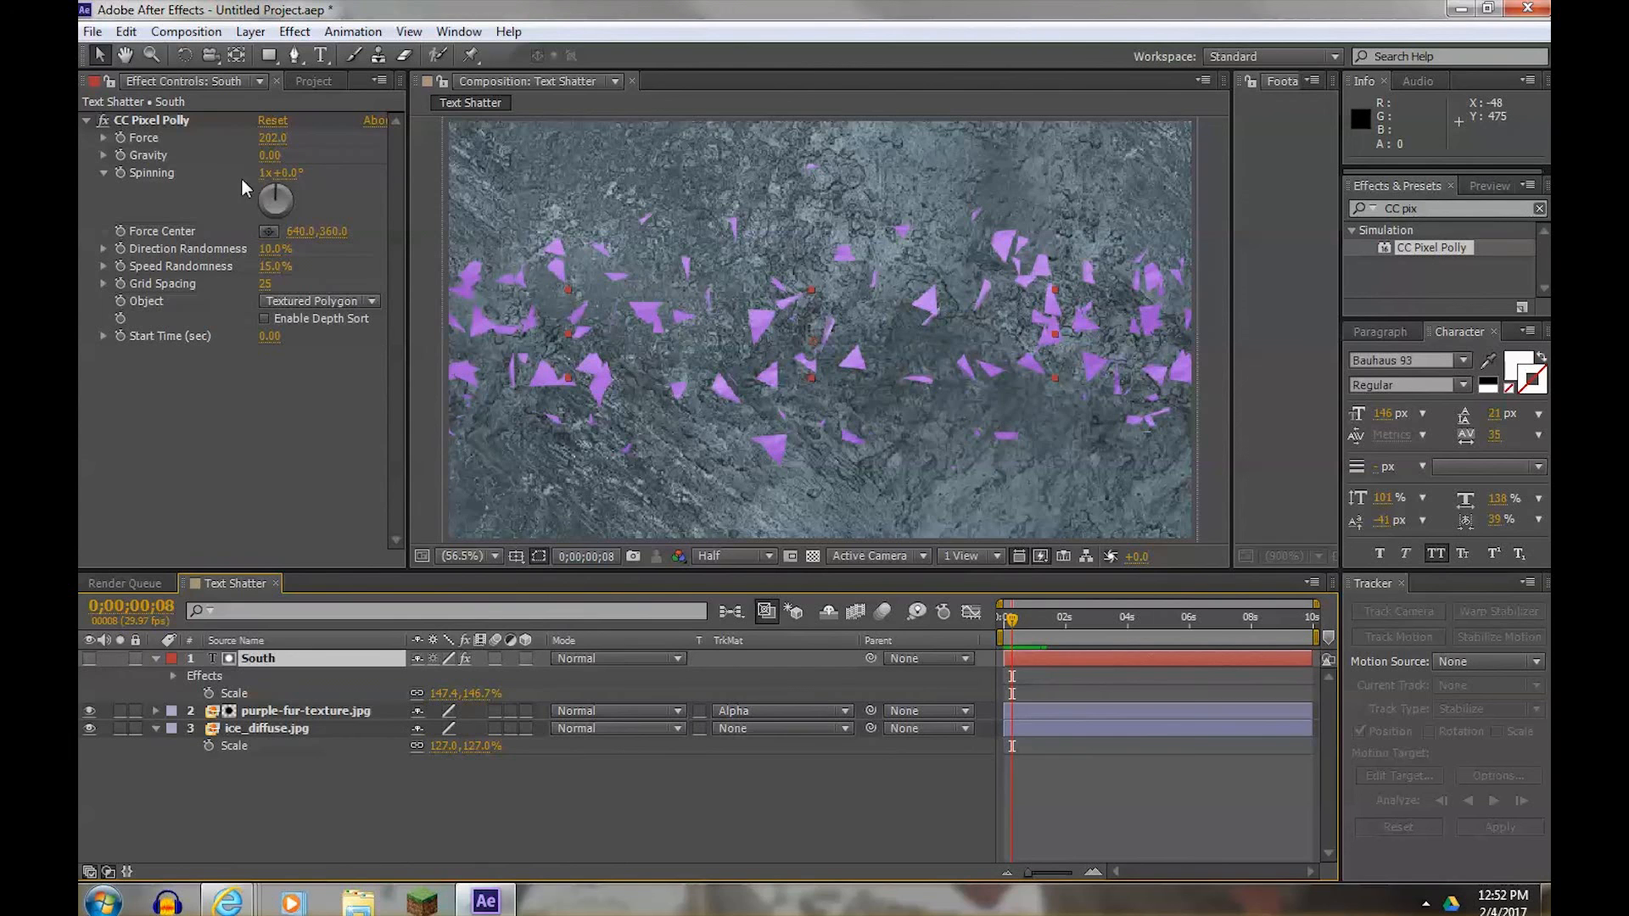
- Set the CC Pixel Polly Spinning to 3x+5.0° and scrub the shatter to frame 5
{"action": "mouse_move", "coordinate": [275, 188]}
{"action": "left_mouse_down"}
{"action": "mouse_move", "coordinate": [305, 196]}
{"action": "mouse_move", "coordinate": [302, 210]}
{"action": "mouse_move", "coordinate": [265, 213]}
{"action": "mouse_move", "coordinate": [260, 184]}
{"action": "mouse_move", "coordinate": [293, 216]}
{"action": "mouse_move", "coordinate": [263, 219]}
{"action": "mouse_move", "coordinate": [272, 194]}
{"action": "left_mouse_up"}
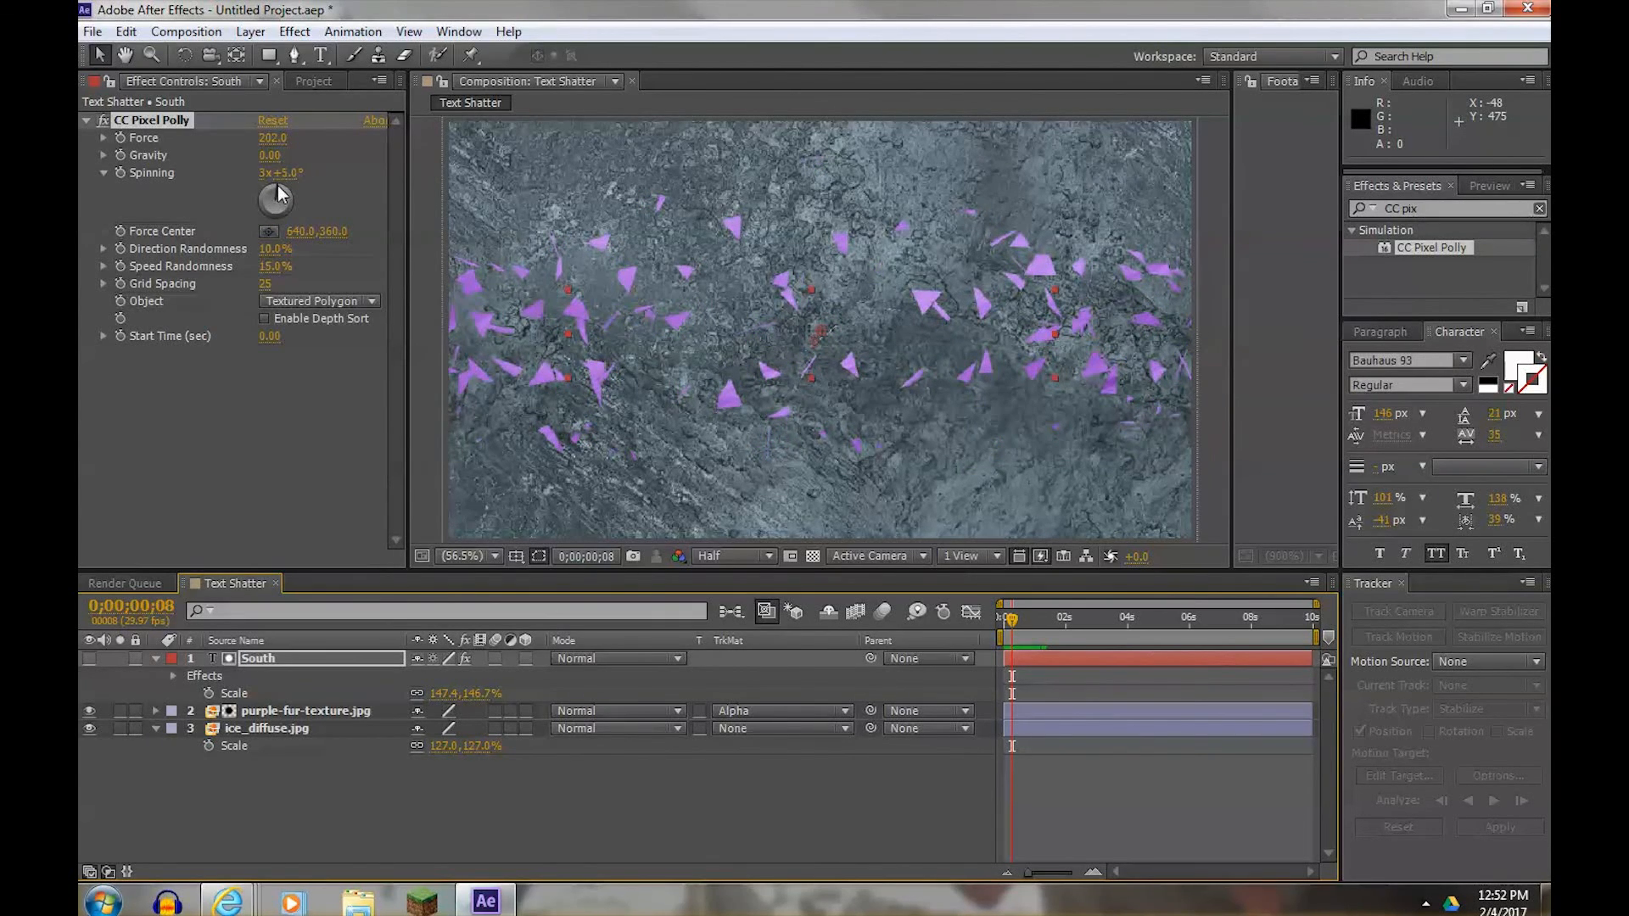
{"action": "left_click", "coordinate": [277, 194]}
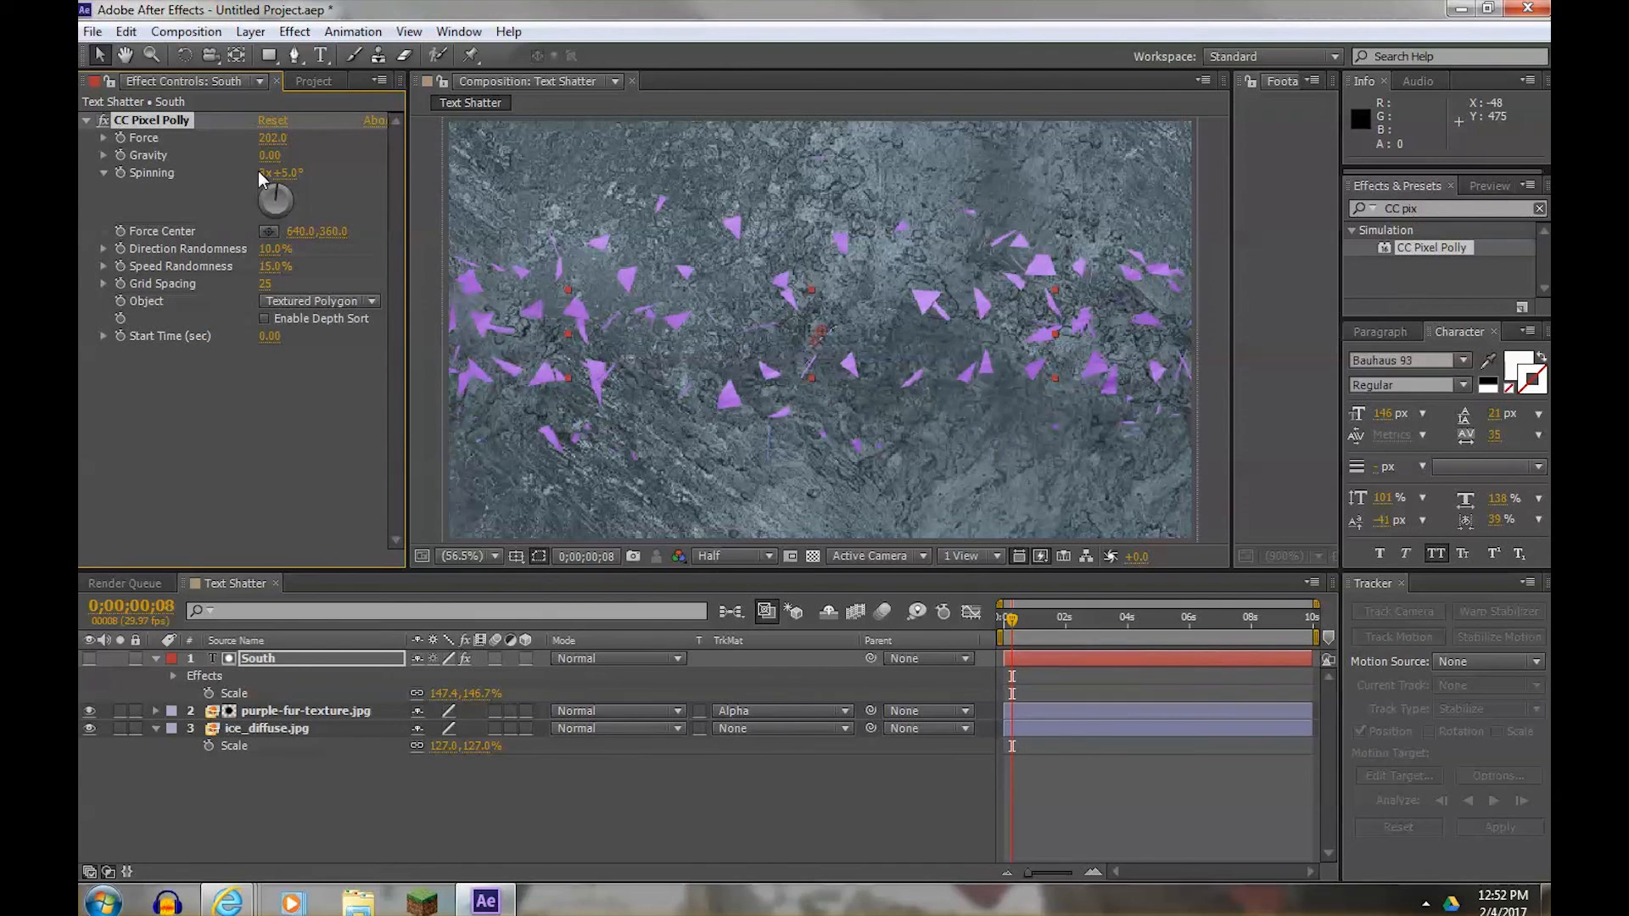
{"action": "mouse_move", "coordinate": [1015, 614]}
{"action": "left_mouse_down"}
{"action": "mouse_move", "coordinate": [1000, 628]}
{"action": "mouse_move", "coordinate": [1035, 632]}
{"action": "mouse_move", "coordinate": [1009, 616]}
{"action": "left_mouse_up"}
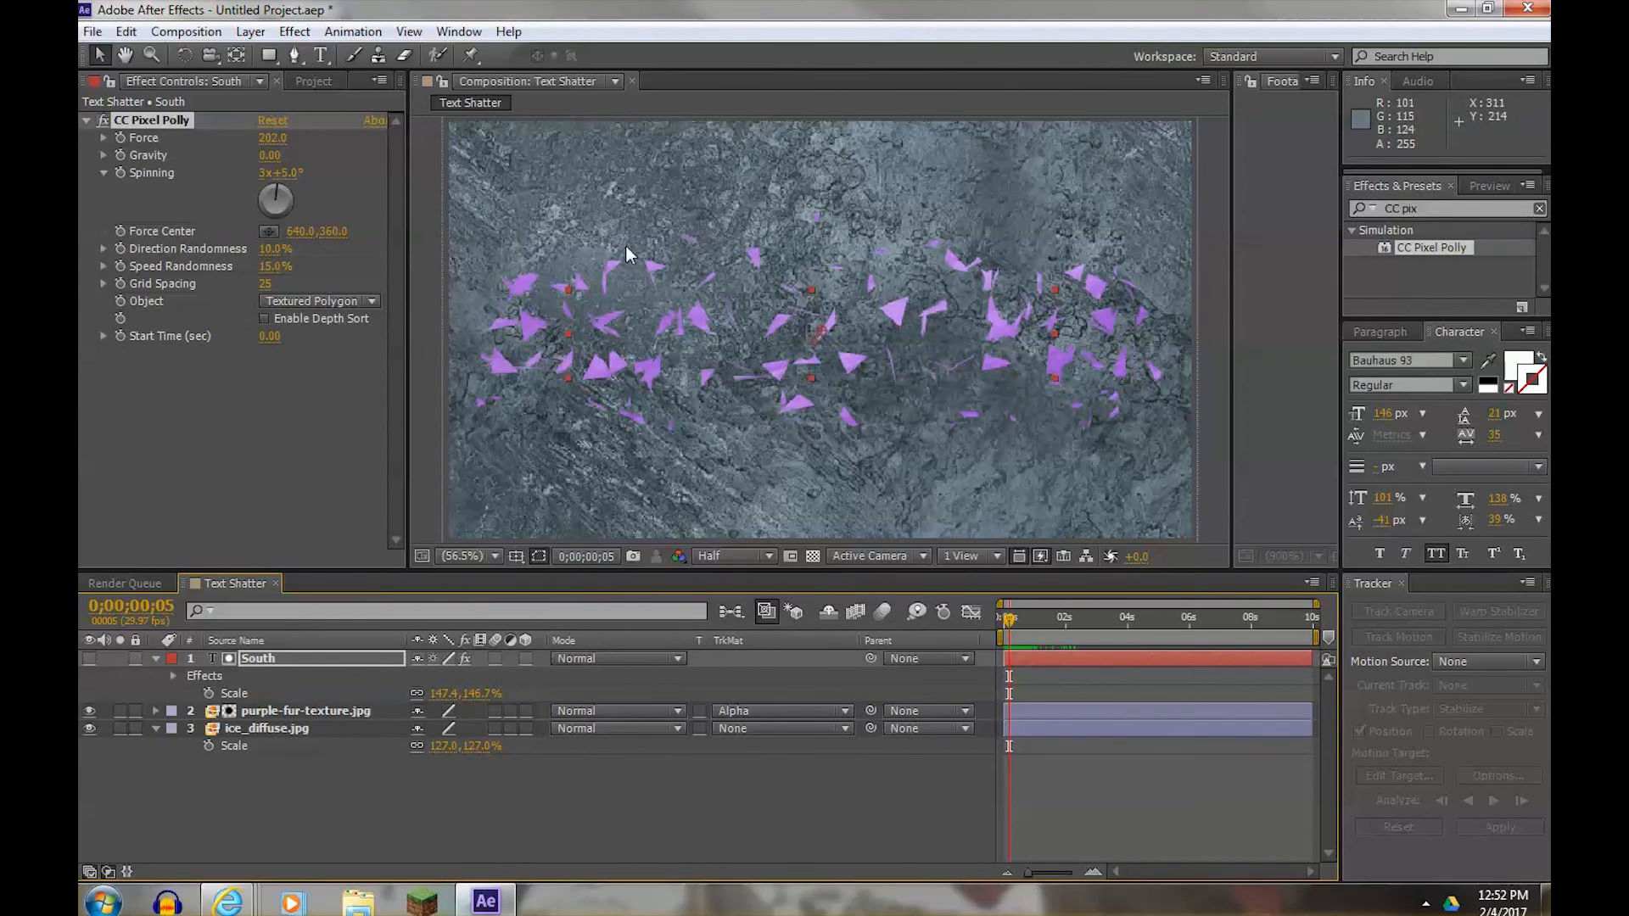
- Set Direction Randomness to 66% and Speed Randomness to 78%, scrubbing through to frame 20 to preview the scattering pieces
{"action": "left_click_drag", "start_coordinate": [271, 249], "coordinate": [243, 248]}
{"action": "mouse_move", "coordinate": [1011, 637]}
{"action": "left_mouse_down"}
{"action": "mouse_move", "coordinate": [1056, 633]}
{"action": "mouse_move", "coordinate": [1005, 628]}
{"action": "mouse_move", "coordinate": [1017, 638]}
{"action": "left_mouse_up"}
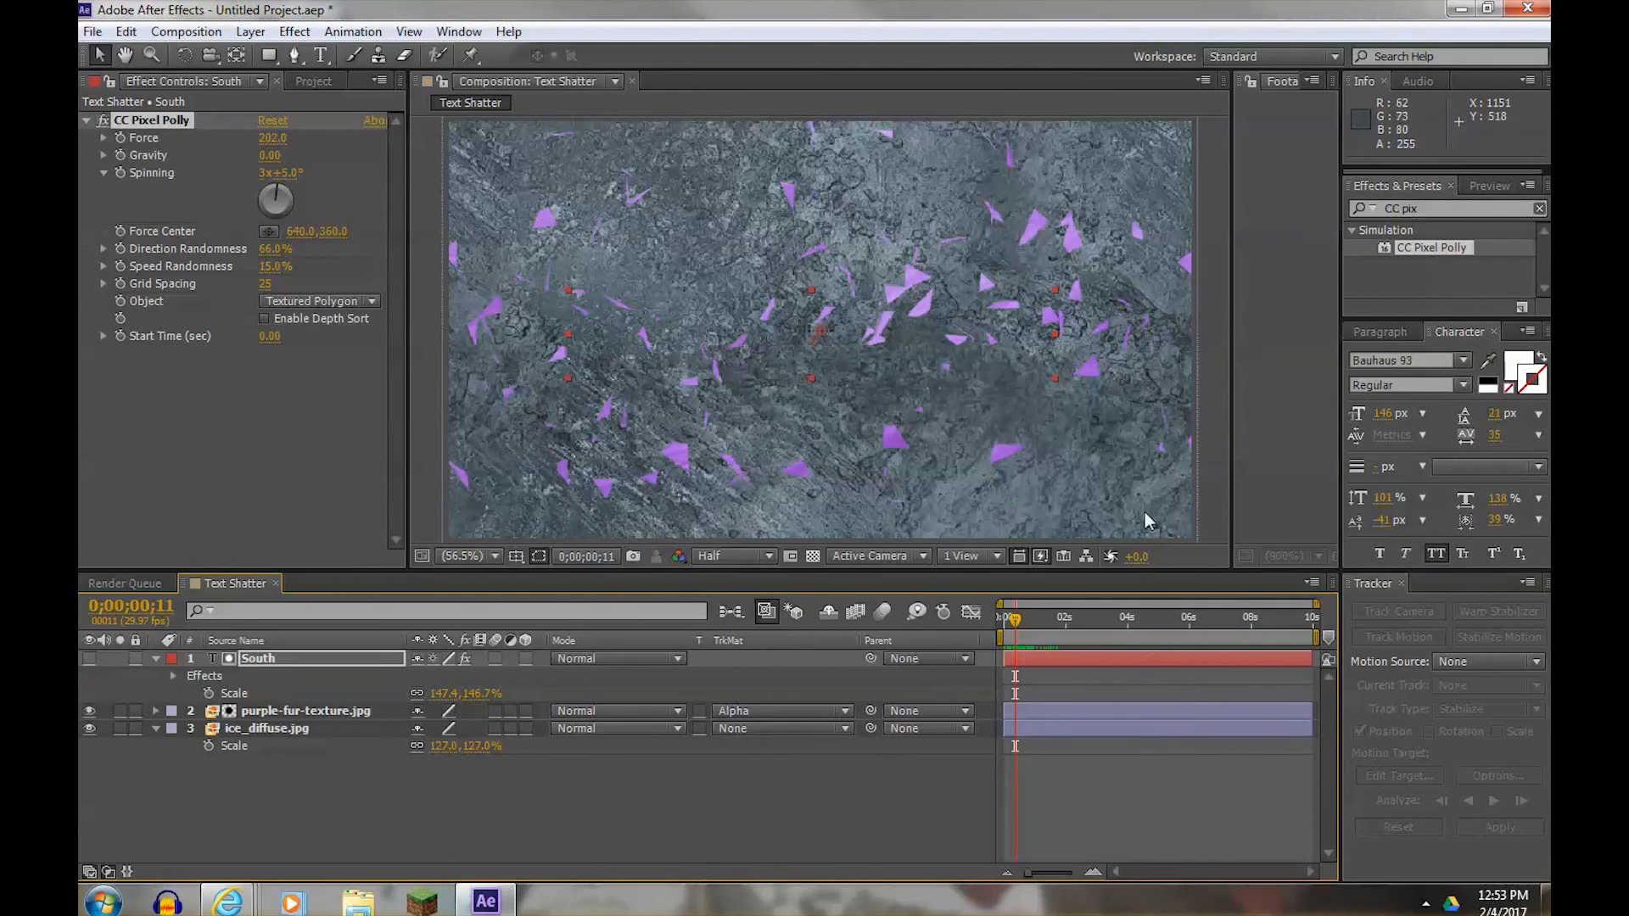
{"action": "left_click_drag", "start_coordinate": [272, 271], "coordinate": [336, 273]}
{"action": "mouse_move", "coordinate": [1016, 620]}
{"action": "left_mouse_down"}
{"action": "mouse_move", "coordinate": [1065, 620]}
{"action": "mouse_move", "coordinate": [1004, 619]}
{"action": "mouse_move", "coordinate": [1057, 630]}
{"action": "mouse_move", "coordinate": [1022, 638]}
{"action": "left_mouse_up"}
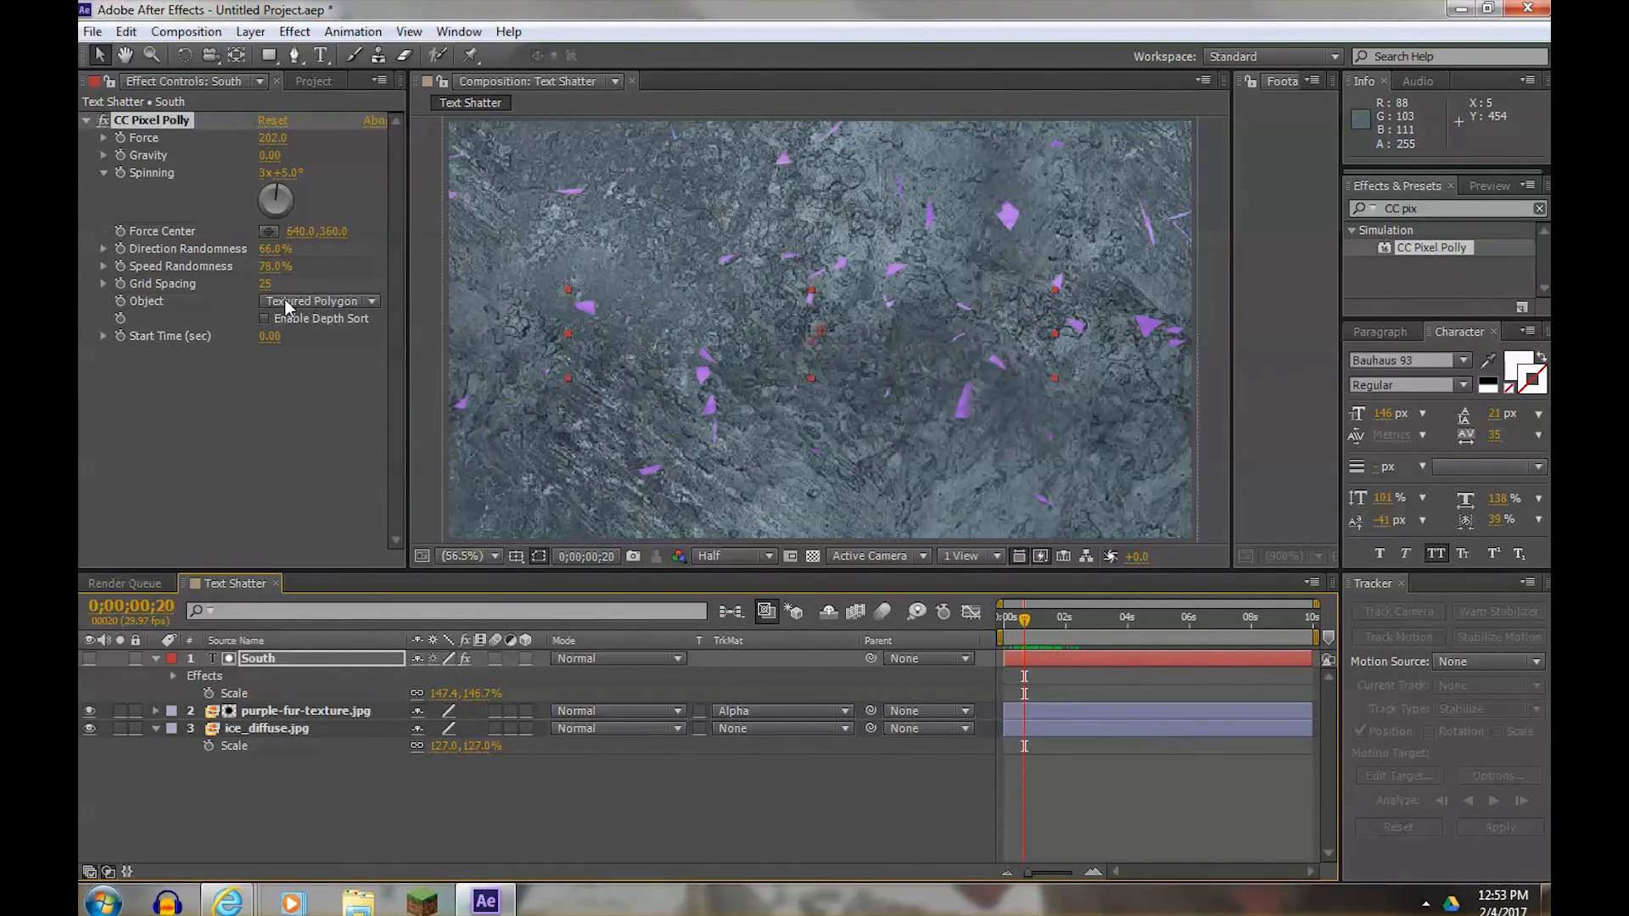
- Try a Grid Spacing of 100, reduce it to 30, and return to the first frame
{"action": "left_click_drag", "start_coordinate": [264, 283], "coordinate": [343, 285]}
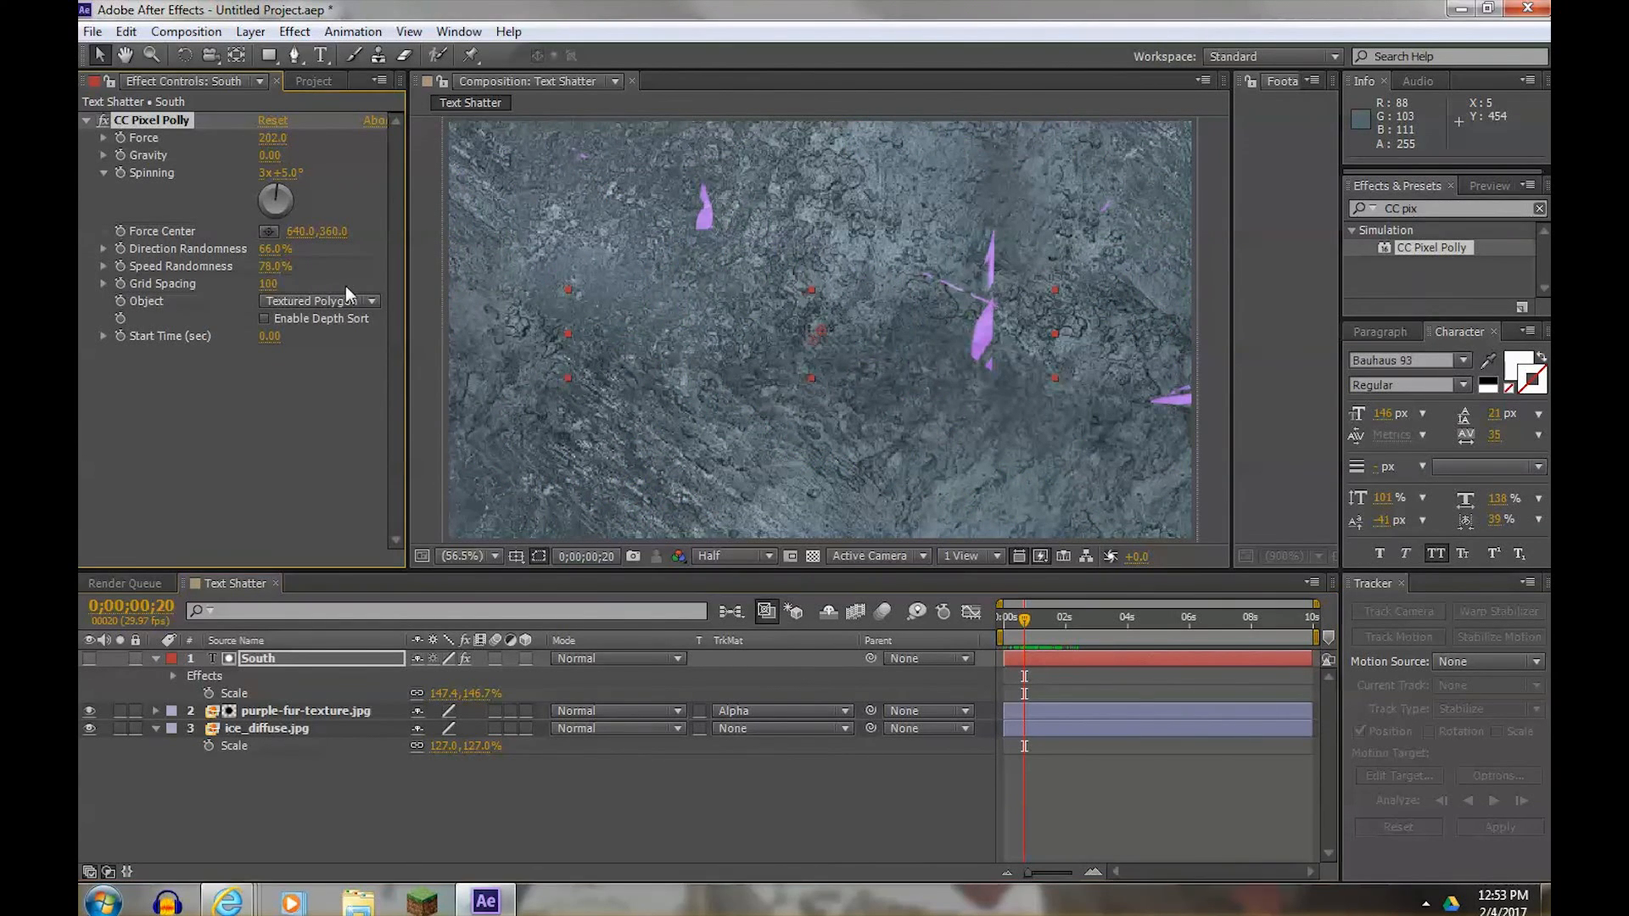
{"action": "left_click_drag", "start_coordinate": [1021, 618], "coordinate": [1004, 619]}
{"action": "left_click_drag", "start_coordinate": [267, 286], "coordinate": [206, 294]}
{"action": "mouse_move", "coordinate": [1003, 619]}
{"action": "left_mouse_down"}
{"action": "mouse_move", "coordinate": [1052, 621]}
{"action": "mouse_move", "coordinate": [999, 624]}
{"action": "left_mouse_up"}
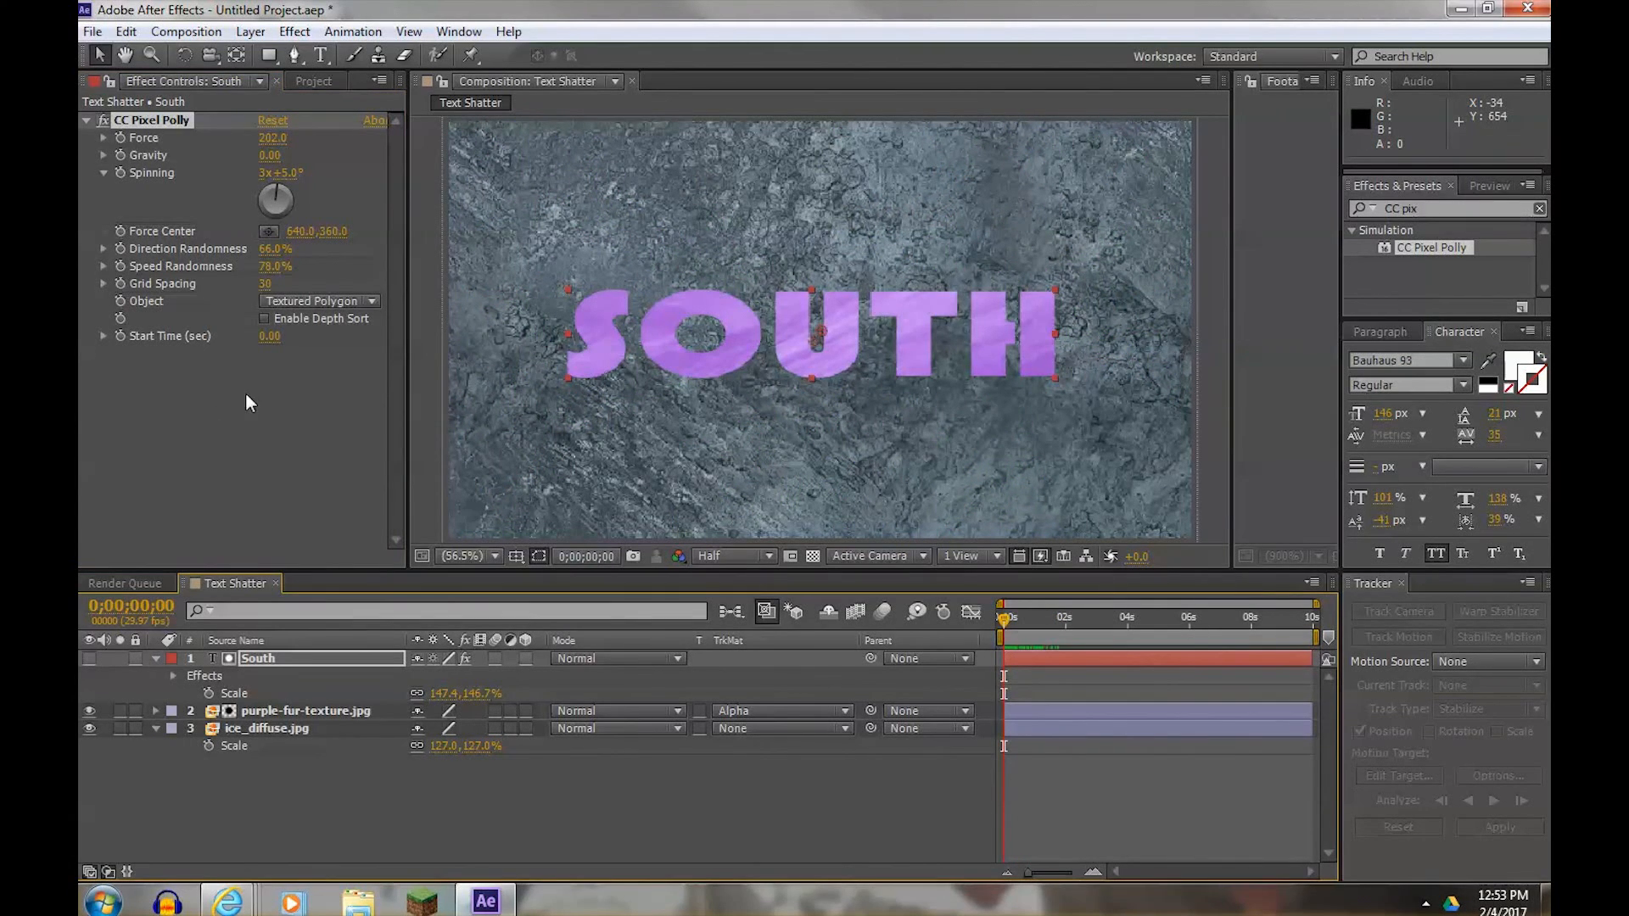
{"action": "left_click", "coordinate": [372, 302]}
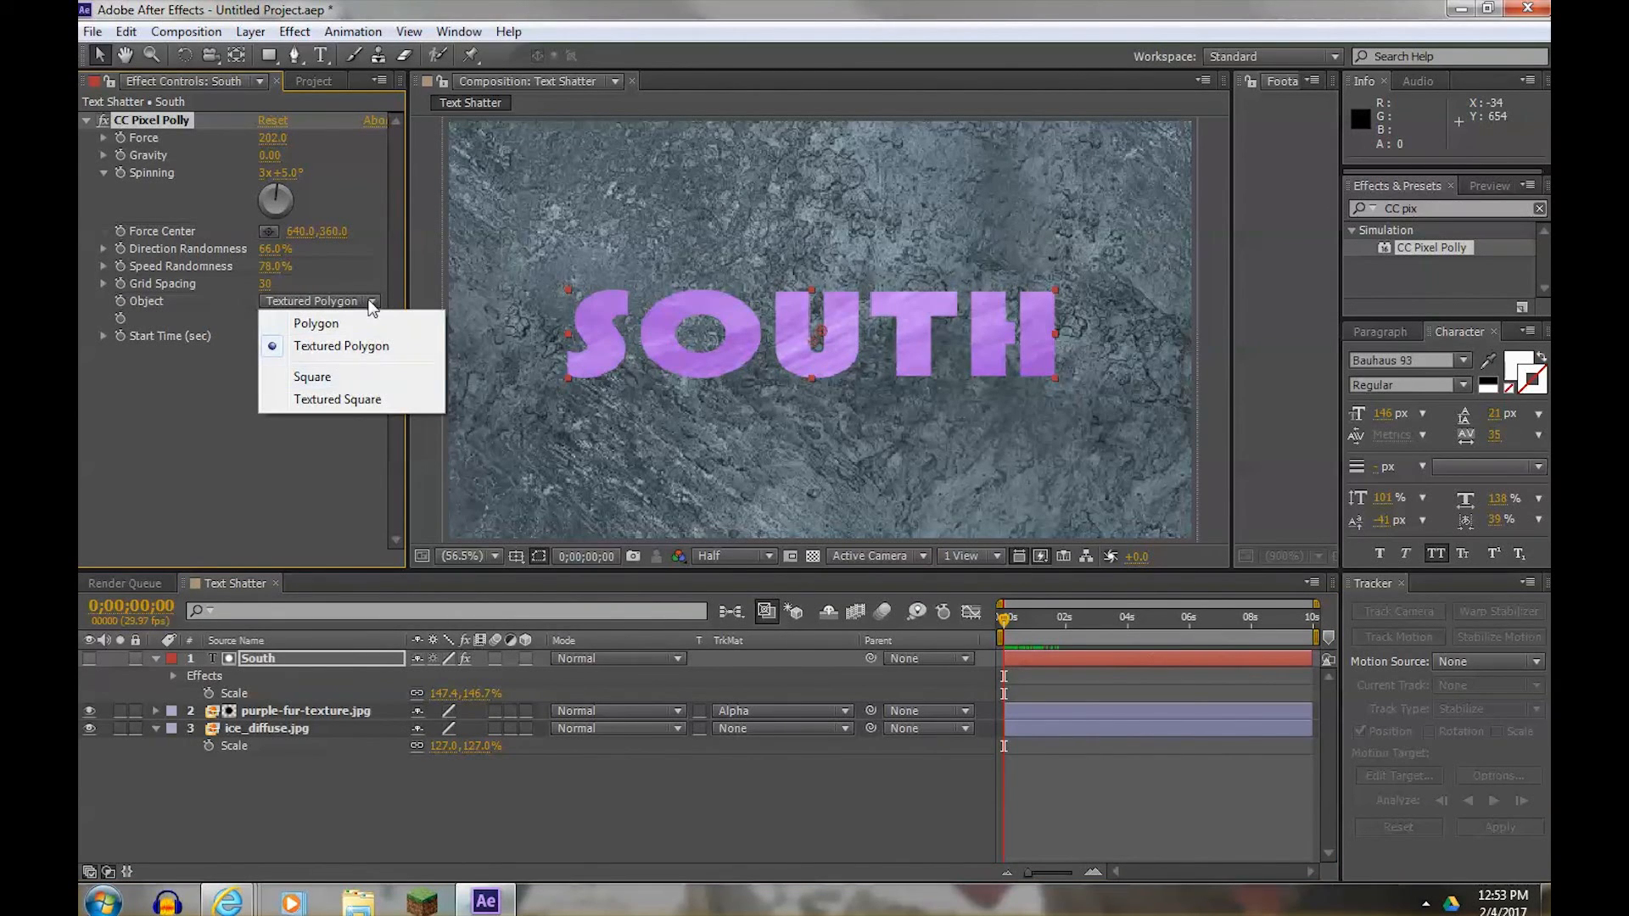
{"action": "left_click", "coordinate": [345, 276]}
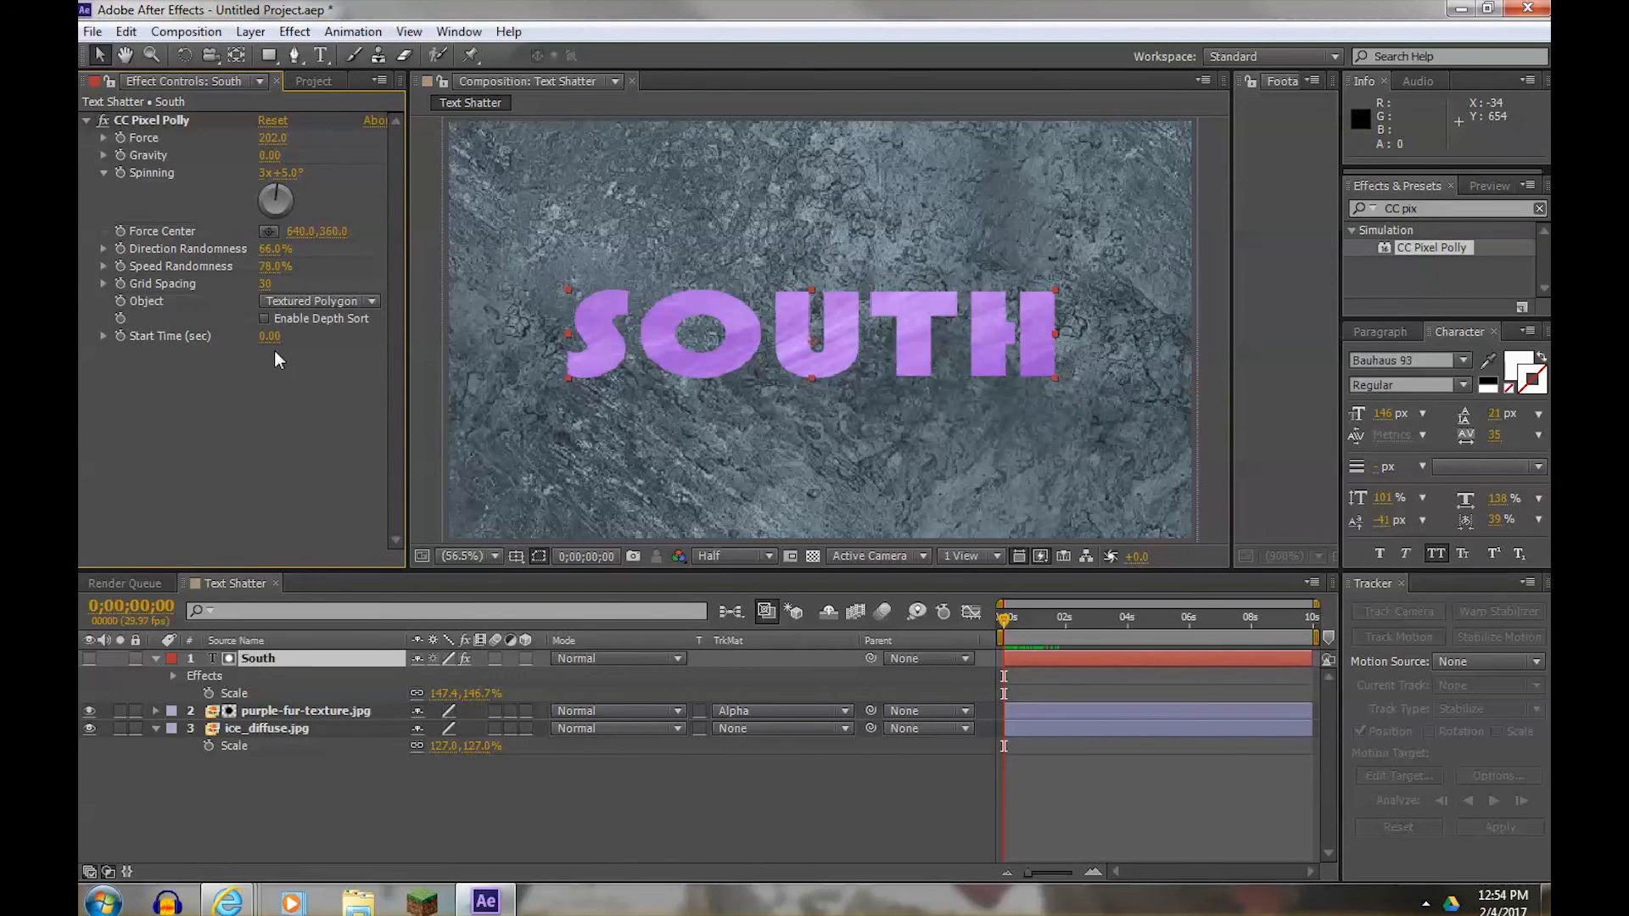
{"action": "mouse_move", "coordinate": [1006, 623]}
{"action": "left_mouse_down"}
{"action": "mouse_move", "coordinate": [1059, 623]}
{"action": "mouse_move", "coordinate": [969, 629]}
{"action": "mouse_move", "coordinate": [1127, 615]}
{"action": "mouse_move", "coordinate": [969, 626]}
{"action": "mouse_move", "coordinate": [1053, 620]}
{"action": "mouse_move", "coordinate": [991, 619]}
{"action": "left_mouse_up"}
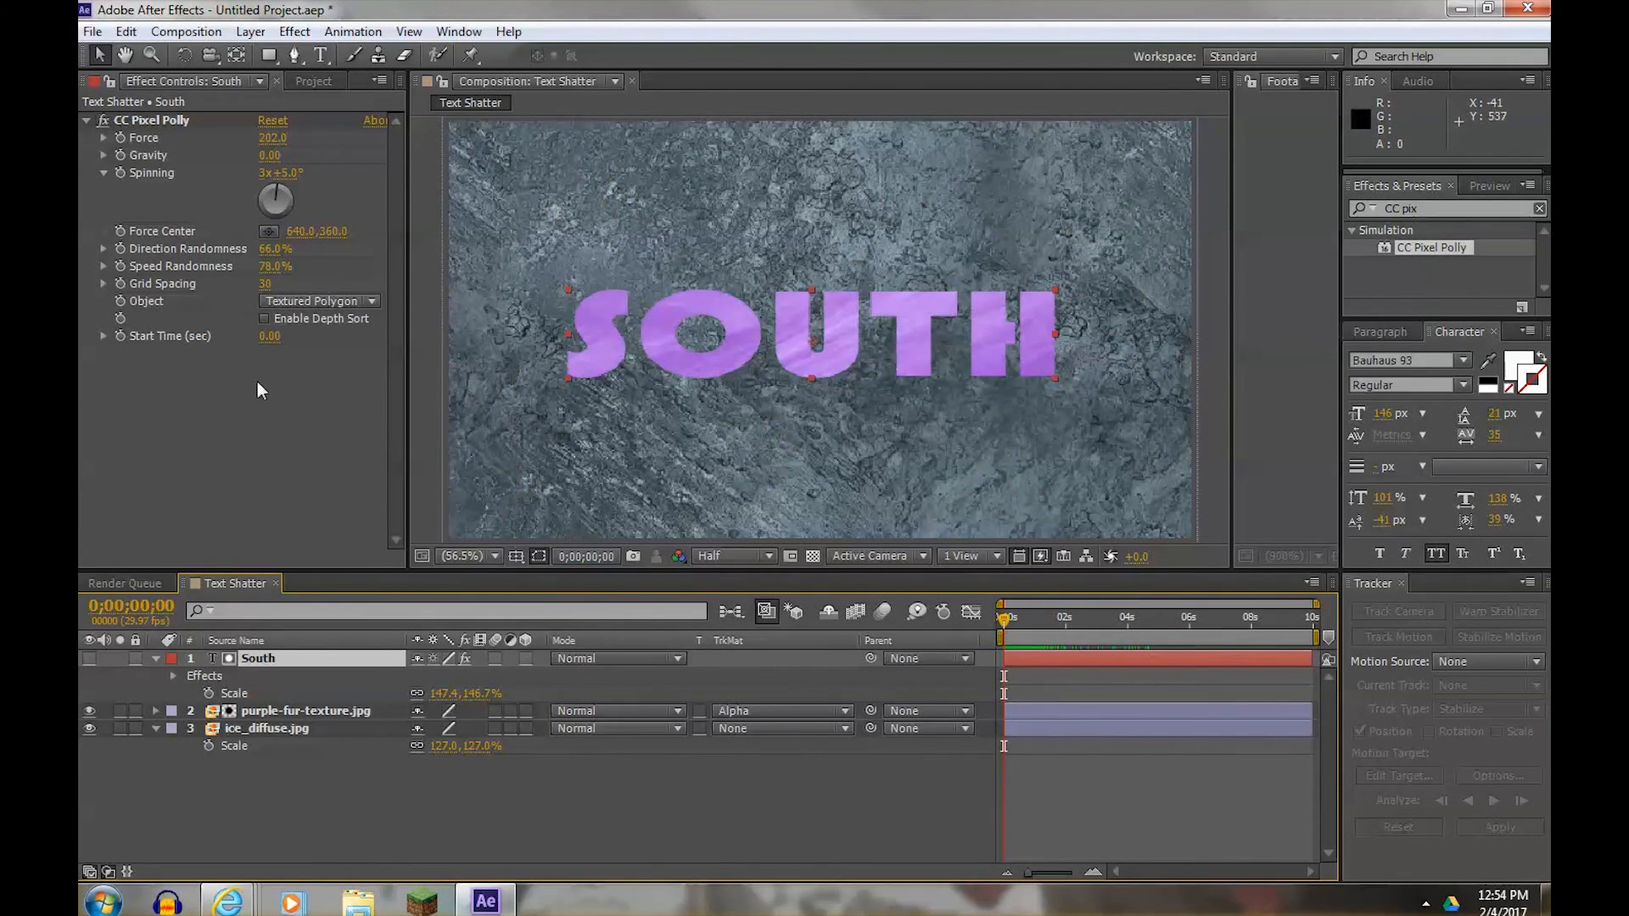
{"action": "left_click", "coordinate": [100, 336]}
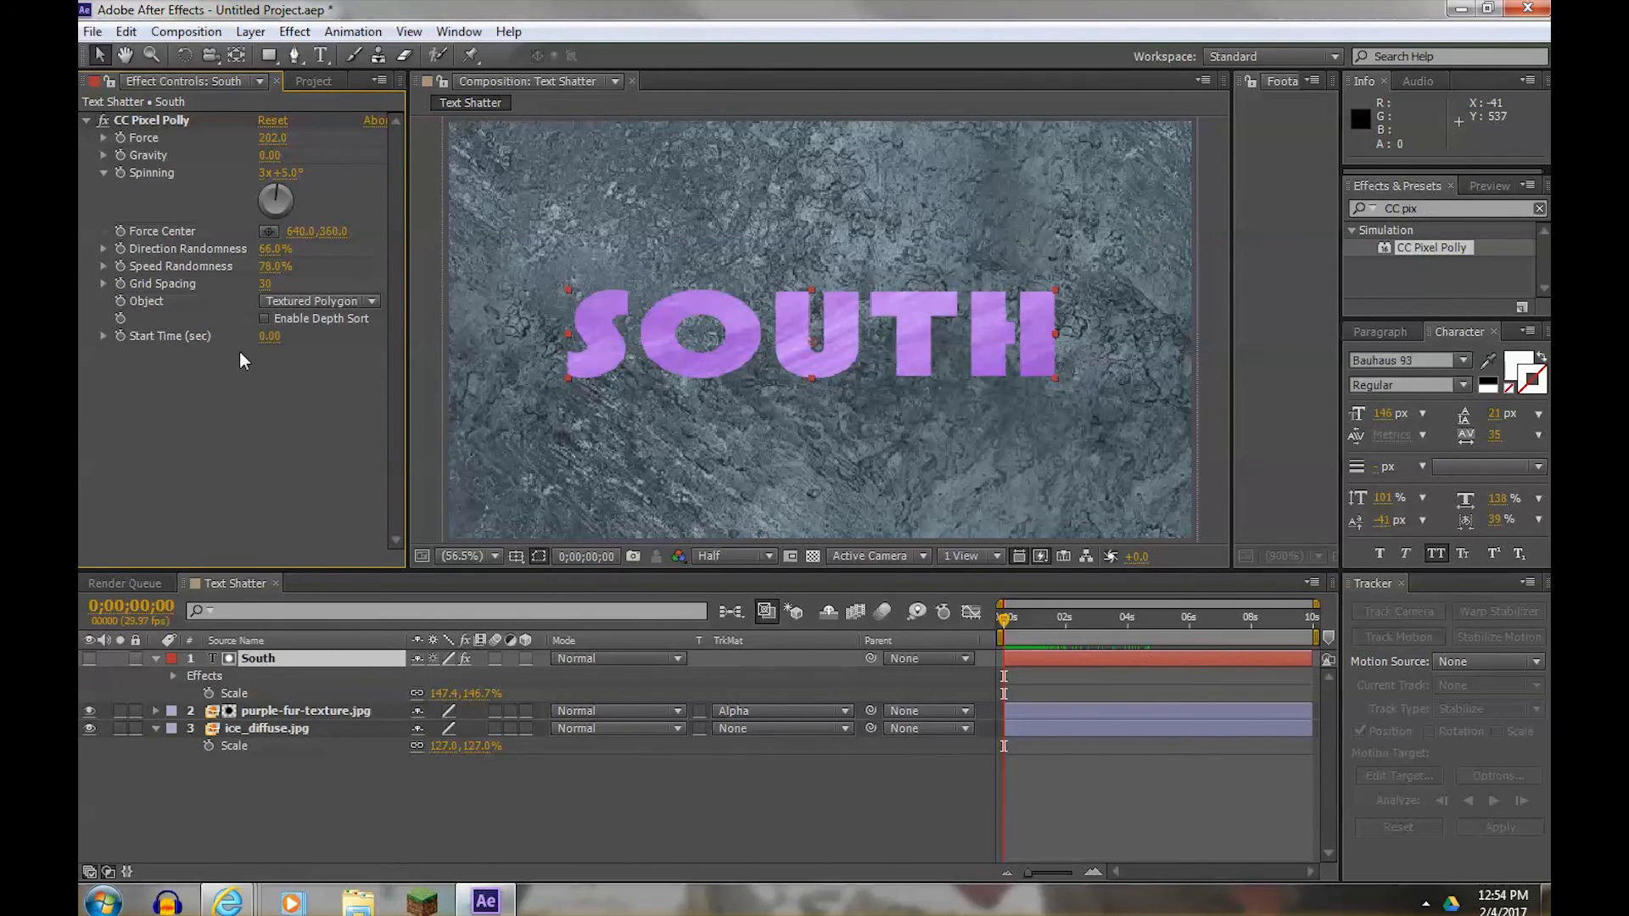
- Set the CC Pixel Polly Start Time to 4 seconds and preview the composition from the first frame
{"action": "left_click", "coordinate": [269, 337]}
{"action": "type", "text": "4"}
{"action": "key", "text": "Return"}
{"action": "mouse_move", "coordinate": [1001, 623]}
{"action": "left_mouse_down"}
{"action": "mouse_move", "coordinate": [1171, 639]}
{"action": "mouse_move", "coordinate": [995, 645]}
{"action": "mouse_move", "coordinate": [1025, 620]}
{"action": "mouse_move", "coordinate": [1079, 616]}
{"action": "mouse_move", "coordinate": [1224, 633]}
{"action": "mouse_move", "coordinate": [1000, 640]}
{"action": "left_mouse_up"}
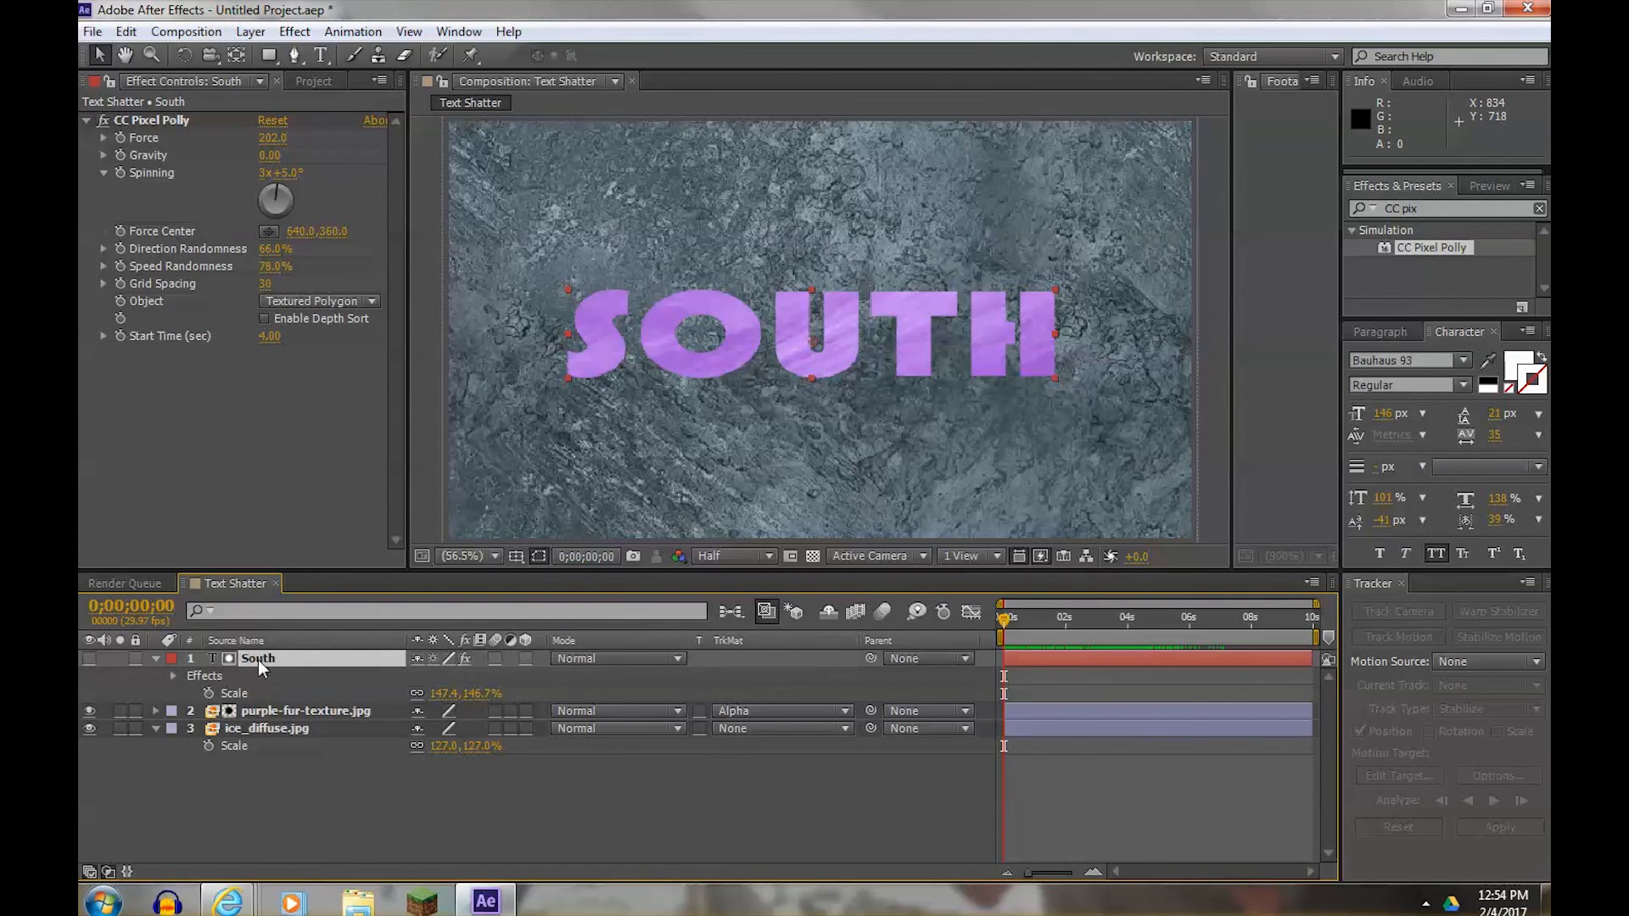
- Reveal the South layer's Scale and add its first keyframe at 0;00;03;29, one frame before the shatter starts
{"action": "key", "text": "s"}
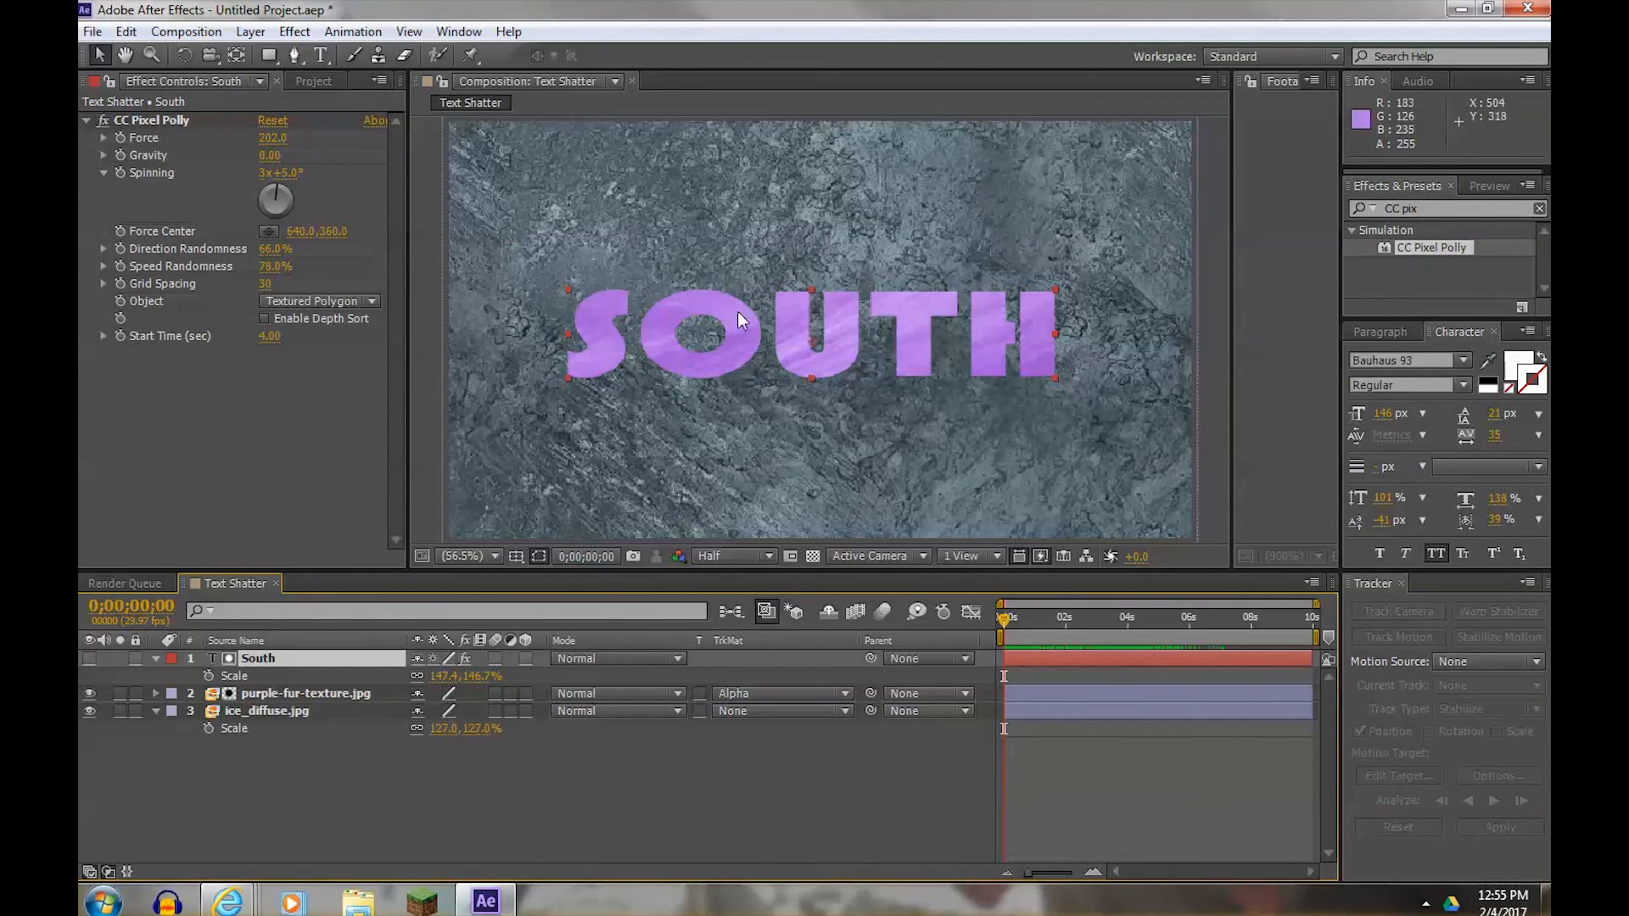
{"action": "left_click_drag", "start_coordinate": [1004, 618], "coordinate": [1123, 620]}
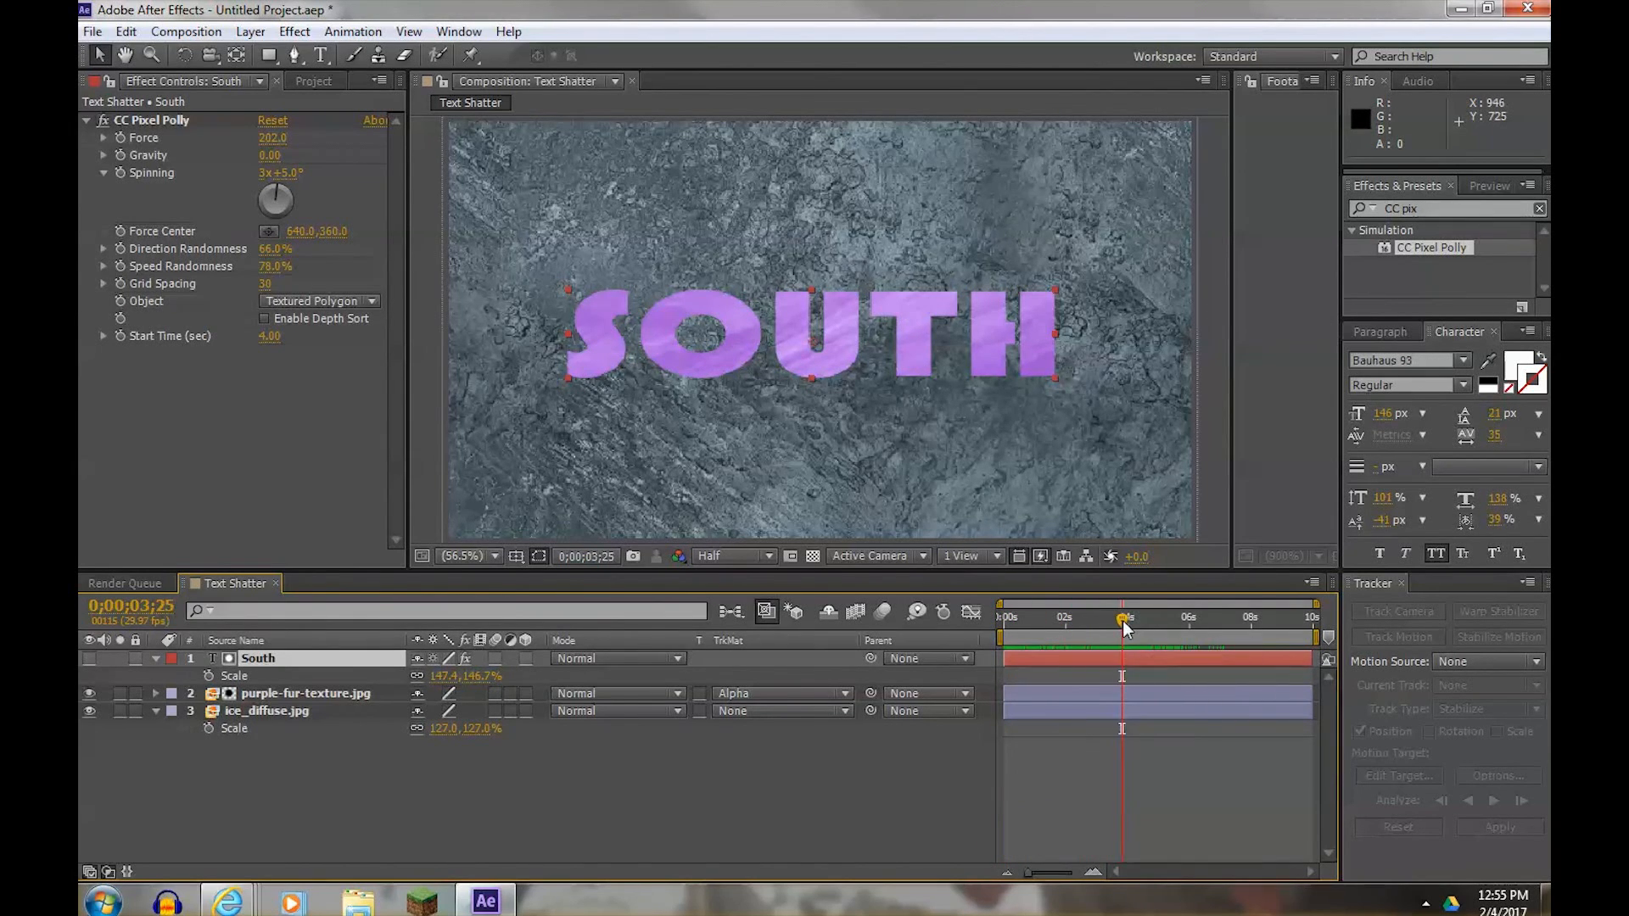
{"action": "left_click", "coordinate": [115, 606]}
{"action": "type", "text": "400"}
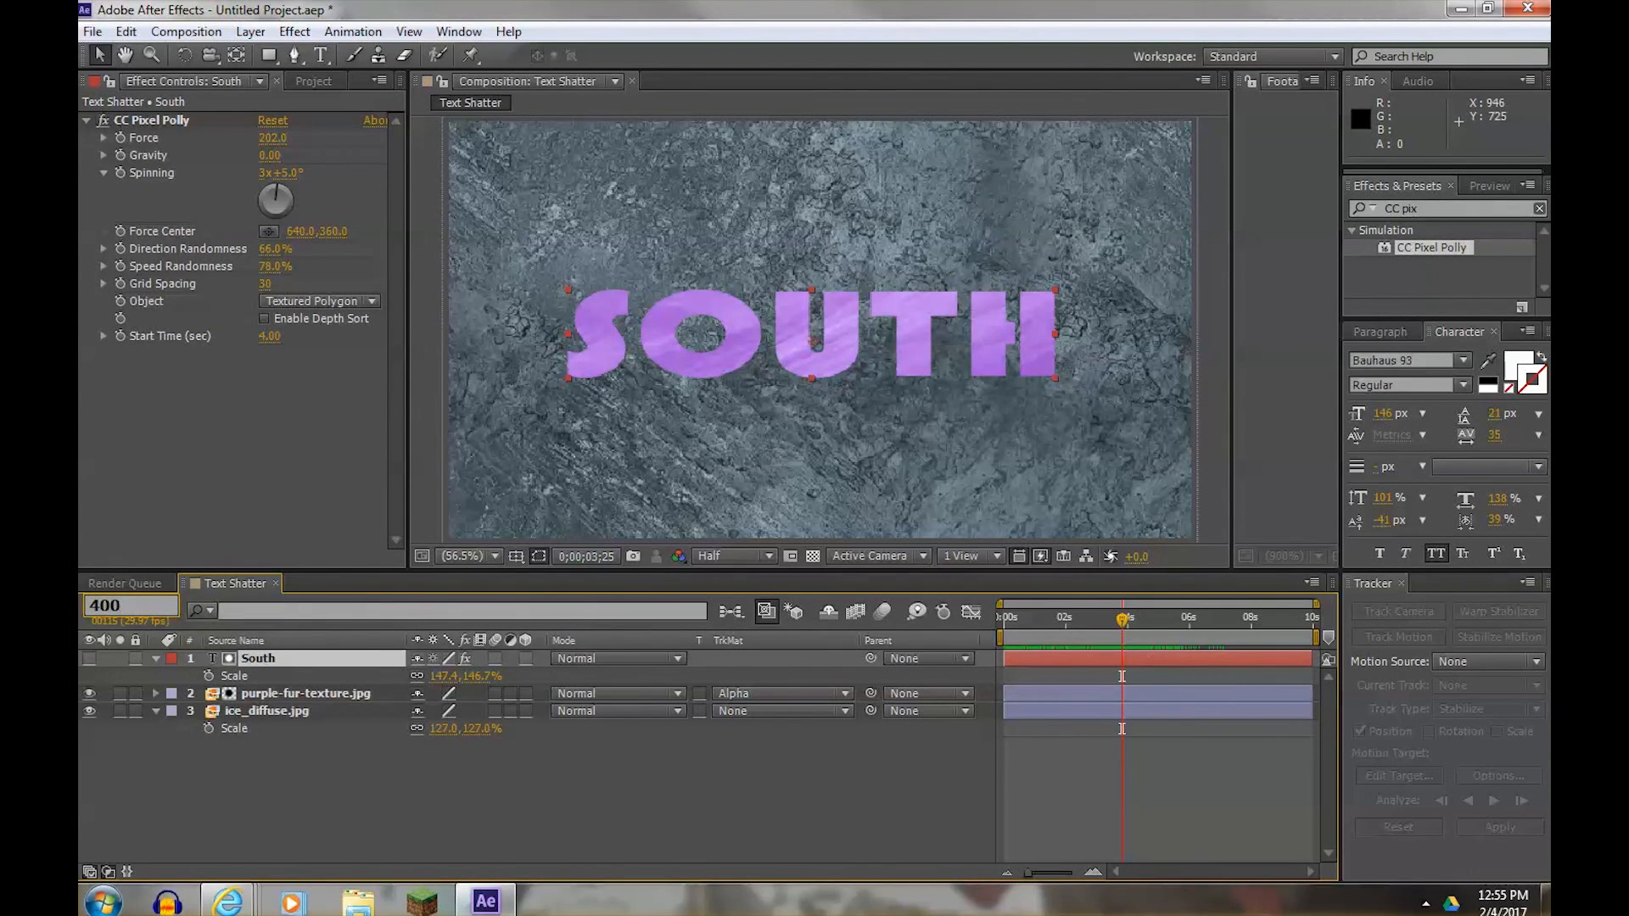
{"action": "key", "text": "Return"}
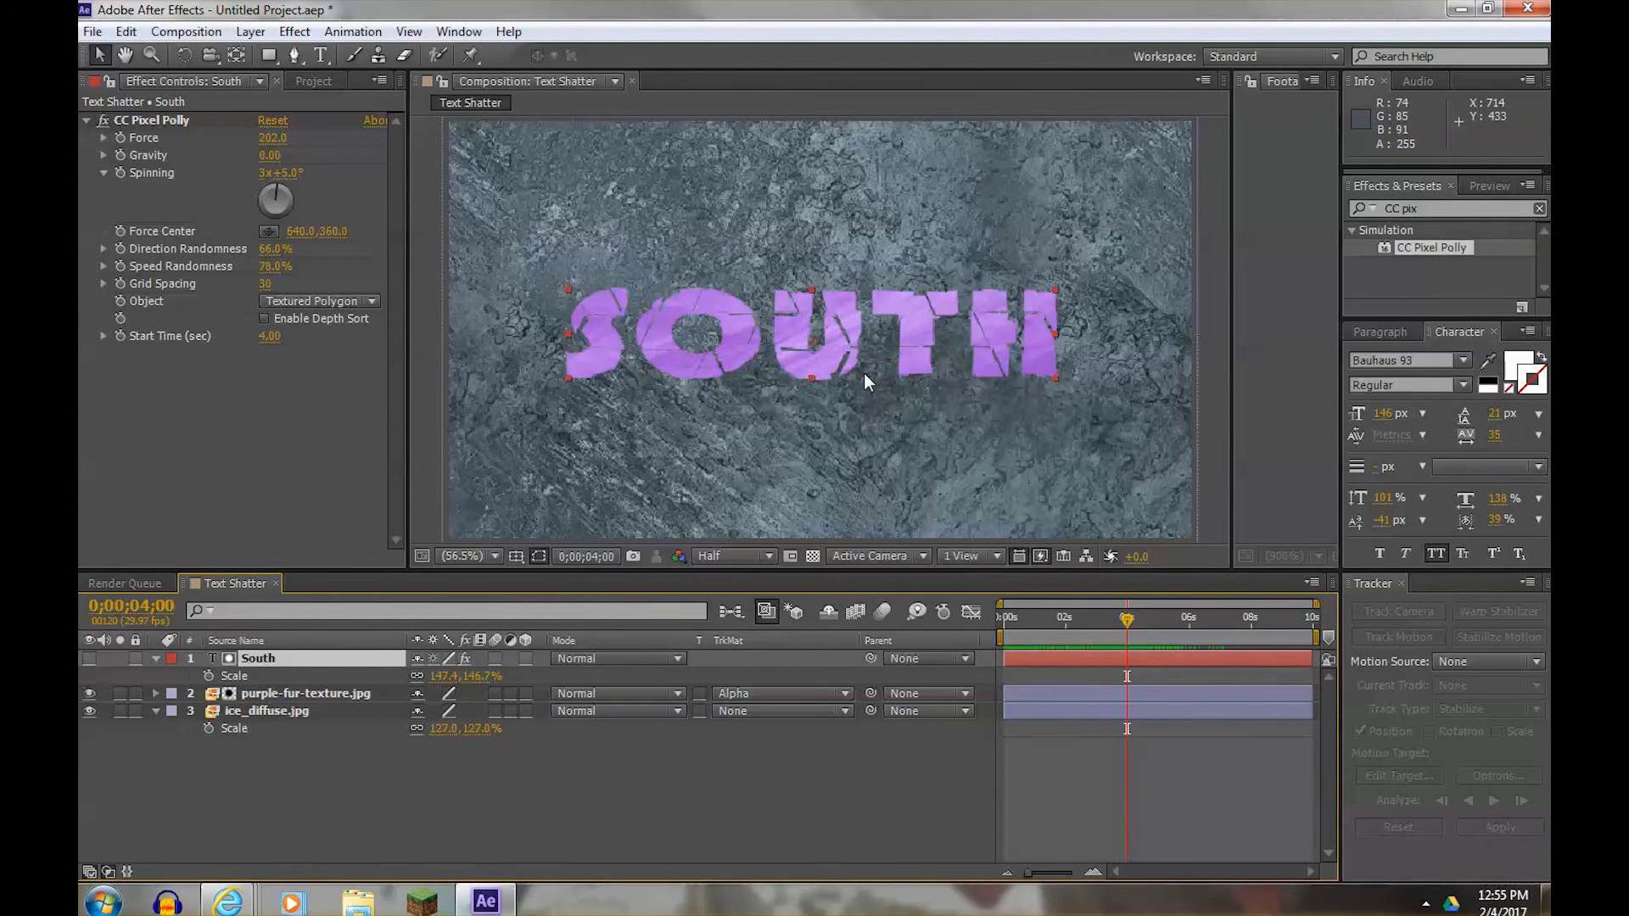
{"action": "left_click", "coordinate": [148, 614]}
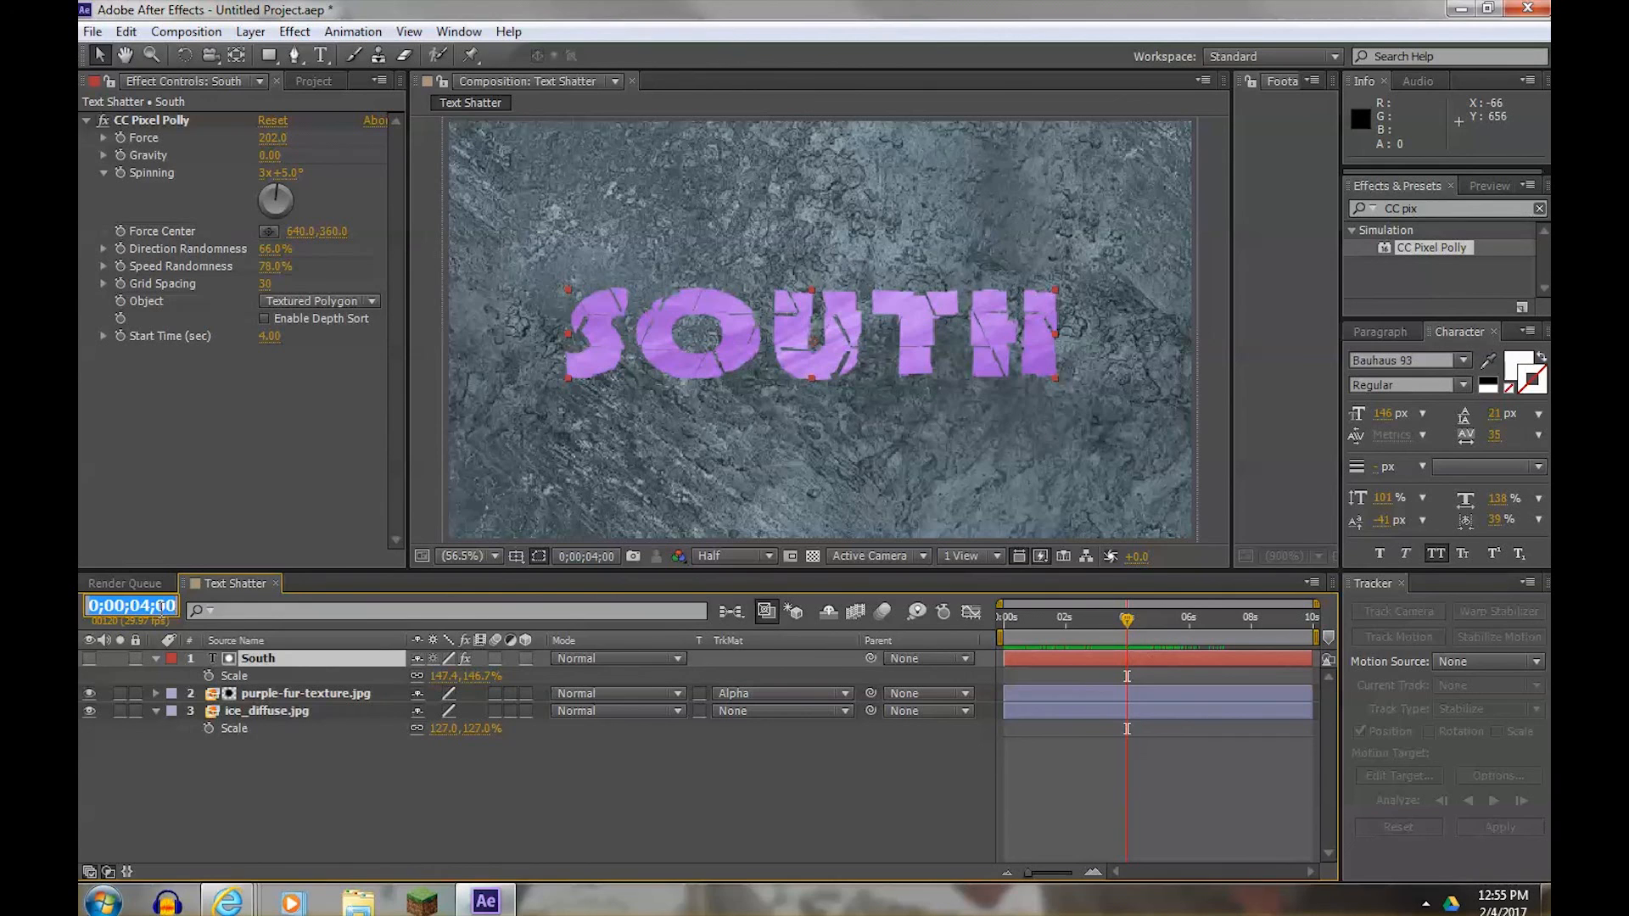
{"action": "type", "text": "329"}
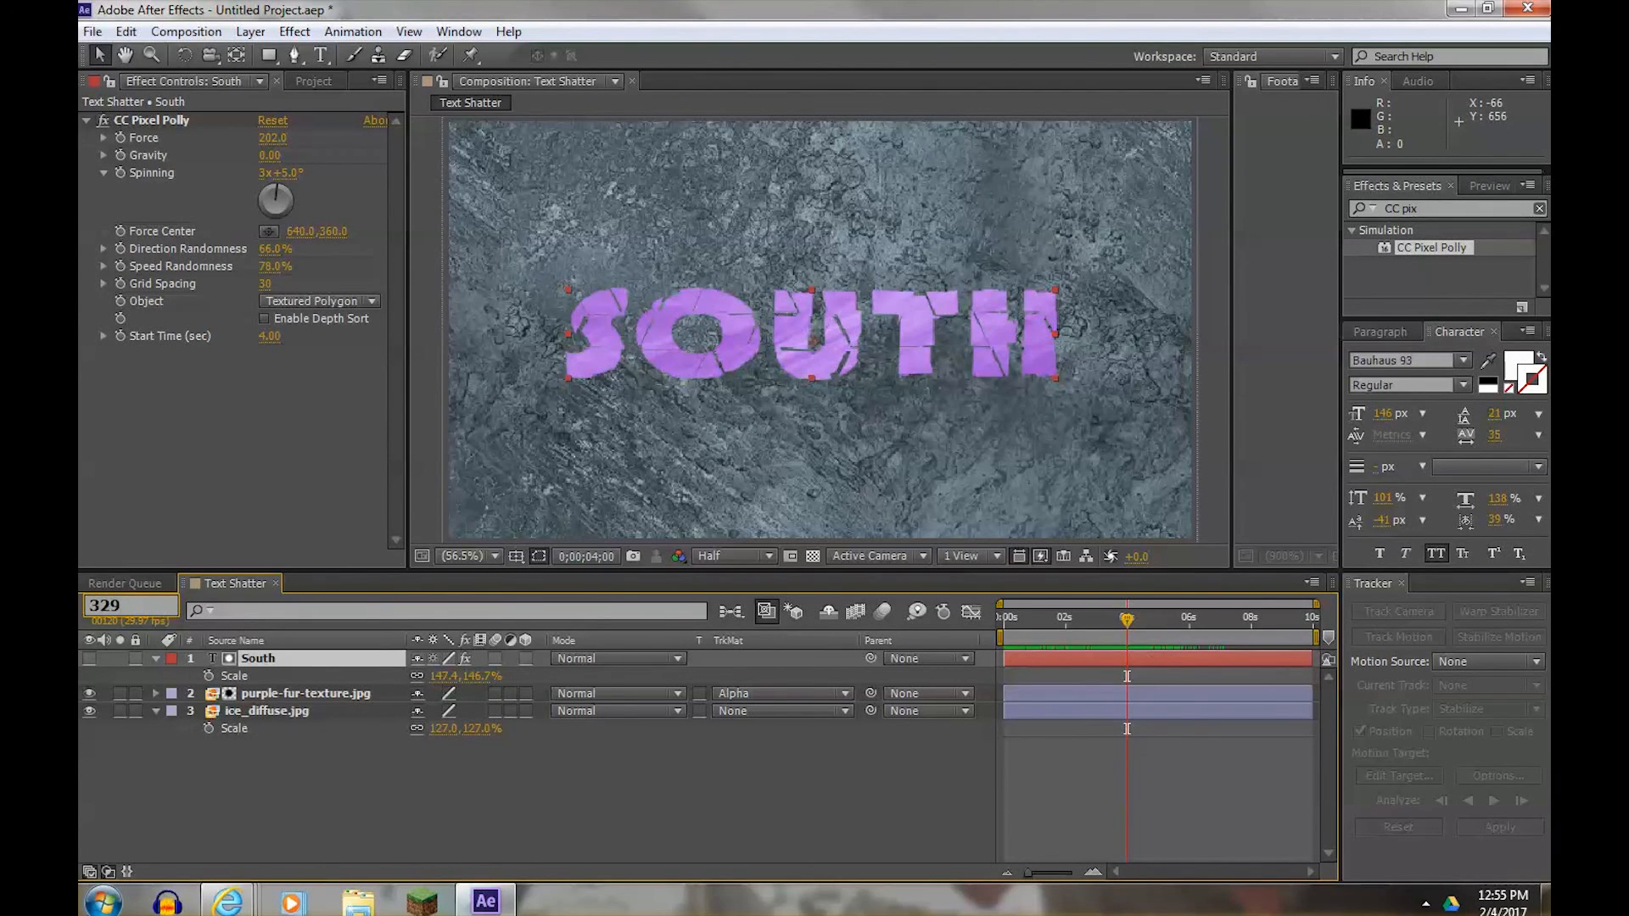
{"action": "key", "text": "Return"}
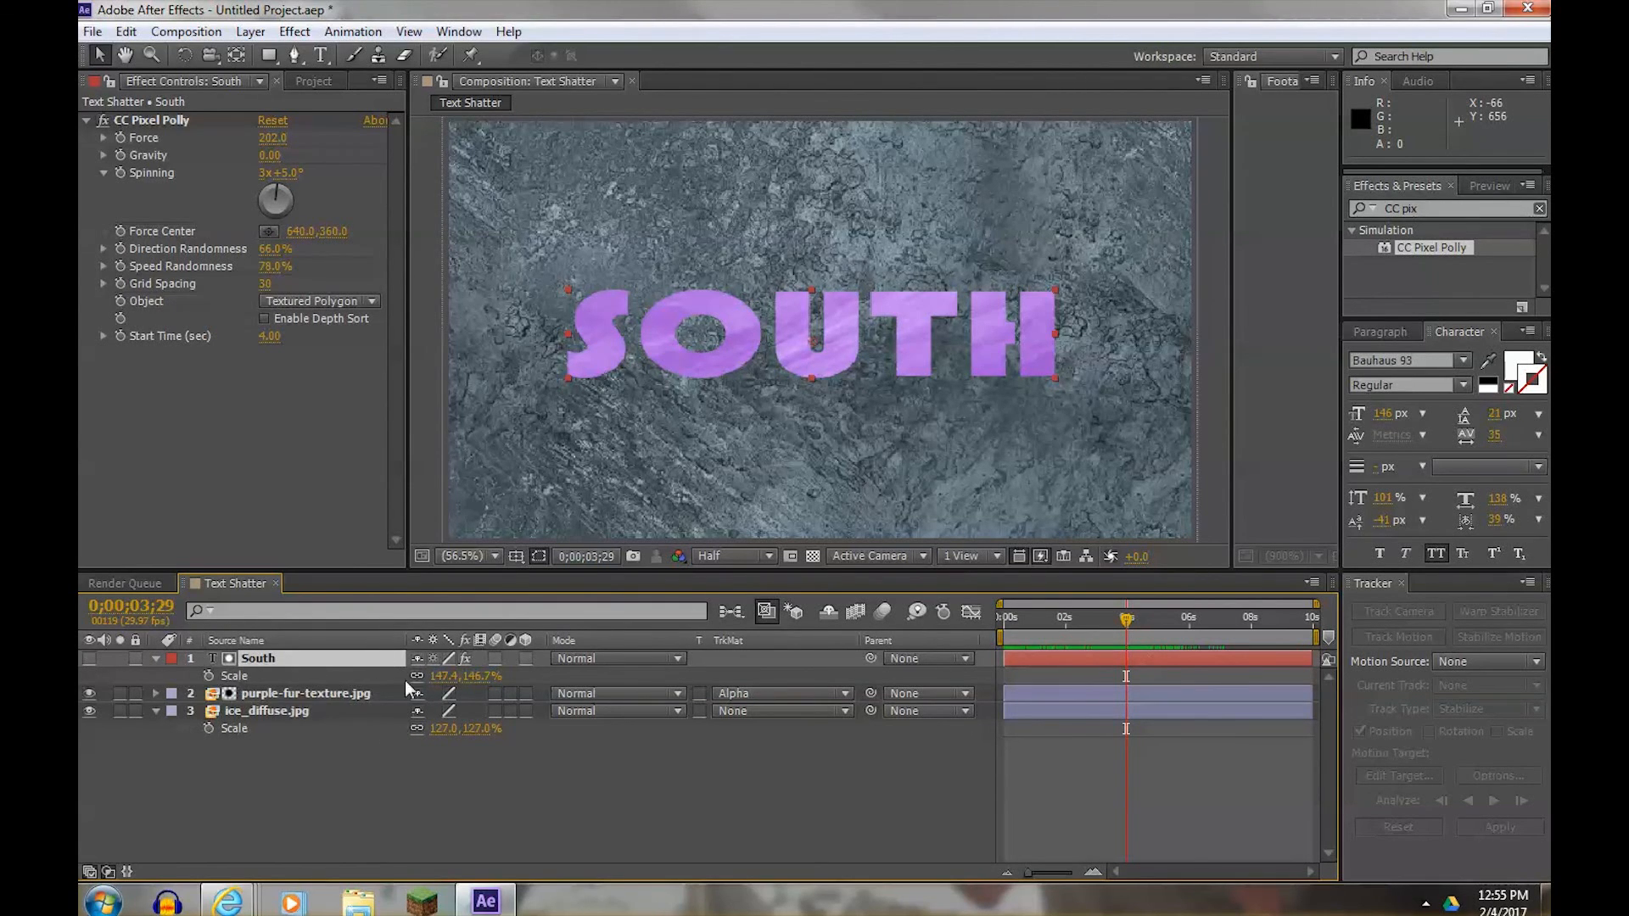
{"action": "left_click", "coordinate": [207, 676]}
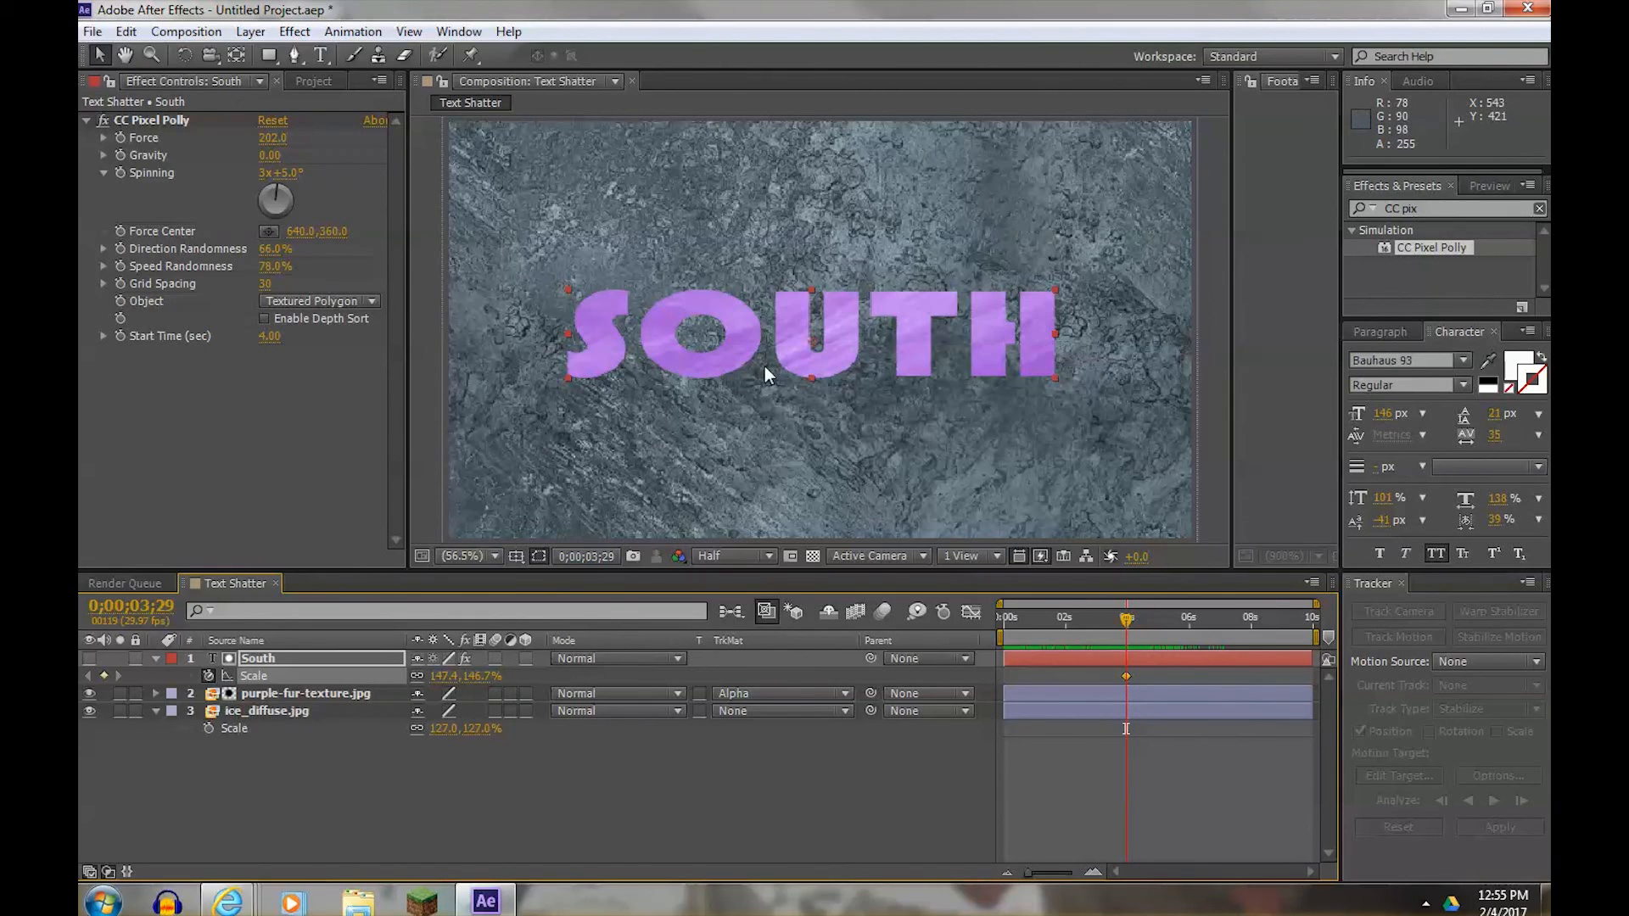
- Set the South layer's Scale to 414.4, 412.4% at the first frame and preview the shrinking text animation
{"action": "left_click_drag", "start_coordinate": [1123, 616], "coordinate": [998, 613]}
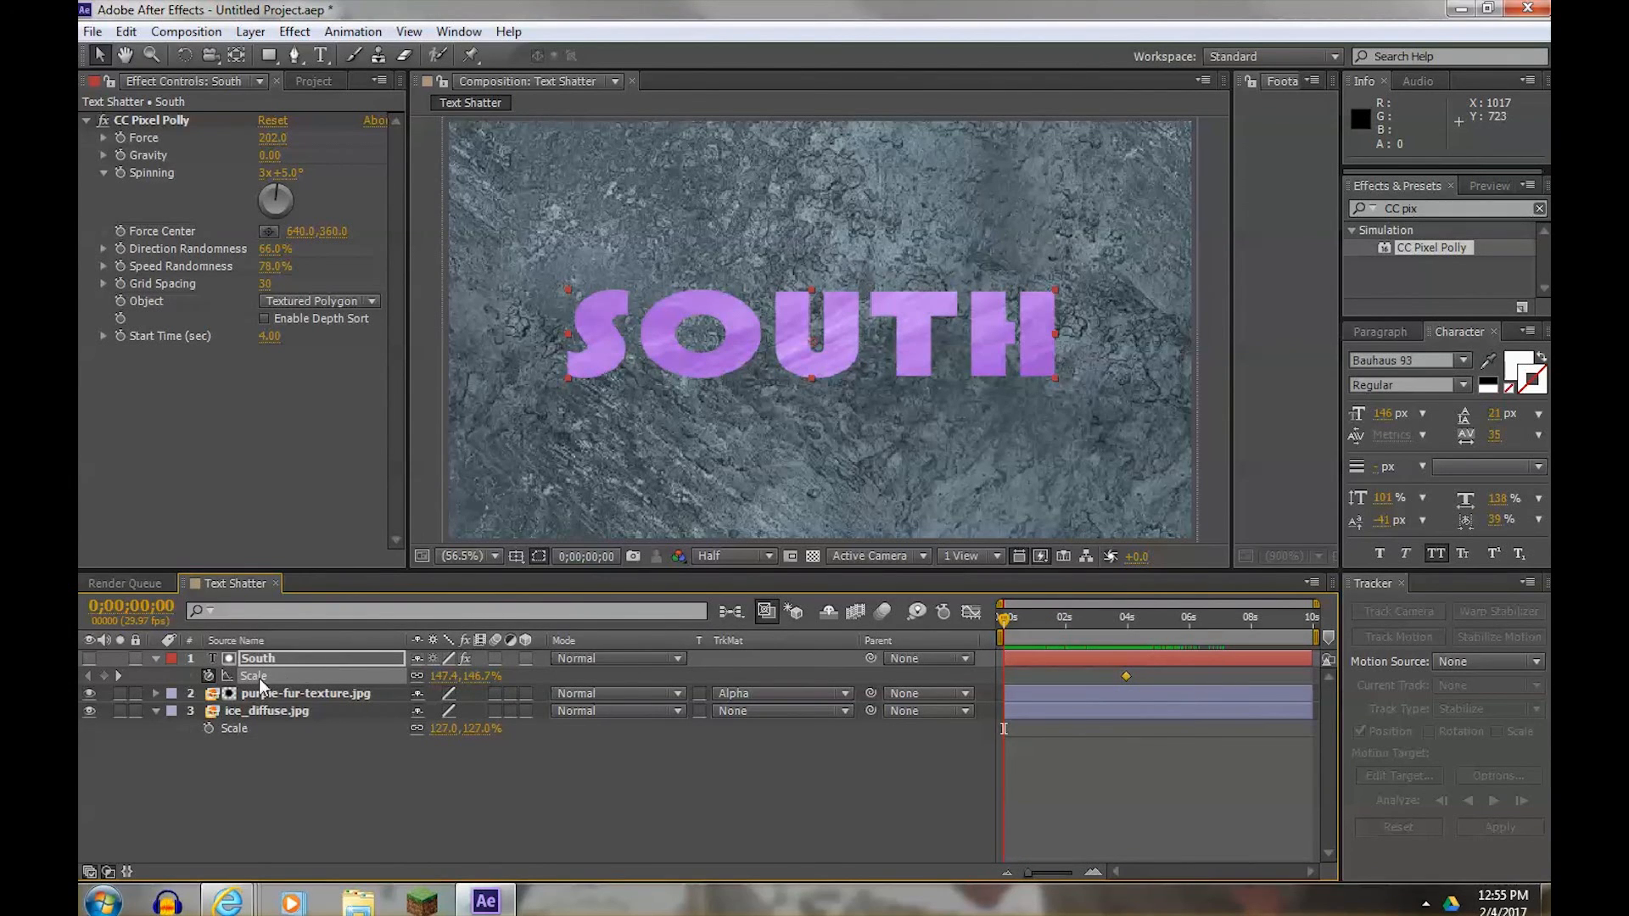
{"action": "left_click_drag", "start_coordinate": [462, 676], "coordinate": [707, 654]}
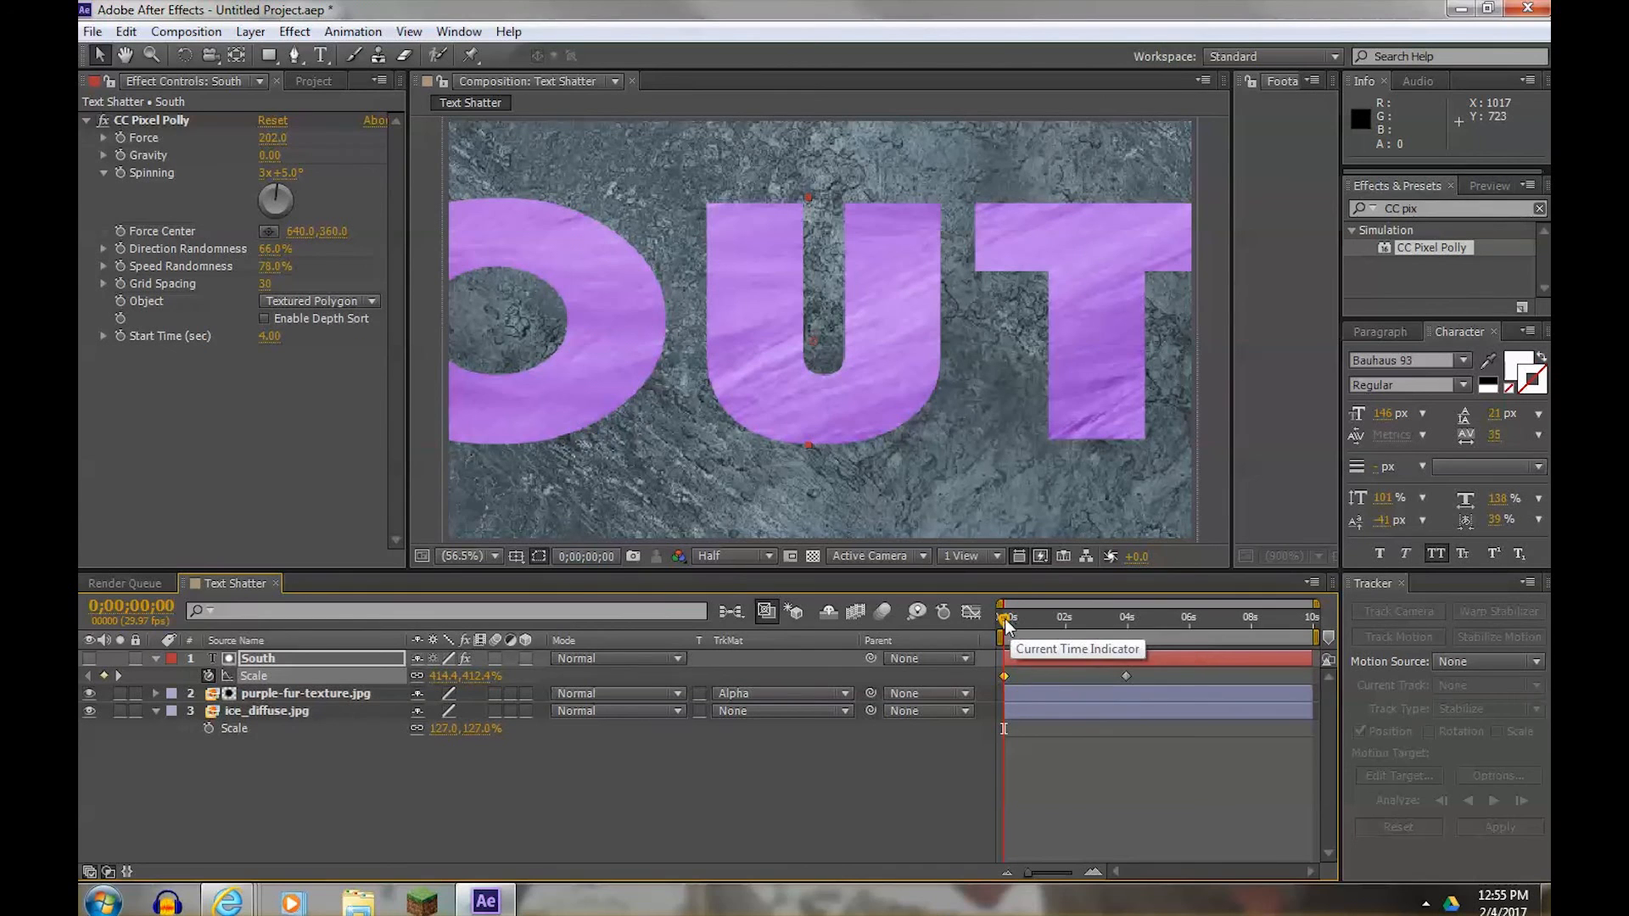
{"action": "mouse_move", "coordinate": [1000, 619]}
{"action": "left_mouse_down"}
{"action": "mouse_move", "coordinate": [1153, 624]}
{"action": "mouse_move", "coordinate": [996, 612]}
{"action": "left_mouse_up"}
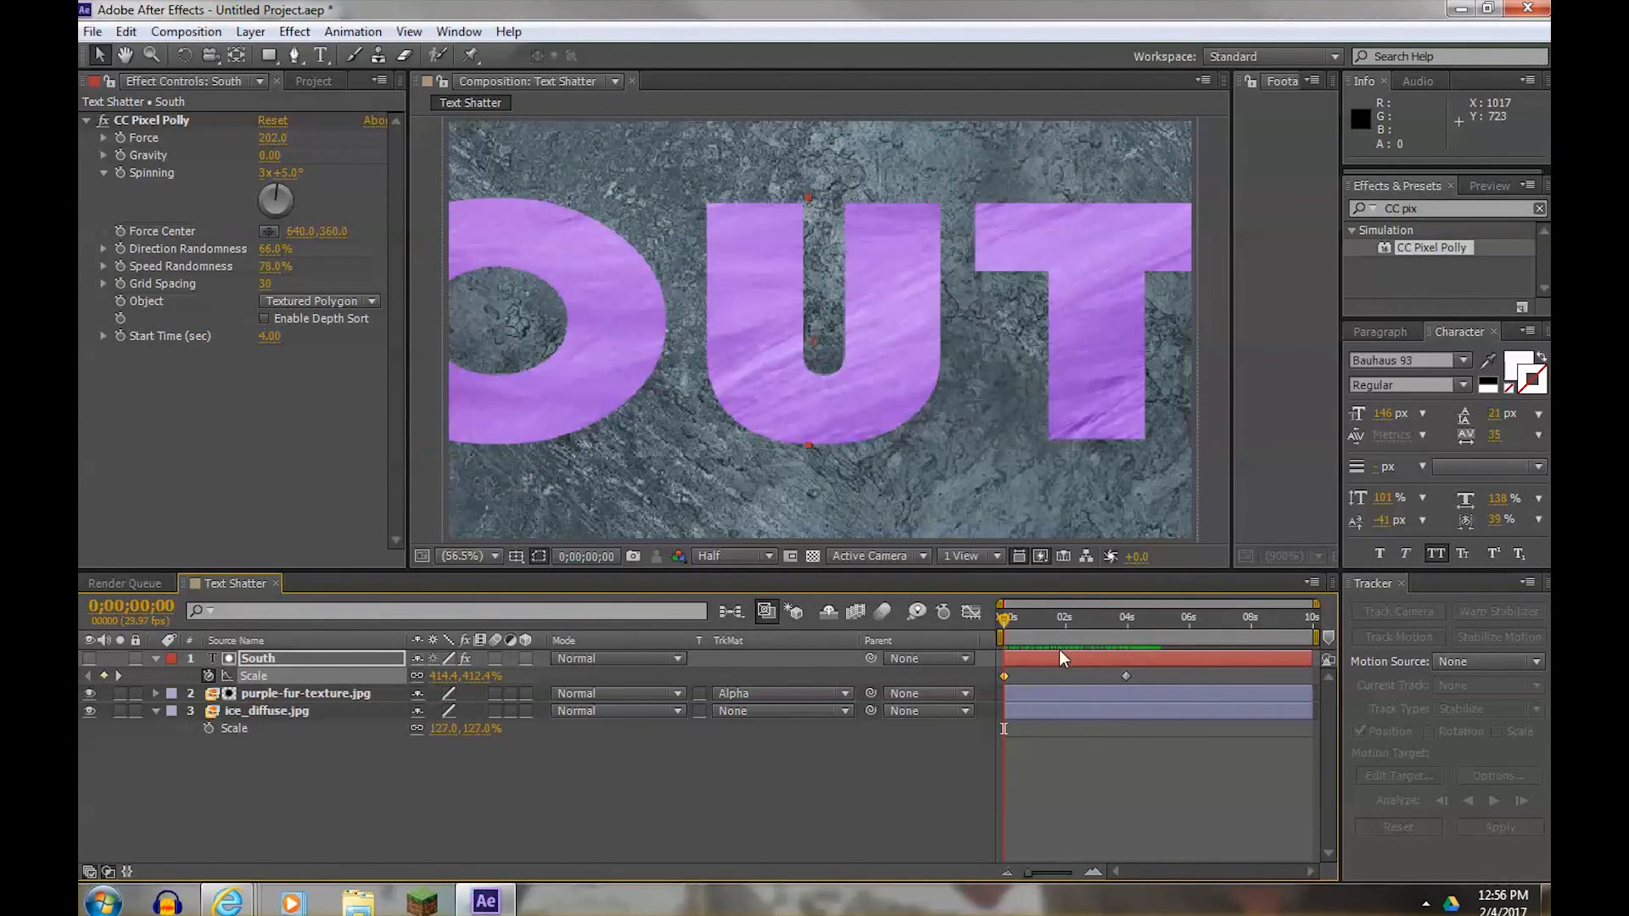
{"action": "key", "text": "space"}
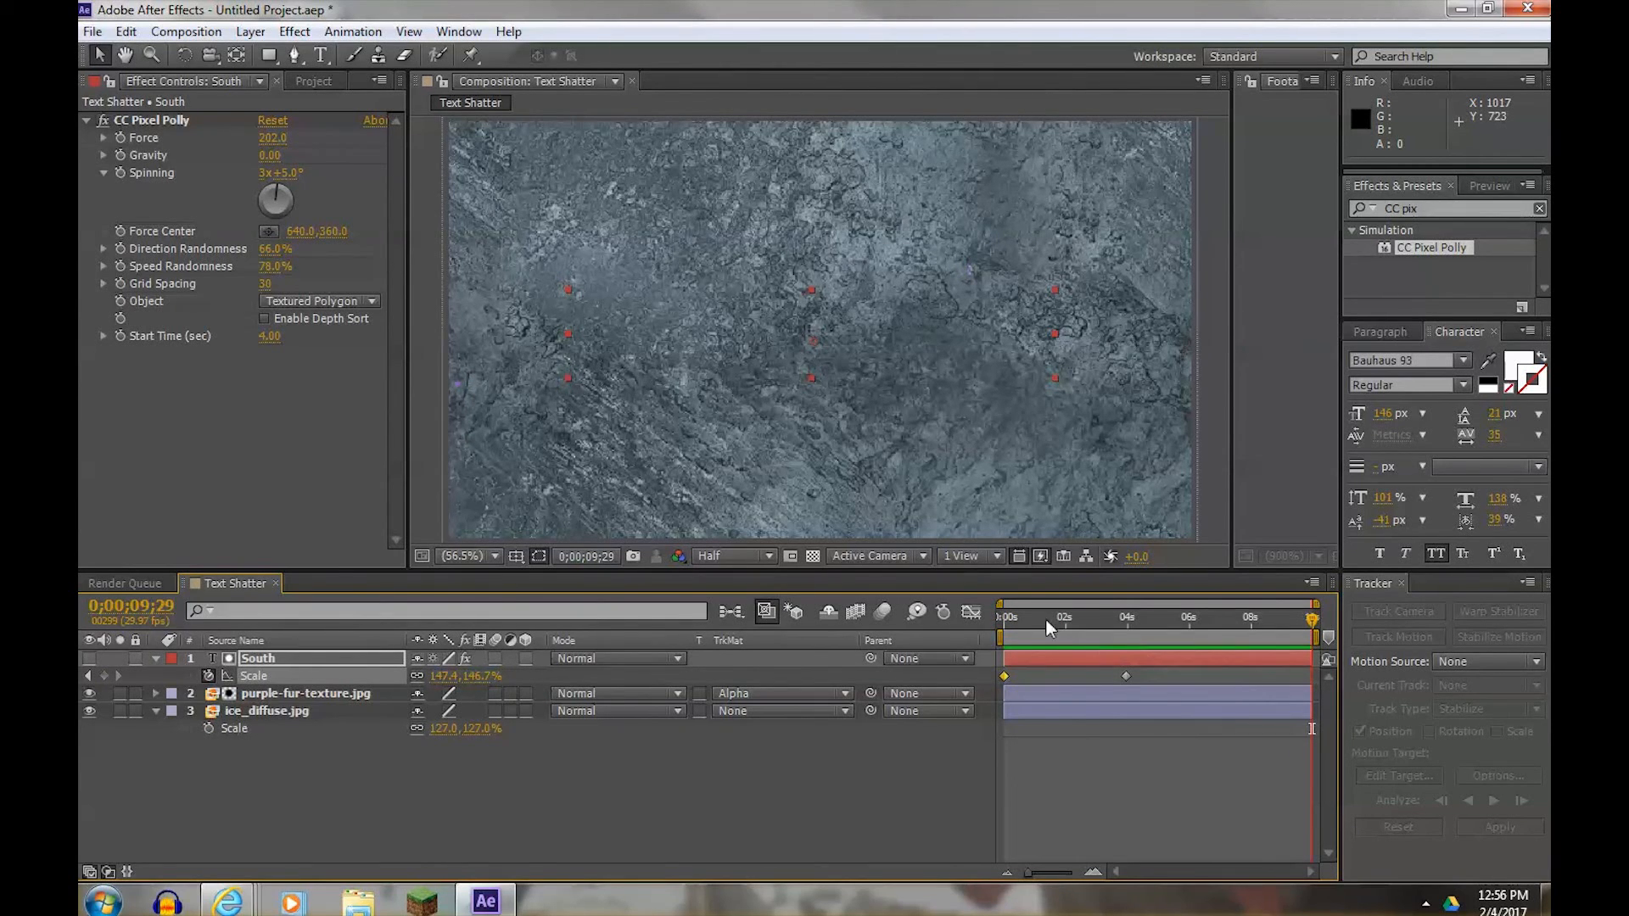
{"action": "left_click_drag", "start_coordinate": [1045, 627], "coordinate": [986, 613]}
{"action": "key", "text": "space"}
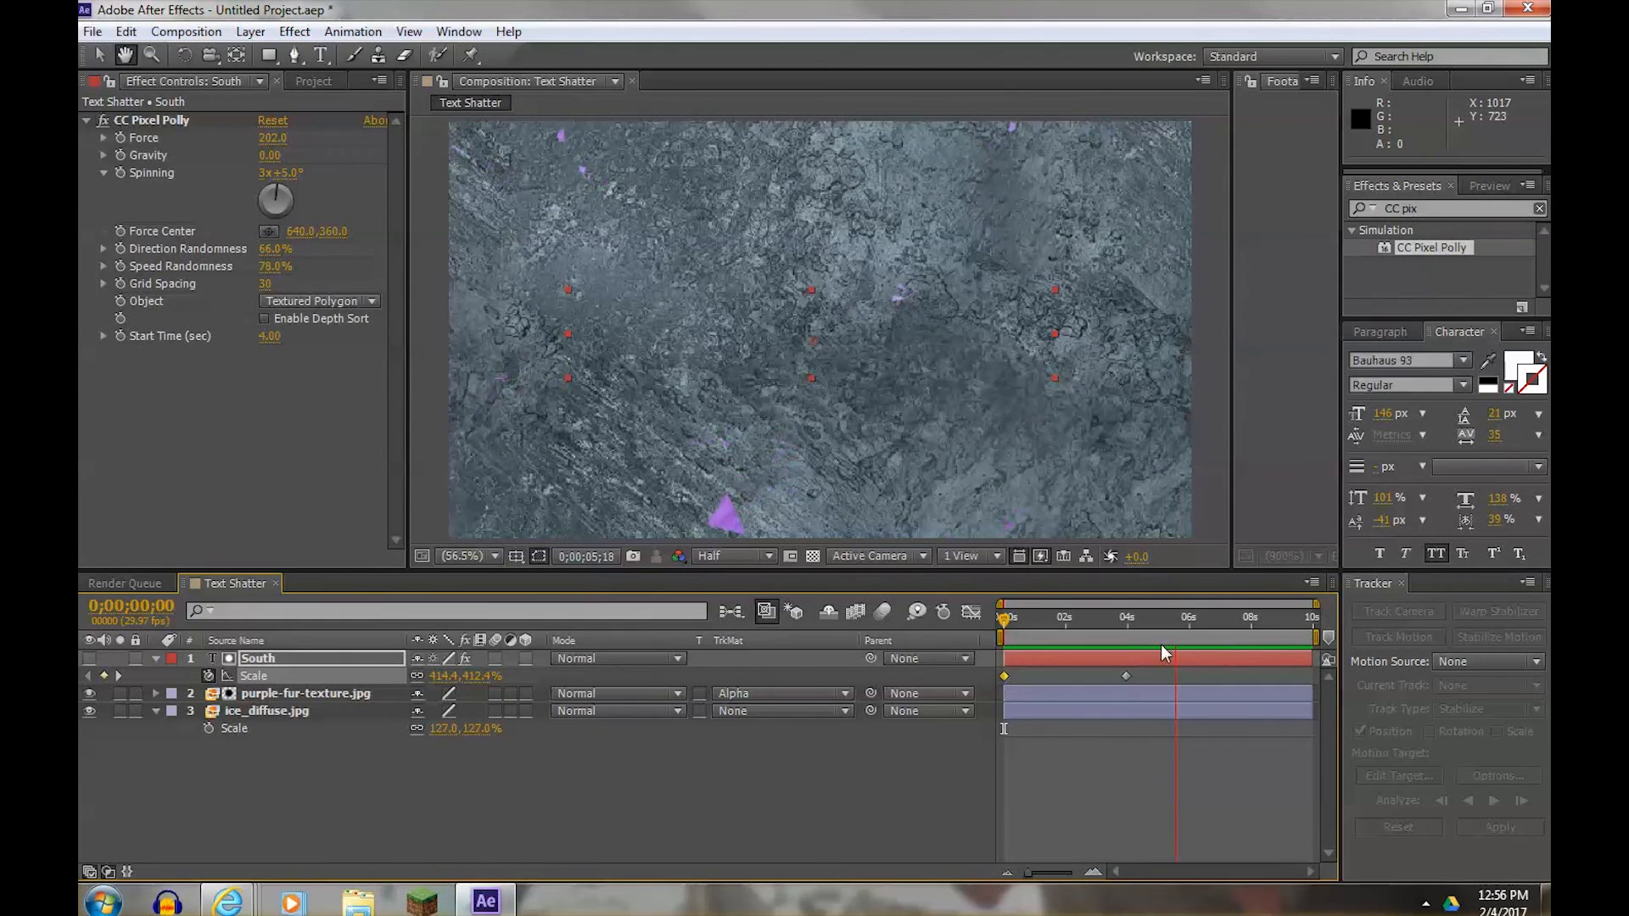
- Move the South layer's second Scale keyframe to 0;00;02;28 and preview the animation from the start
{"action": "left_click_drag", "start_coordinate": [1165, 618], "coordinate": [1093, 628]}
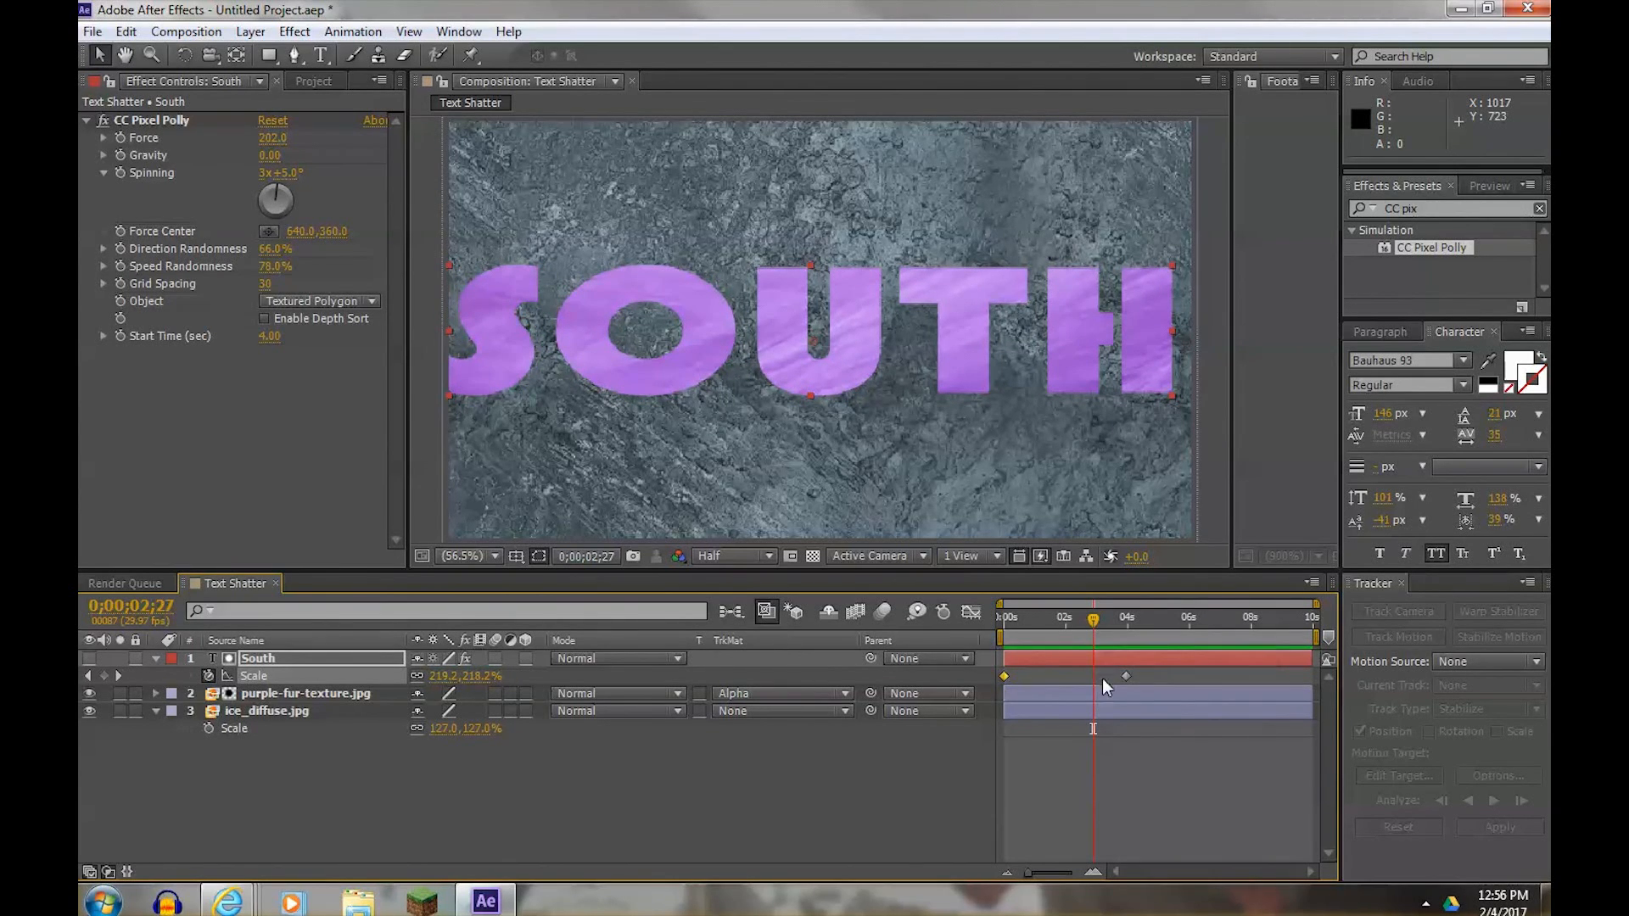
{"action": "left_click_drag", "start_coordinate": [1088, 624], "coordinate": [1092, 624]}
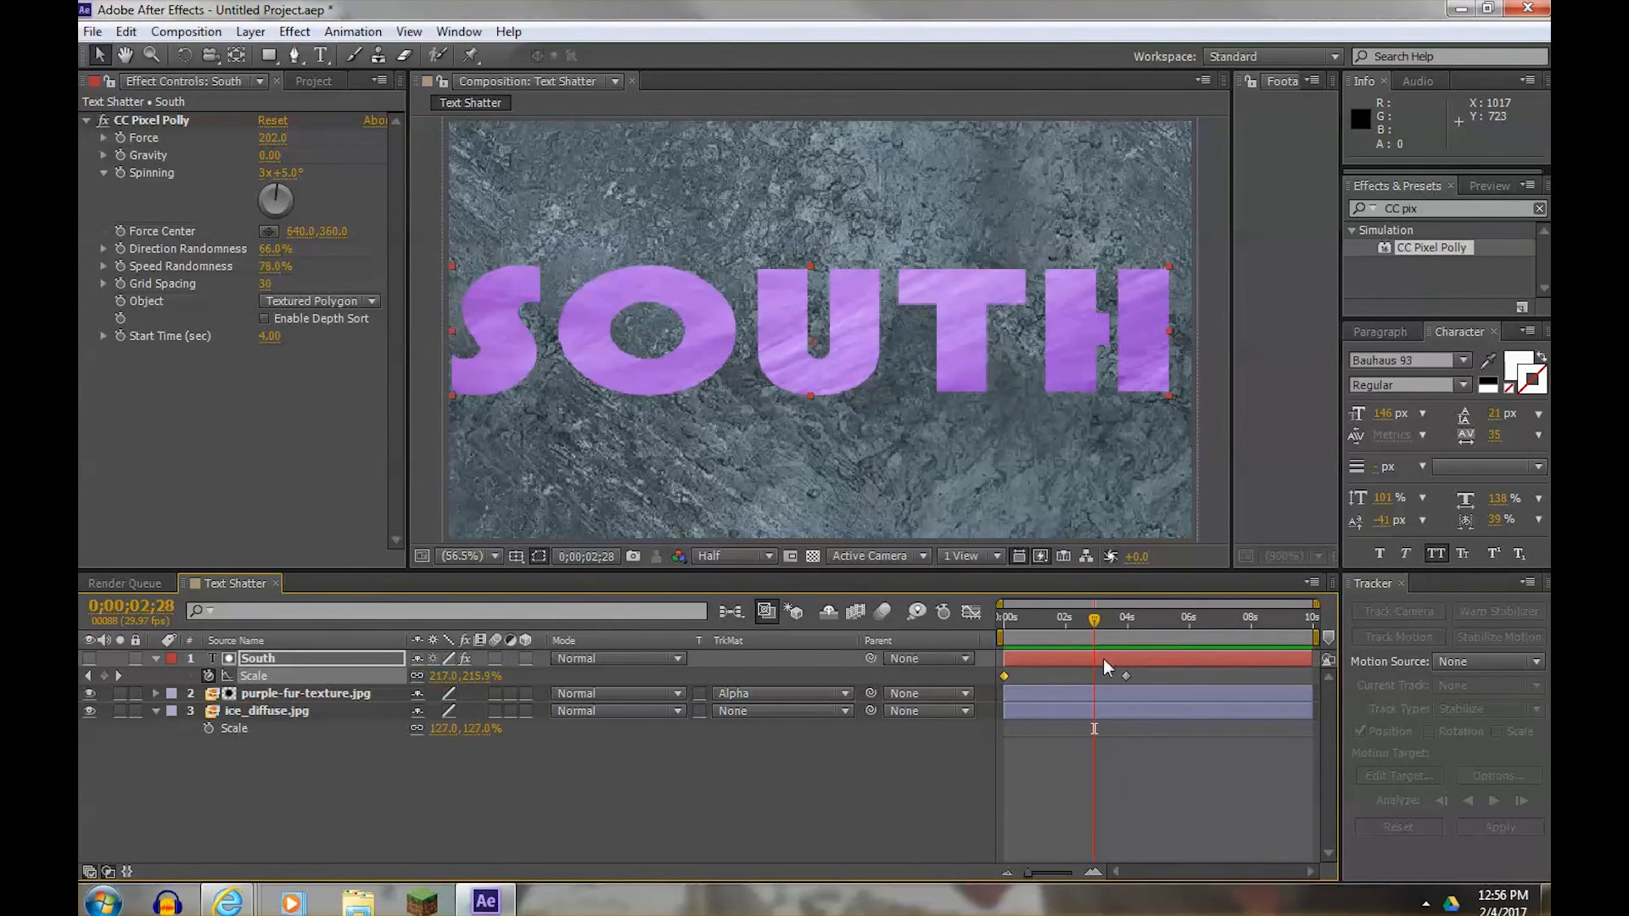
{"action": "left_click_drag", "start_coordinate": [1125, 676], "coordinate": [1093, 676]}
{"action": "left_click_drag", "start_coordinate": [1093, 621], "coordinate": [986, 616]}
{"action": "key", "text": "space"}
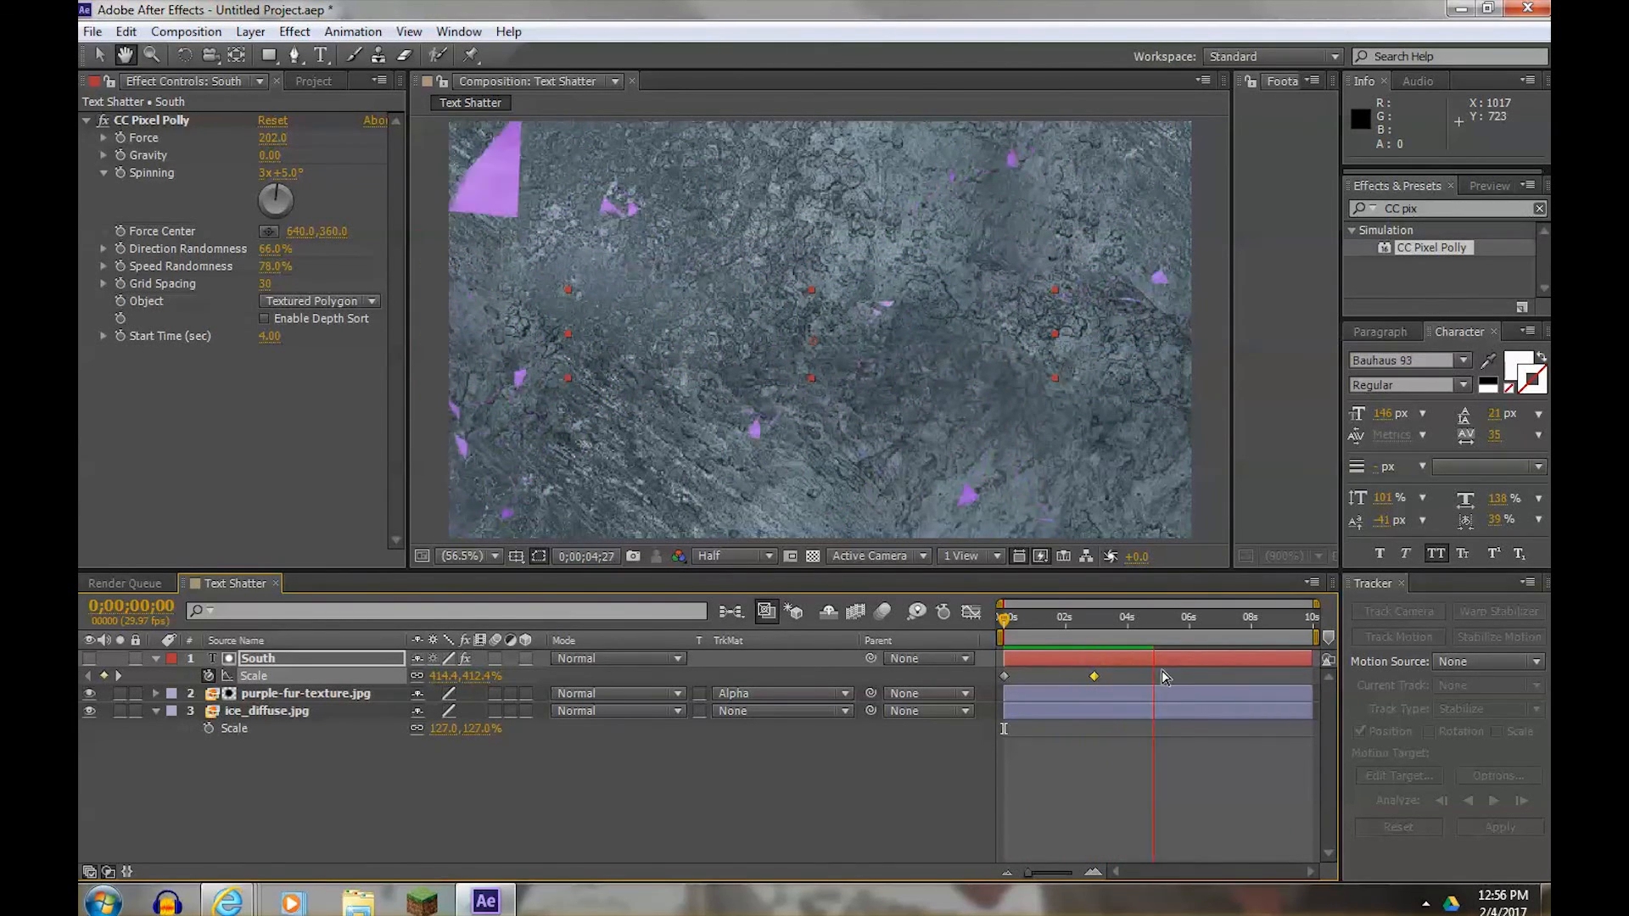
{"action": "key", "text": "space"}
- Replay the animation from the start and move the second Scale keyframe earlier, to about 2 seconds
{"action": "left_click_drag", "start_coordinate": [1121, 619], "coordinate": [1009, 617]}
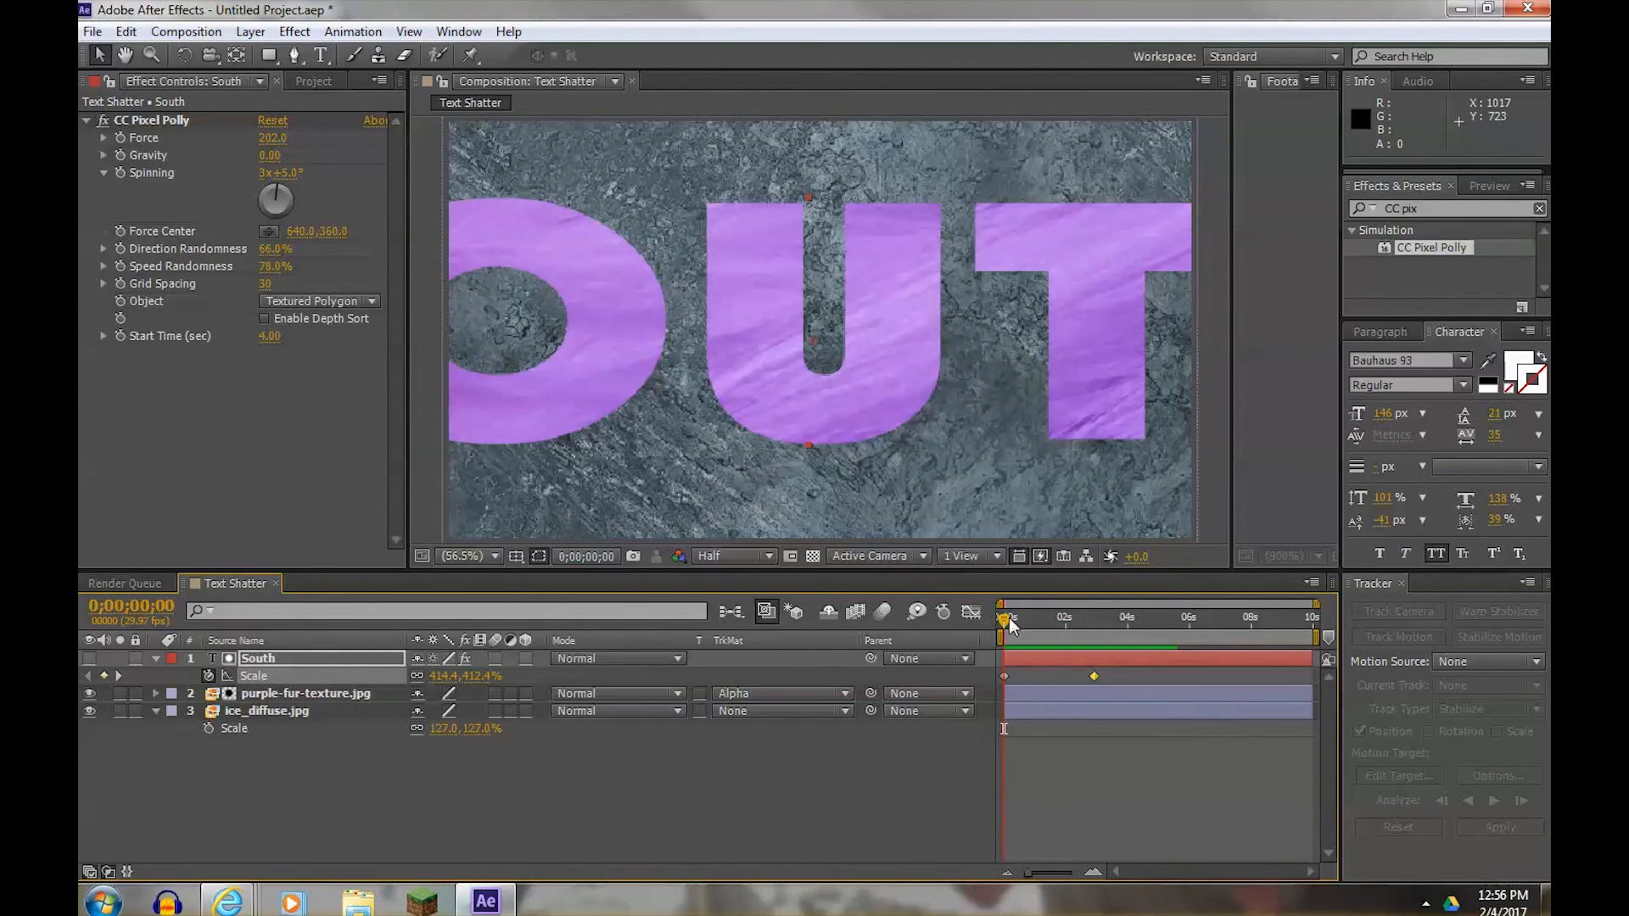
{"action": "key", "text": "space"}
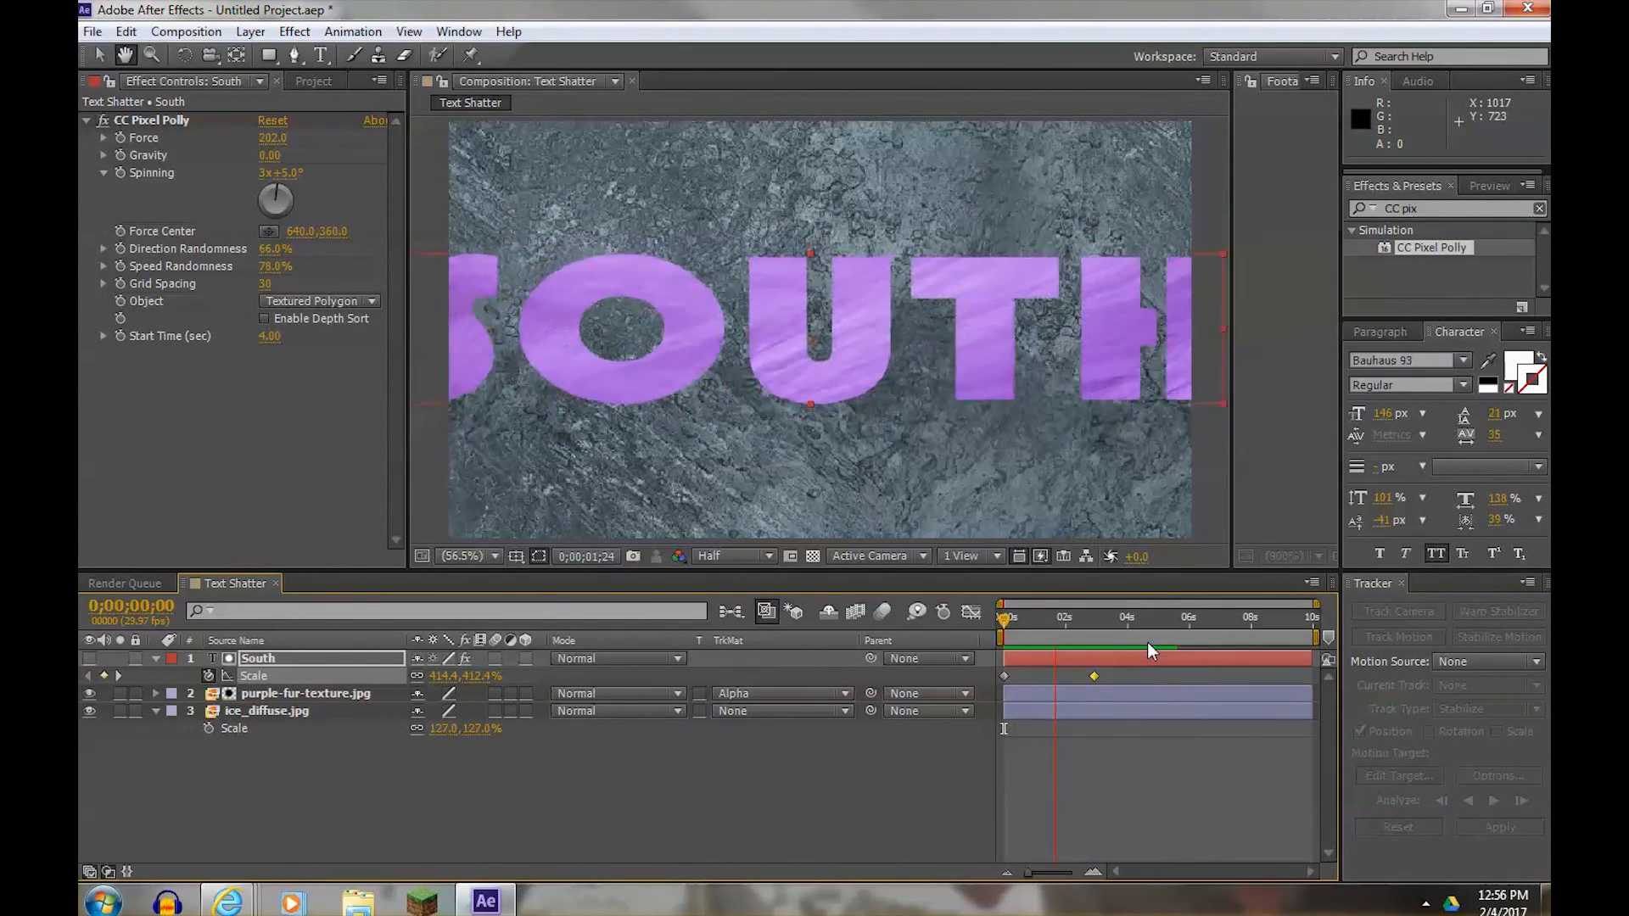
{"action": "key", "text": "space"}
{"action": "mouse_move", "coordinate": [1082, 663]}
{"action": "left_mouse_down"}
{"action": "mouse_move", "coordinate": [1092, 679]}
{"action": "mouse_move", "coordinate": [1064, 675]}
{"action": "left_mouse_up"}
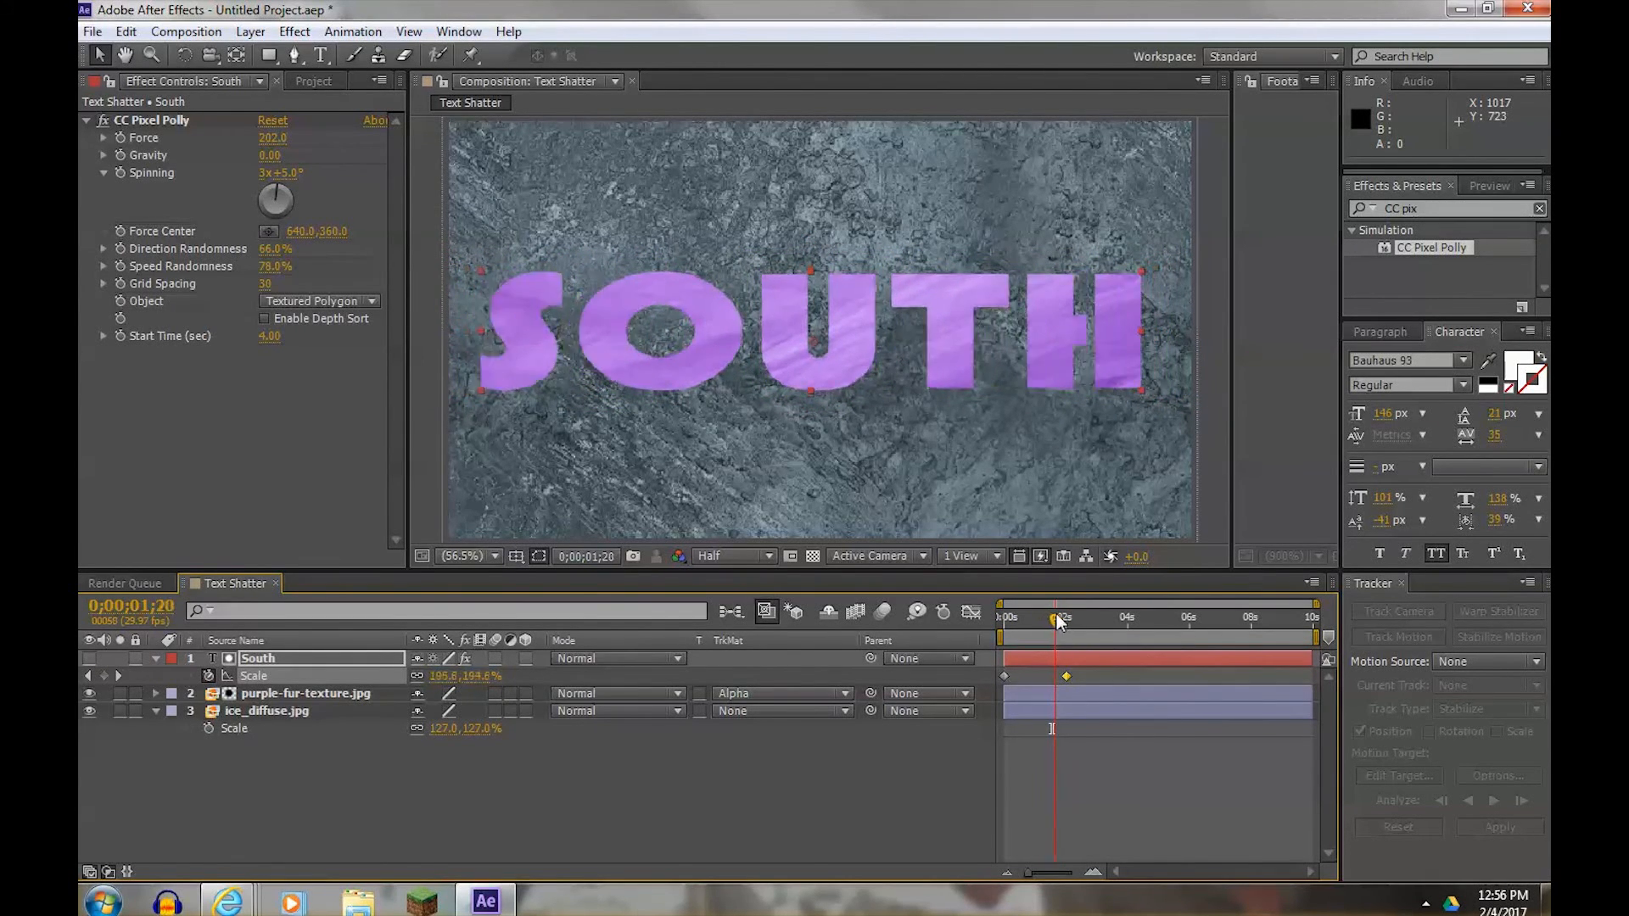
- Play the animation from the start and scrub through the South text's shrinking
{"action": "key", "text": "Home"}
{"action": "key", "text": "space"}
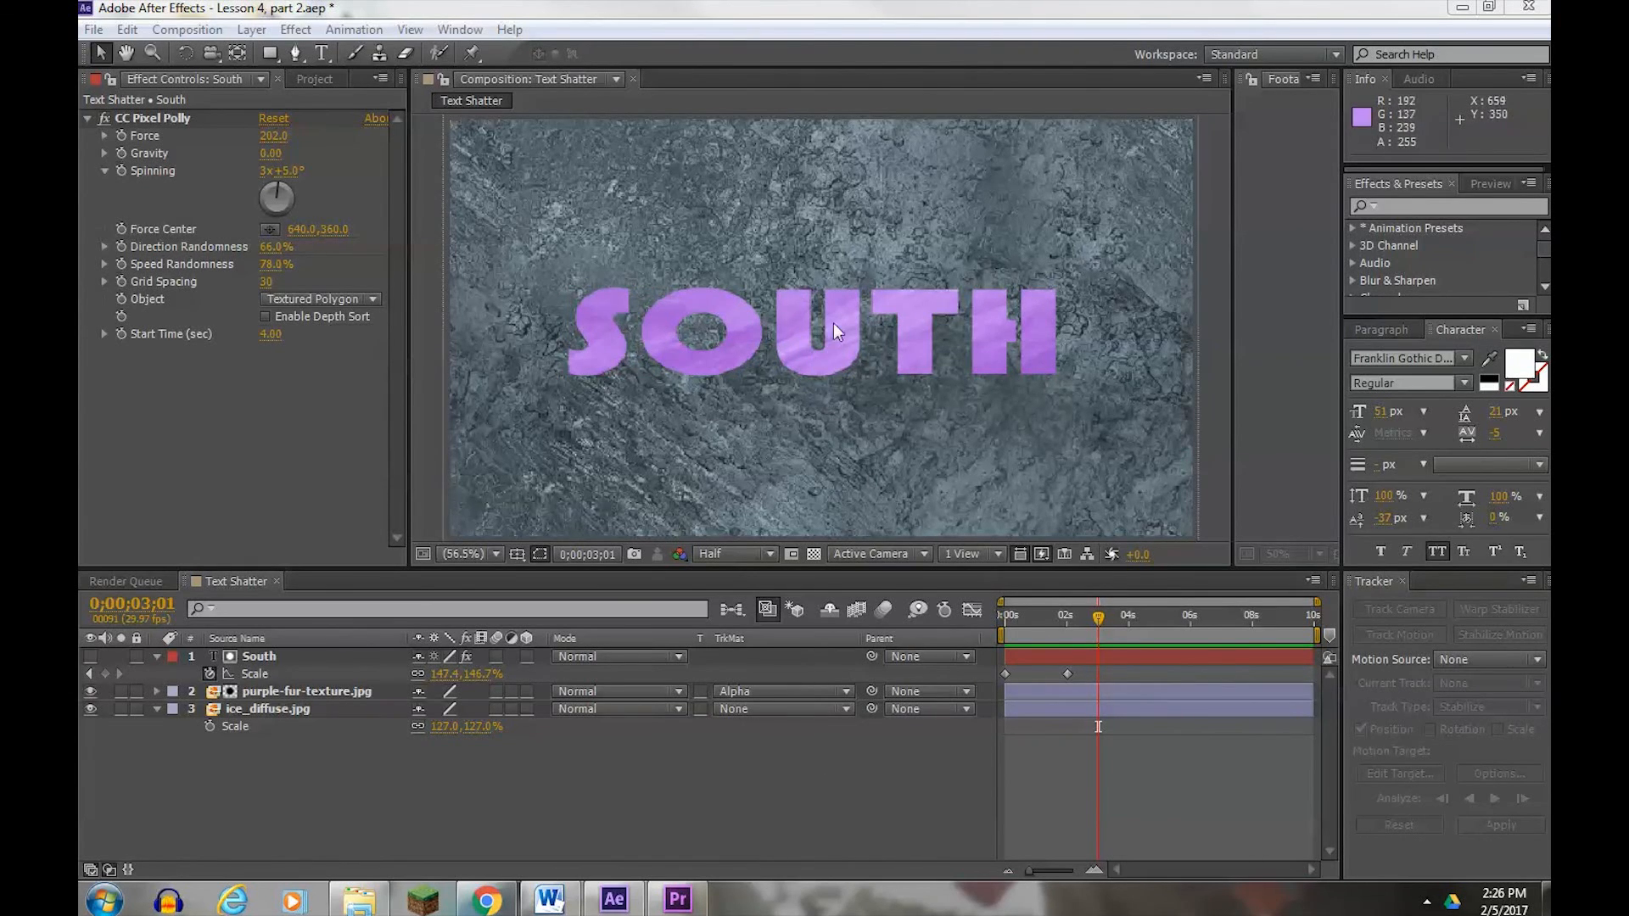
{"action": "left_click_drag", "start_coordinate": [1098, 618], "coordinate": [1009, 620]}
{"action": "left_click_drag", "start_coordinate": [1010, 619], "coordinate": [1078, 624]}
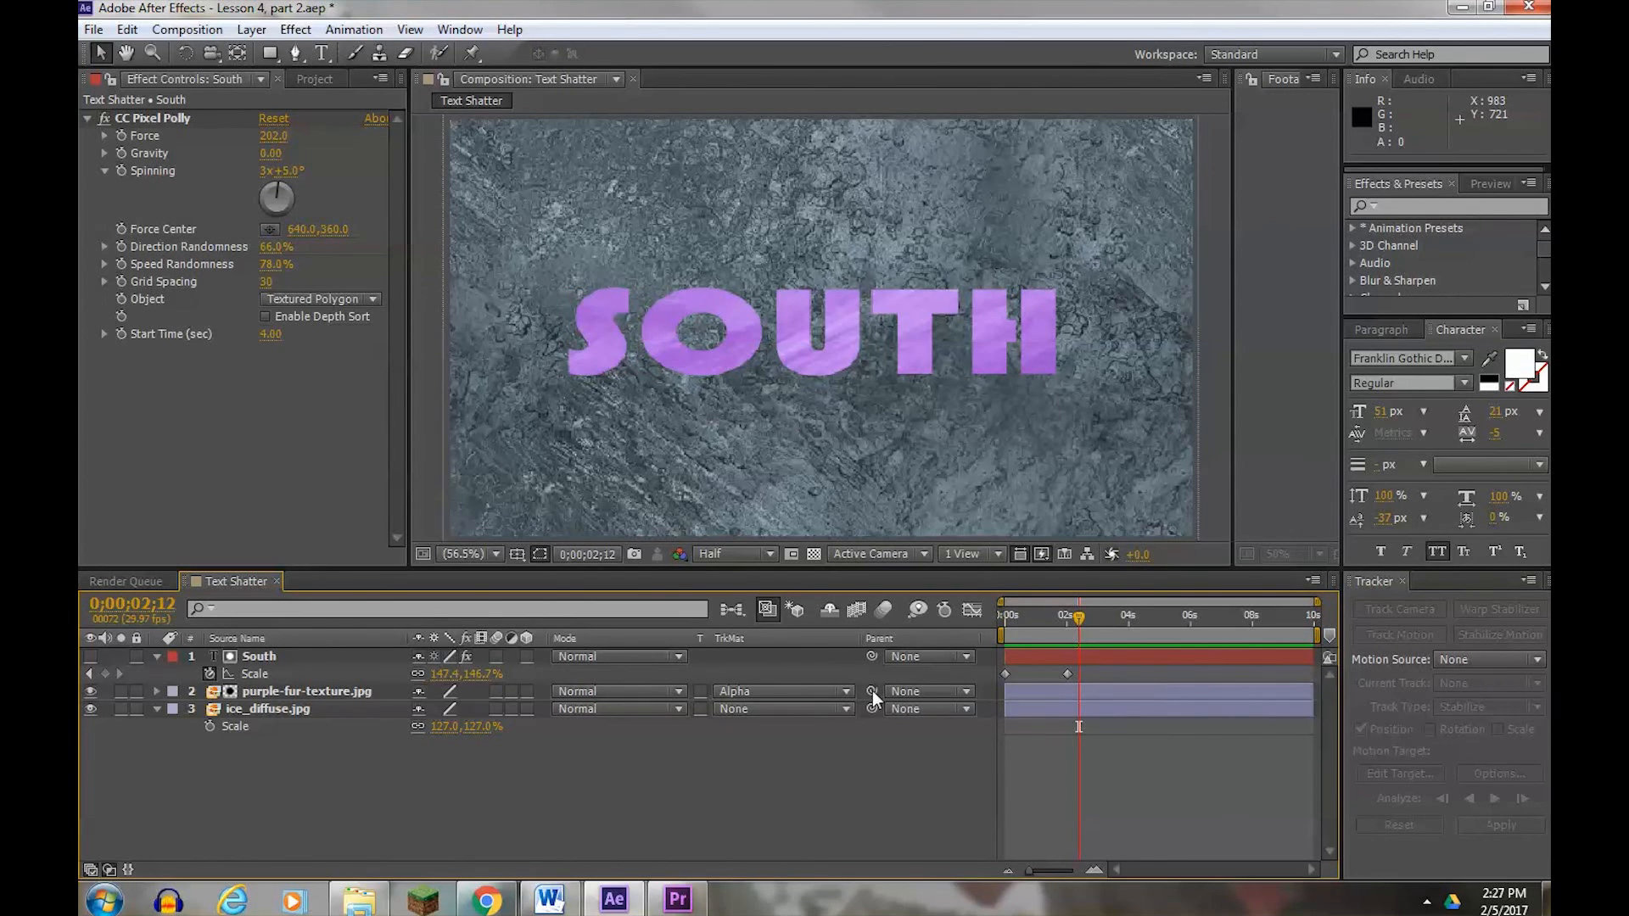
- Parent the purple-fur-texture.jpg layer to the South layer
{"action": "left_click_drag", "start_coordinate": [872, 691], "coordinate": [265, 654]}
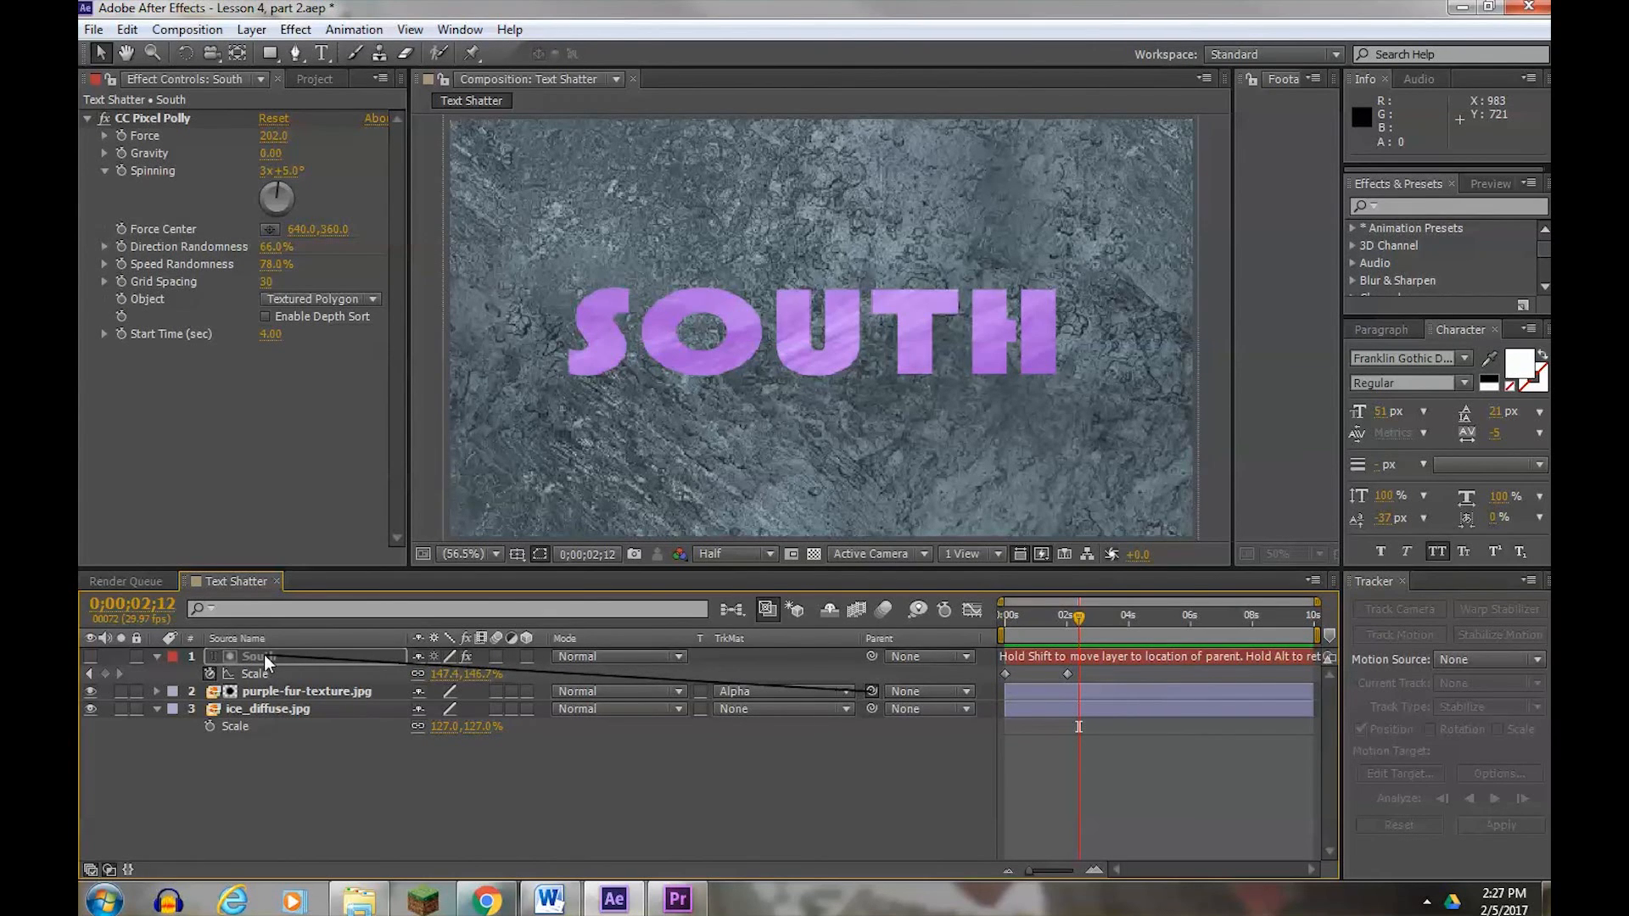
{"action": "left_click_drag", "start_coordinate": [263, 654], "coordinate": [263, 654]}
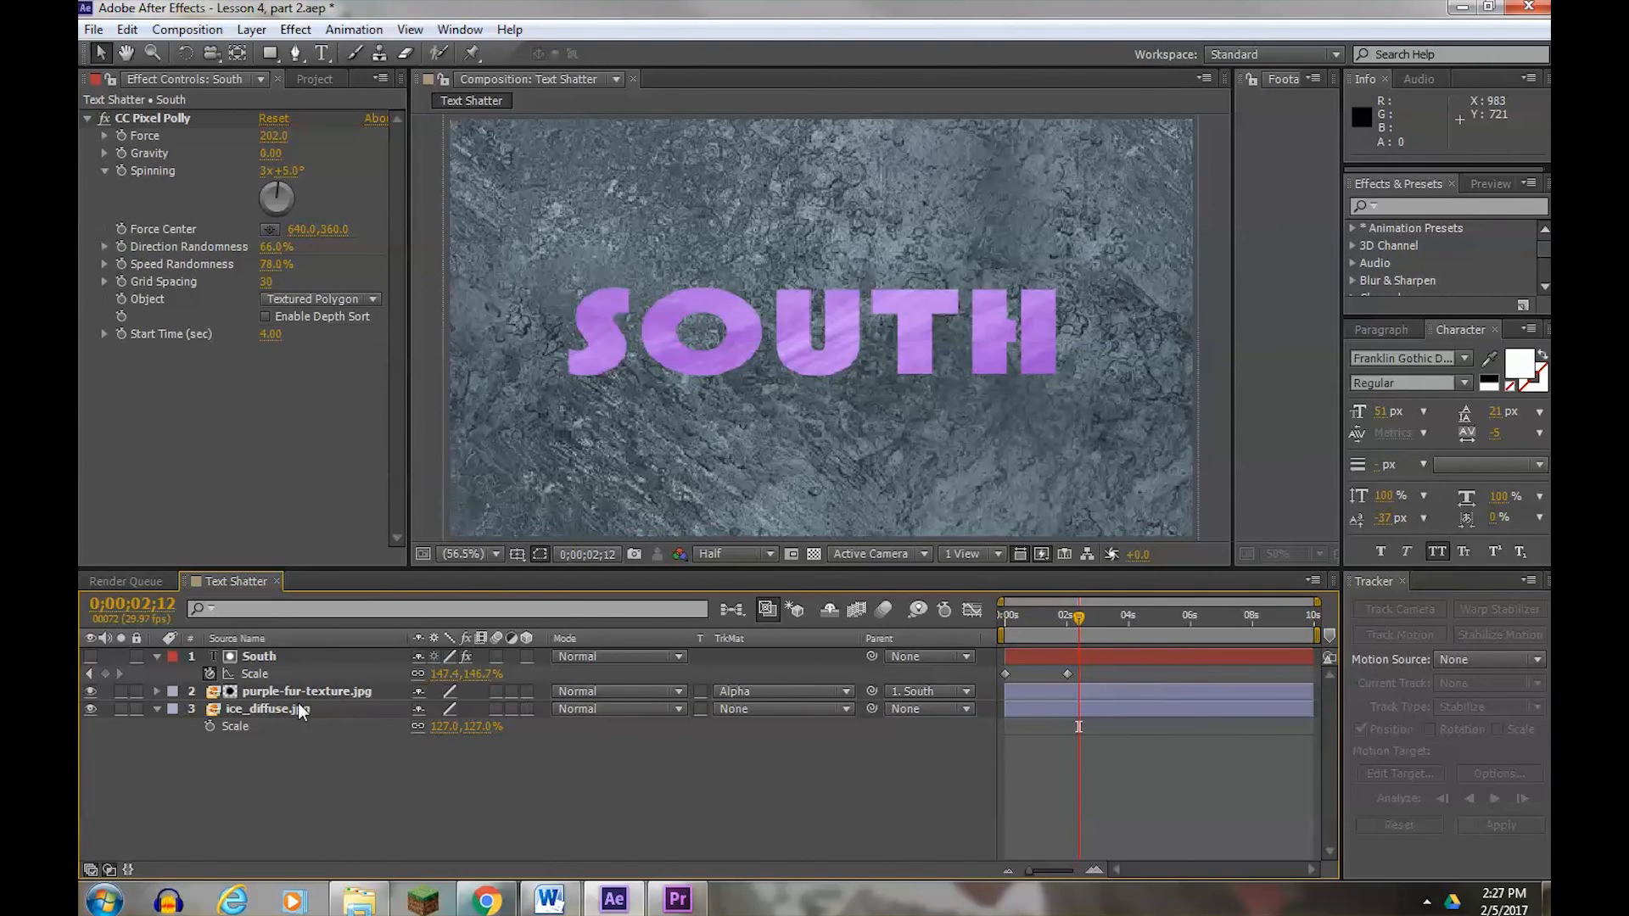
{"action": "left_click", "coordinate": [967, 690]}
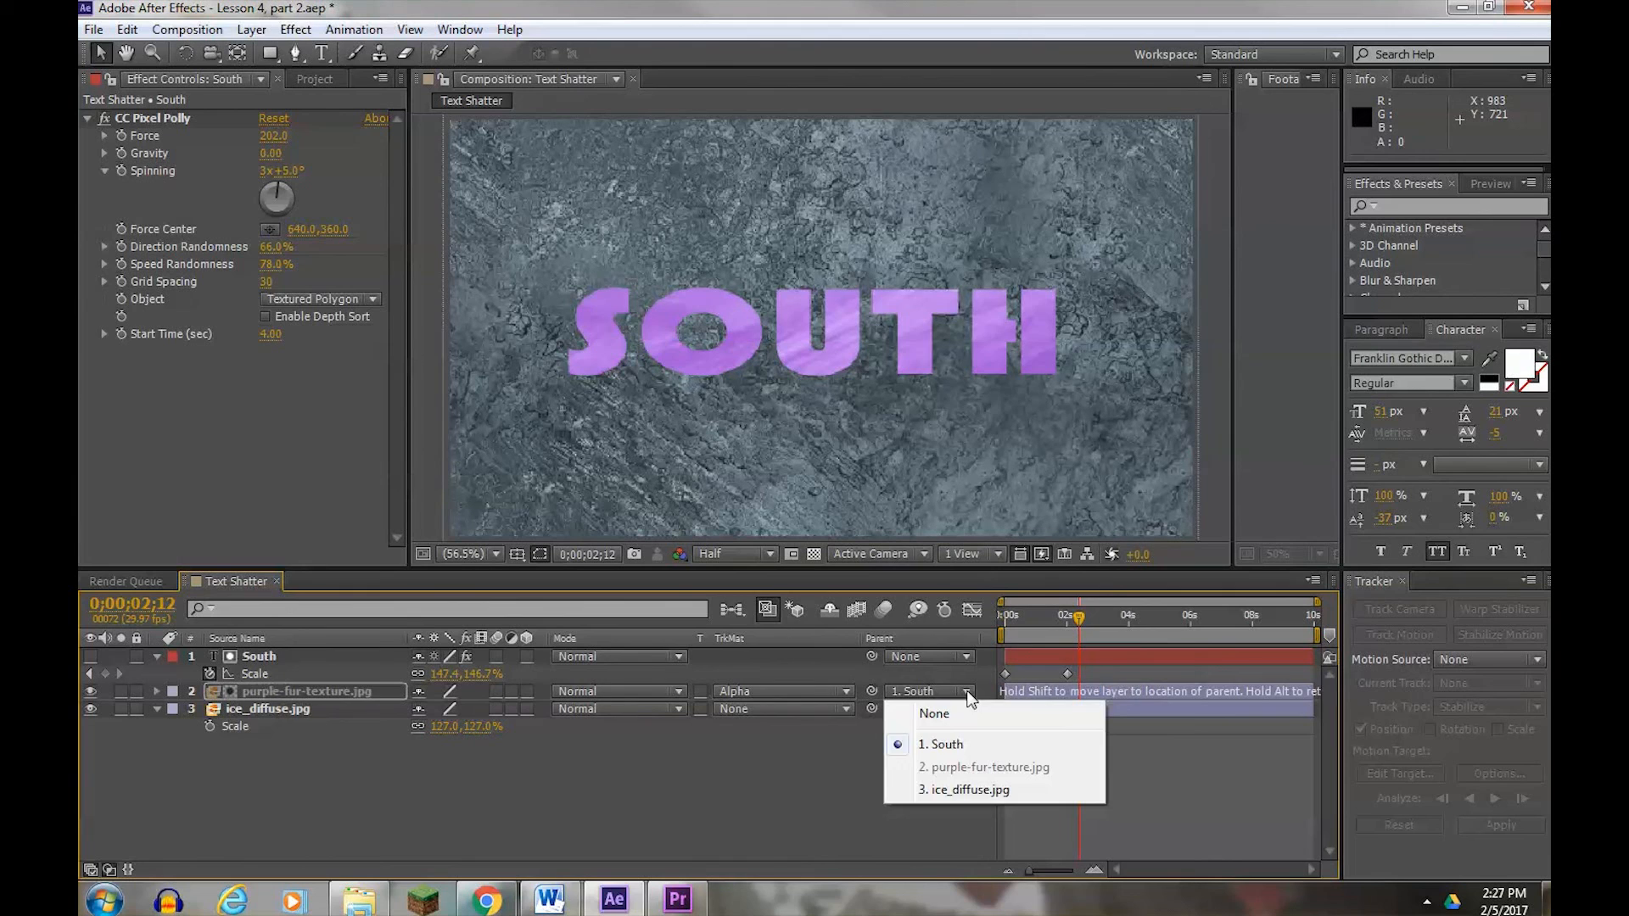
{"action": "left_click", "coordinate": [828, 750]}
- Preview the shrinking and shattering text with its fur texture from near the start
{"action": "left_click_drag", "start_coordinate": [1063, 625], "coordinate": [1016, 613]}
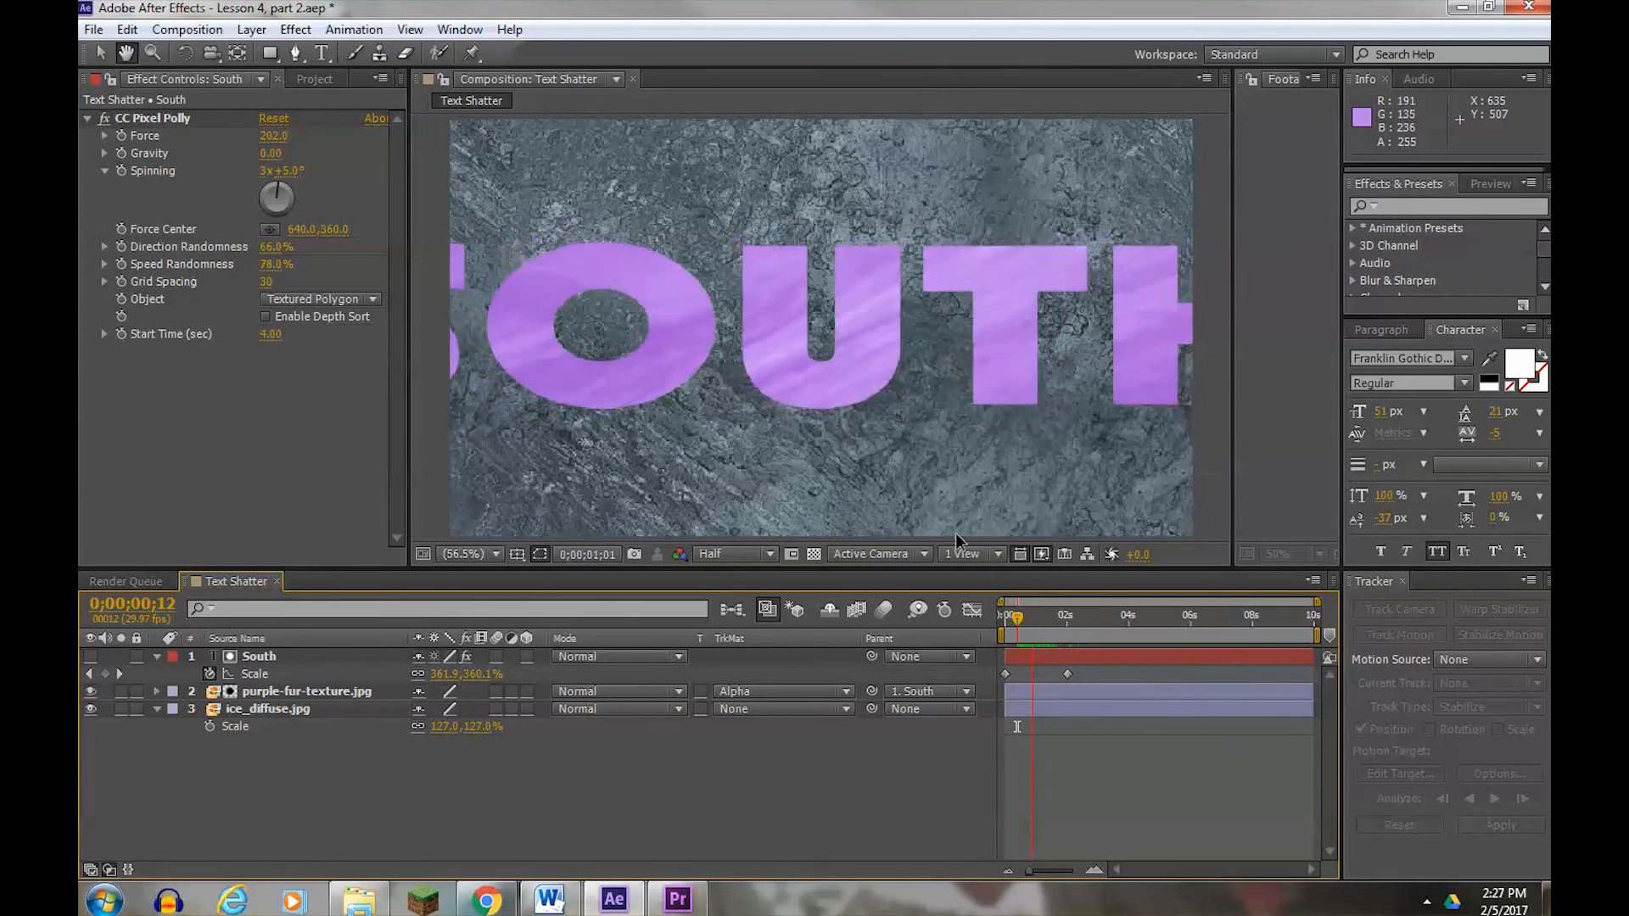
{"action": "key", "text": "space"}
{"action": "mouse_move", "coordinate": [1015, 623]}
{"action": "left_mouse_down"}
{"action": "mouse_move", "coordinate": [1107, 607]}
{"action": "mouse_move", "coordinate": [1016, 618]}
{"action": "left_mouse_up"}
{"action": "key", "text": "space"}
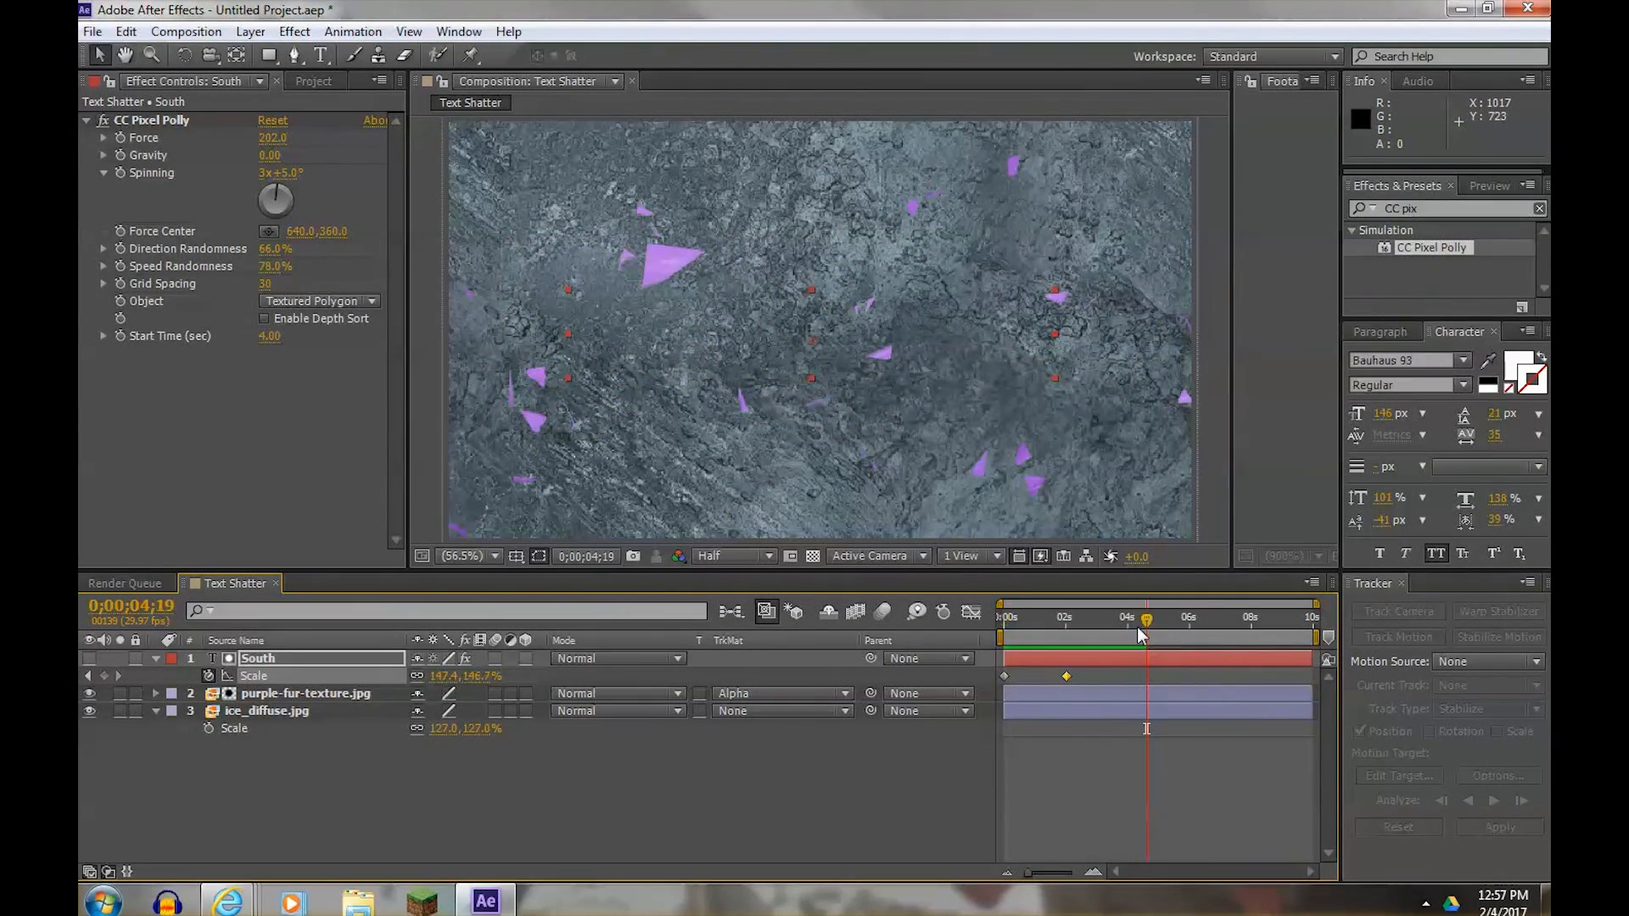
{"action": "mouse_move", "coordinate": [1087, 618]}
{"action": "left_mouse_down"}
{"action": "mouse_move", "coordinate": [1142, 624]}
{"action": "mouse_move", "coordinate": [1110, 622]}
{"action": "left_mouse_up"}
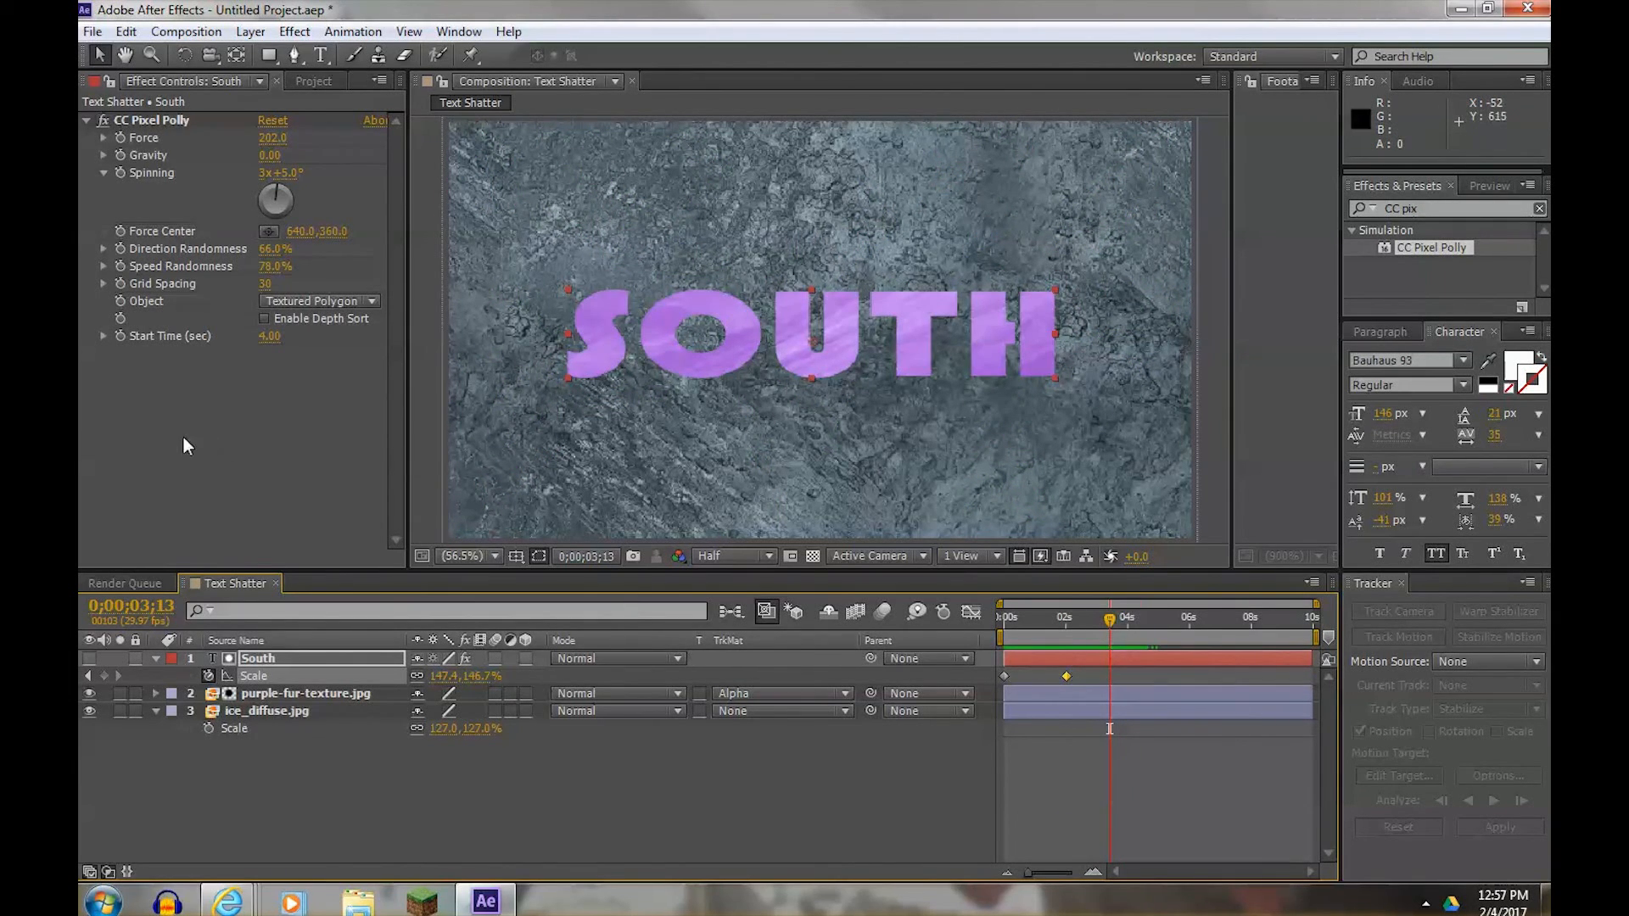
- Switch to the desktop and open After Effects Stuff > VideoCopilot > Sound FX > Designer Sound FX > Impacts (100)
{"action": "left_click", "coordinate": [1461, 9]}
{"action": "left_click", "coordinate": [1460, 9]}
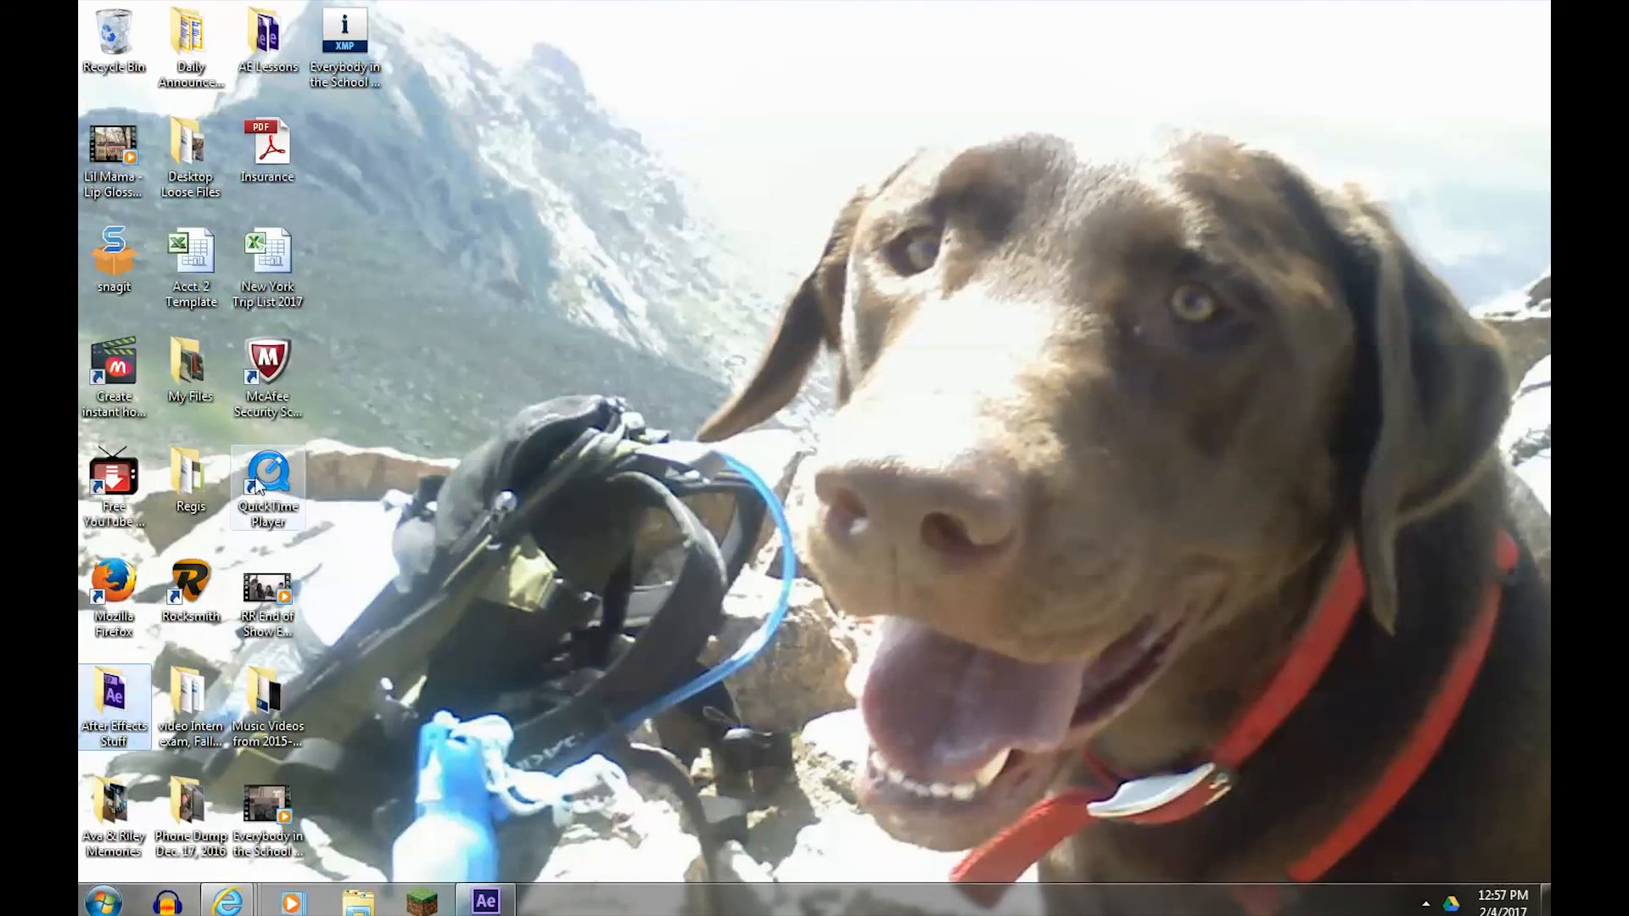
{"action": "double_click", "coordinate": [141, 724]}
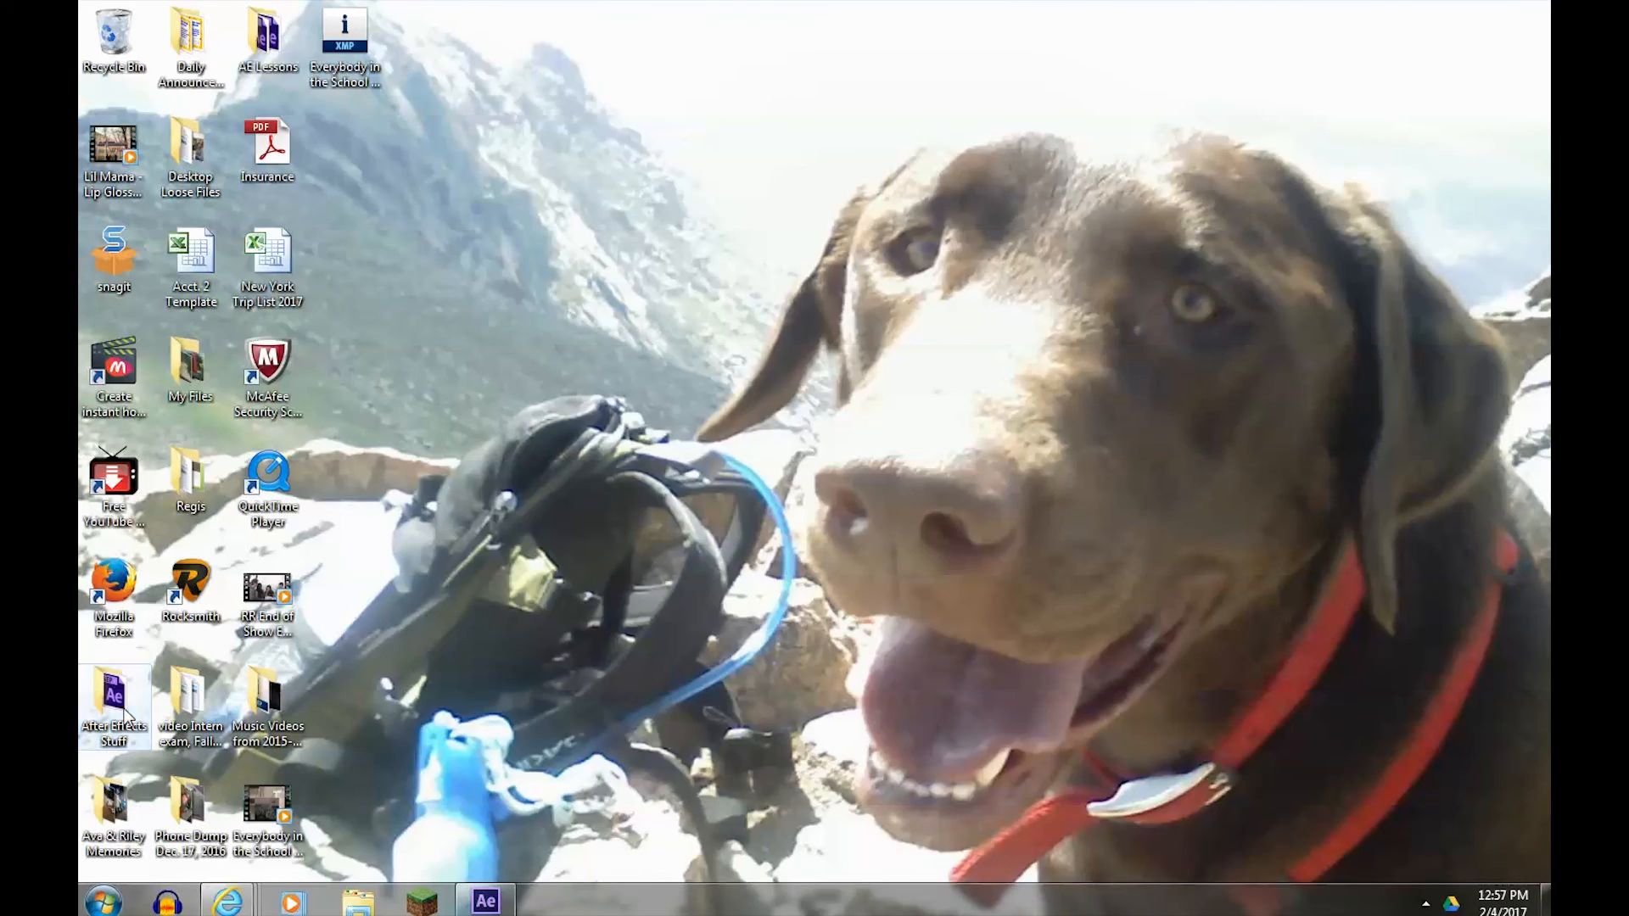
{"action": "double_click", "coordinate": [476, 471]}
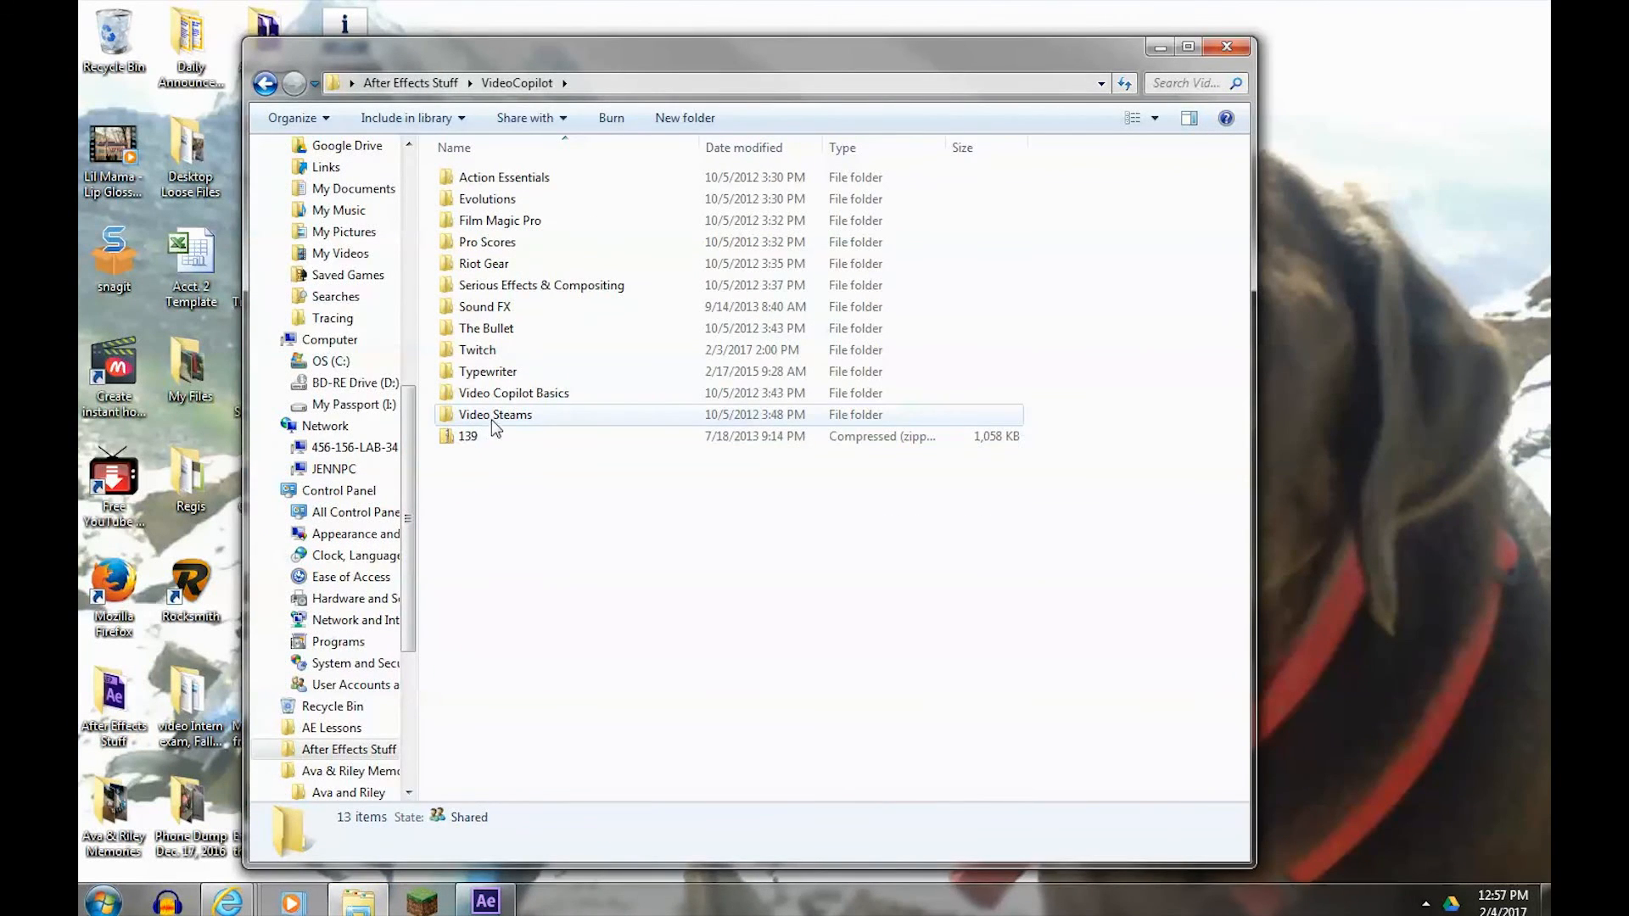
{"action": "double_click", "coordinate": [483, 308]}
{"action": "double_click", "coordinate": [497, 177]}
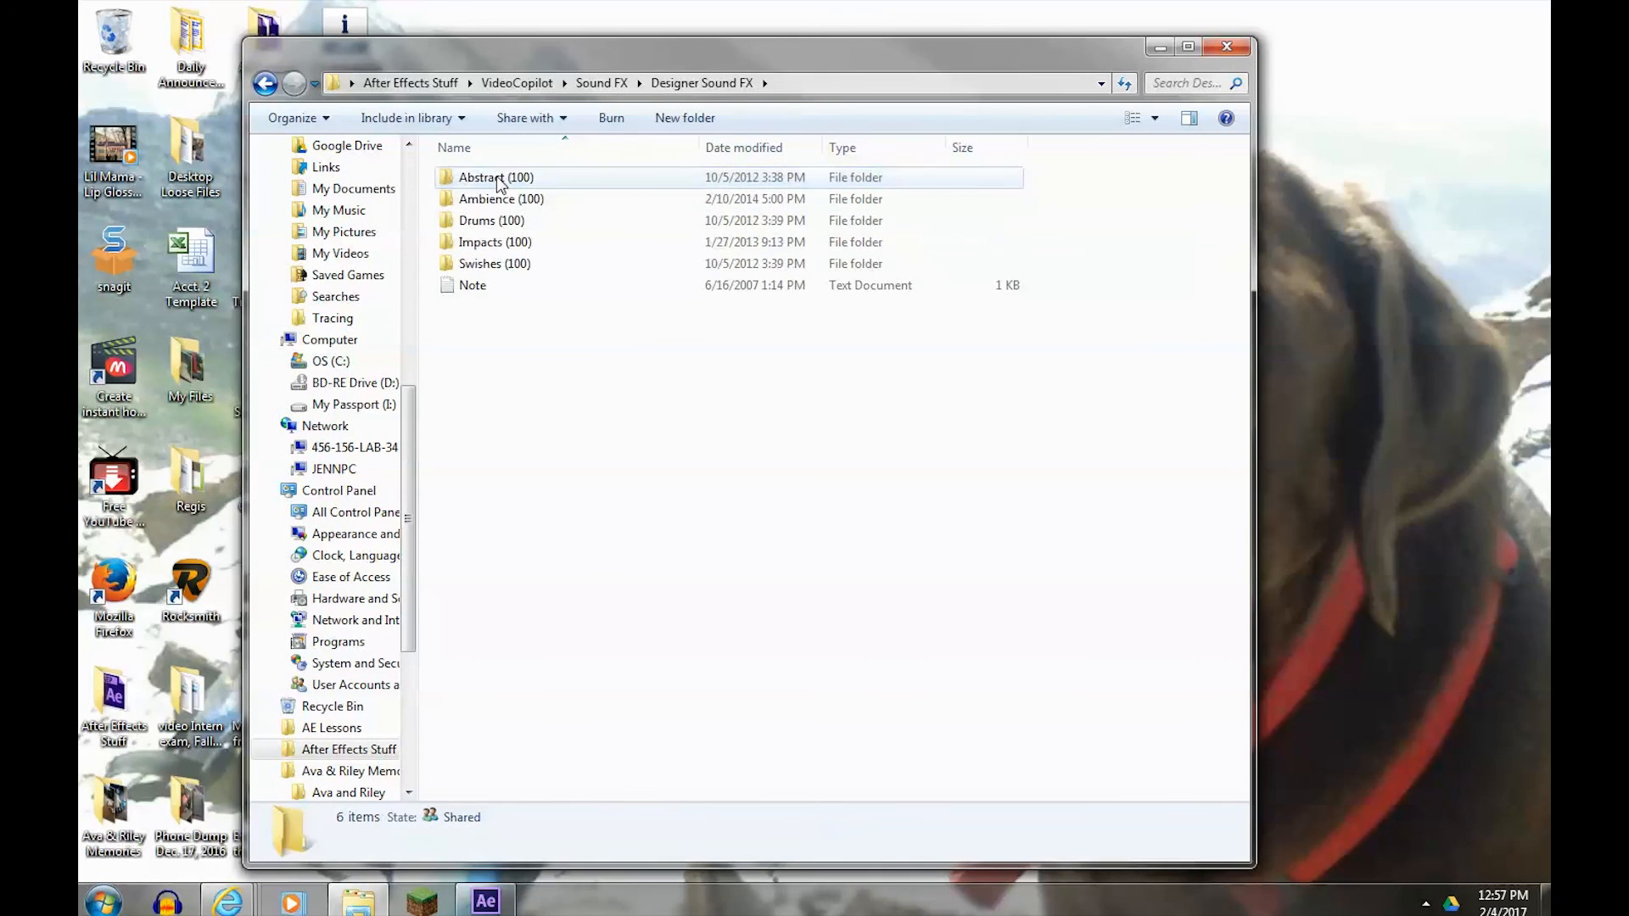
{"action": "double_click", "coordinate": [495, 241]}
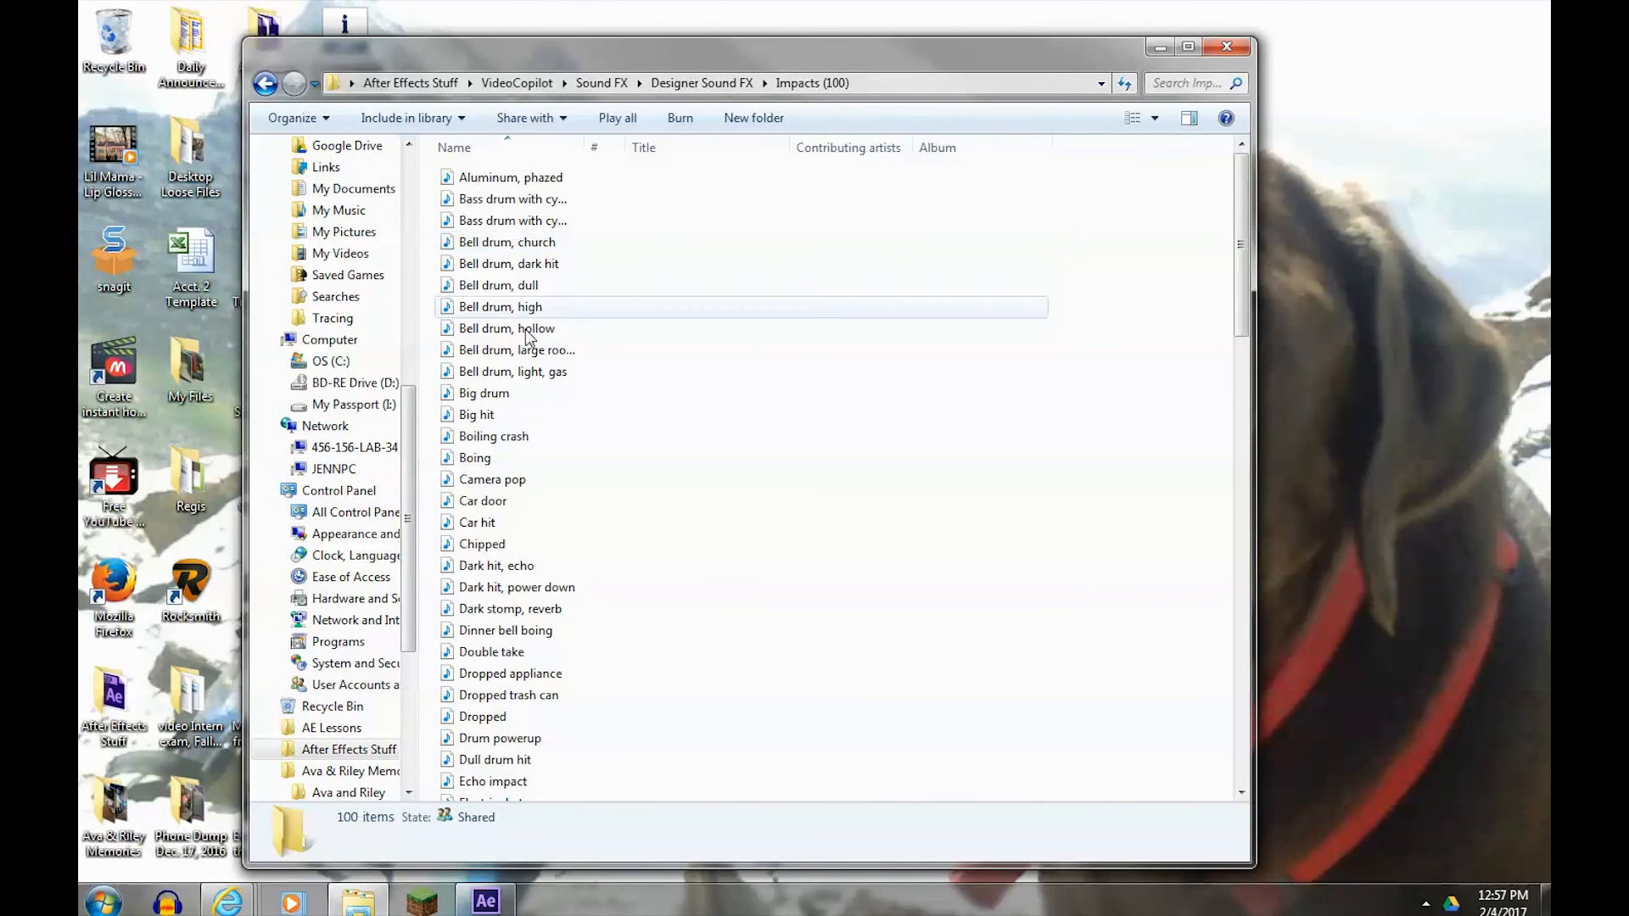
- Listen to the "Explosion, rocky" and "Explosive glass, high" sounds in the Impacts (100) folder
{"action": "left_click", "coordinate": [511, 590]}
{"action": "scroll", "coordinate": [512, 594], "scroll_direction": "down", "scroll_amount": 4}
{"action": "scroll", "coordinate": [512, 599], "scroll_direction": "down", "scroll_amount": 3}
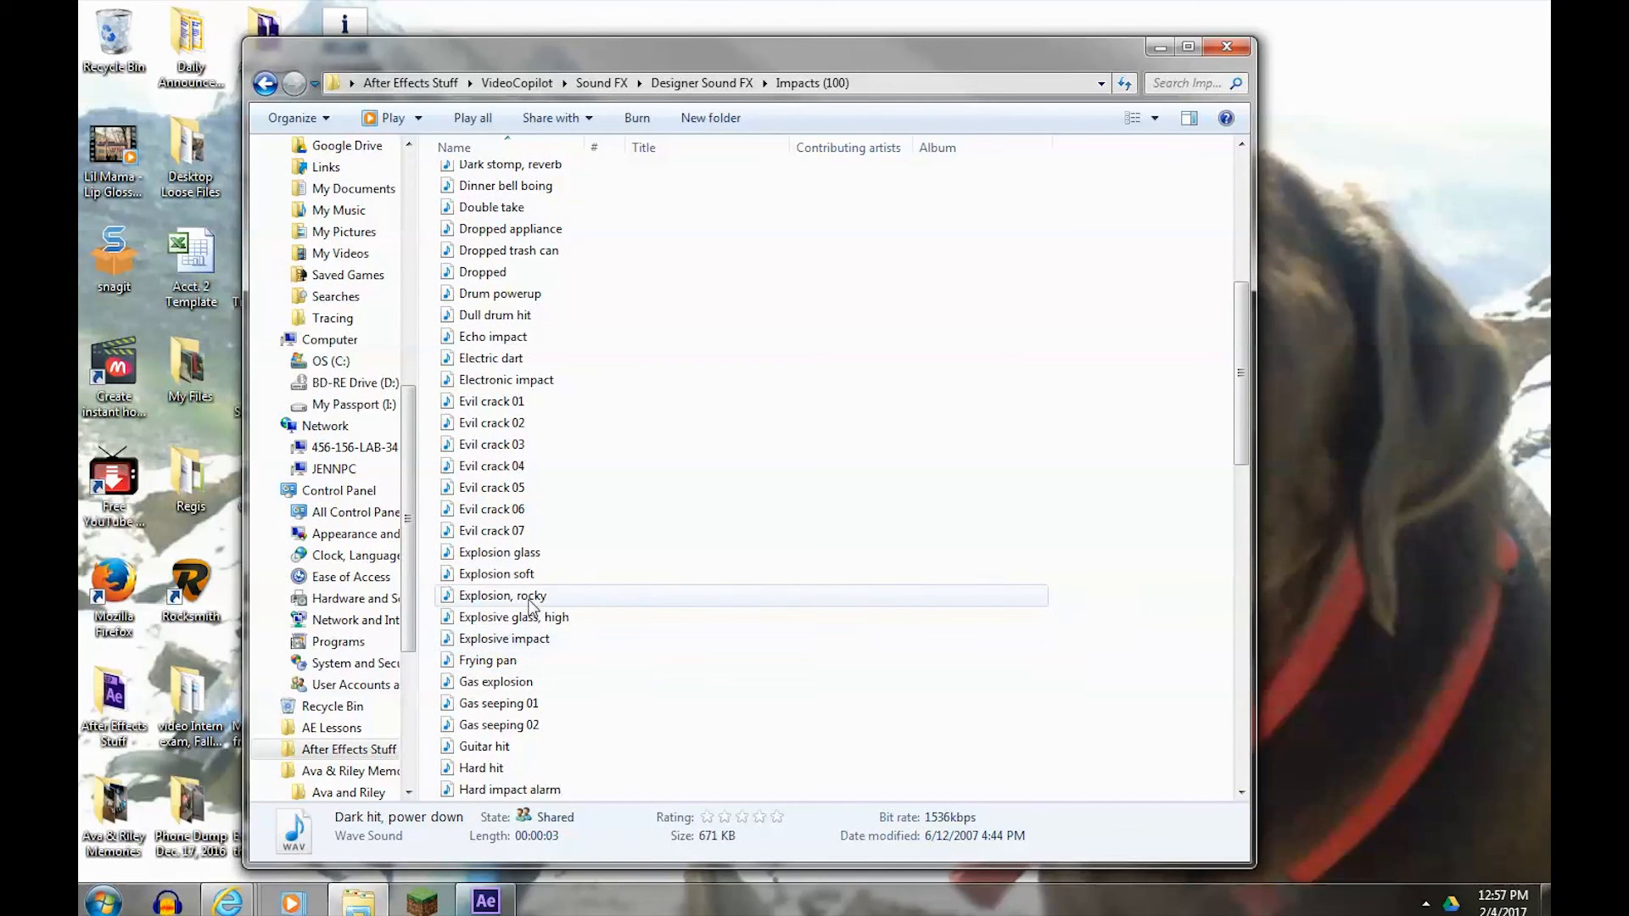
{"action": "double_click", "coordinate": [491, 598]}
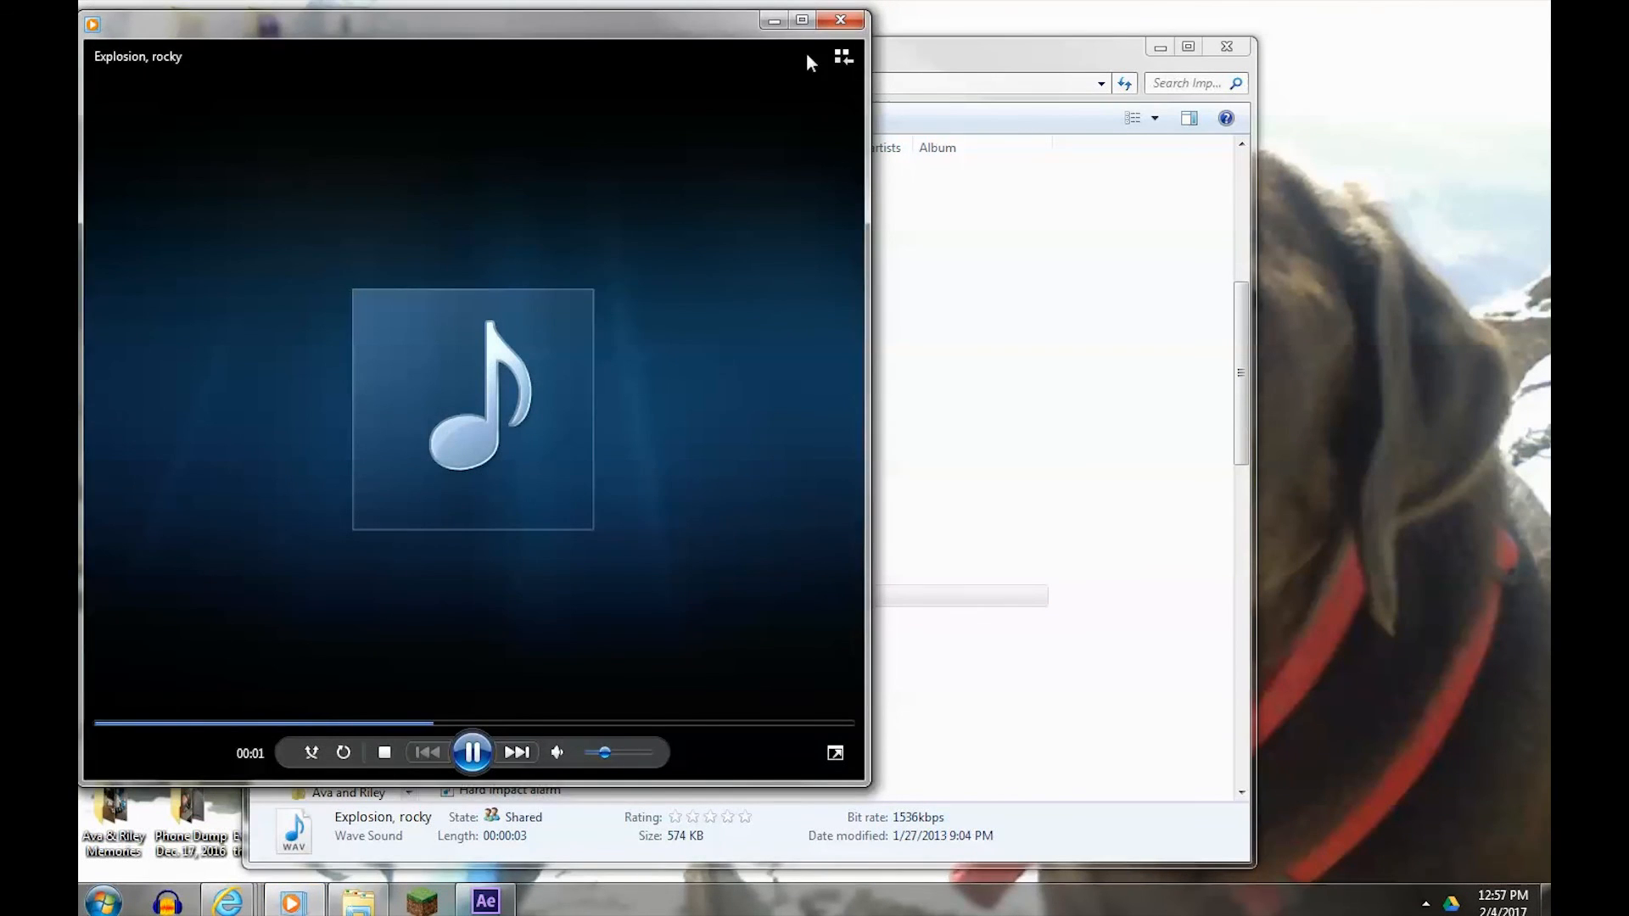
{"action": "left_click", "coordinate": [830, 21]}
{"action": "double_click", "coordinate": [490, 618]}
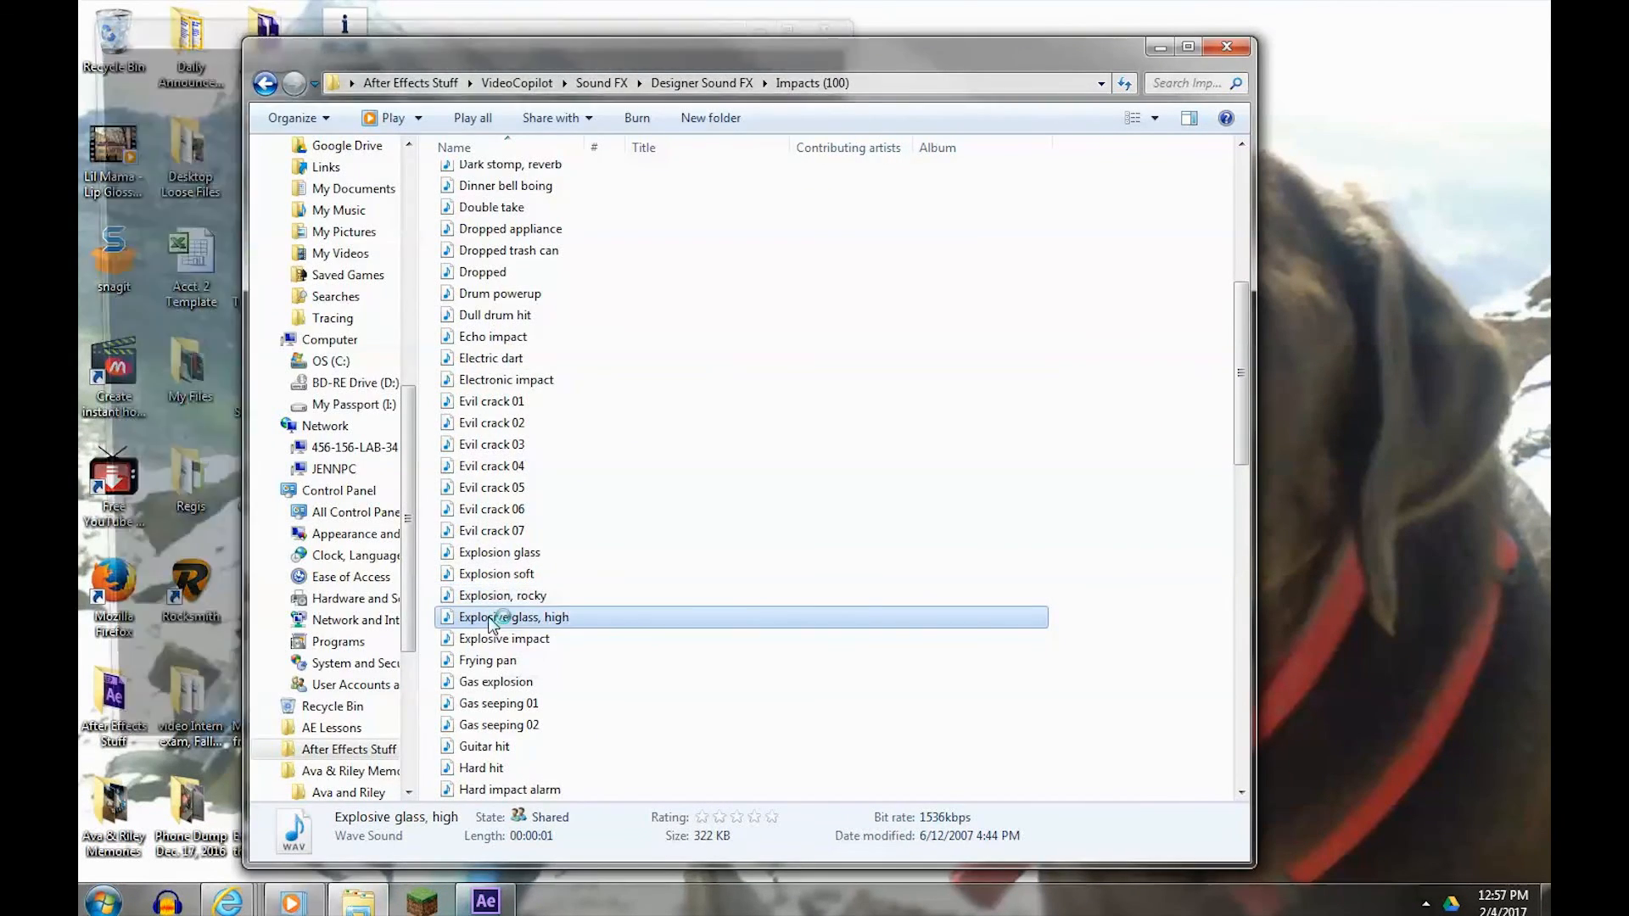
{"action": "left_click", "coordinate": [840, 20]}
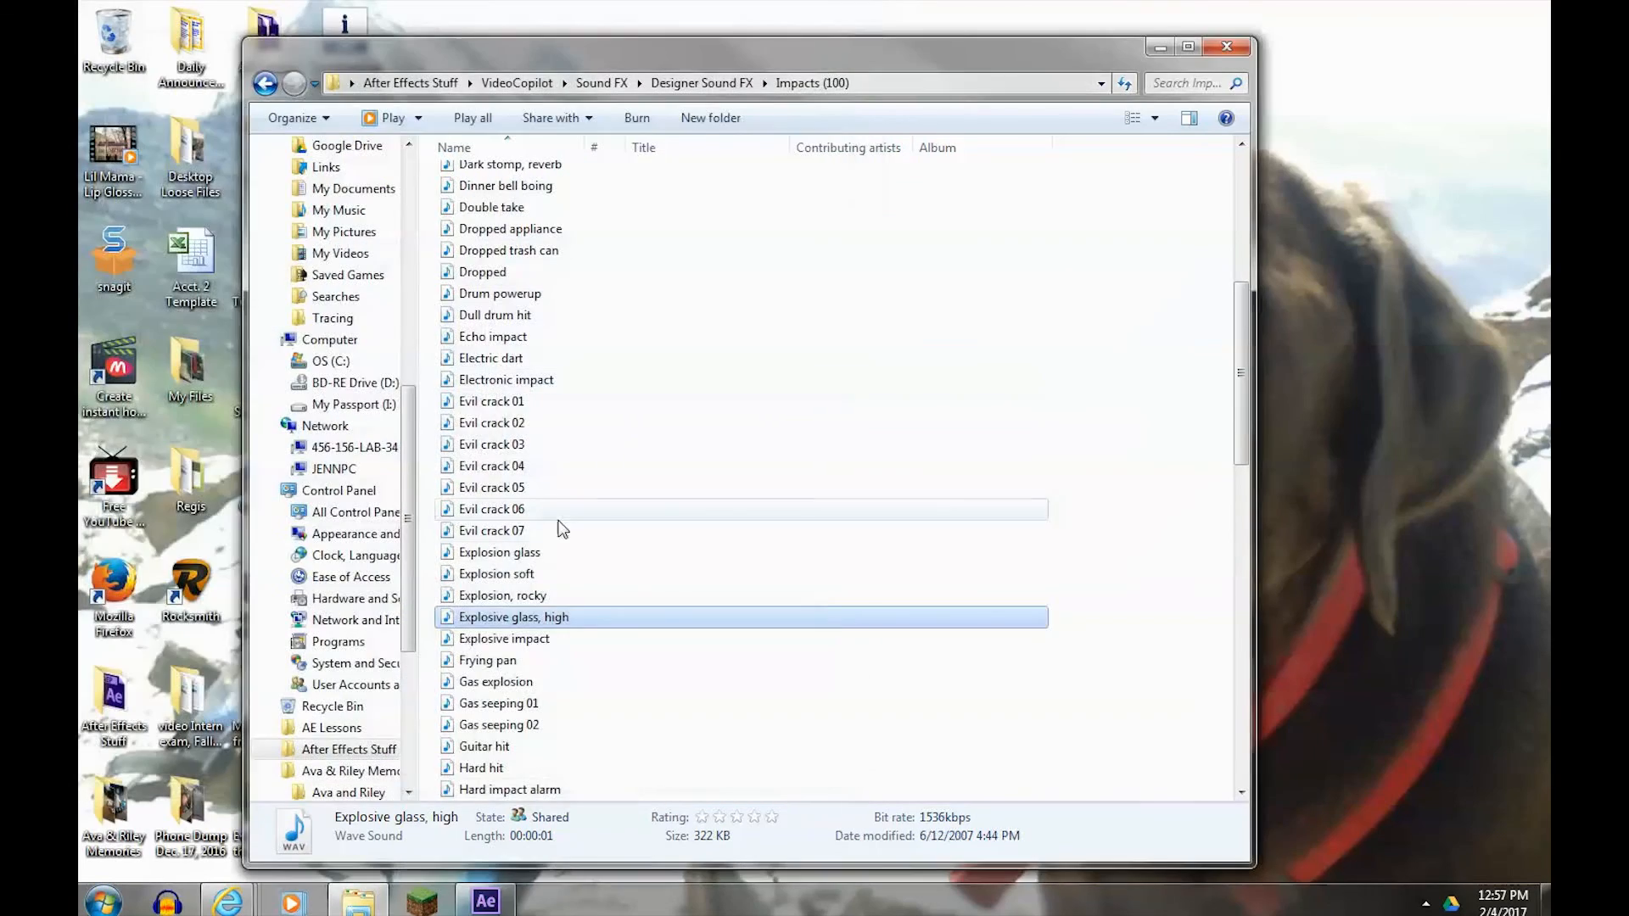
- Open the VC Basic Training Footage folder from AE Lessons in a window beside the Impacts folder
{"action": "left_click_drag", "start_coordinate": [653, 39], "coordinate": [1449, 49]}
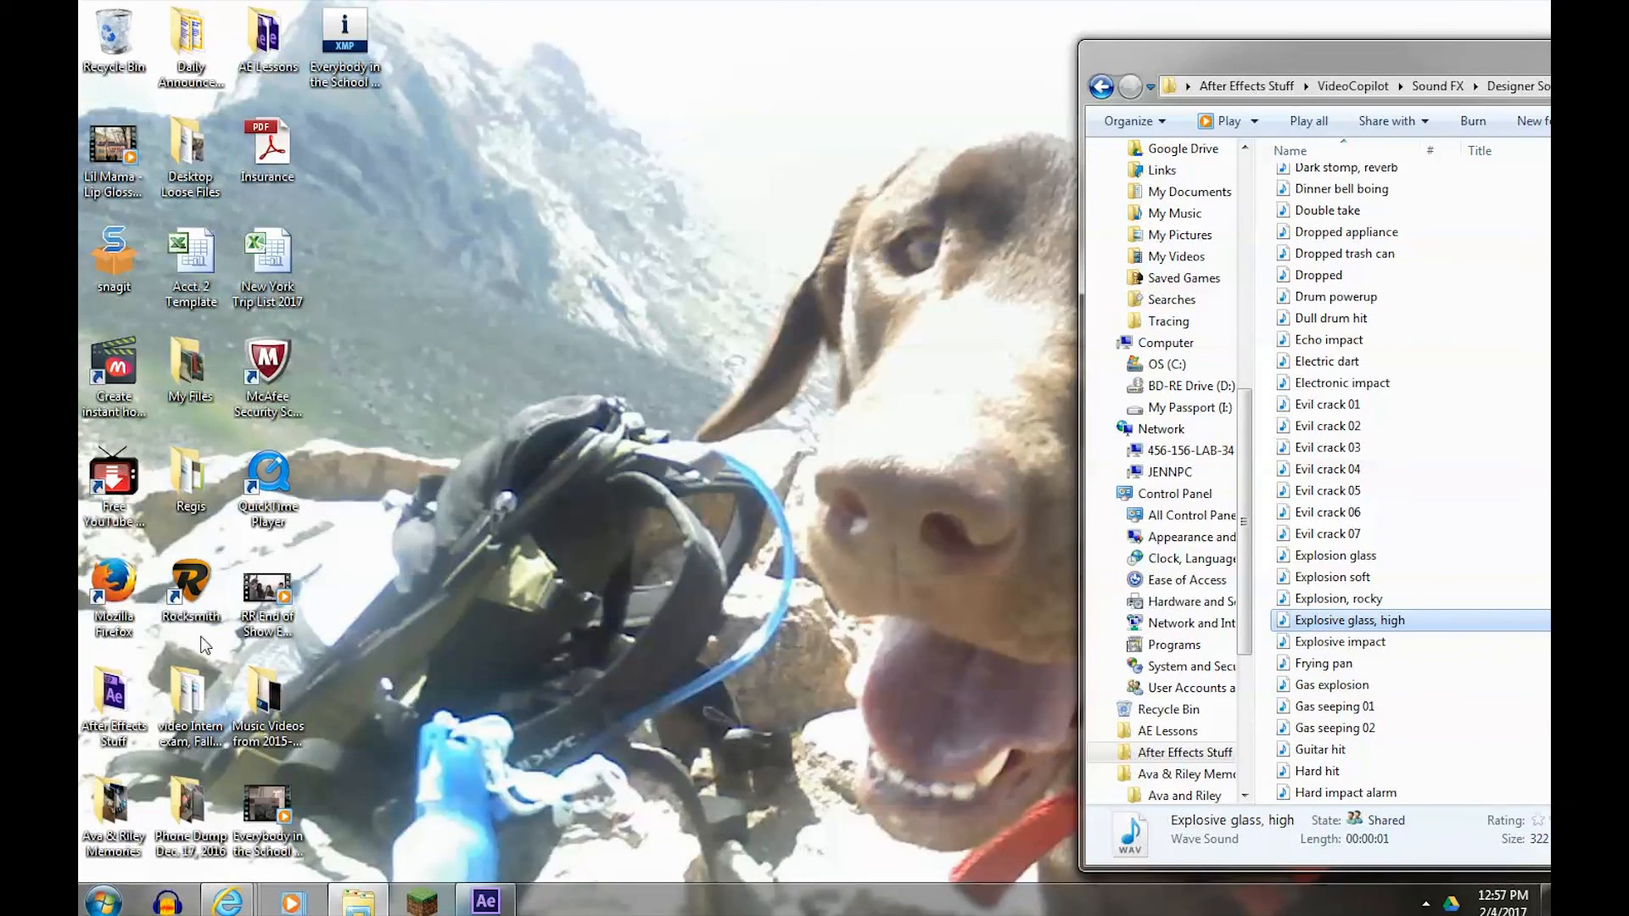
{"action": "left_click", "coordinate": [665, 69]}
{"action": "left_click_drag", "start_coordinate": [1550, 22], "coordinate": [321, 63]}
{"action": "double_click", "coordinate": [933, 219]}
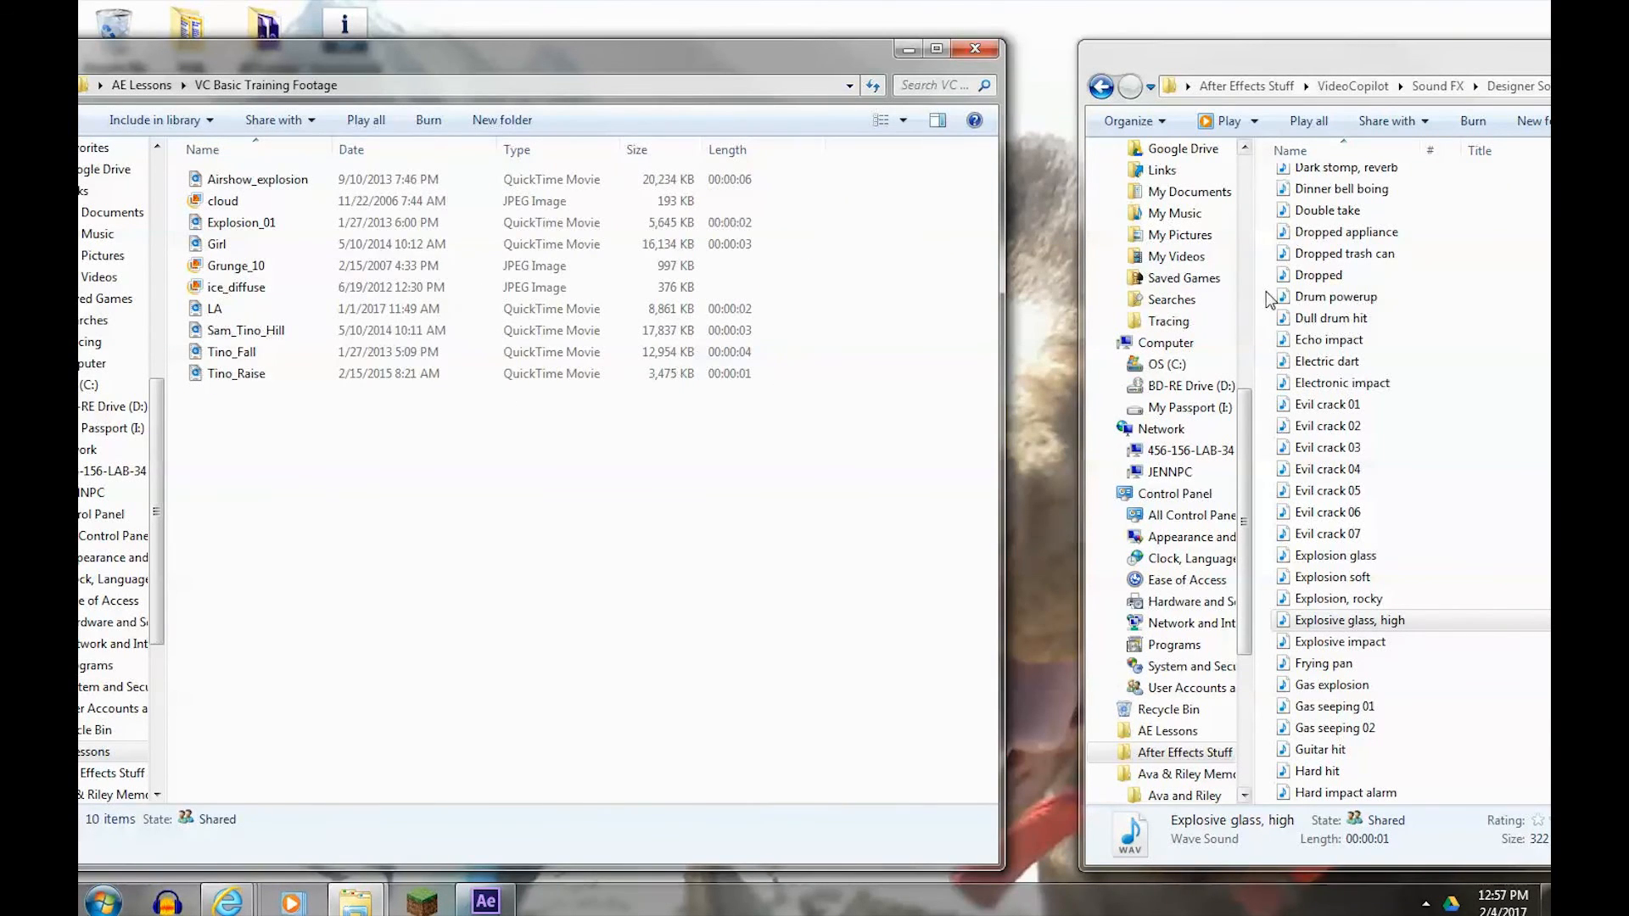
- Copy the "Explosive glass, high" sound into VC Basic Training Footage and close both folder windows
{"action": "left_click", "coordinate": [1370, 626]}
{"action": "left_click_drag", "start_coordinate": [1328, 629], "coordinate": [284, 528]}
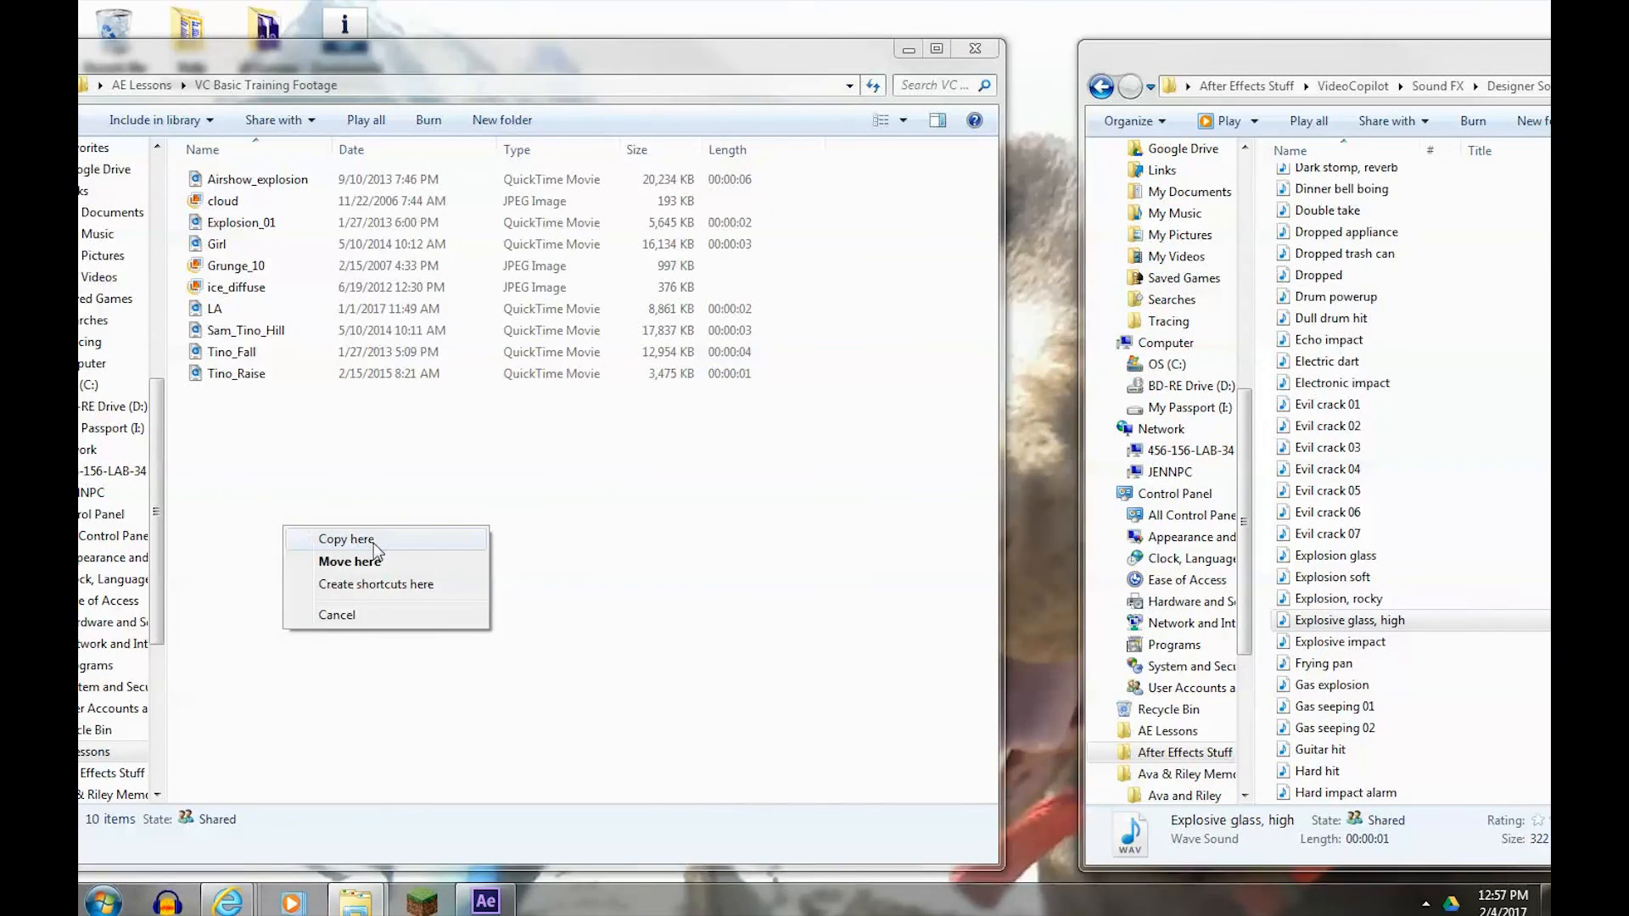
{"action": "left_click", "coordinate": [374, 541]}
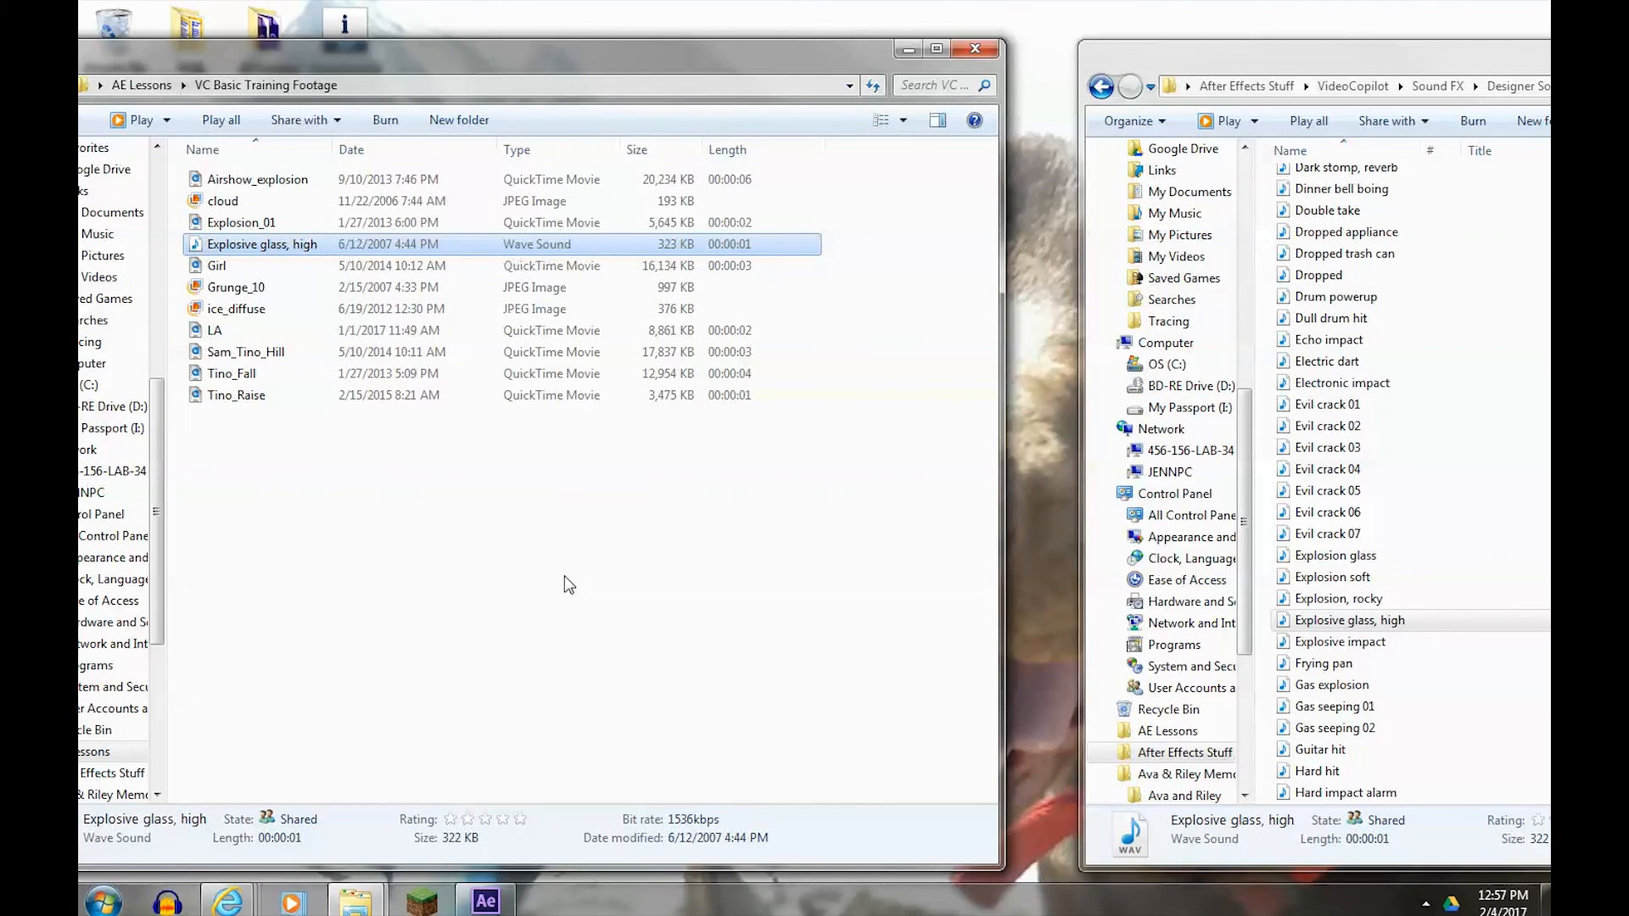
{"action": "left_click_drag", "start_coordinate": [1368, 68], "coordinate": [1340, 68]}
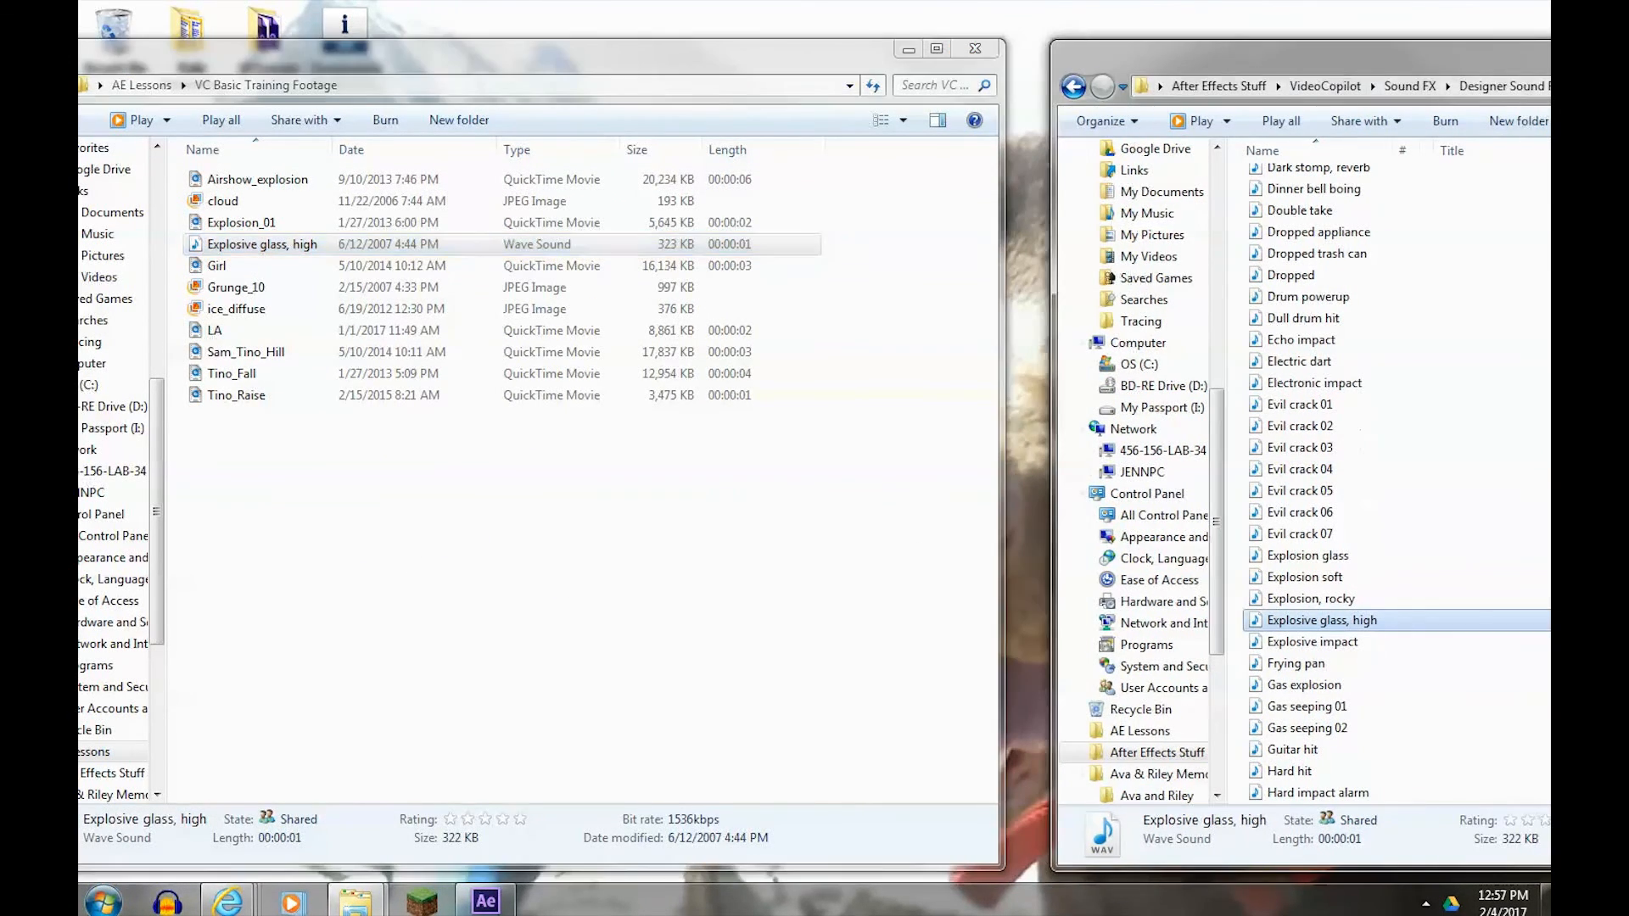
{"action": "key", "text": "alt+F4"}
{"action": "left_click", "coordinate": [975, 51]}
- Switch back to After Effects and import "Explosive glass, high.wav" from the VC Basic Training Footage folder
{"action": "left_click", "coordinate": [506, 901]}
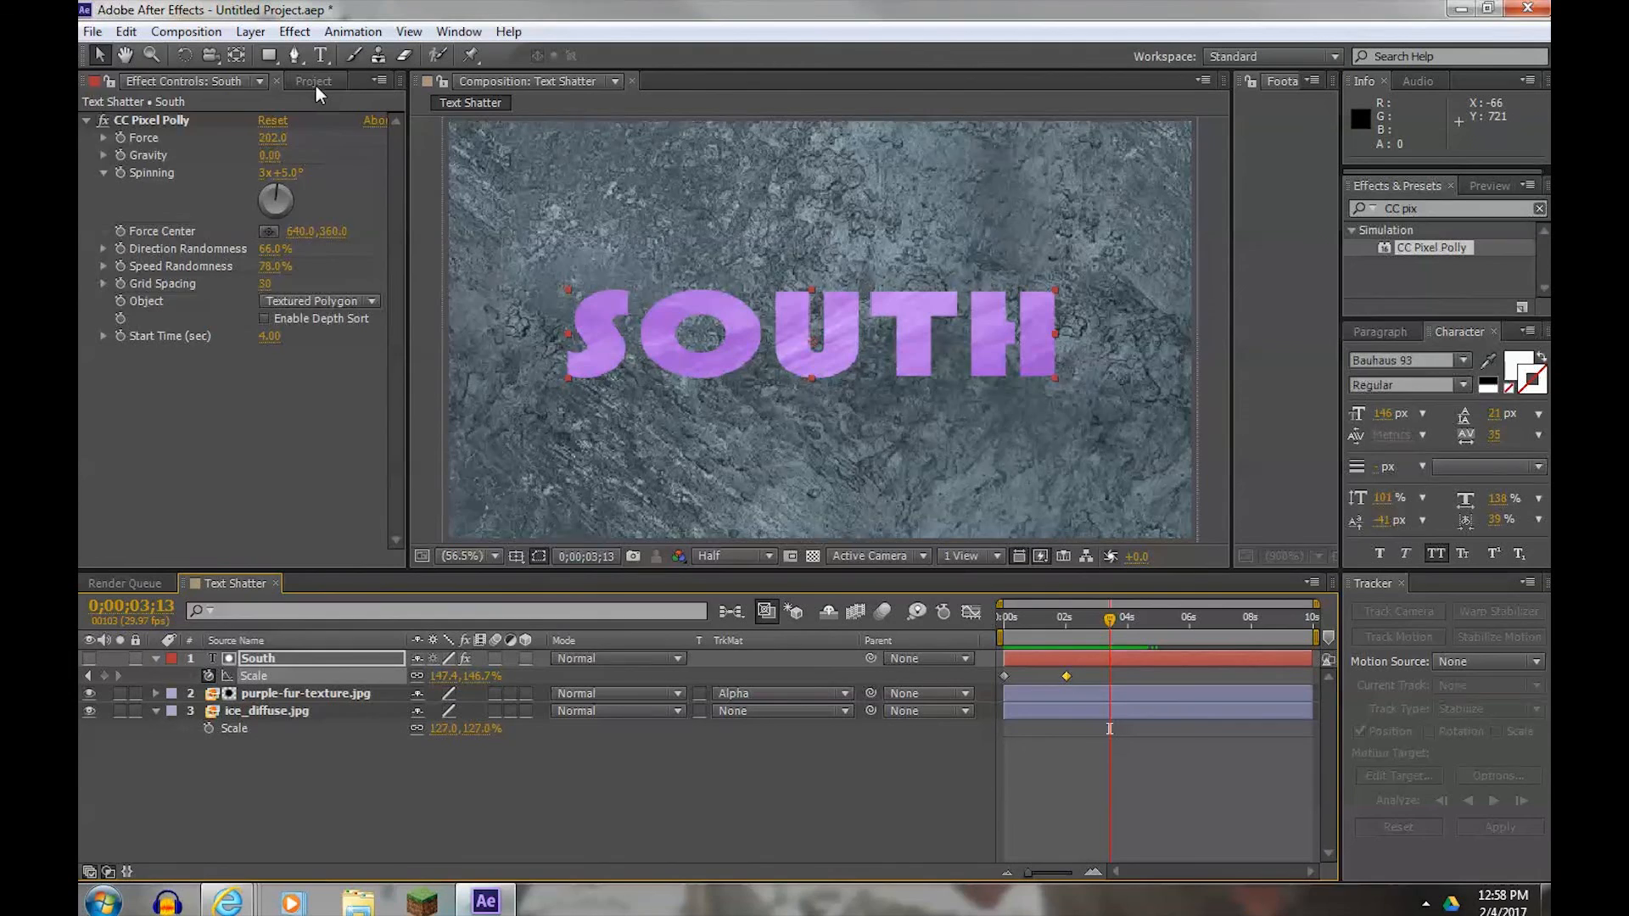
{"action": "left_click", "coordinate": [314, 84]}
{"action": "double_click", "coordinate": [212, 394]}
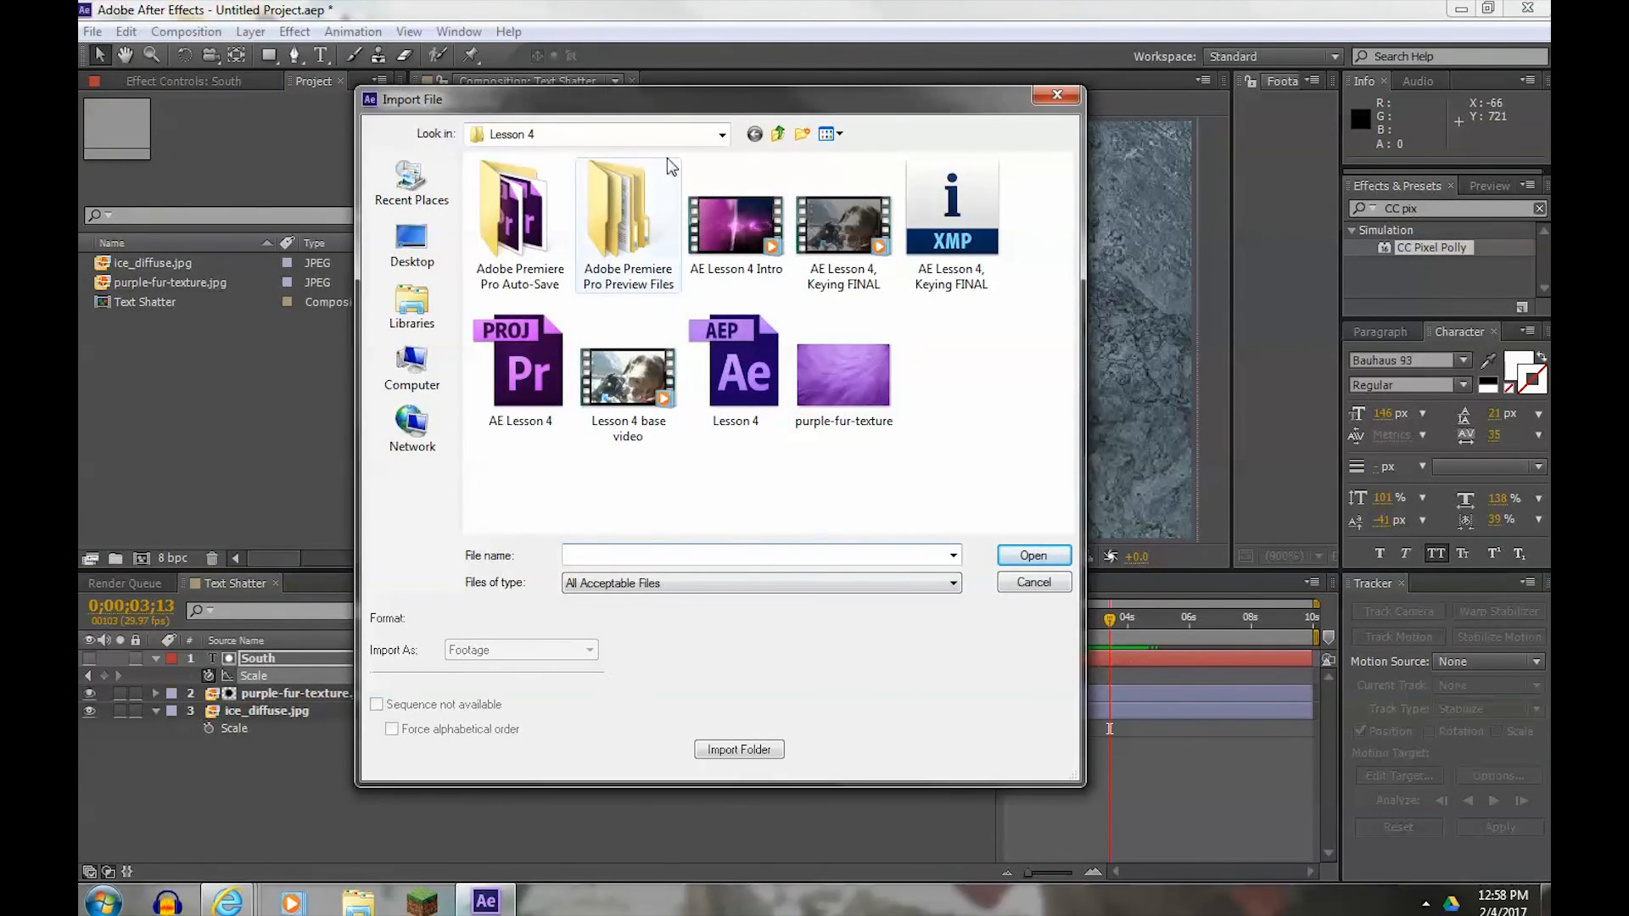
{"action": "left_click", "coordinate": [777, 133]}
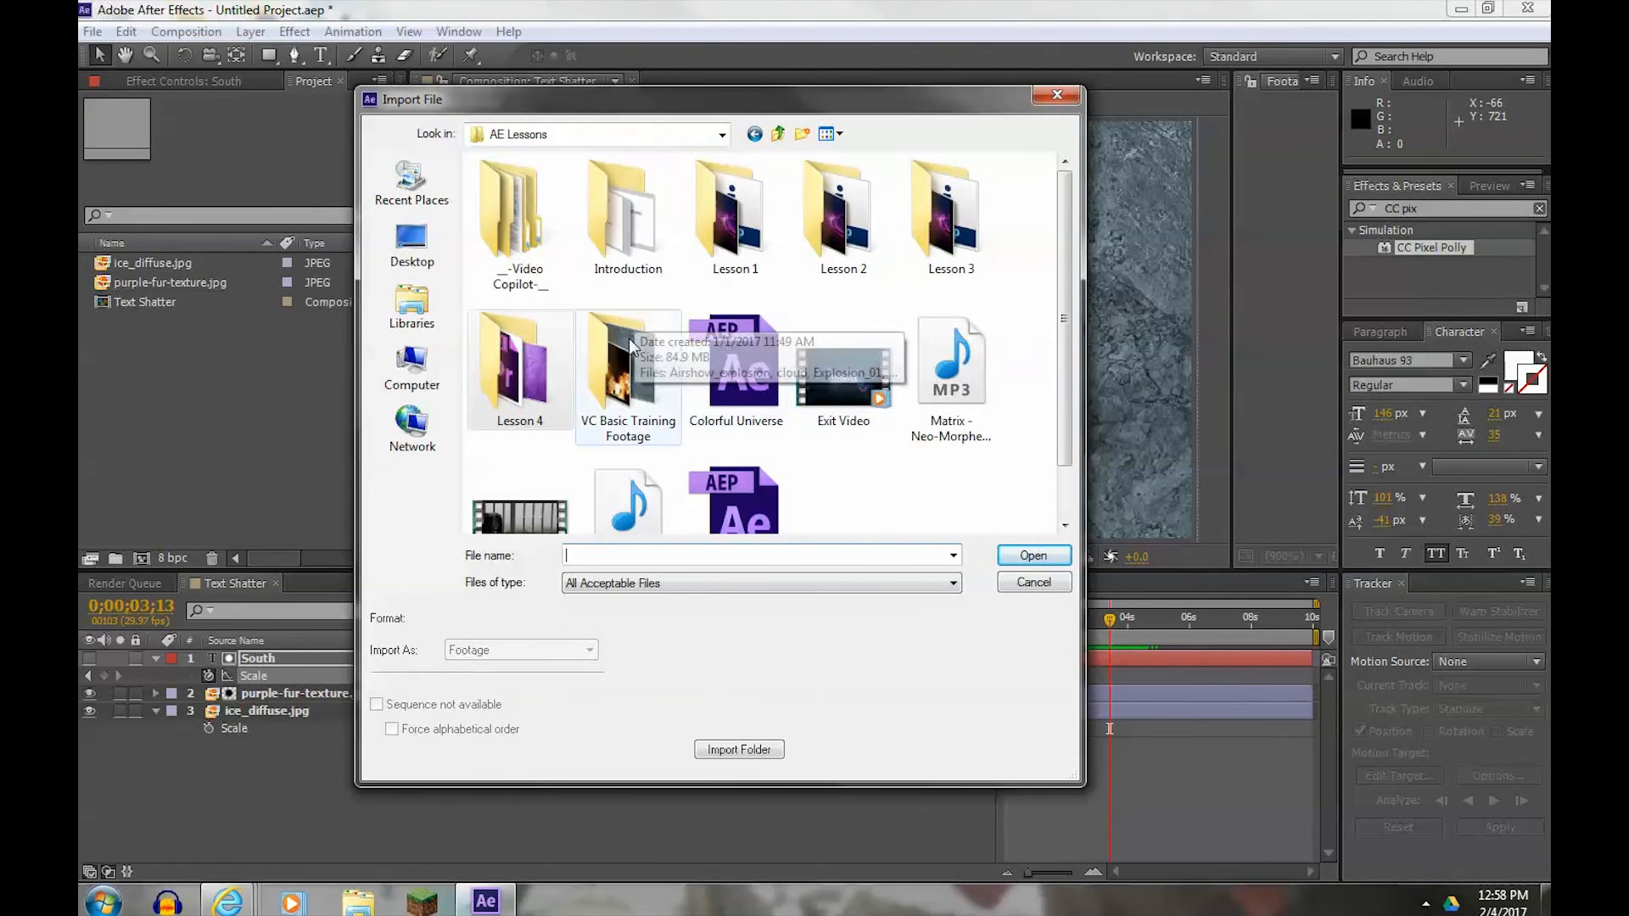
{"action": "double_click", "coordinate": [624, 387]}
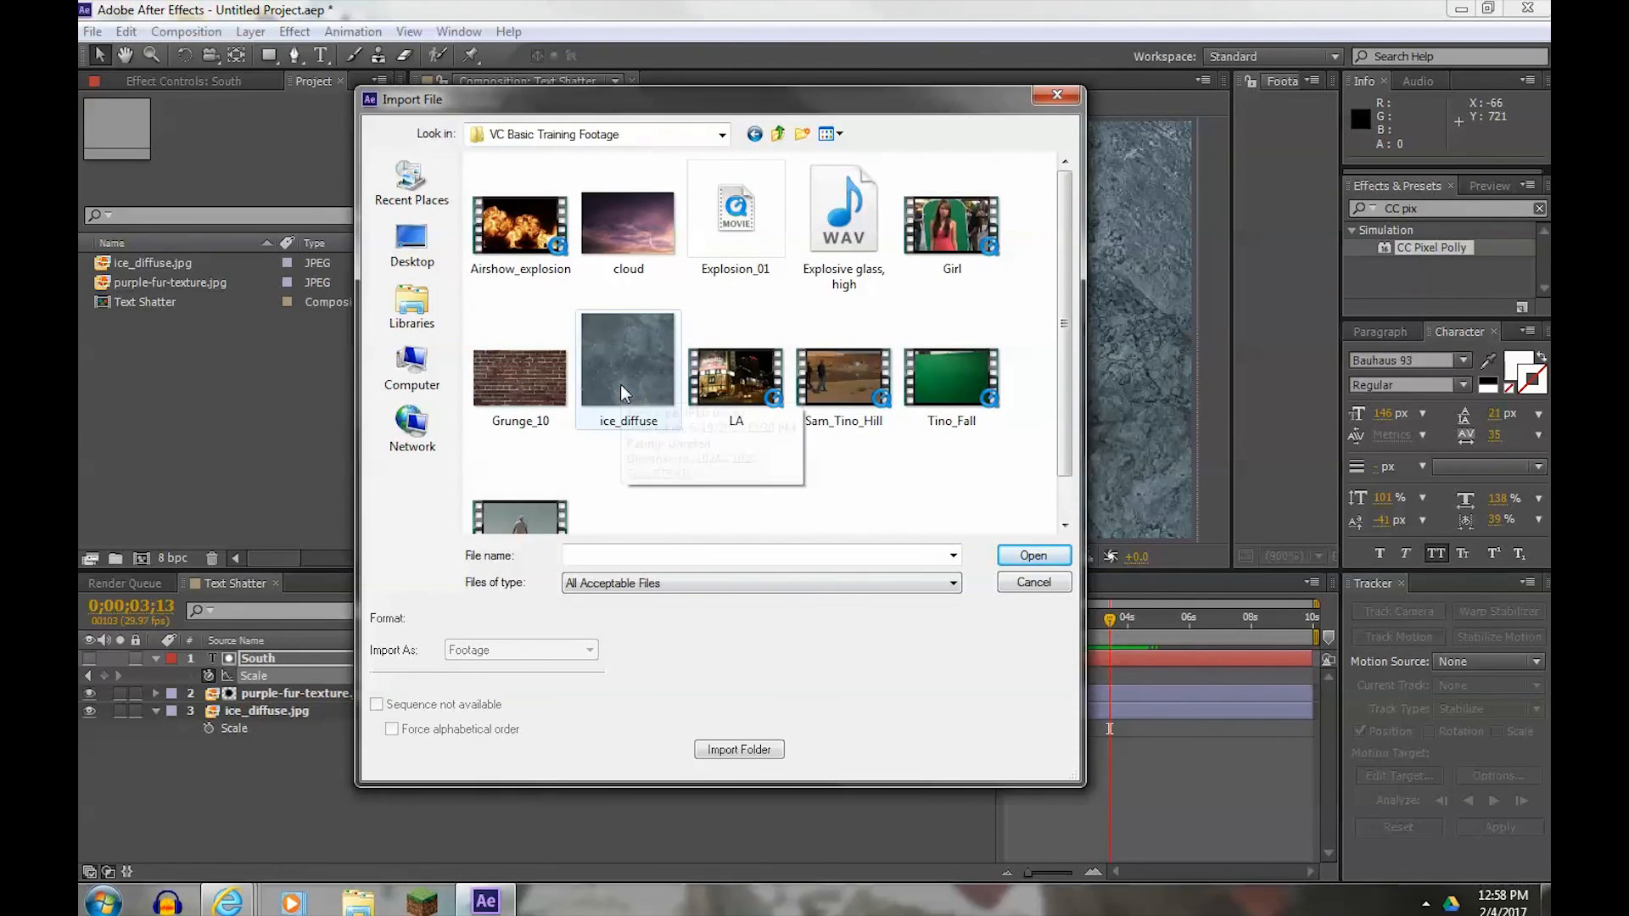
{"action": "left_click", "coordinate": [735, 223]}
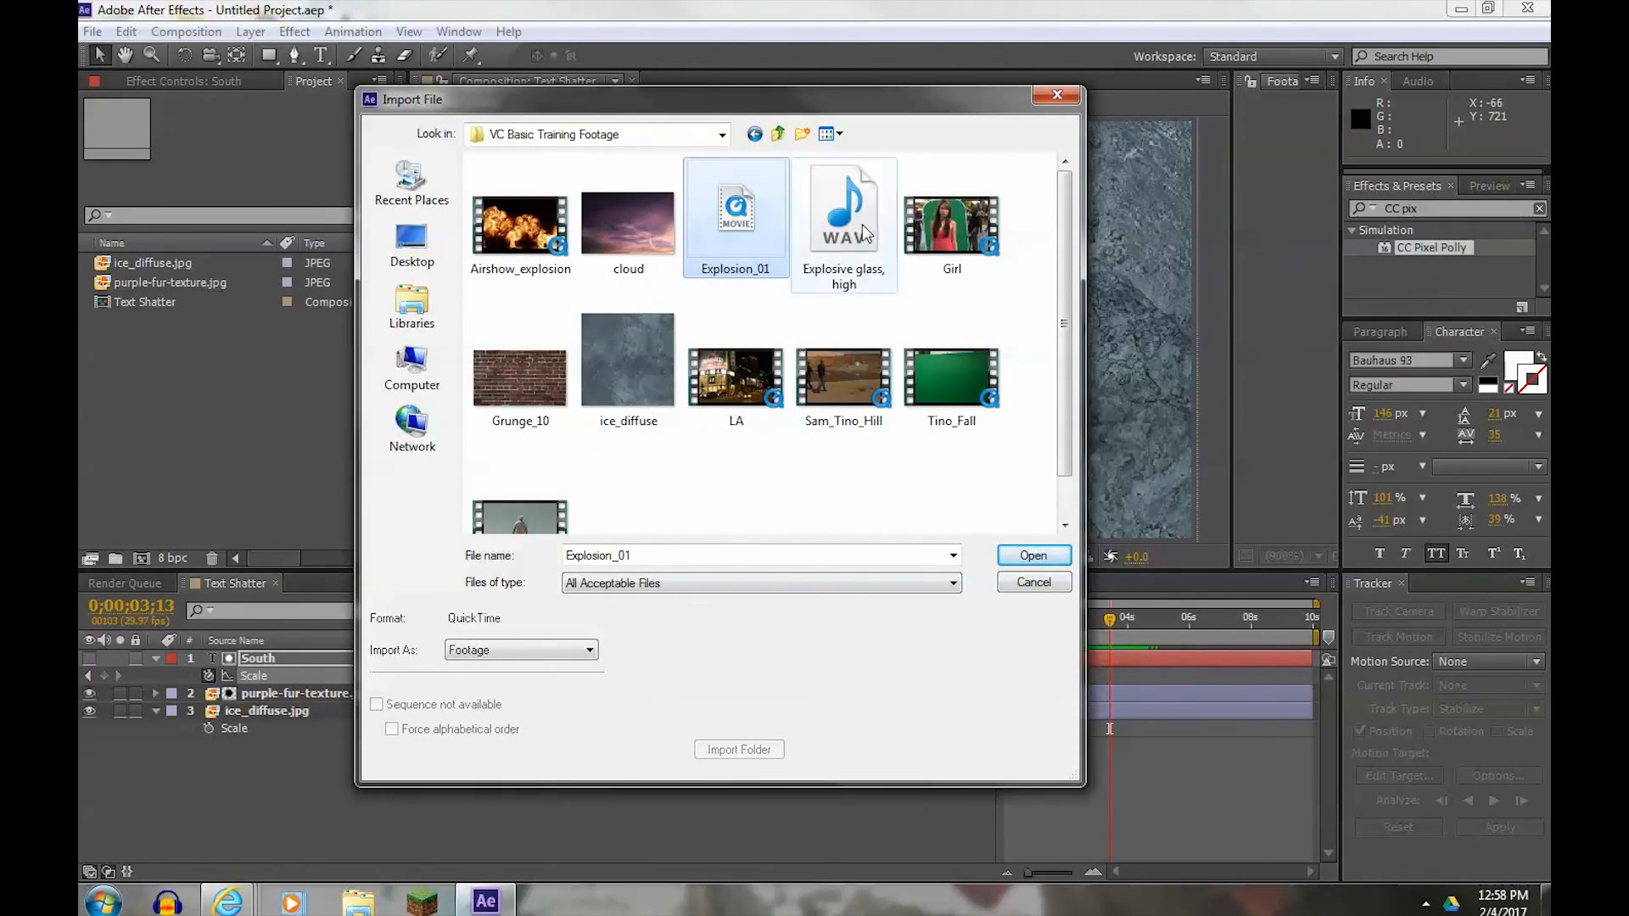
{"action": "left_click", "coordinate": [848, 286]}
{"action": "left_click", "coordinate": [1031, 555]}
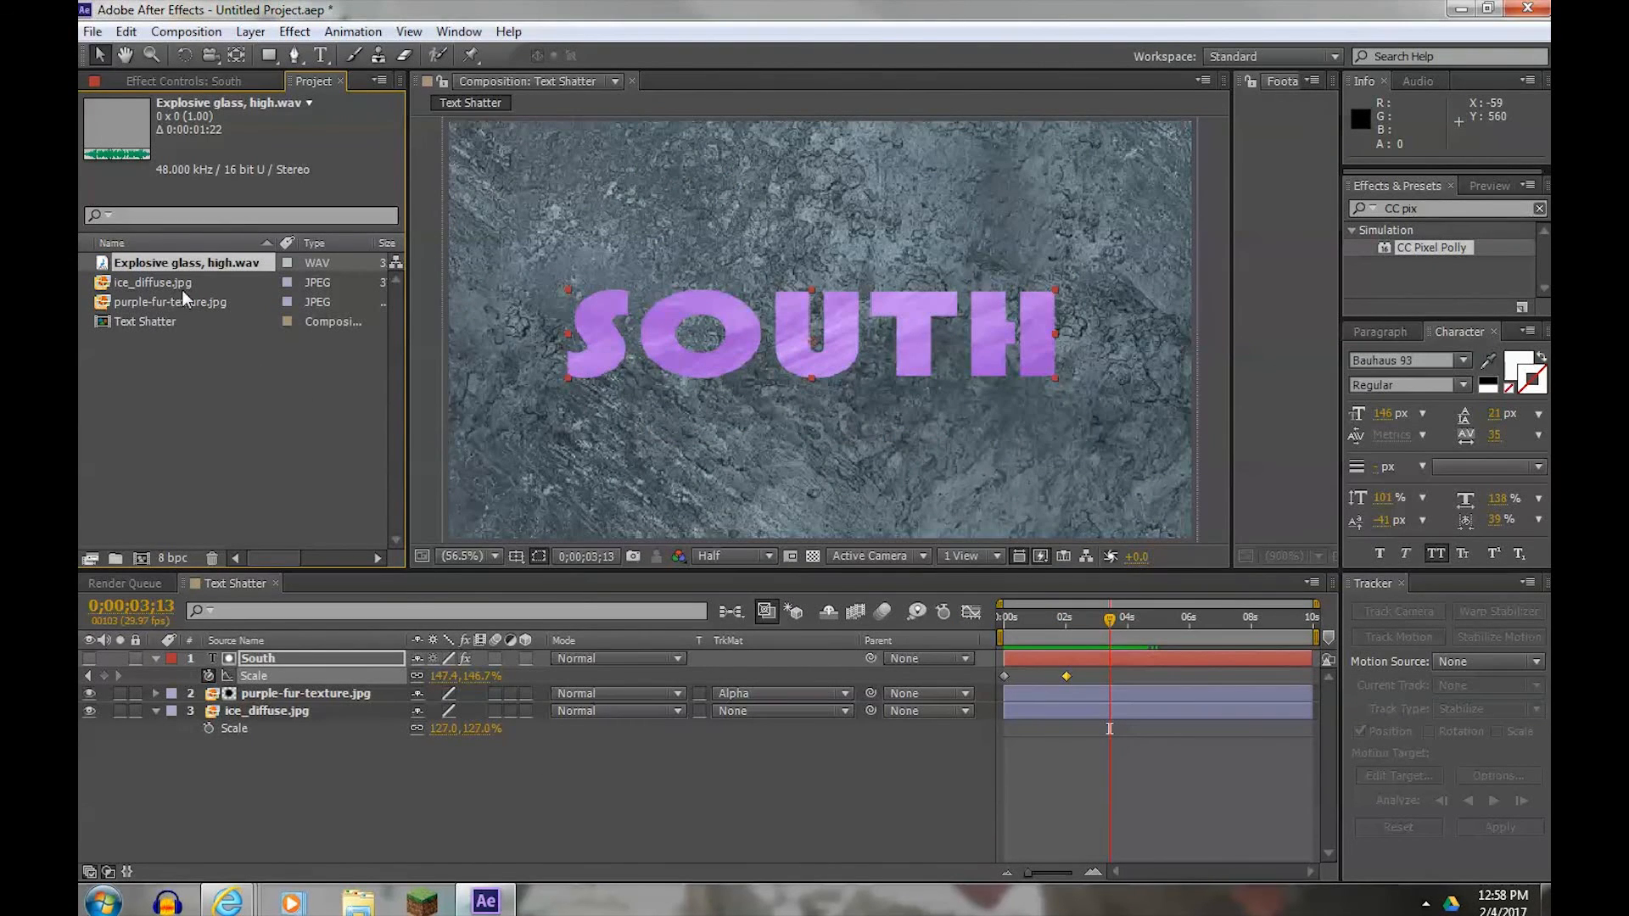
- Add "Explosive glass, high.wav" as the lowest layer of the Text Shatter timeline and play it from the first frame
{"action": "left_click_drag", "start_coordinate": [103, 266], "coordinate": [286, 782]}
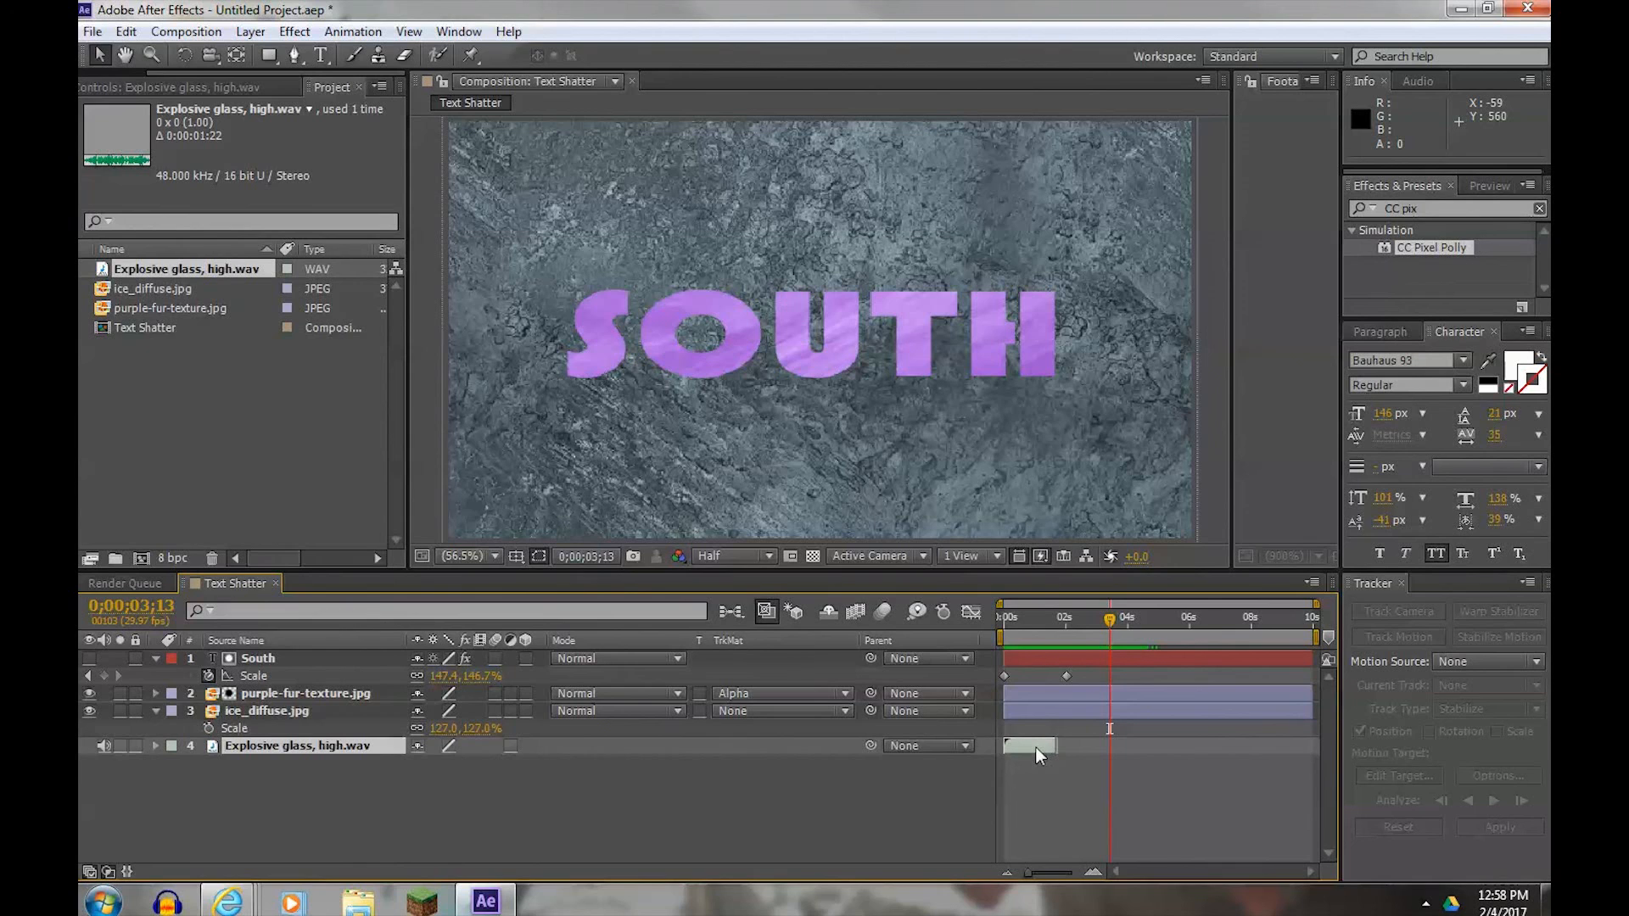
{"action": "left_click_drag", "start_coordinate": [1052, 614], "coordinate": [1004, 617]}
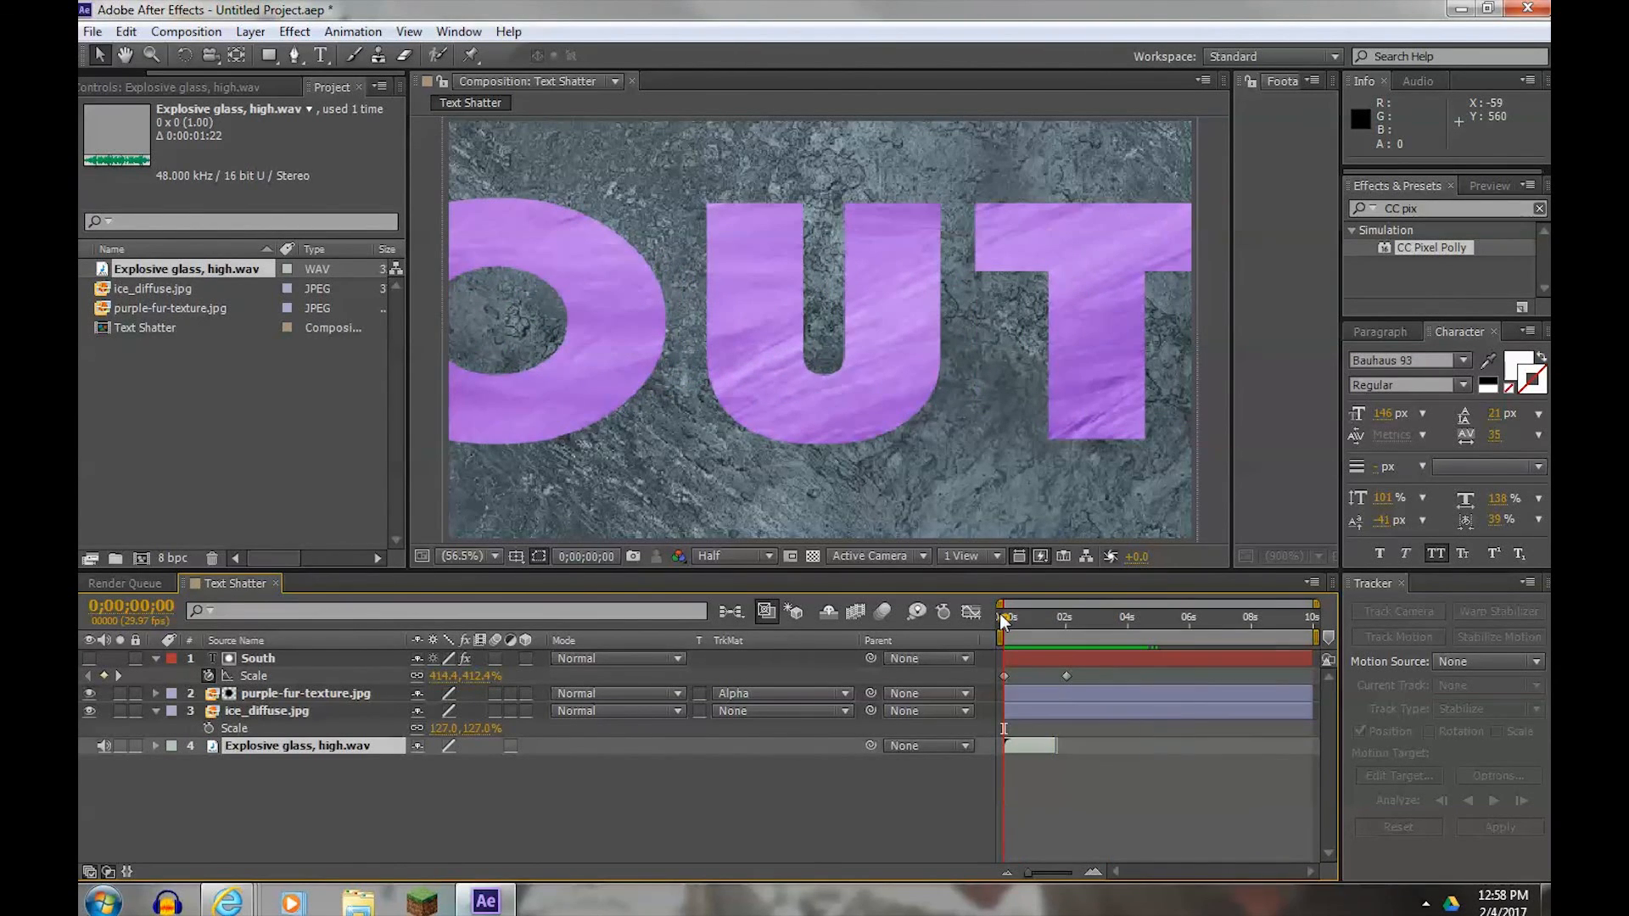
{"action": "key", "text": "space"}
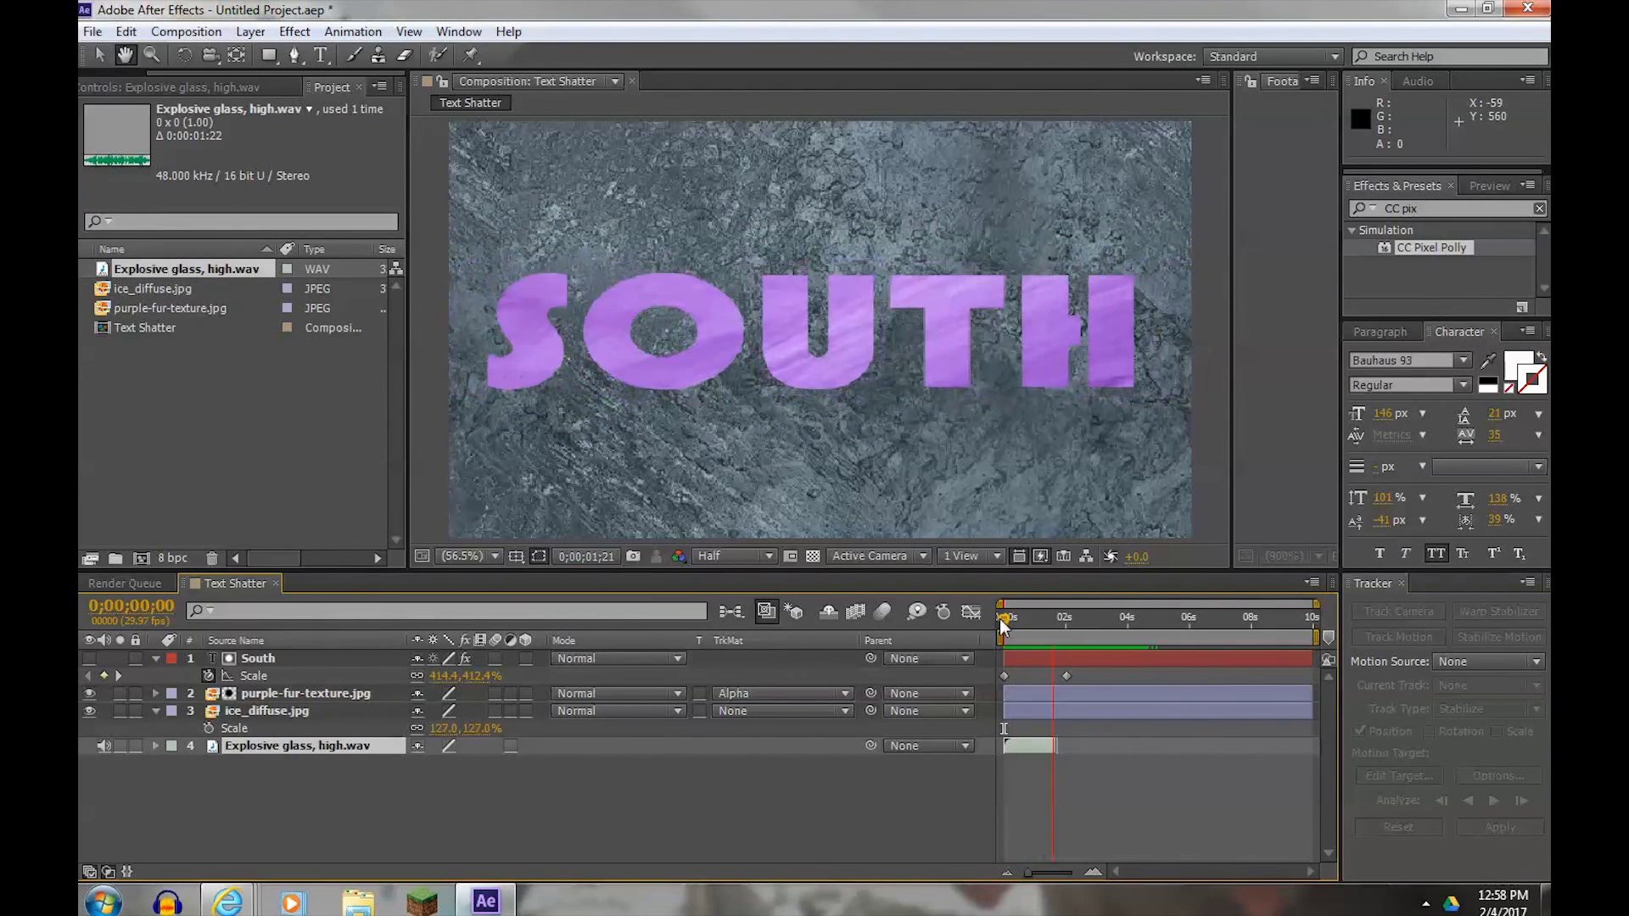
{"action": "key", "text": "space"}
- Run a RAM preview from the first frame and shorten the work area to end just before 5 seconds
{"action": "left_click_drag", "start_coordinate": [1068, 615], "coordinate": [990, 624]}
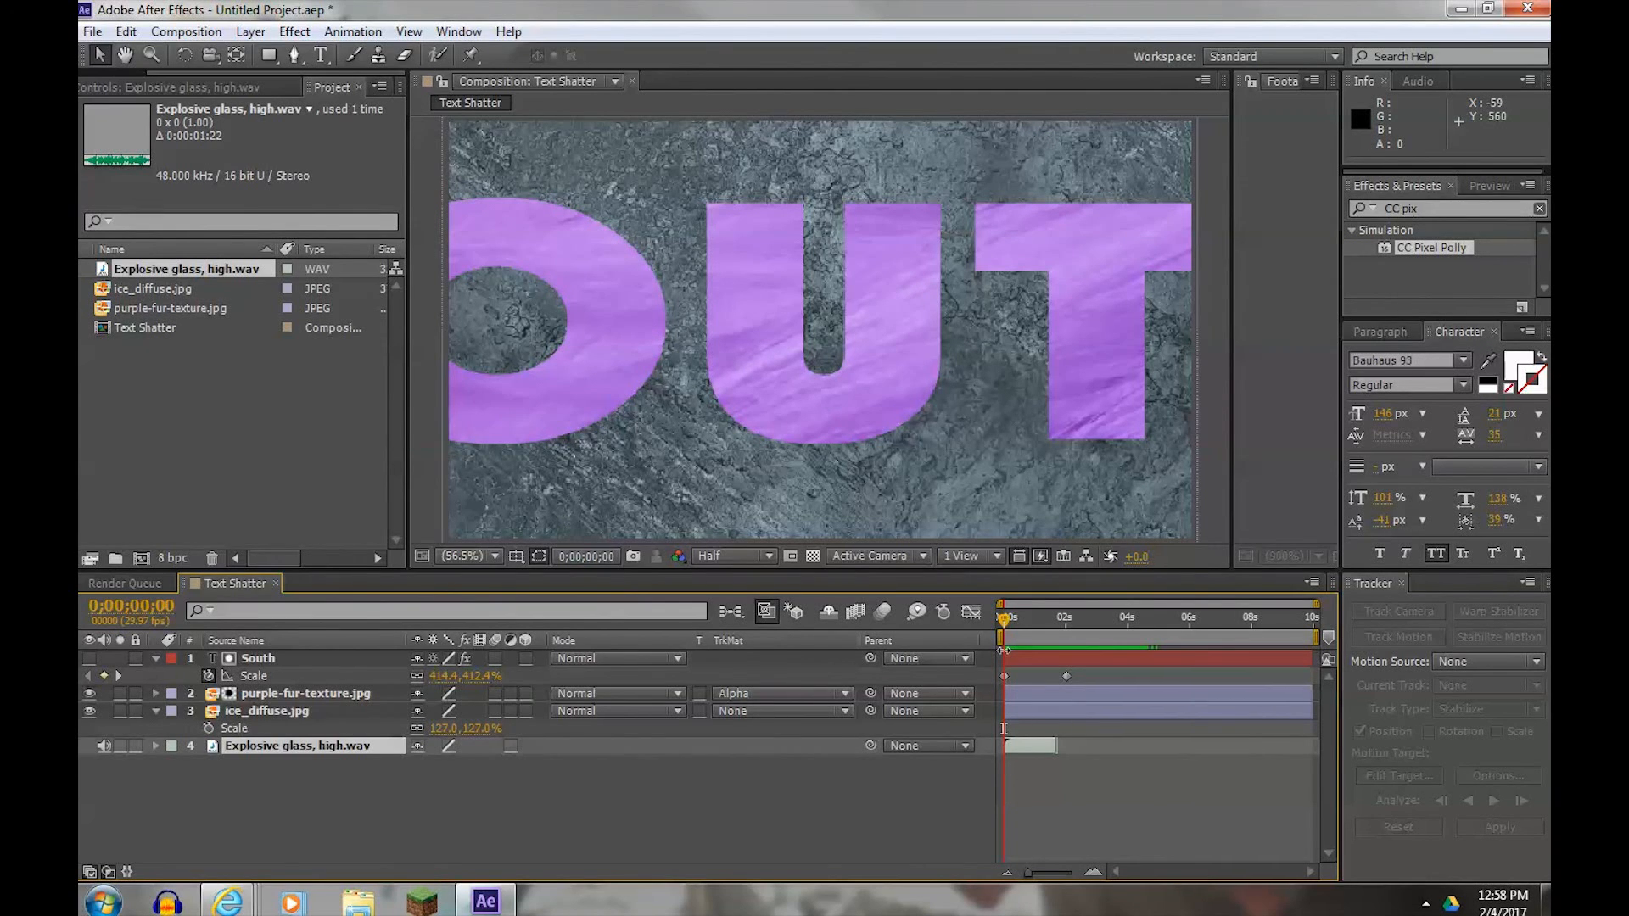
{"action": "key", "text": "KP_0"}
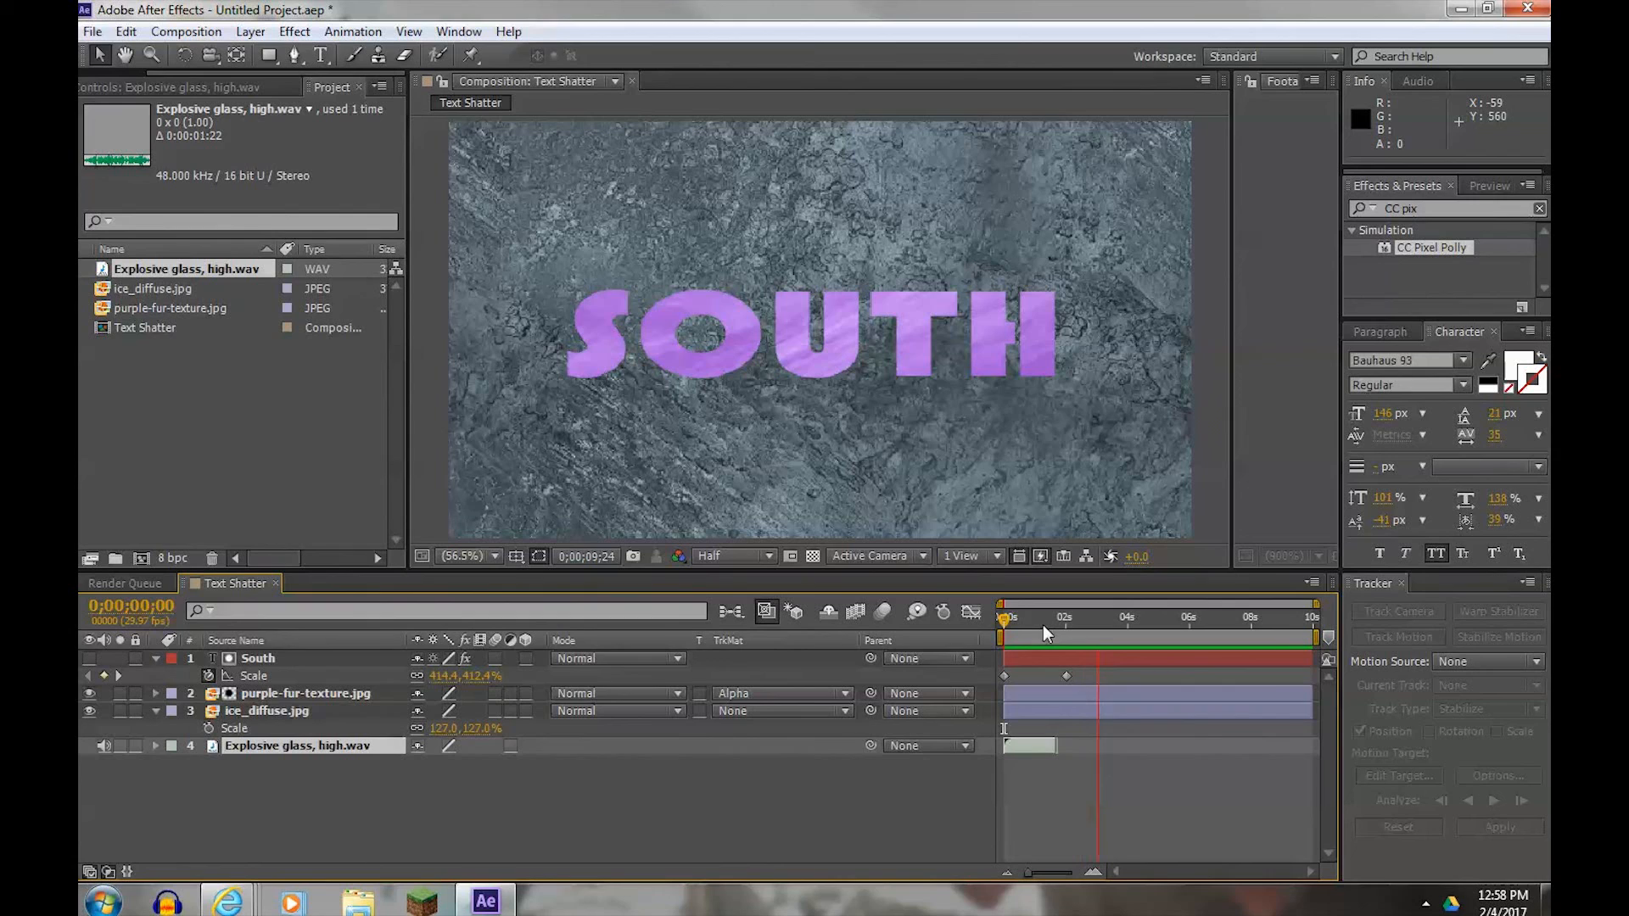
{"action": "mouse_move", "coordinate": [1052, 614]}
{"action": "left_mouse_down"}
{"action": "mouse_move", "coordinate": [1257, 622]}
{"action": "mouse_move", "coordinate": [1044, 623]}
{"action": "left_mouse_up"}
{"action": "mouse_move", "coordinate": [1317, 637]}
{"action": "left_mouse_down"}
{"action": "mouse_move", "coordinate": [1096, 642]}
{"action": "mouse_move", "coordinate": [1153, 642]}
{"action": "left_mouse_up"}
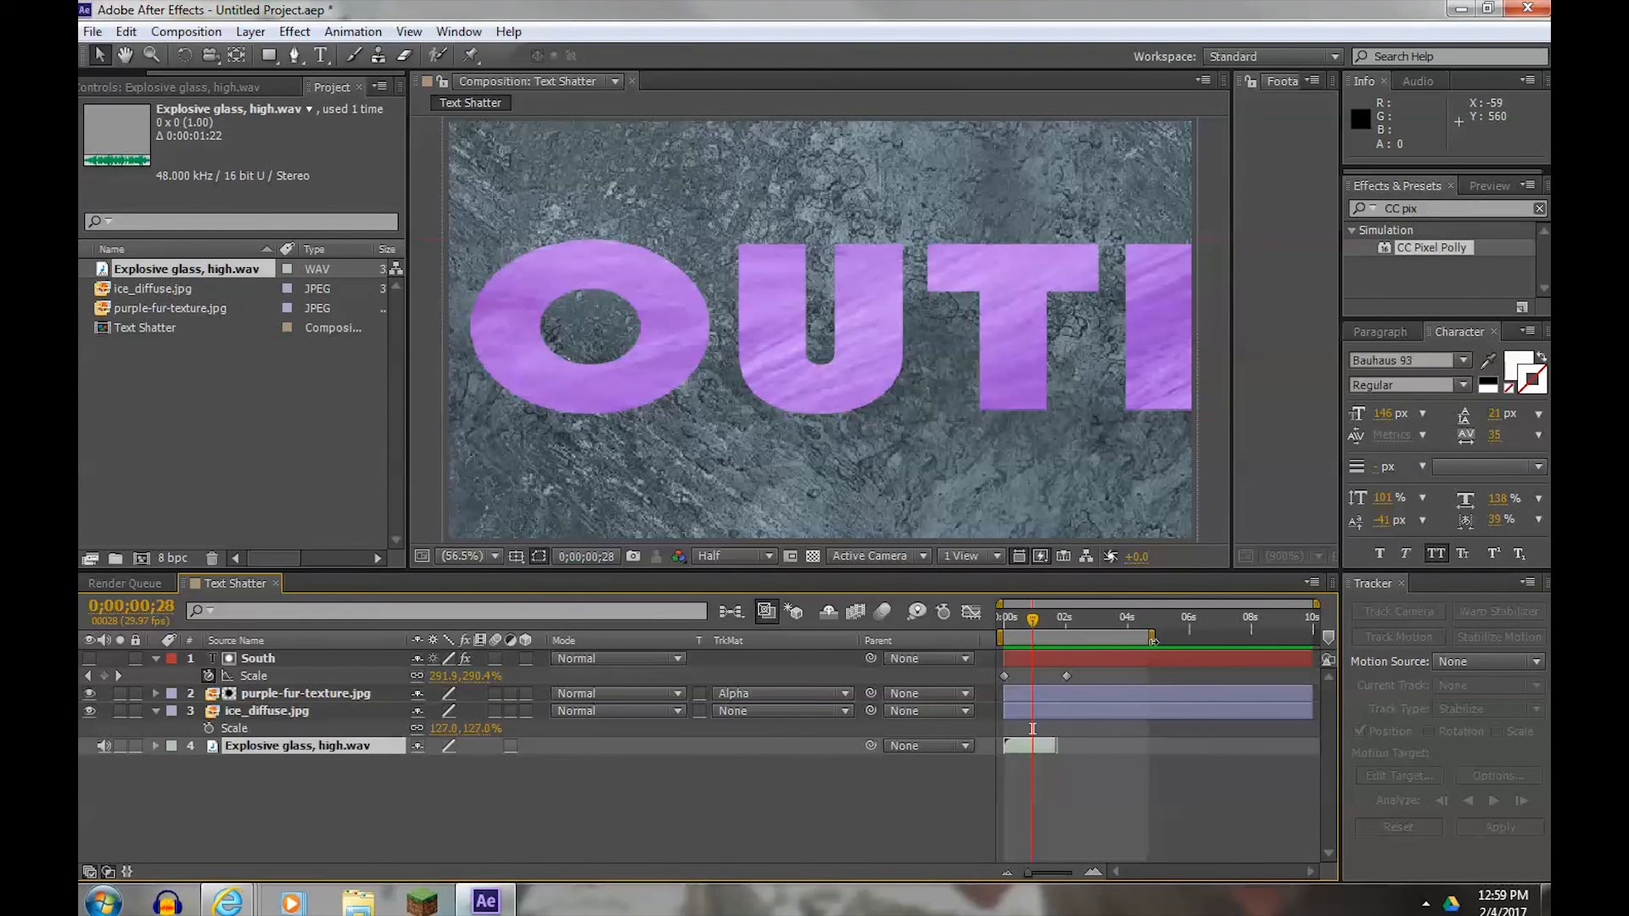
{"action": "left_click_drag", "start_coordinate": [1027, 622], "coordinate": [988, 617]}
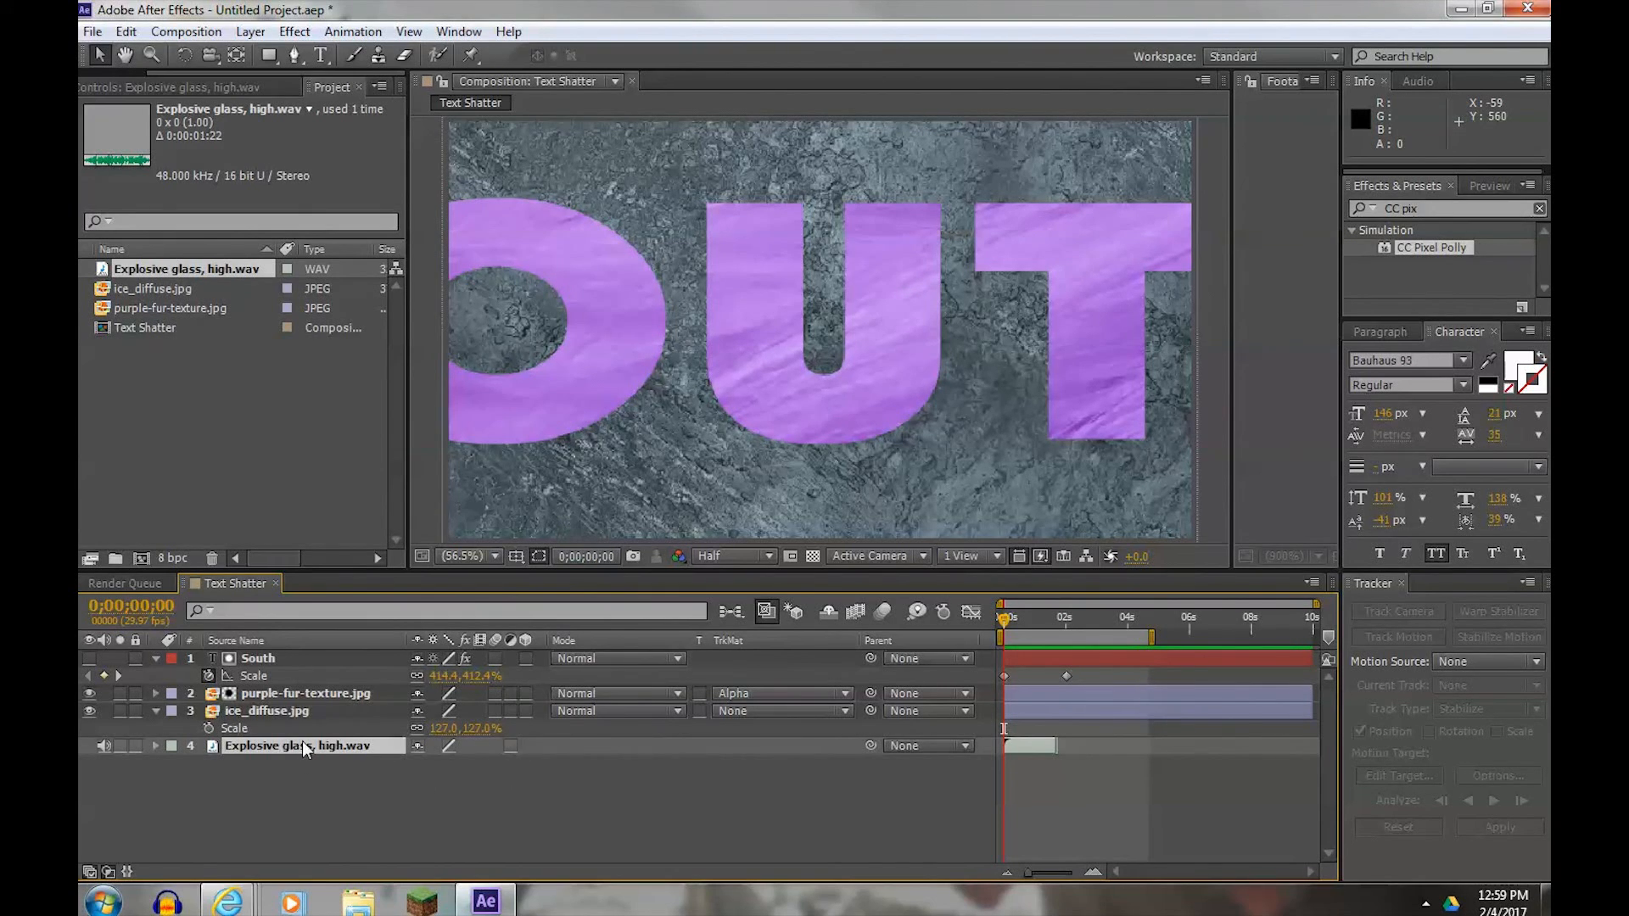
- Reveal the waveform of the "Explosive glass, high.wav" layer and shift the clip so the sound starts at about 4 seconds
{"action": "left_click", "coordinate": [155, 746]}
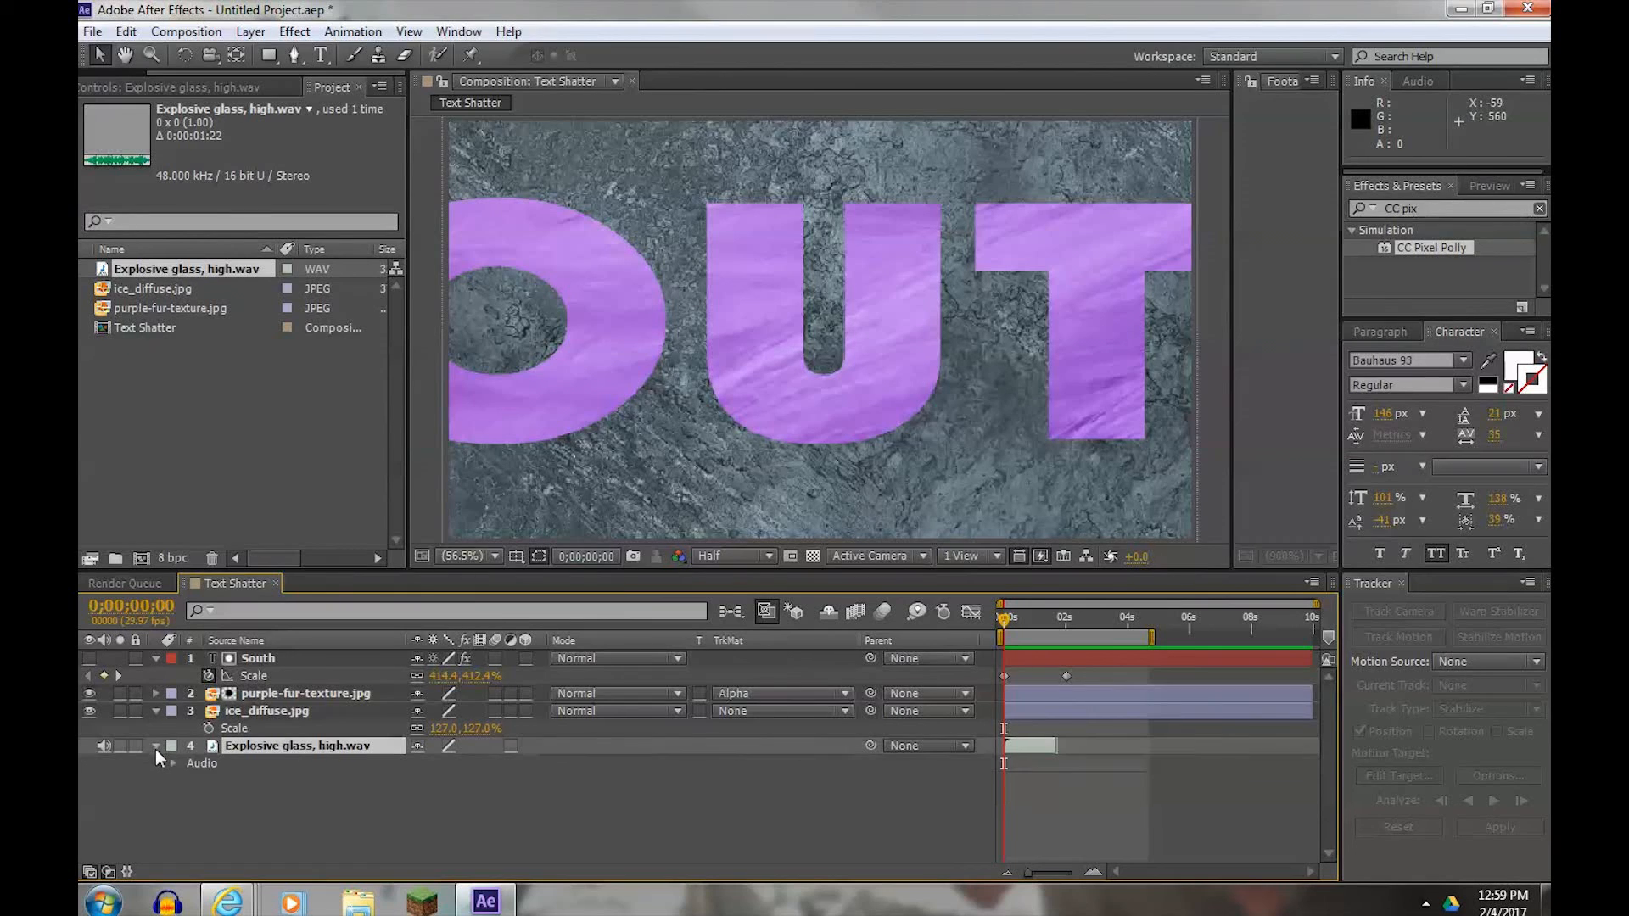
{"action": "left_click", "coordinate": [173, 763]}
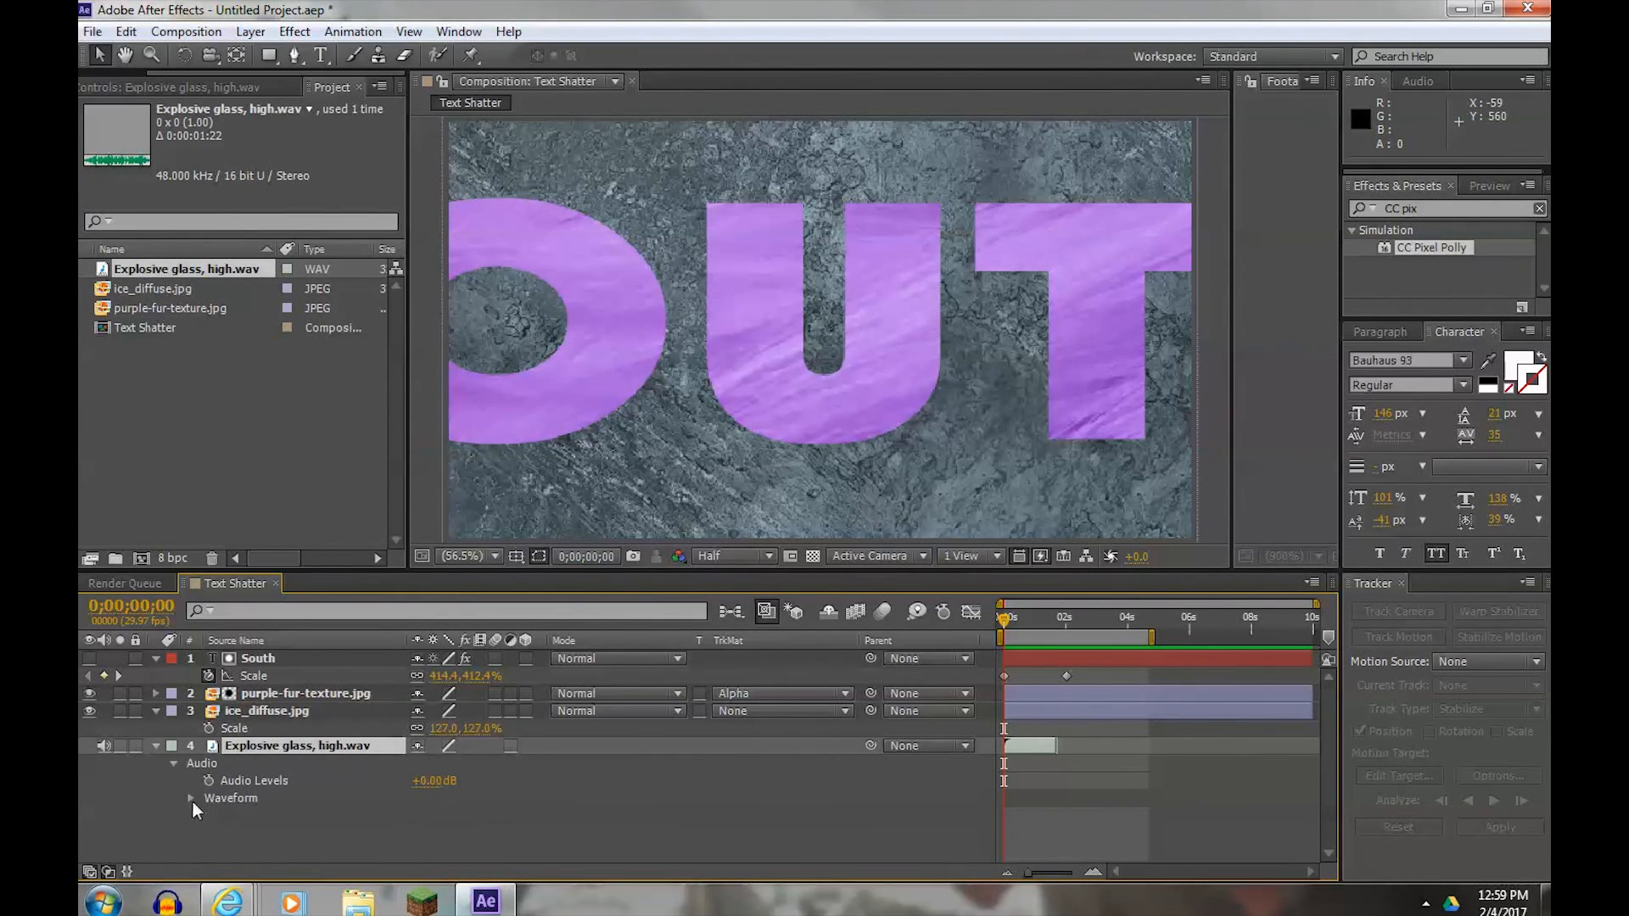
{"action": "left_click", "coordinate": [190, 798]}
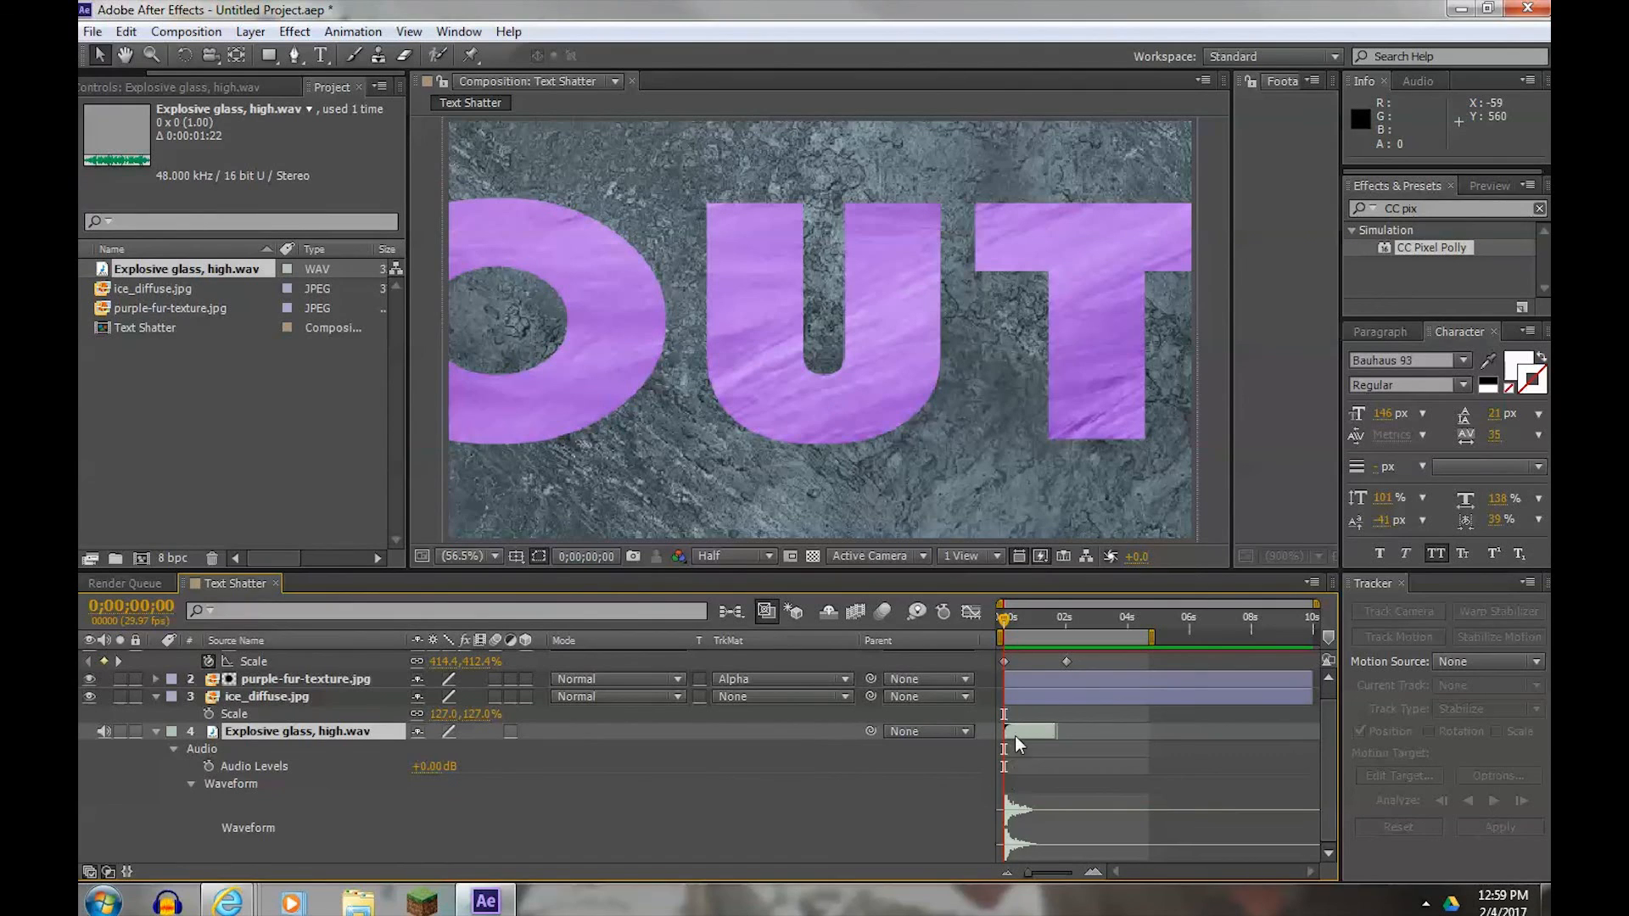
{"action": "left_click_drag", "start_coordinate": [1016, 727], "coordinate": [1104, 731]}
{"action": "left_click_drag", "start_coordinate": [1121, 730], "coordinate": [1139, 735]}
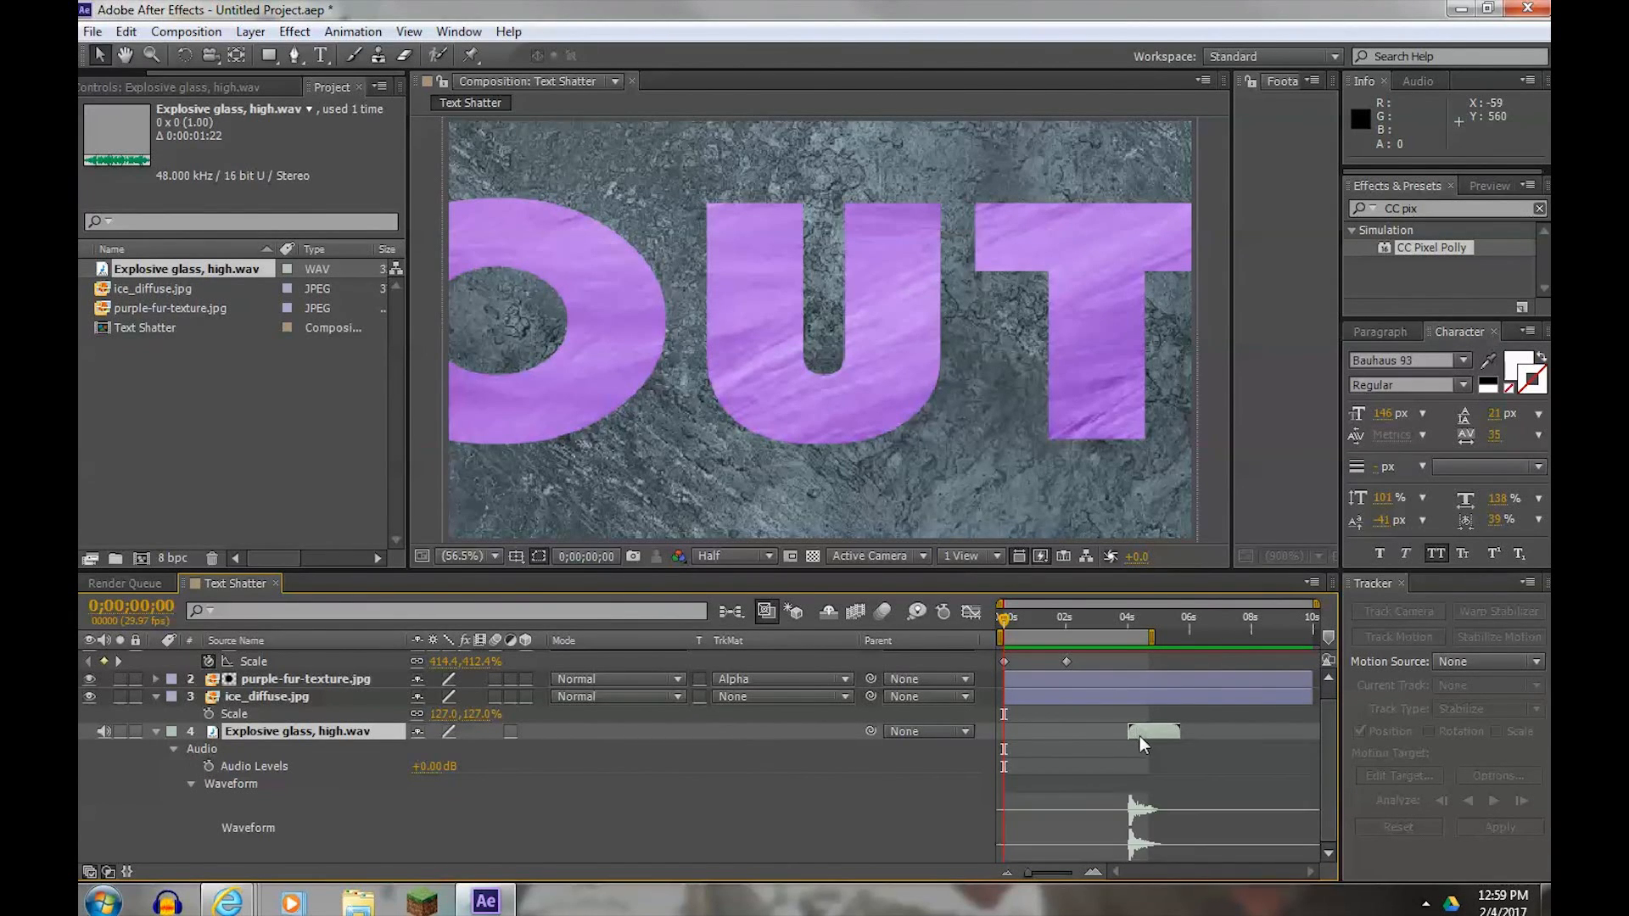
- Play parts of the timeline and scrub to around 4 seconds to check the glass sound's sync with the text shatter
{"action": "left_click_drag", "start_coordinate": [1117, 615], "coordinate": [1106, 618]}
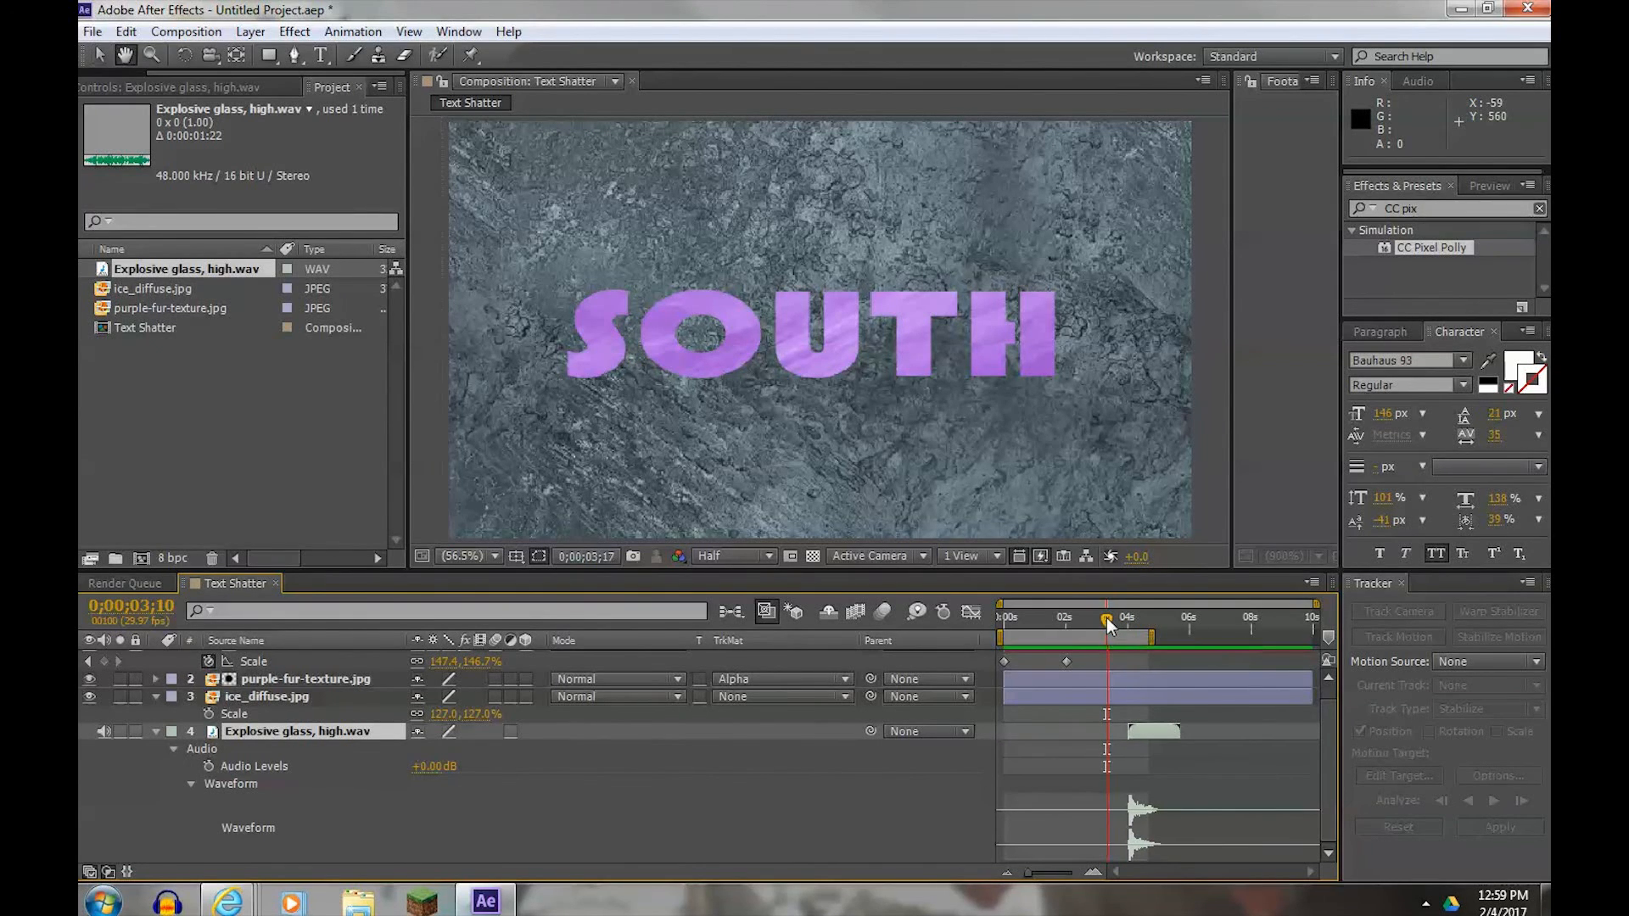
{"action": "key", "text": "space"}
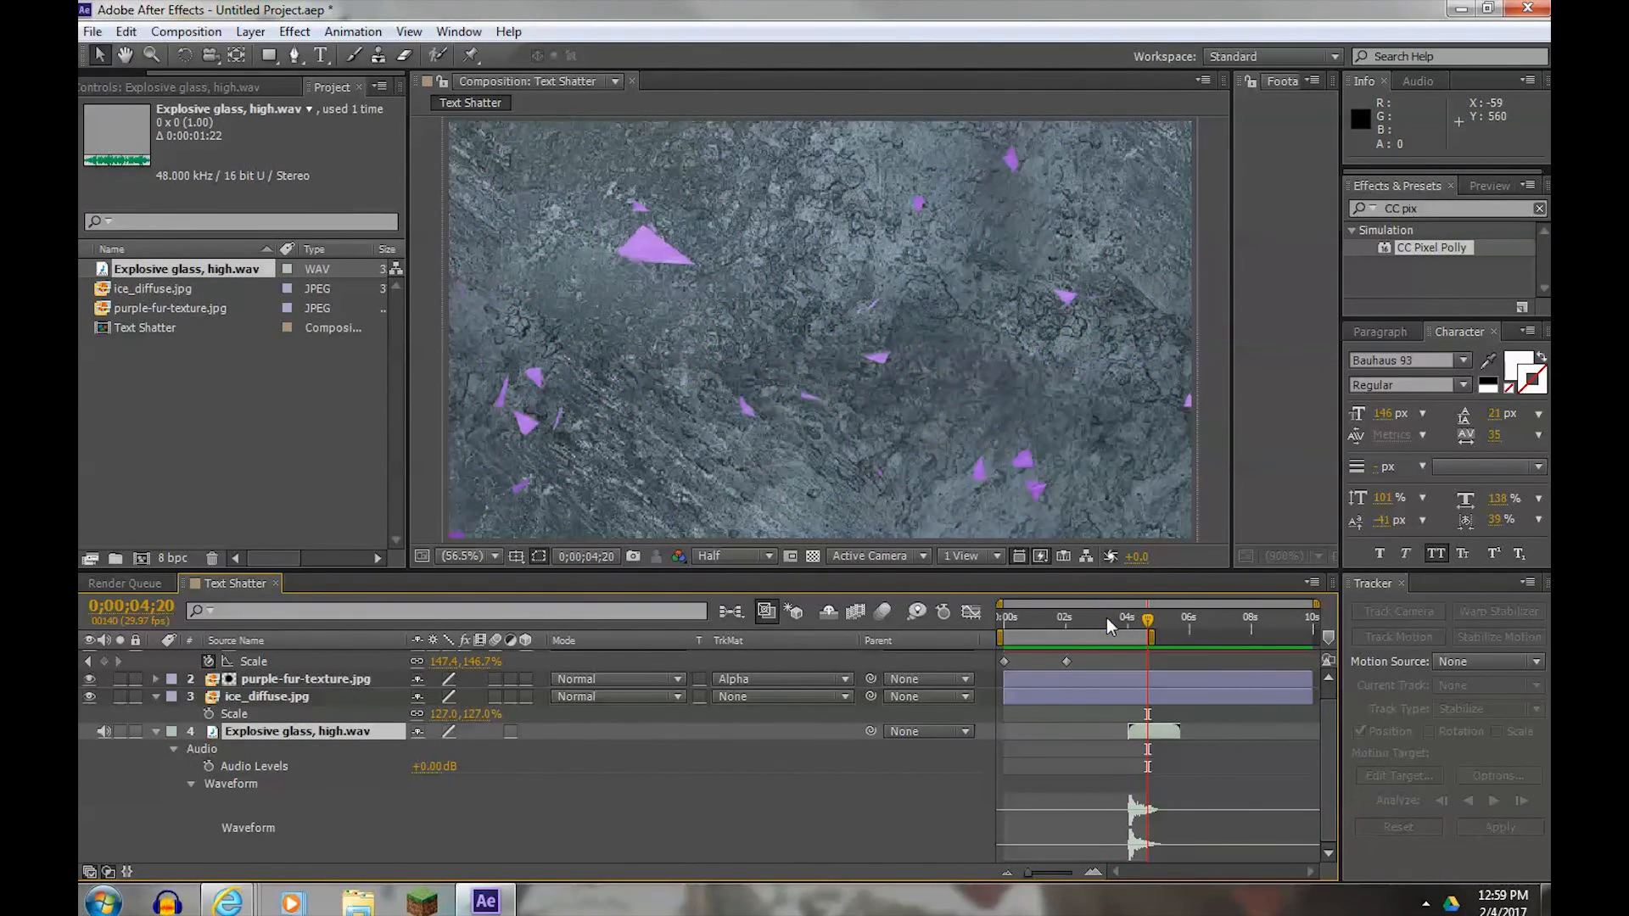
{"action": "left_click_drag", "start_coordinate": [1008, 617], "coordinate": [1027, 617]}
{"action": "key", "text": "space"}
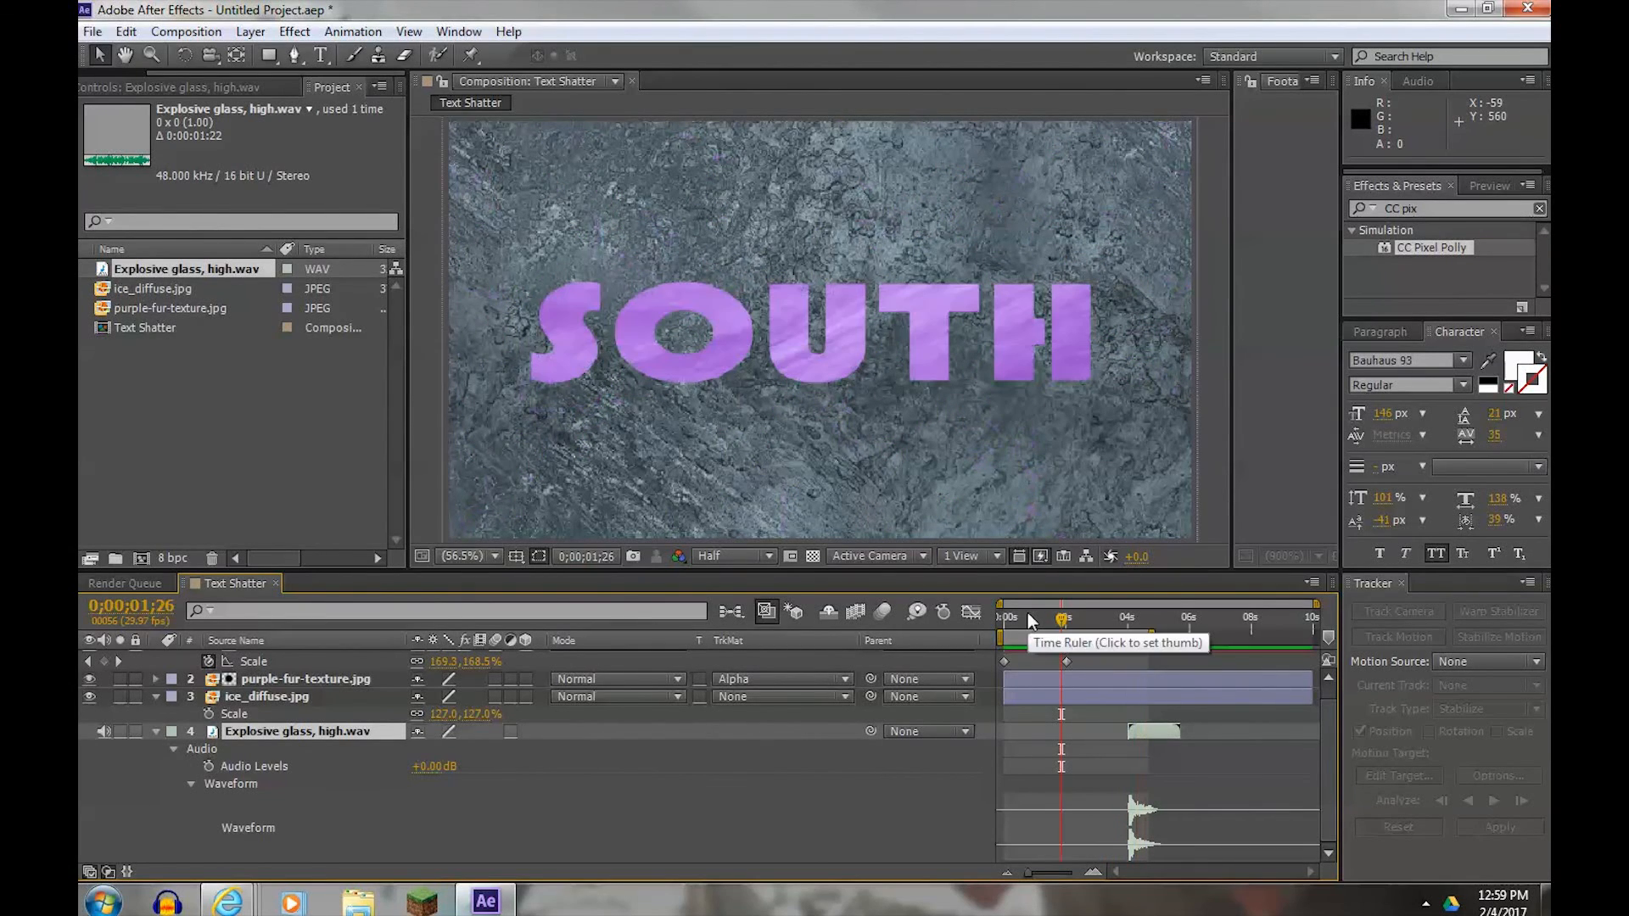
{"action": "left_click_drag", "start_coordinate": [1119, 619], "coordinate": [1127, 623]}
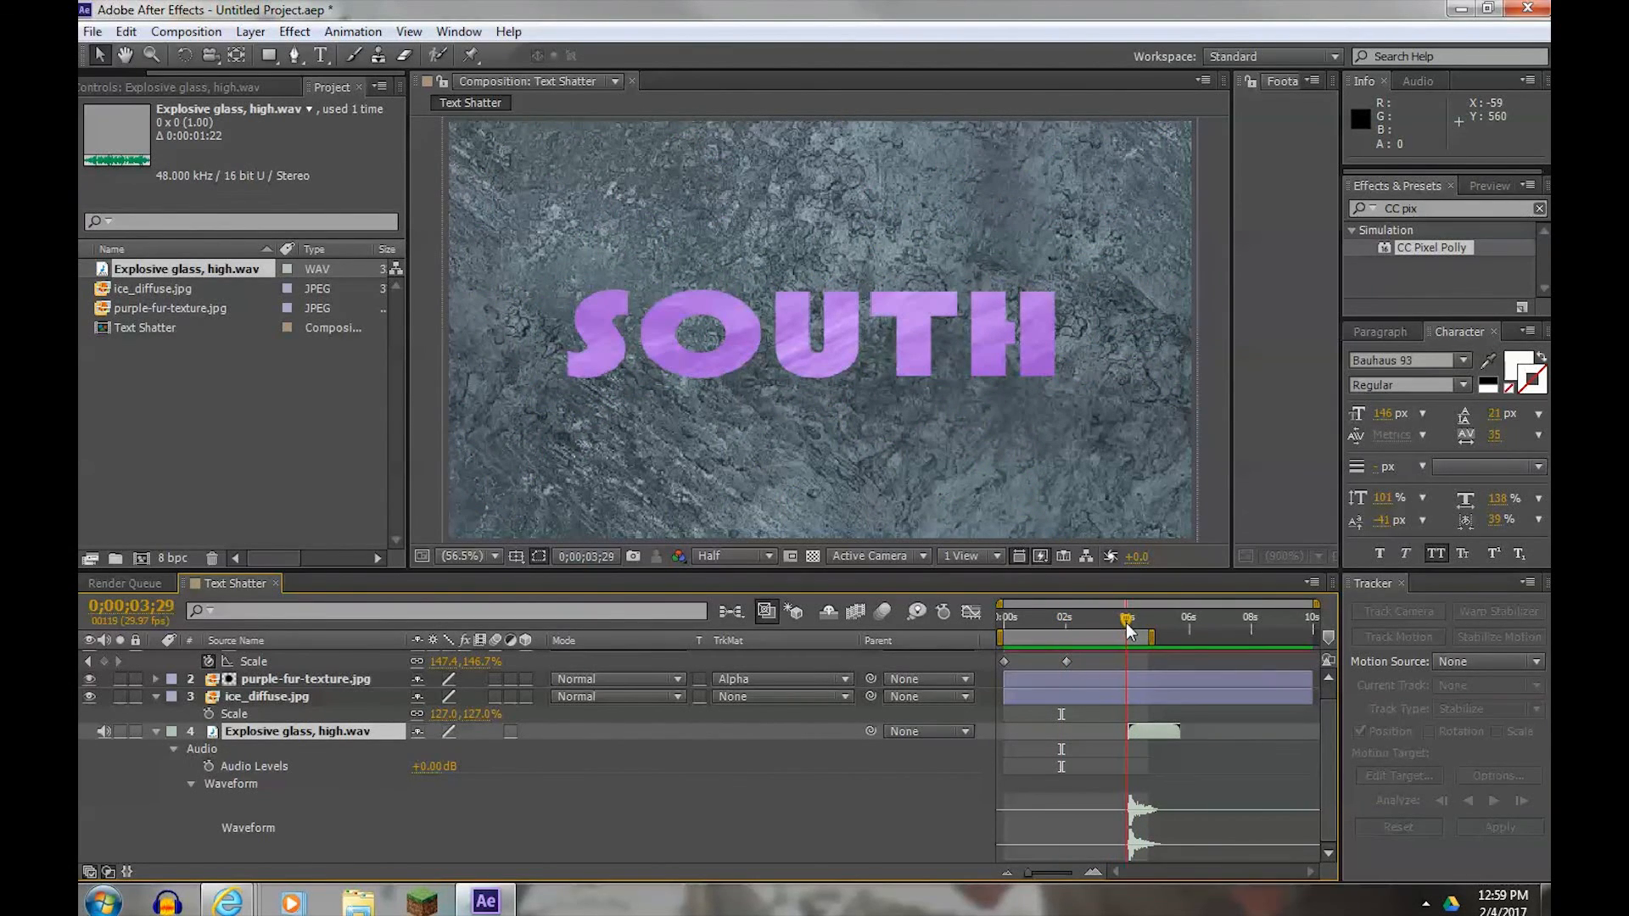
{"action": "left_click_drag", "start_coordinate": [1028, 873], "coordinate": [989, 866]}
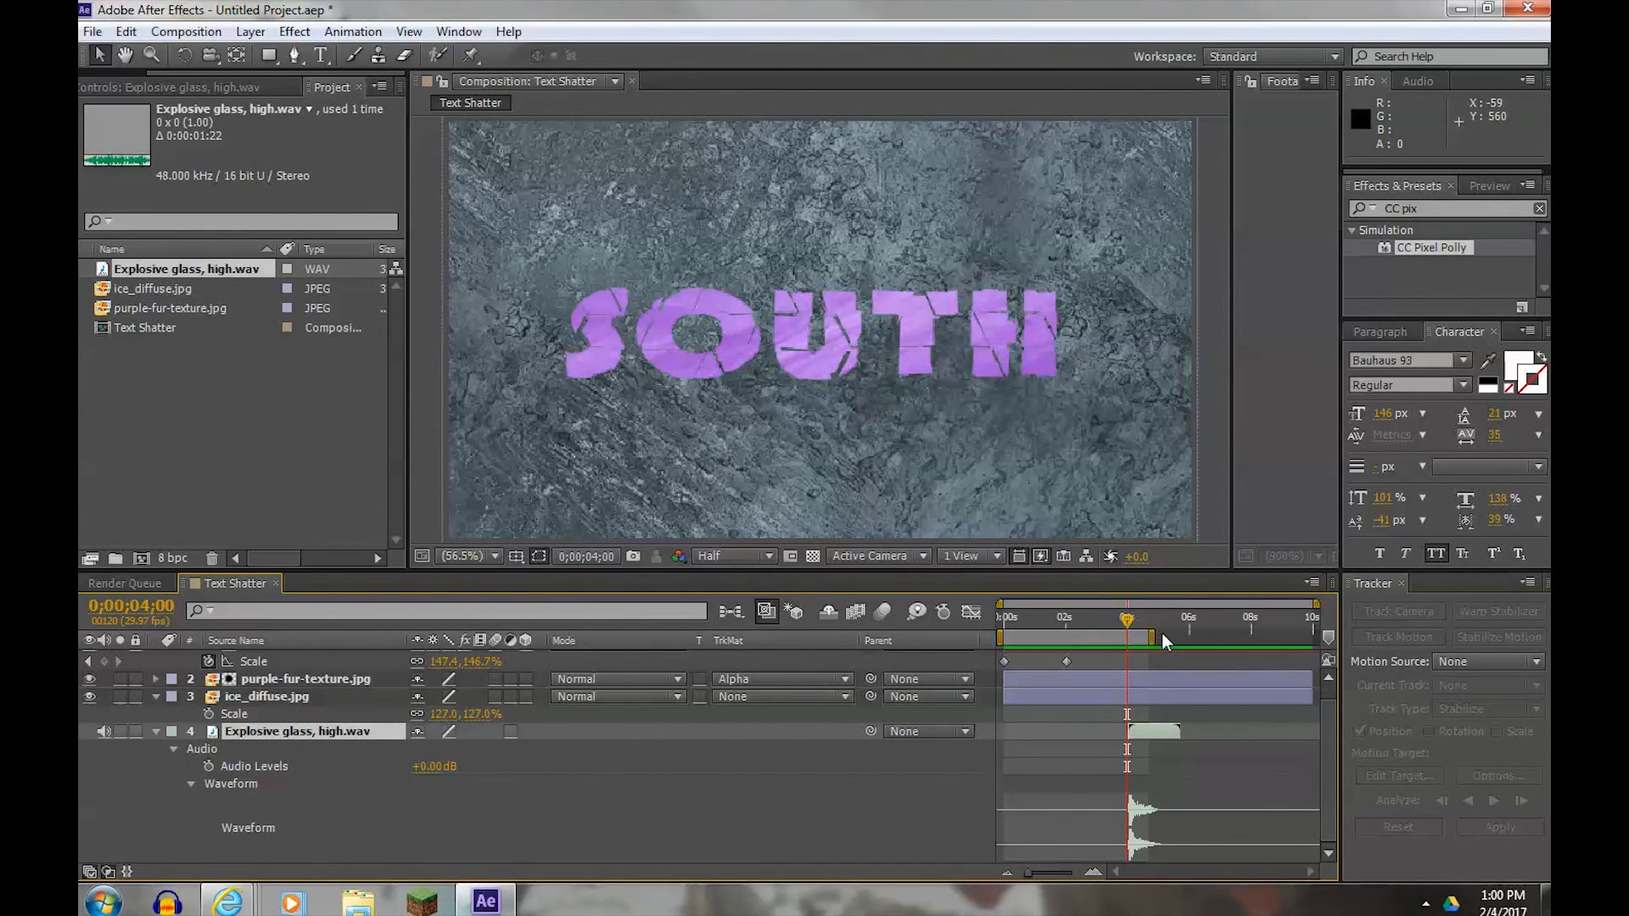
- Extend the work area to the full 10-second composition and preview it from the first frame
{"action": "left_click_drag", "start_coordinate": [1154, 635], "coordinate": [1317, 637]}
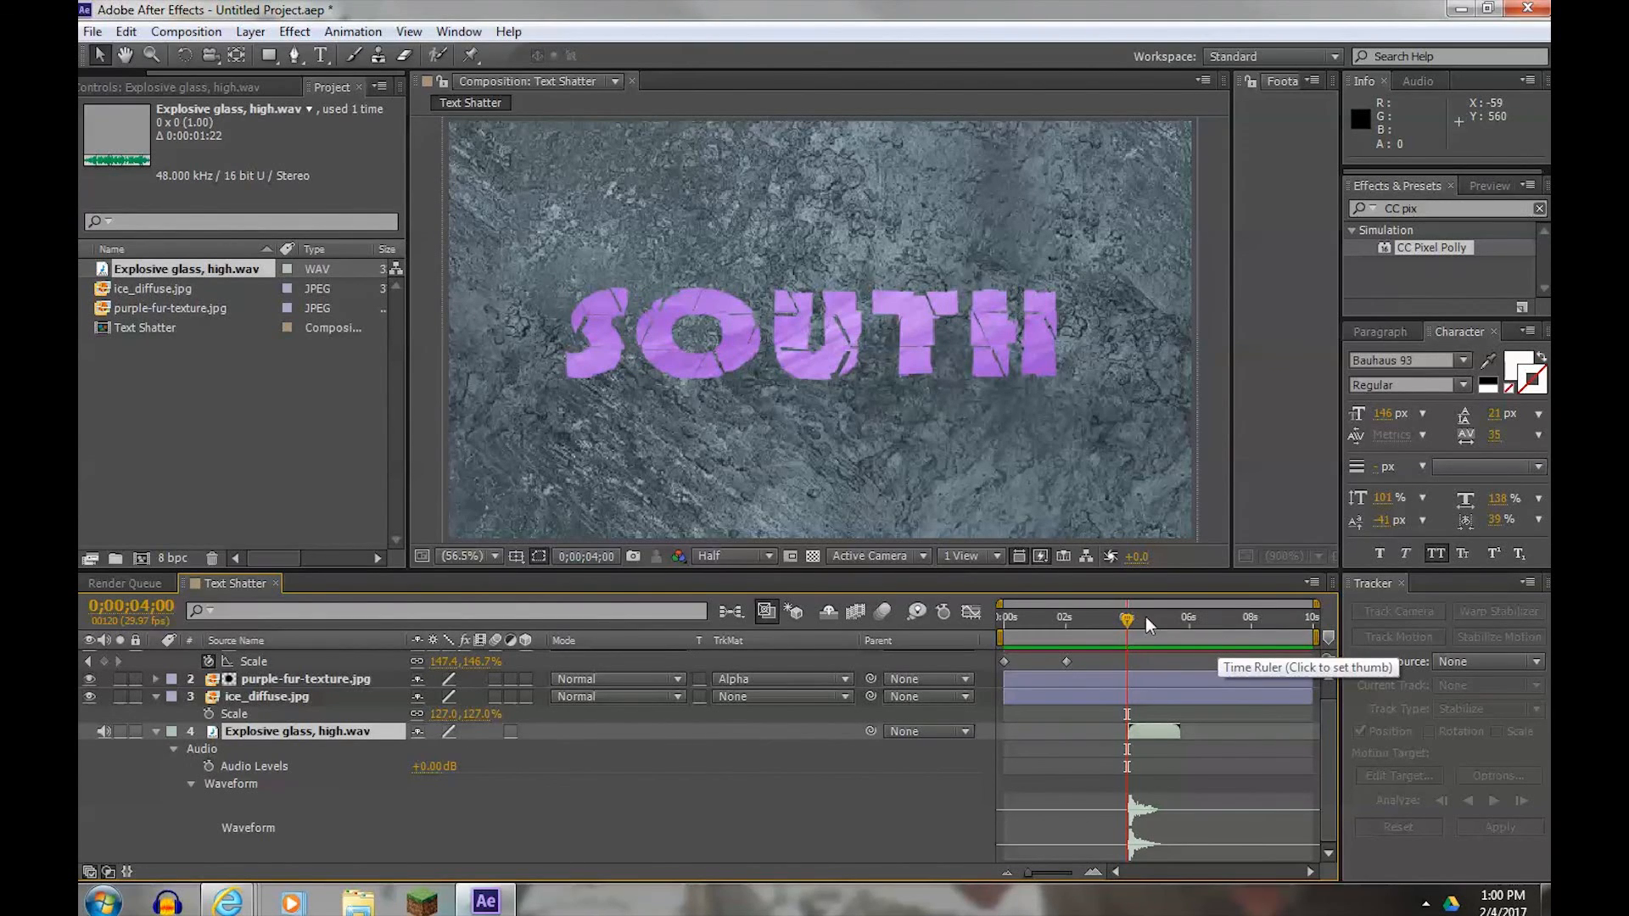
{"action": "left_click_drag", "start_coordinate": [1126, 619], "coordinate": [990, 614]}
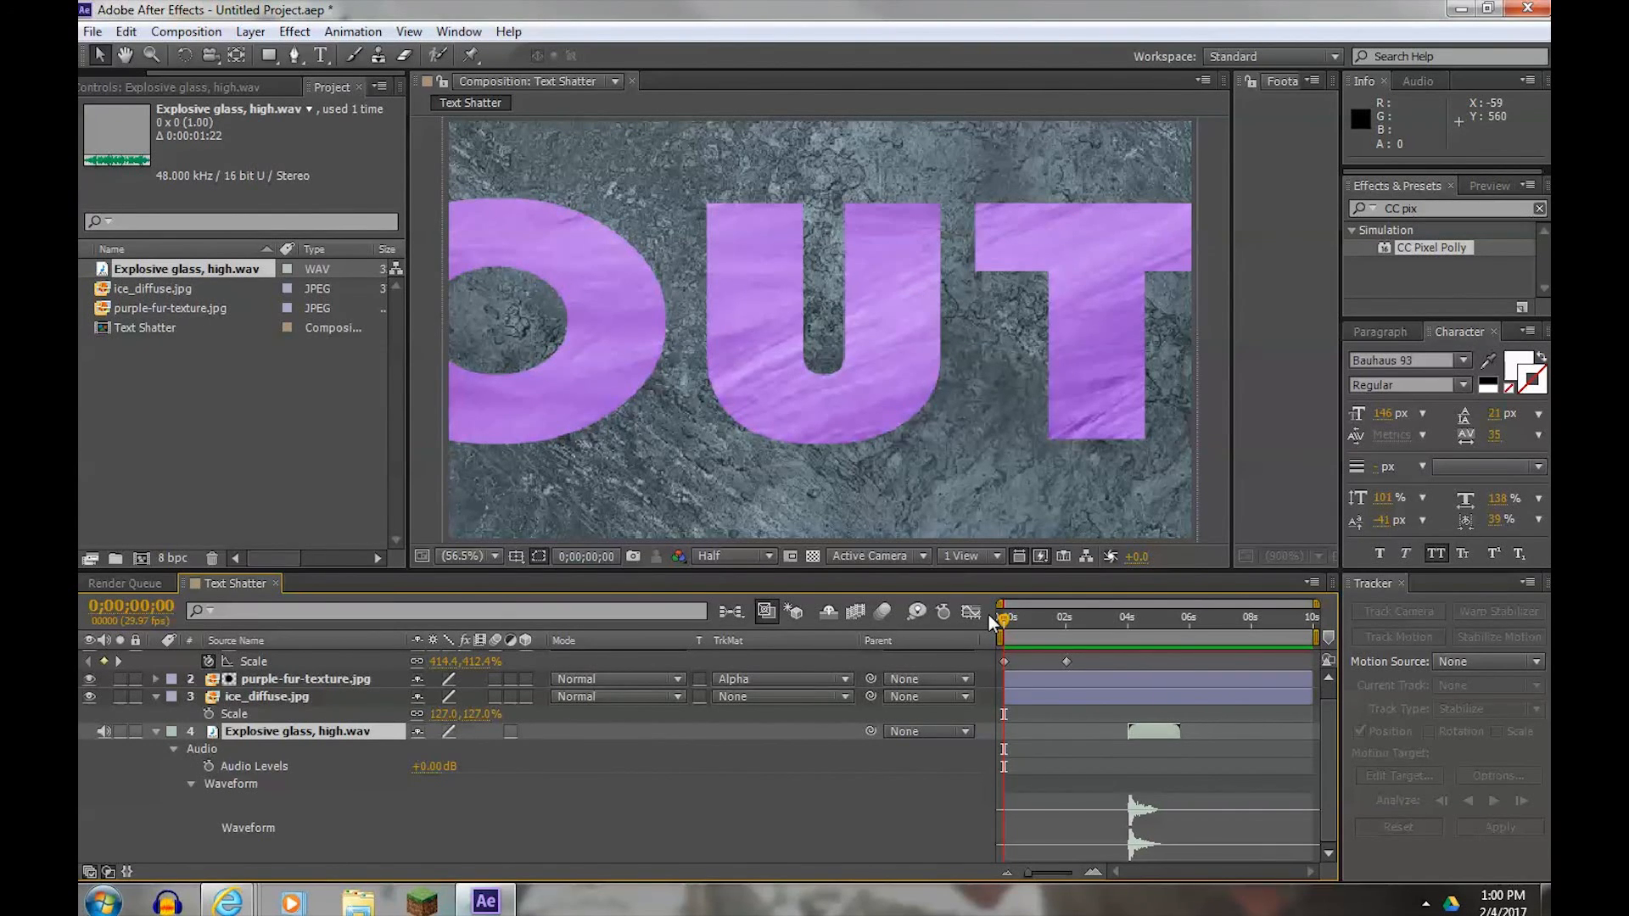
{"action": "key", "text": "space"}
- Open the Windows volume control from the hidden notification icons
{"action": "left_click", "coordinate": [1426, 903]}
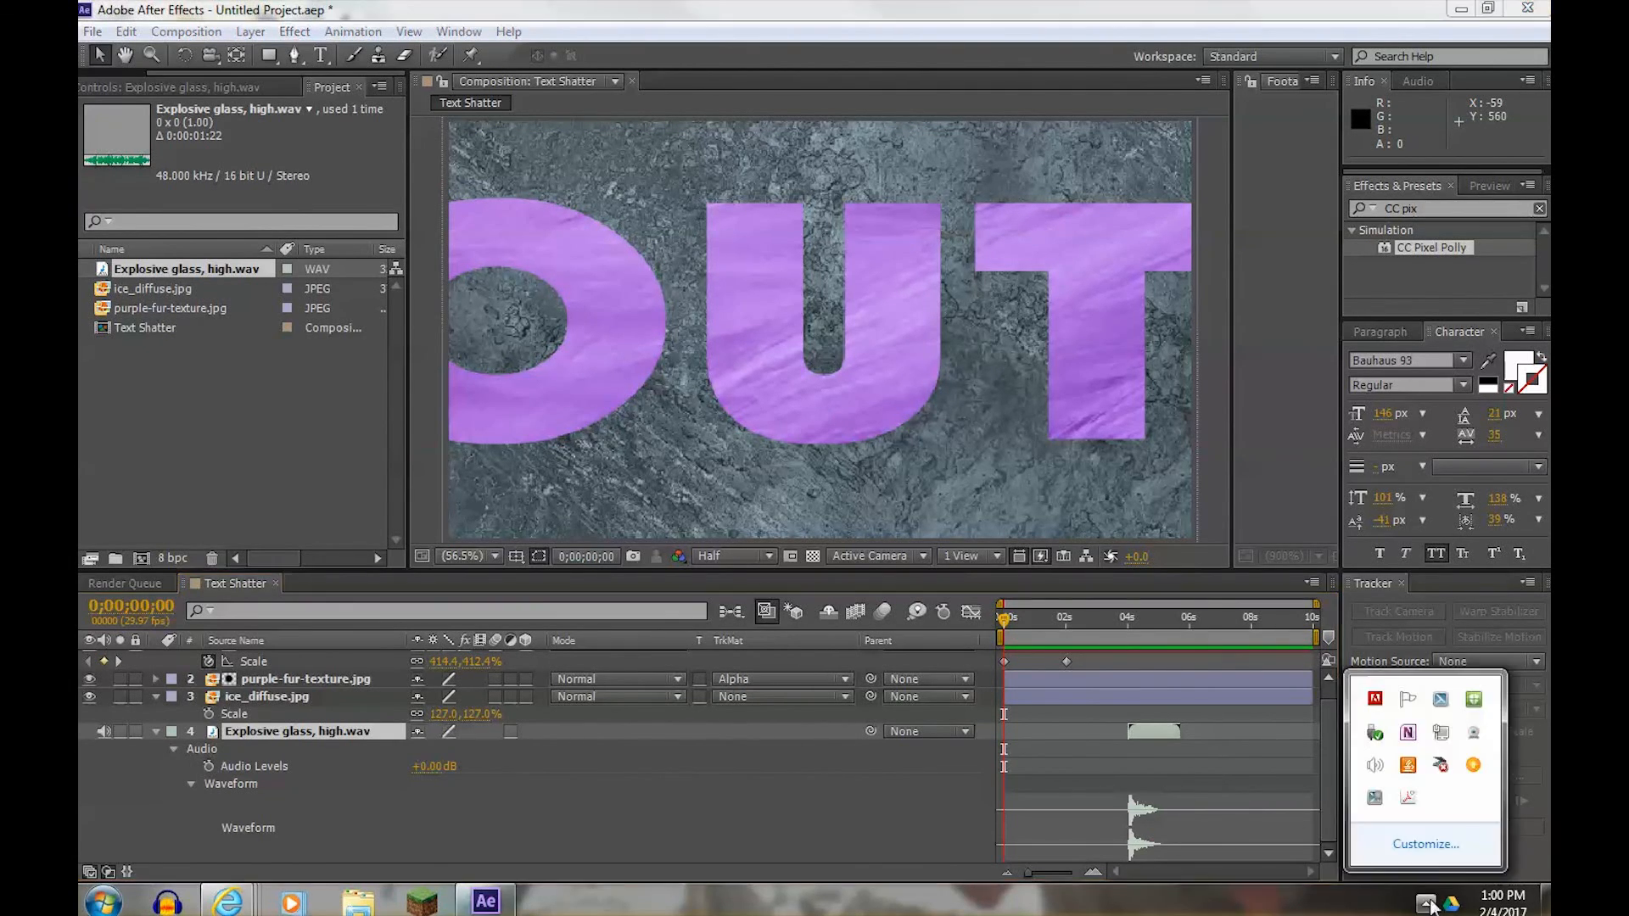
{"action": "left_click", "coordinate": [1374, 765]}
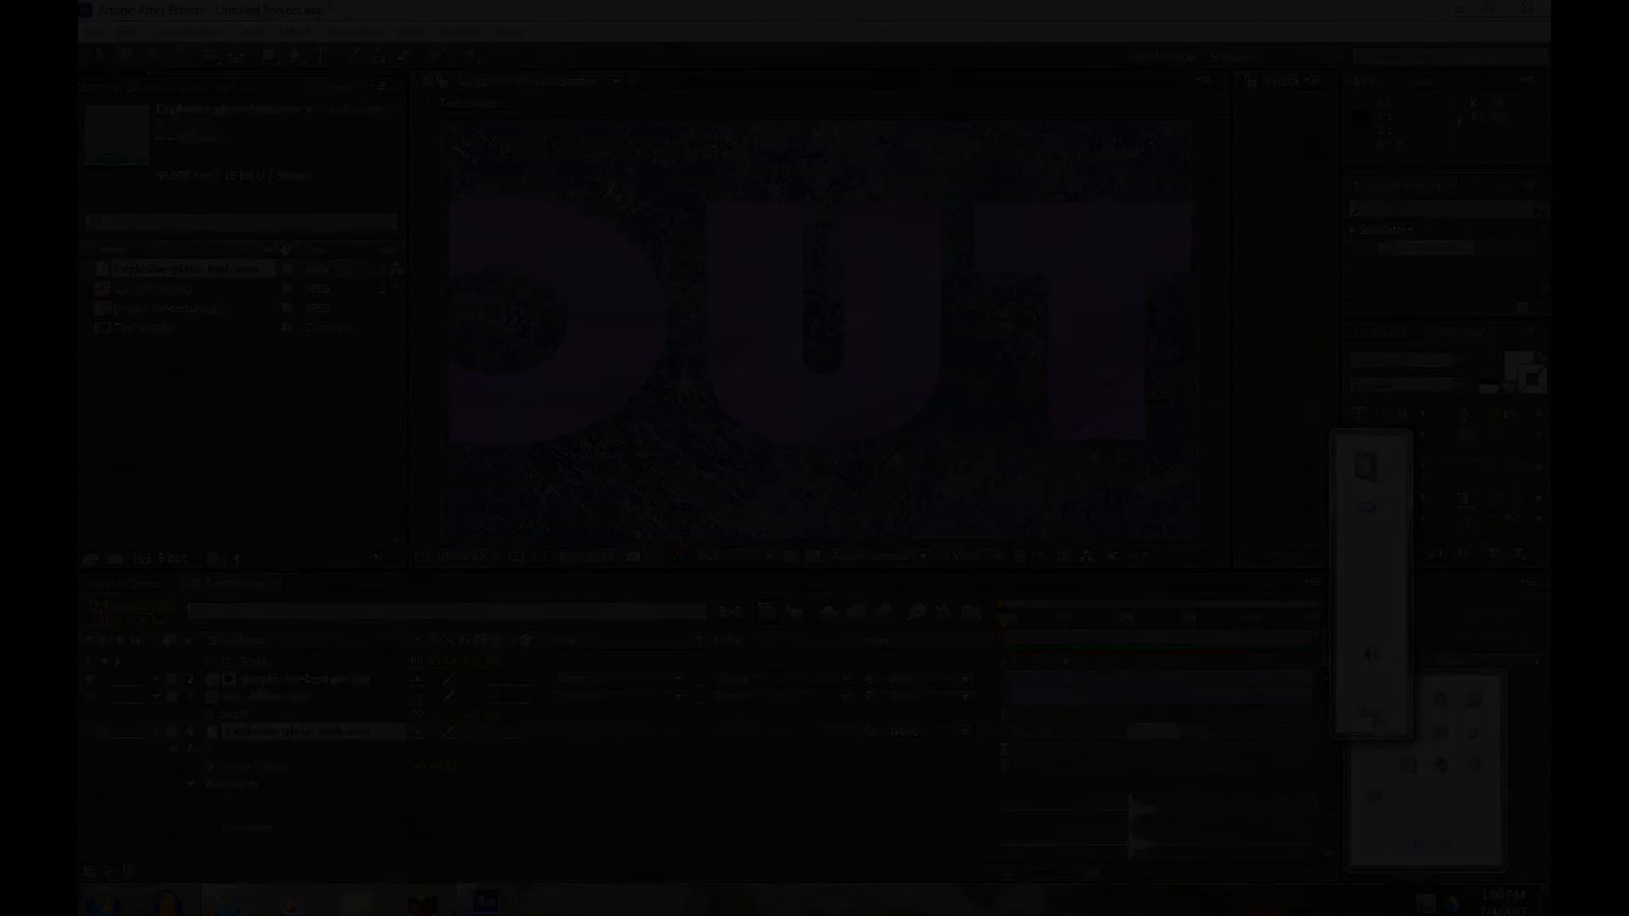